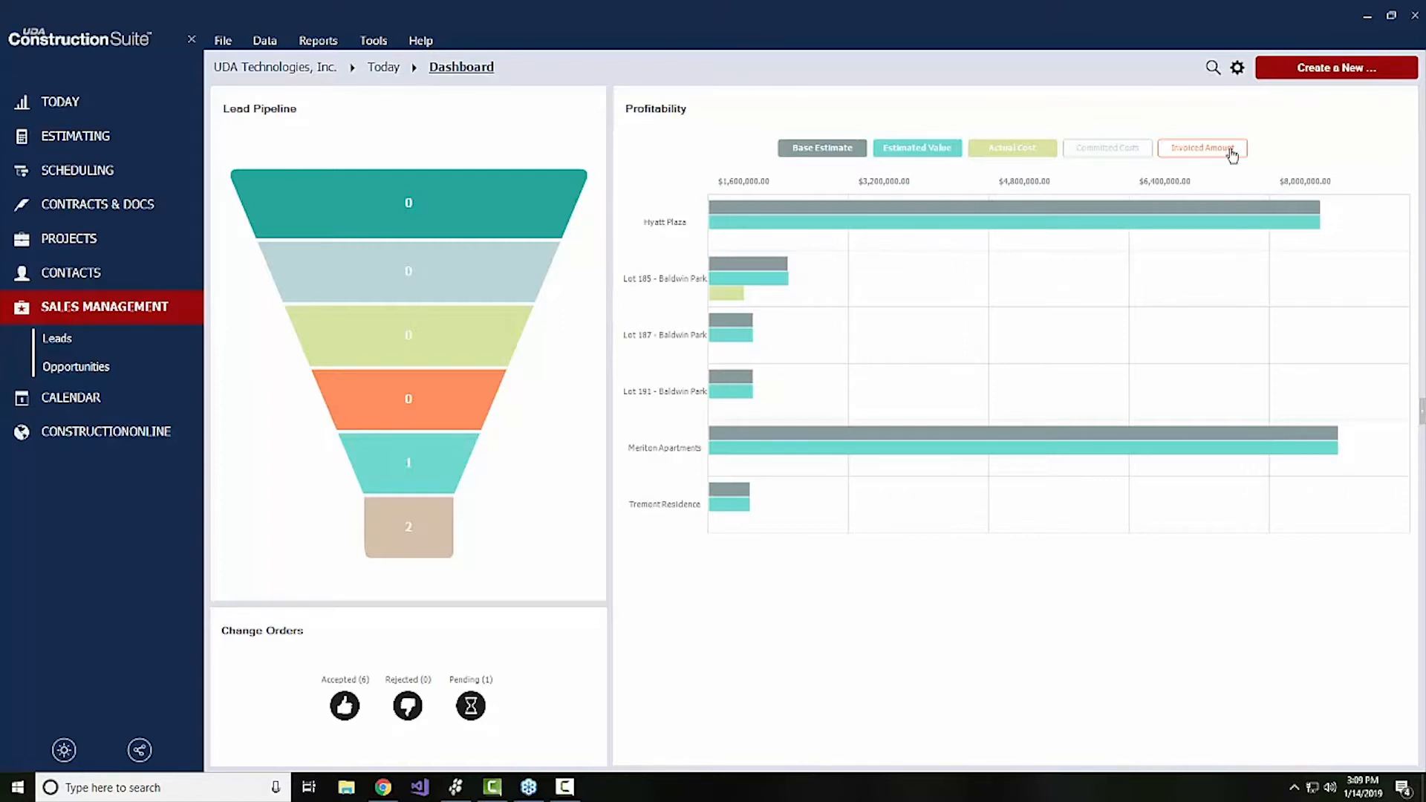
Show invoiced amounts in the dashboard's Profitability graph and switch to the leads list
click(1239, 74)
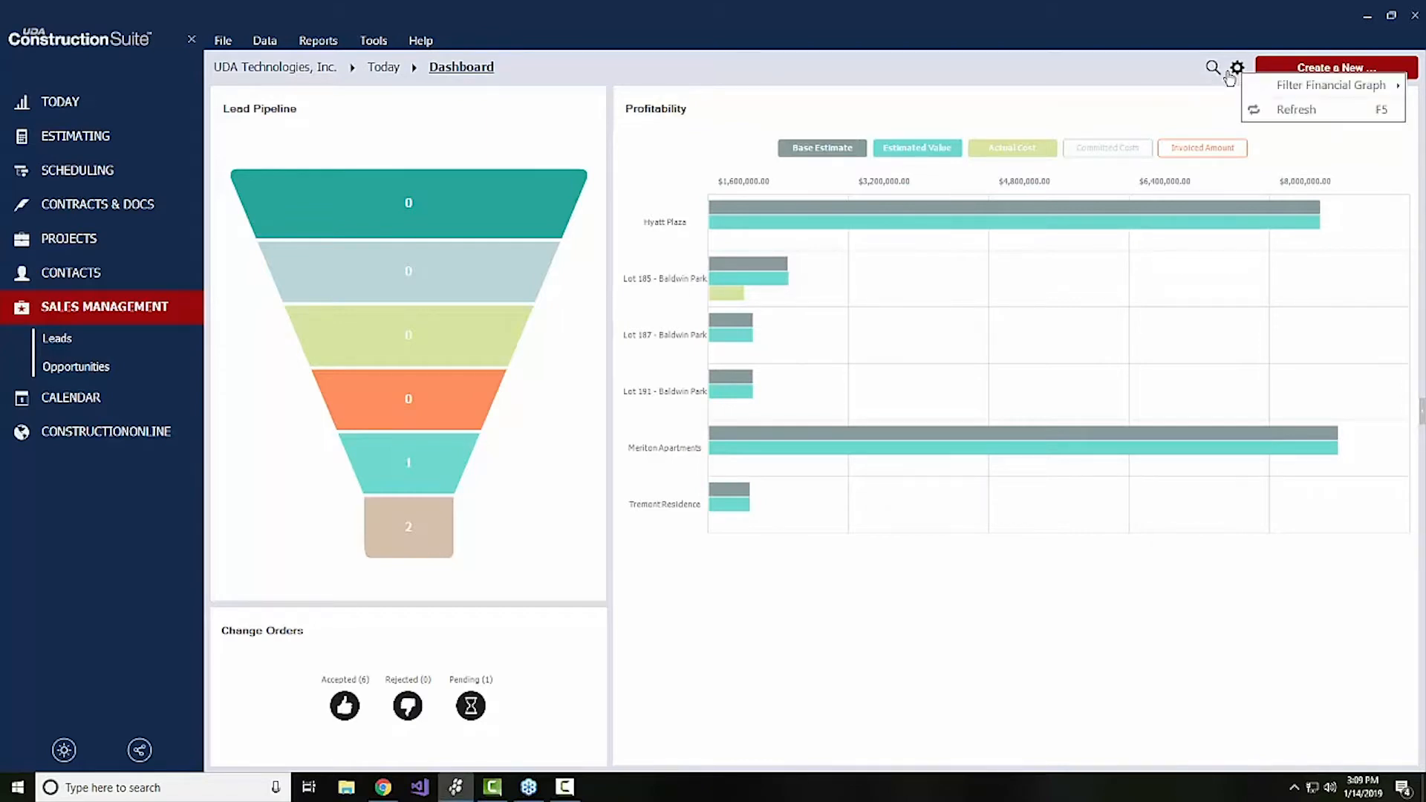
click(1212, 67)
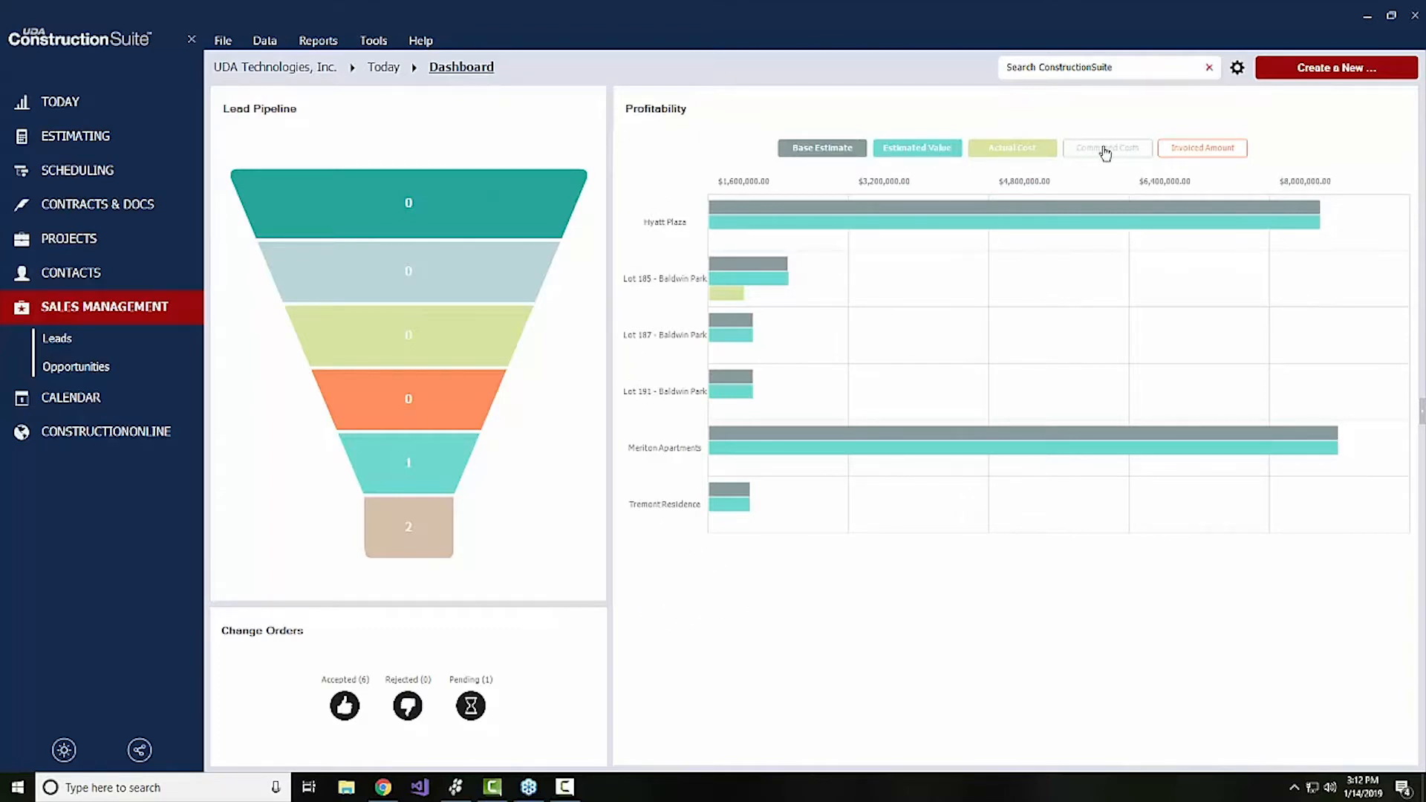
click(1193, 151)
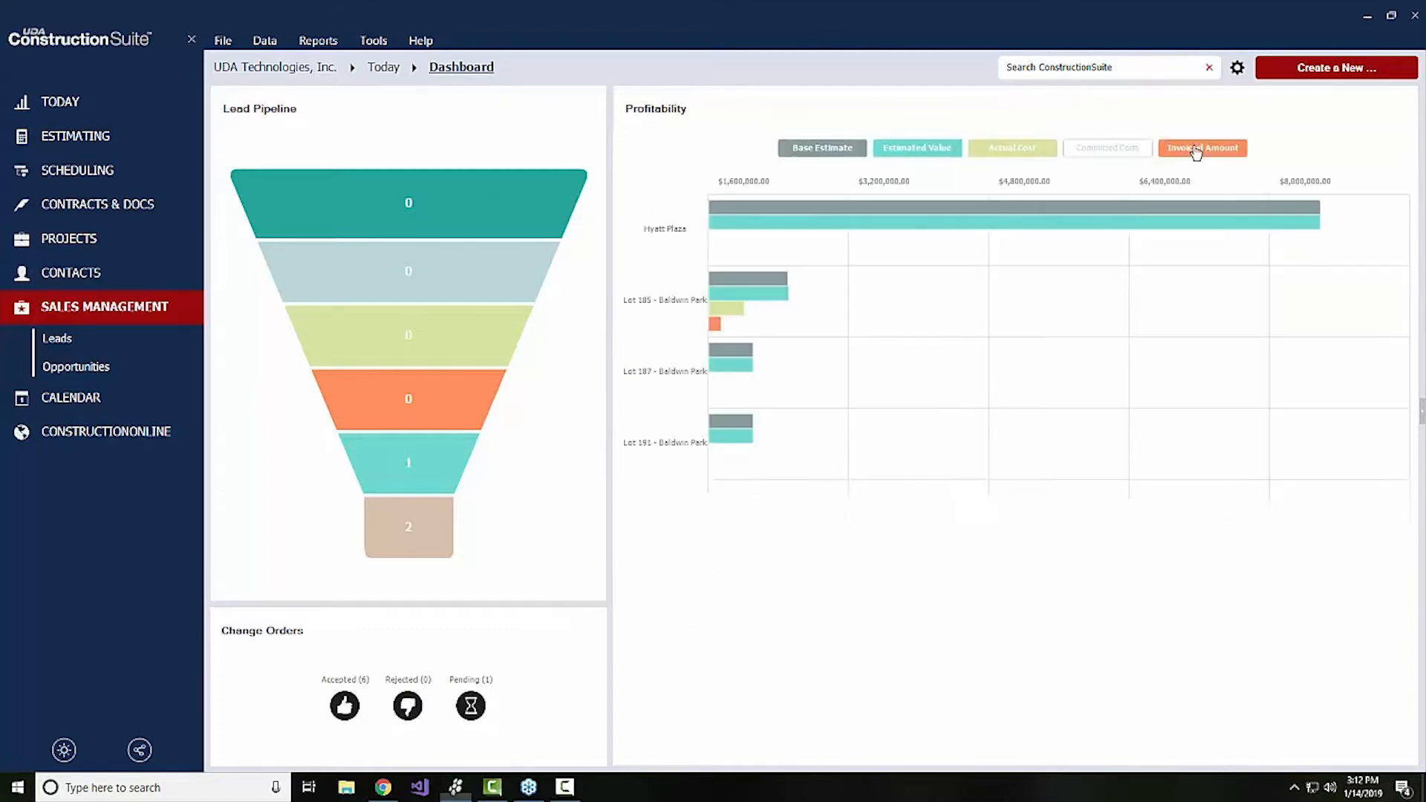
click(1130, 155)
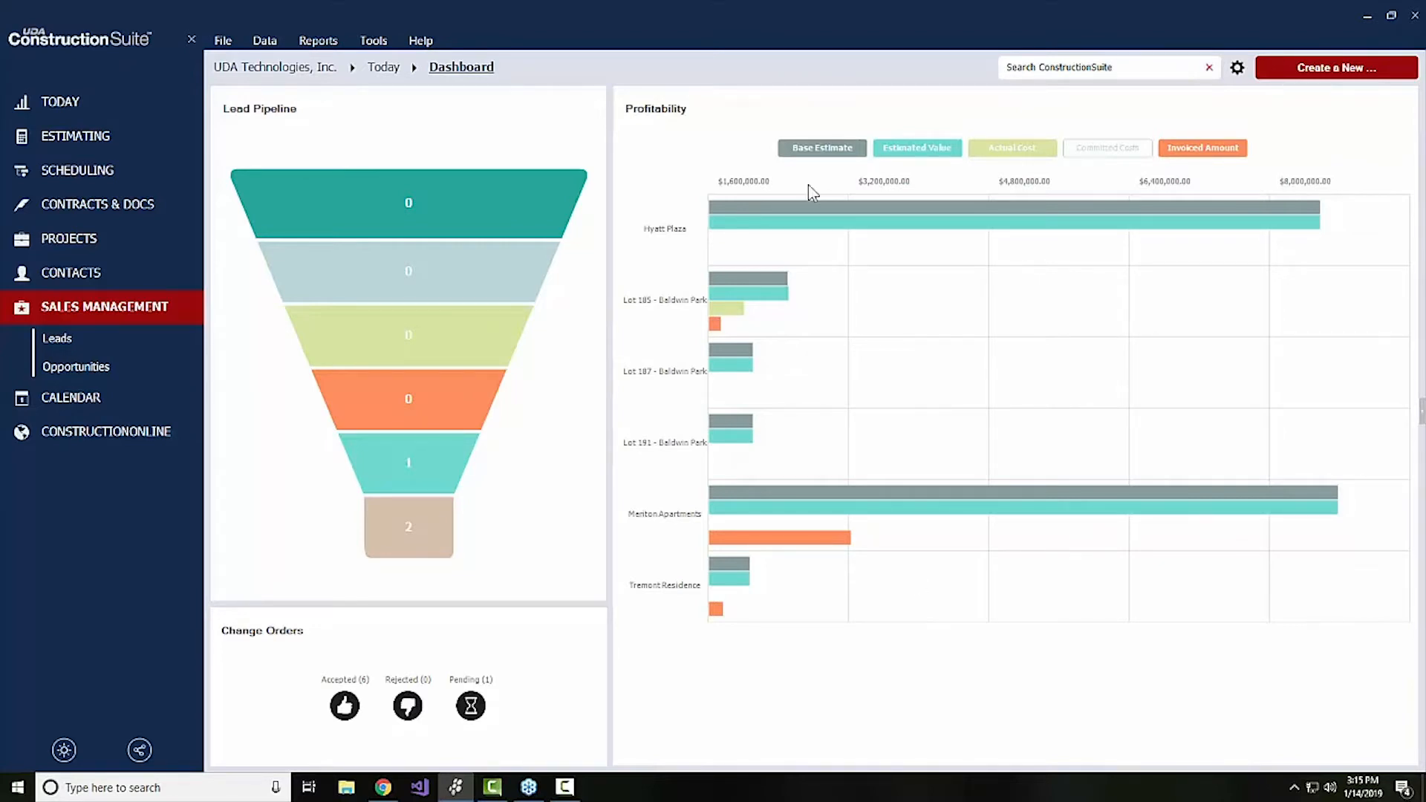
click(63, 341)
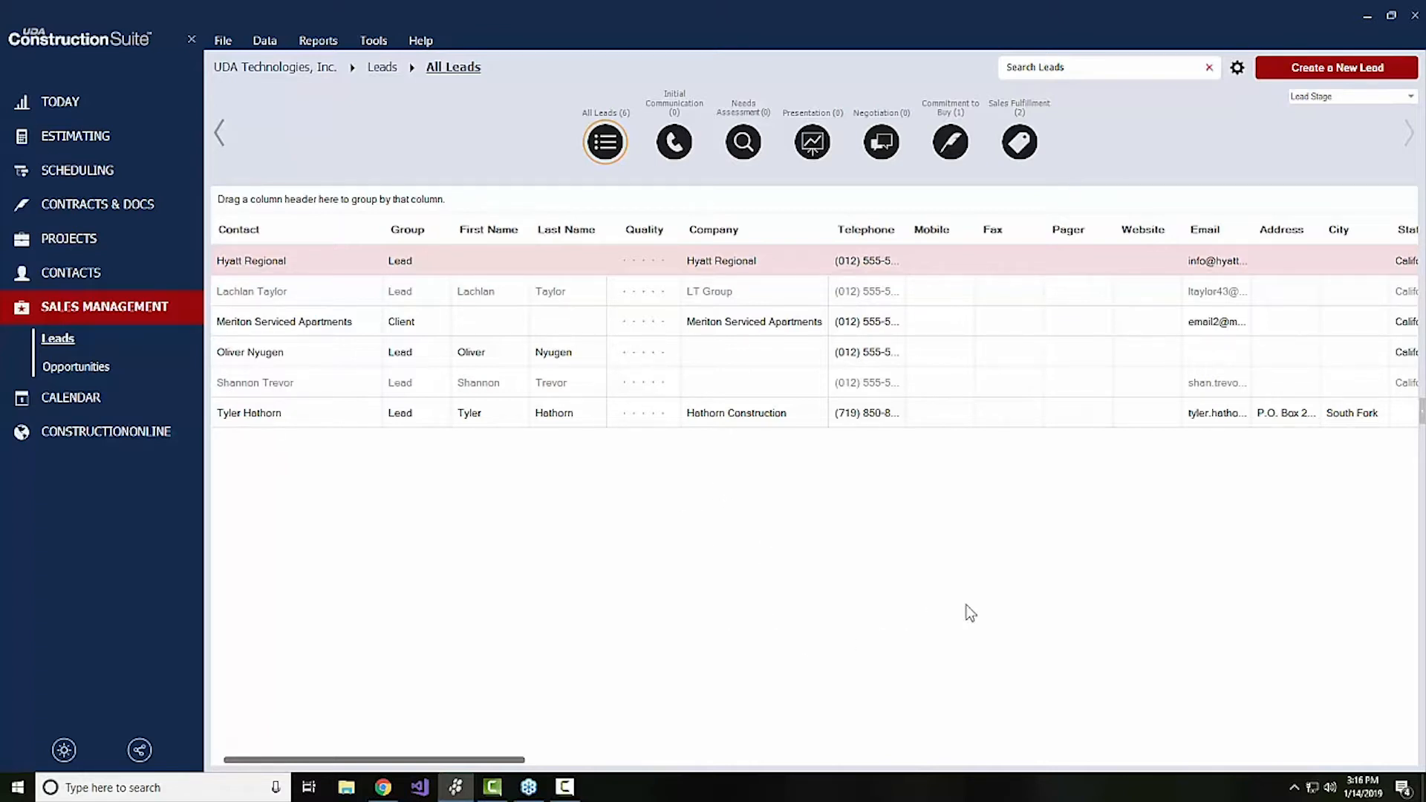
Start a new lead and go through its lead details fields, such as value, source and details
click(1344, 71)
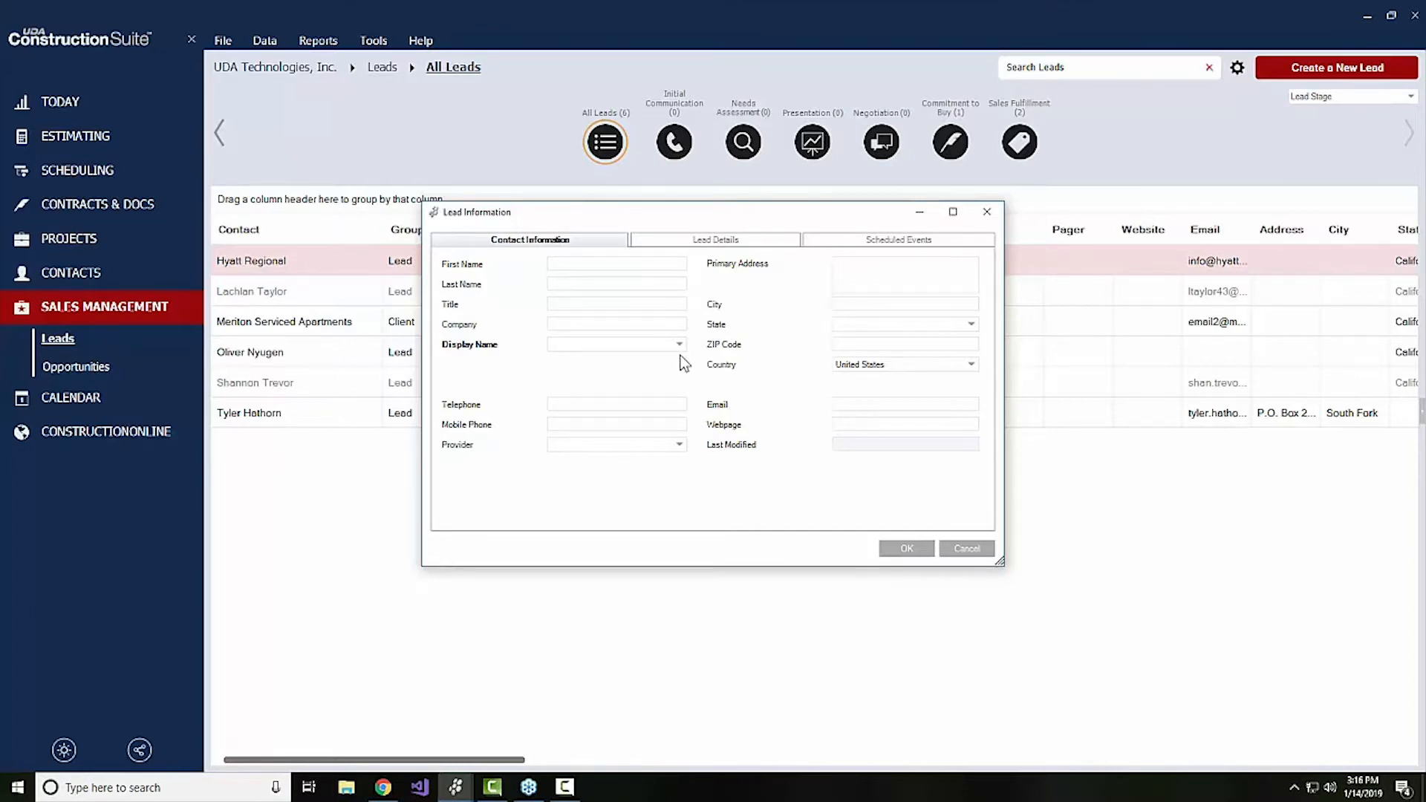
click(693, 241)
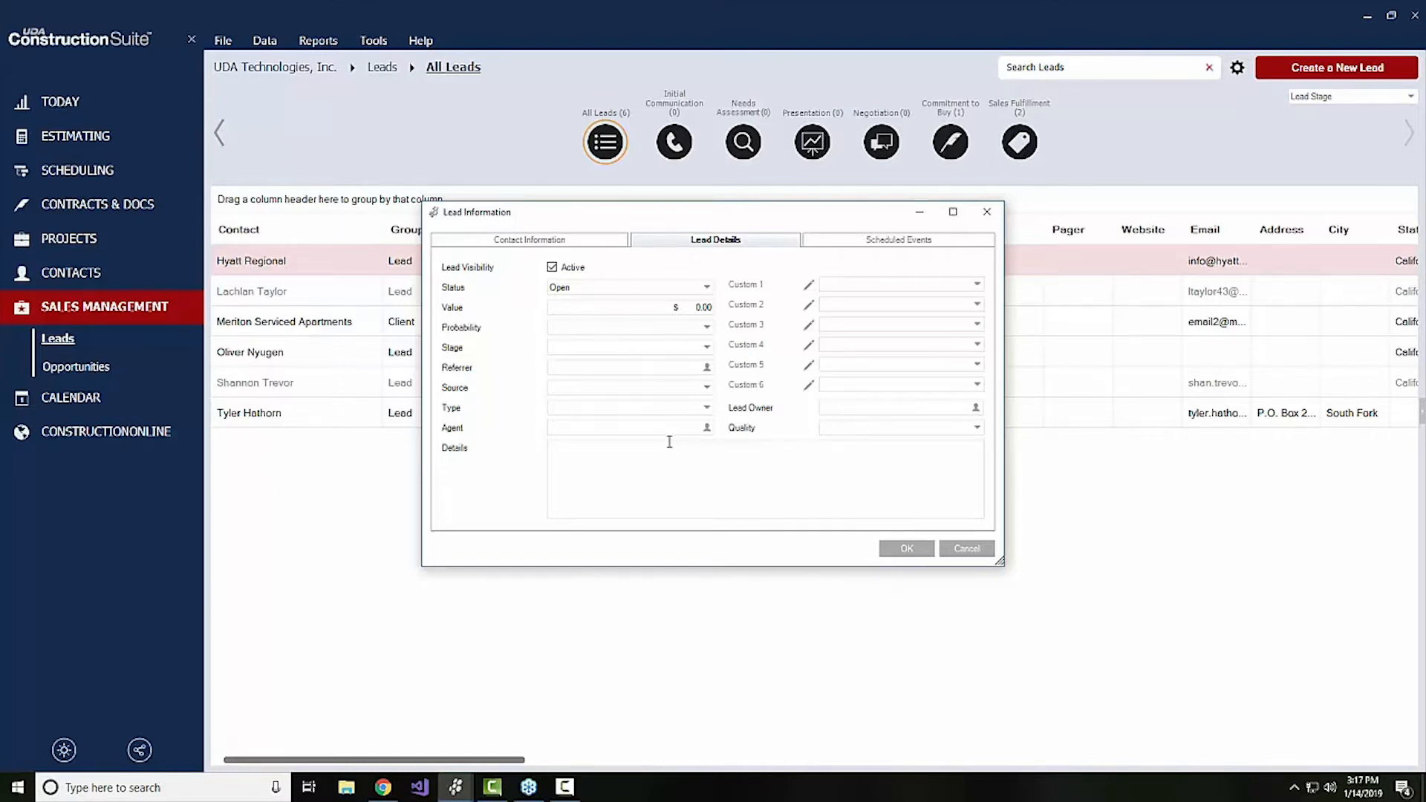
click(700, 310)
click(594, 468)
click(574, 386)
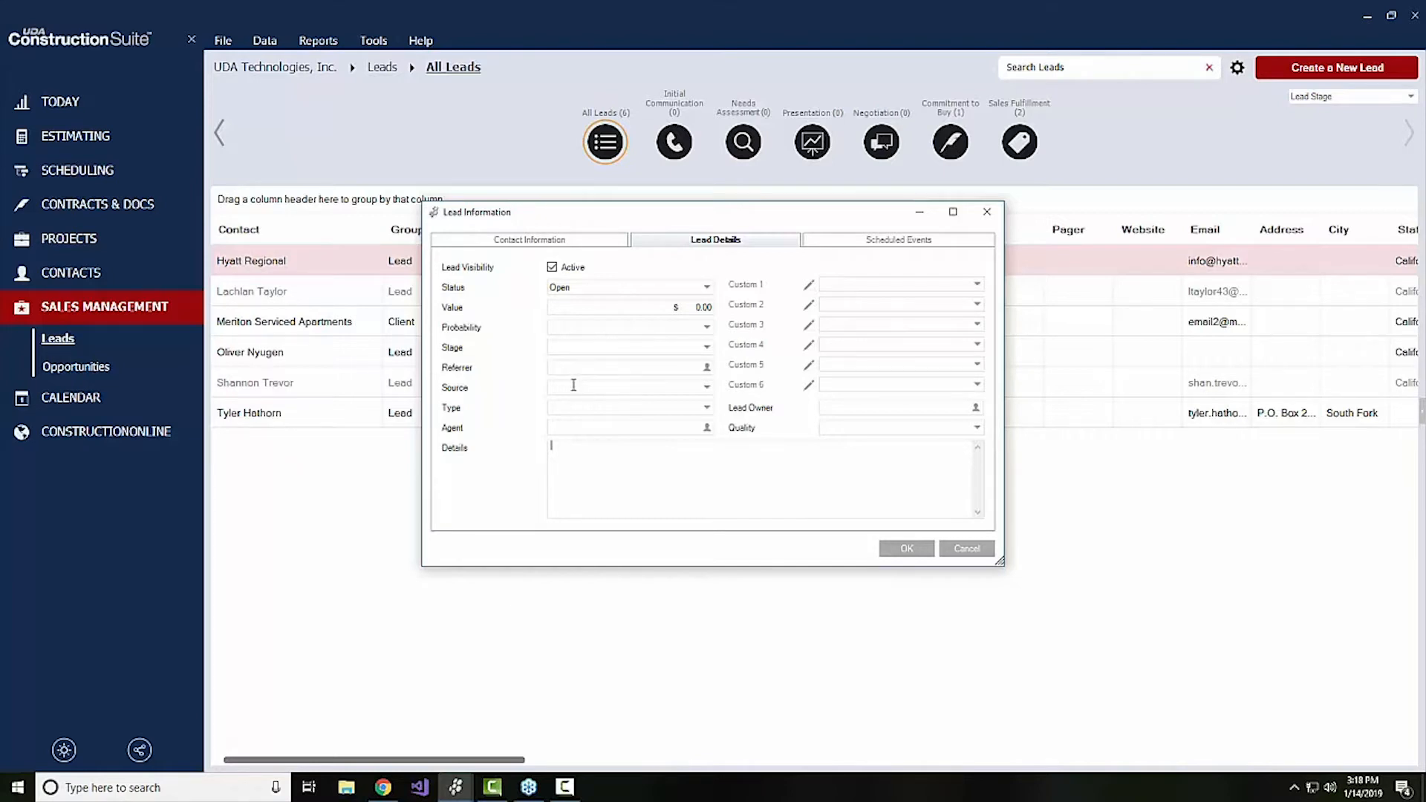
click(708, 387)
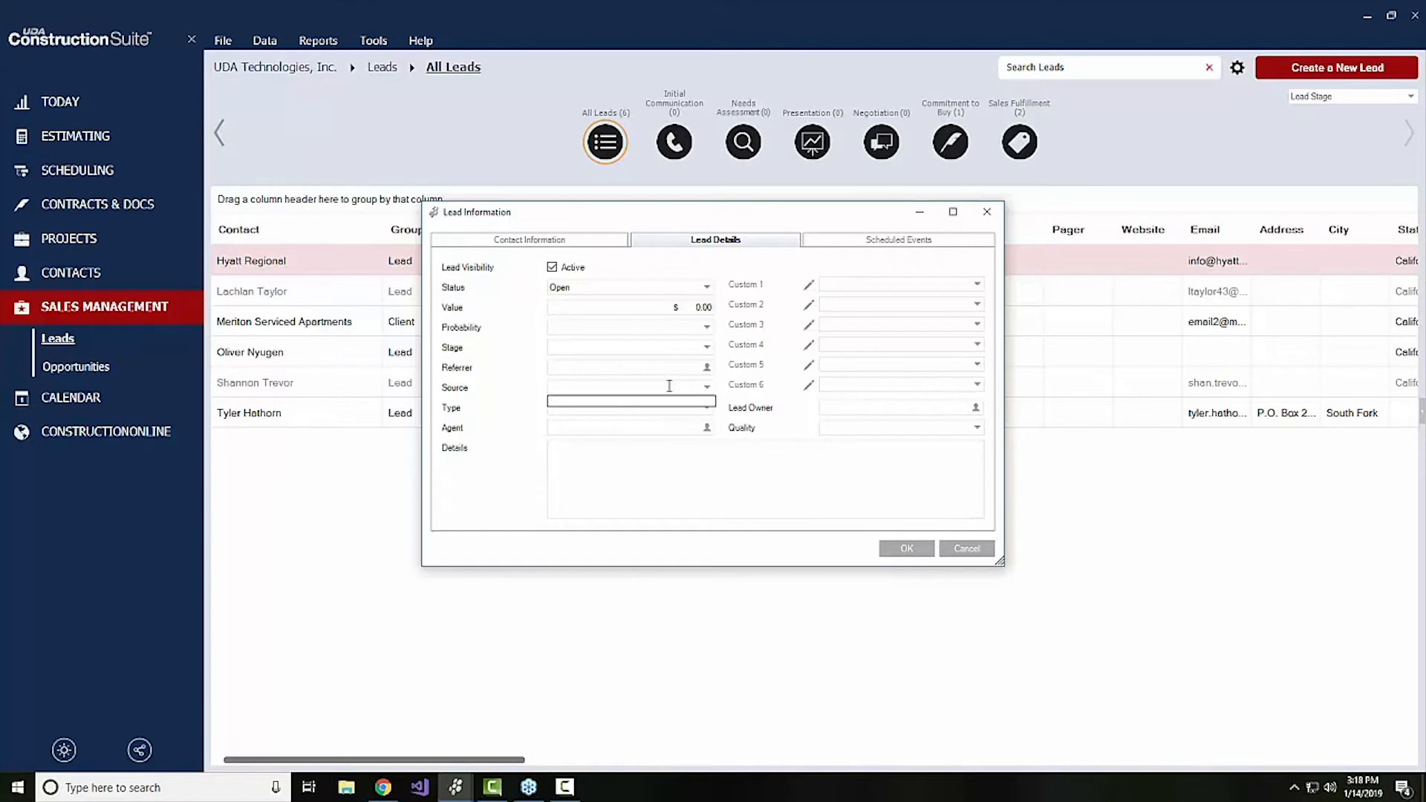
click(617, 447)
Rate the new lead's quality 5-Star and set its stage to Presentation
click(977, 429)
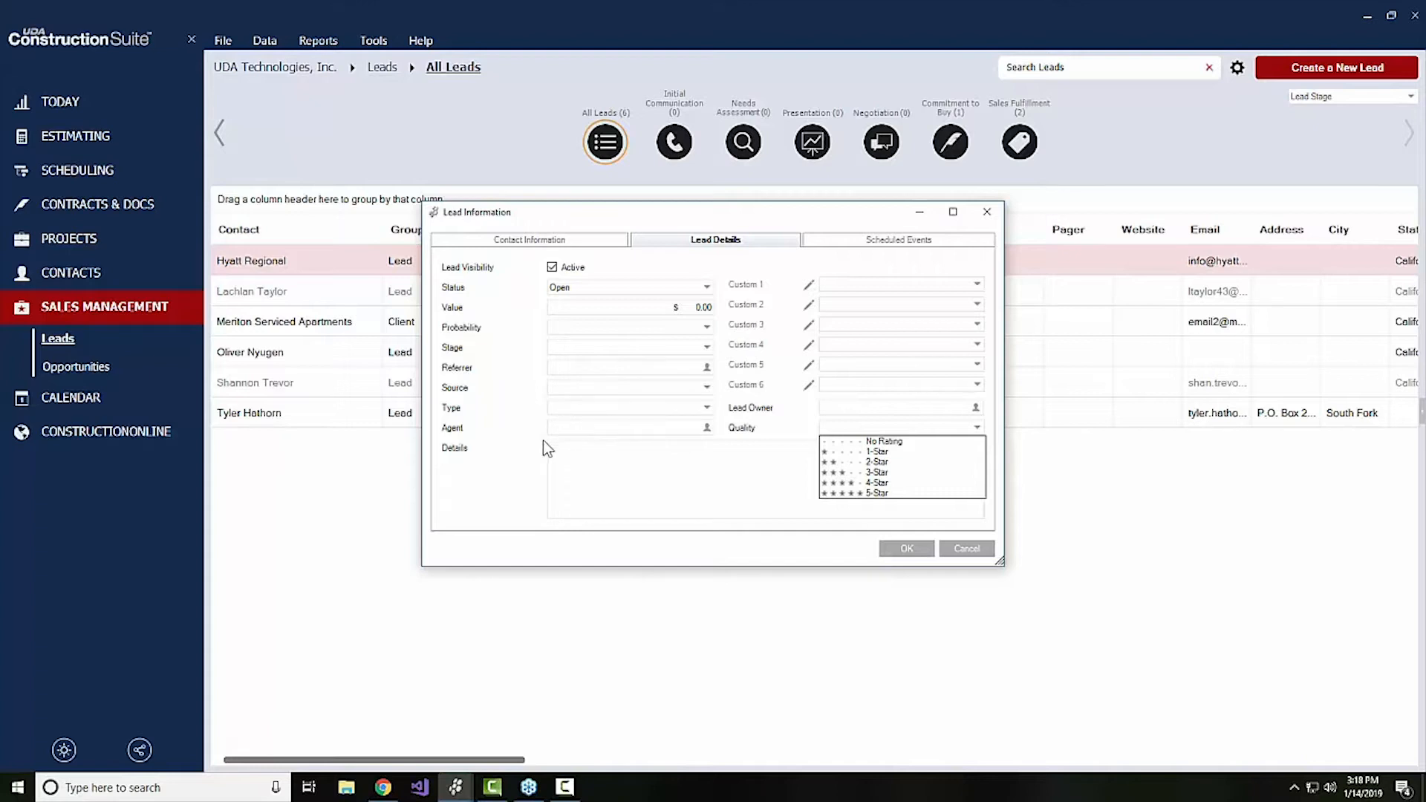
click(827, 462)
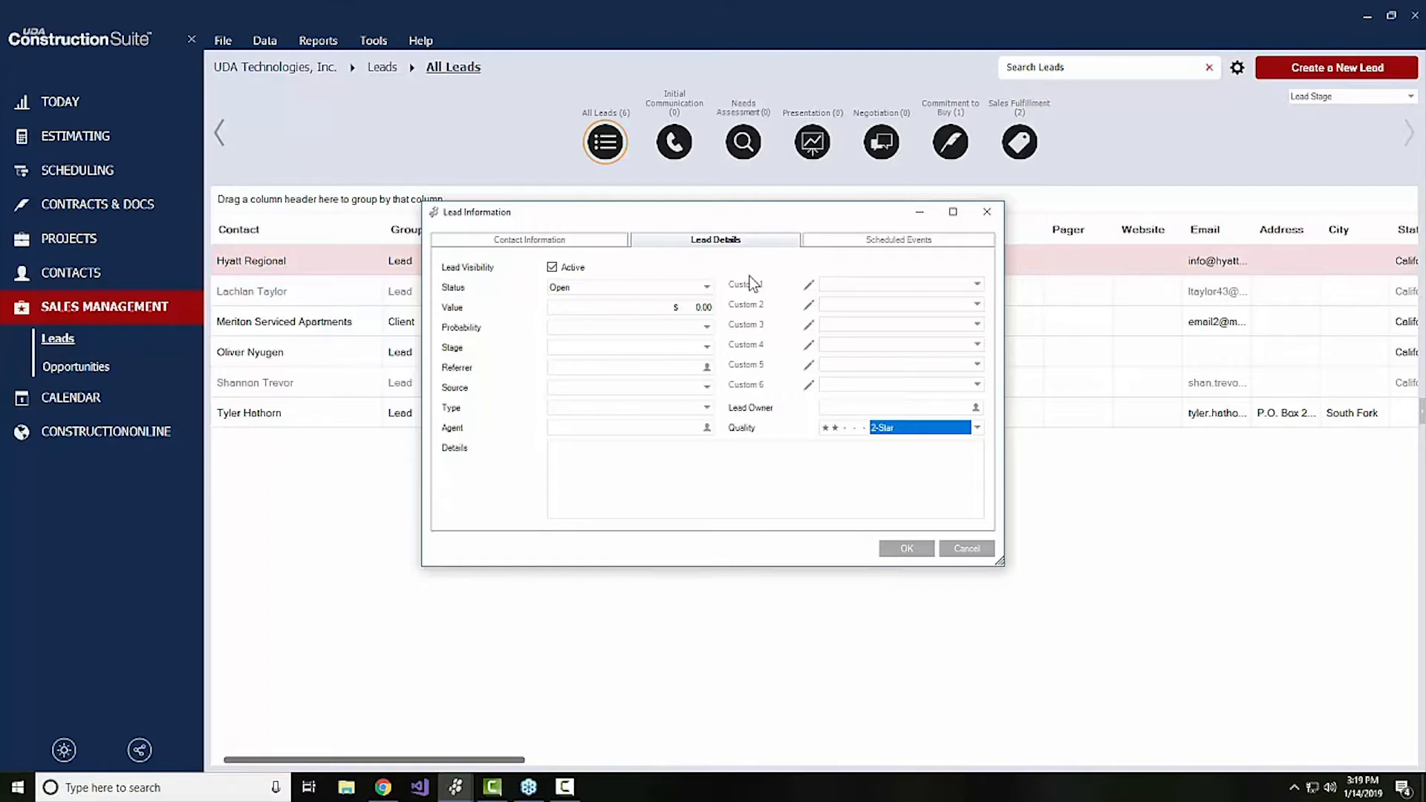
click(976, 430)
click(938, 493)
click(583, 348)
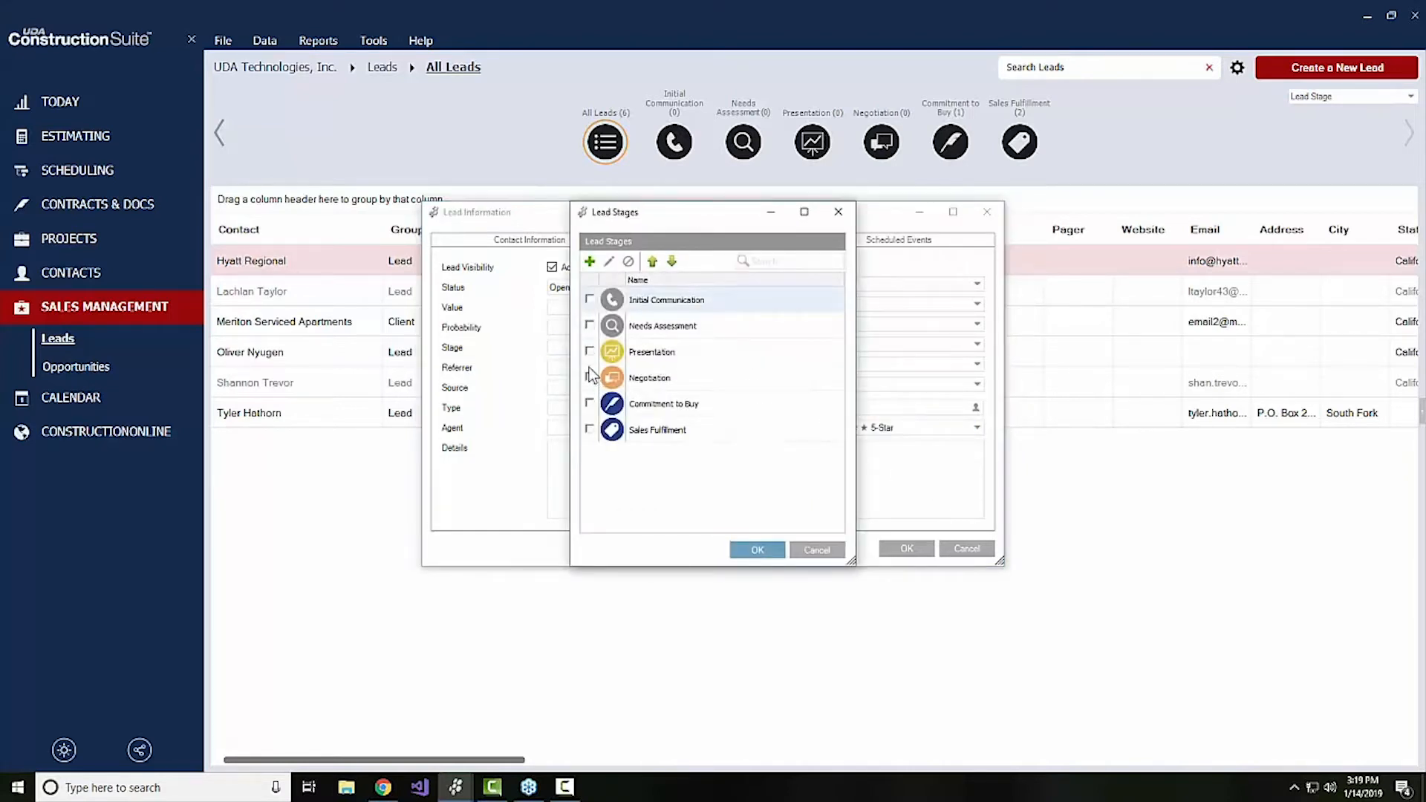
click(590, 352)
click(757, 550)
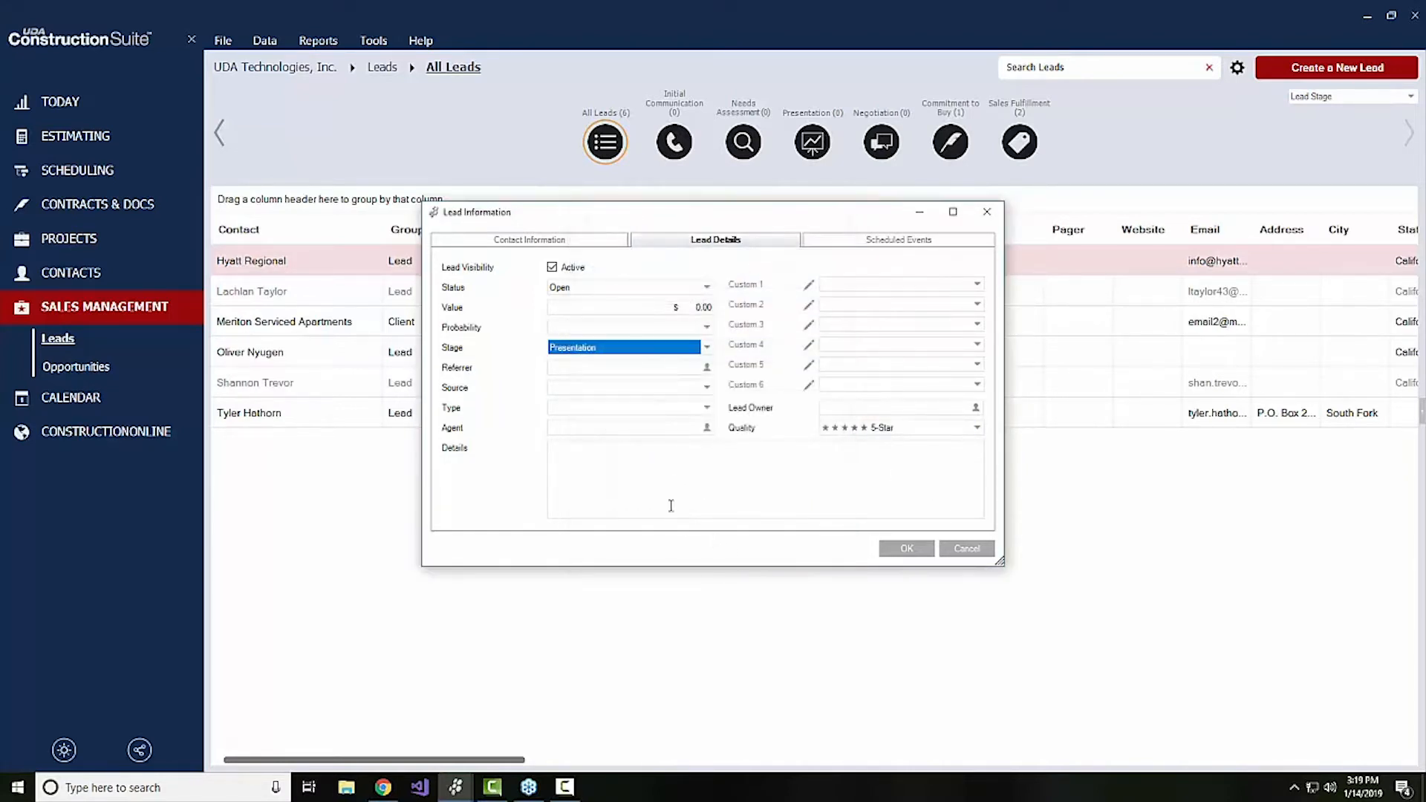
Set the new lead's type to Referral and look at the agent contact selection without choosing one
click(578, 392)
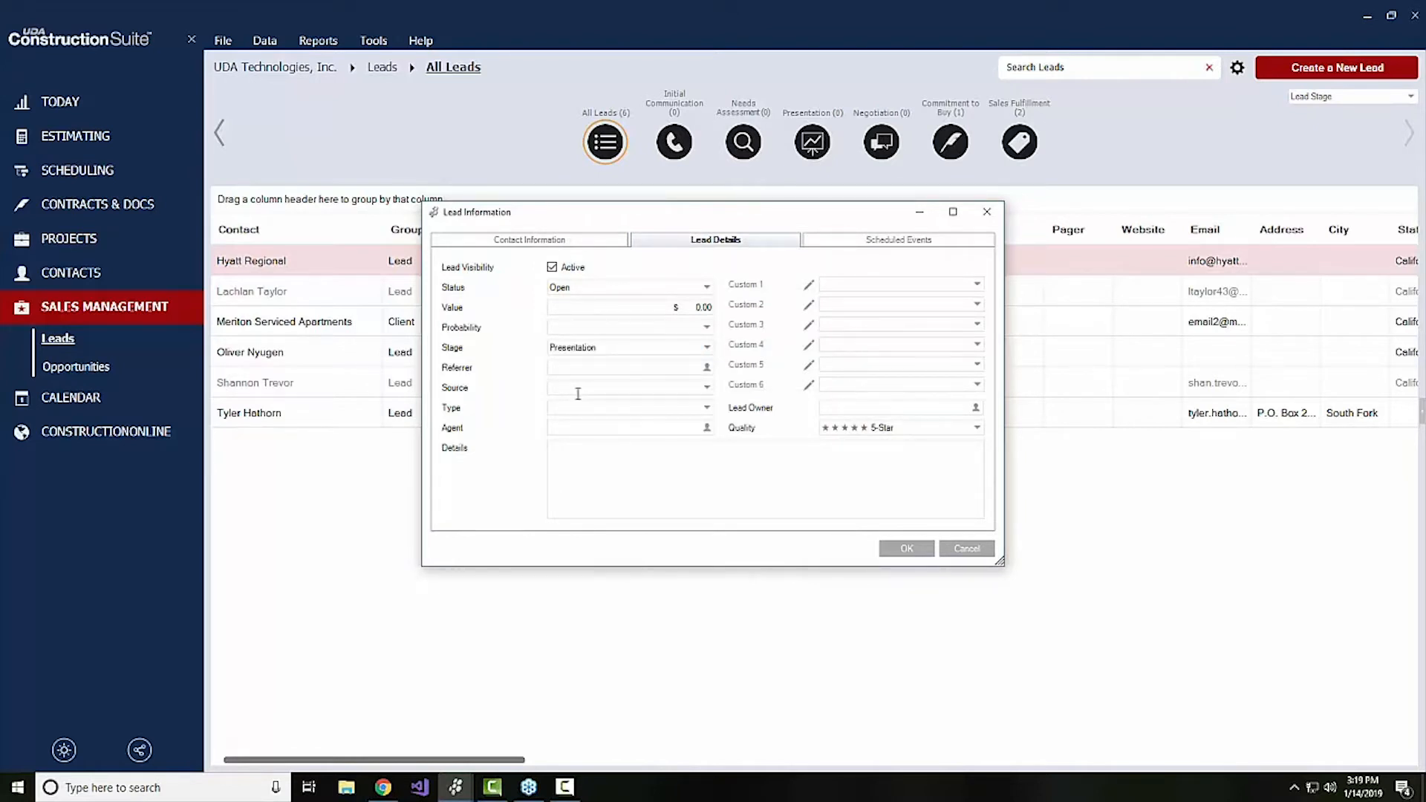
click(572, 408)
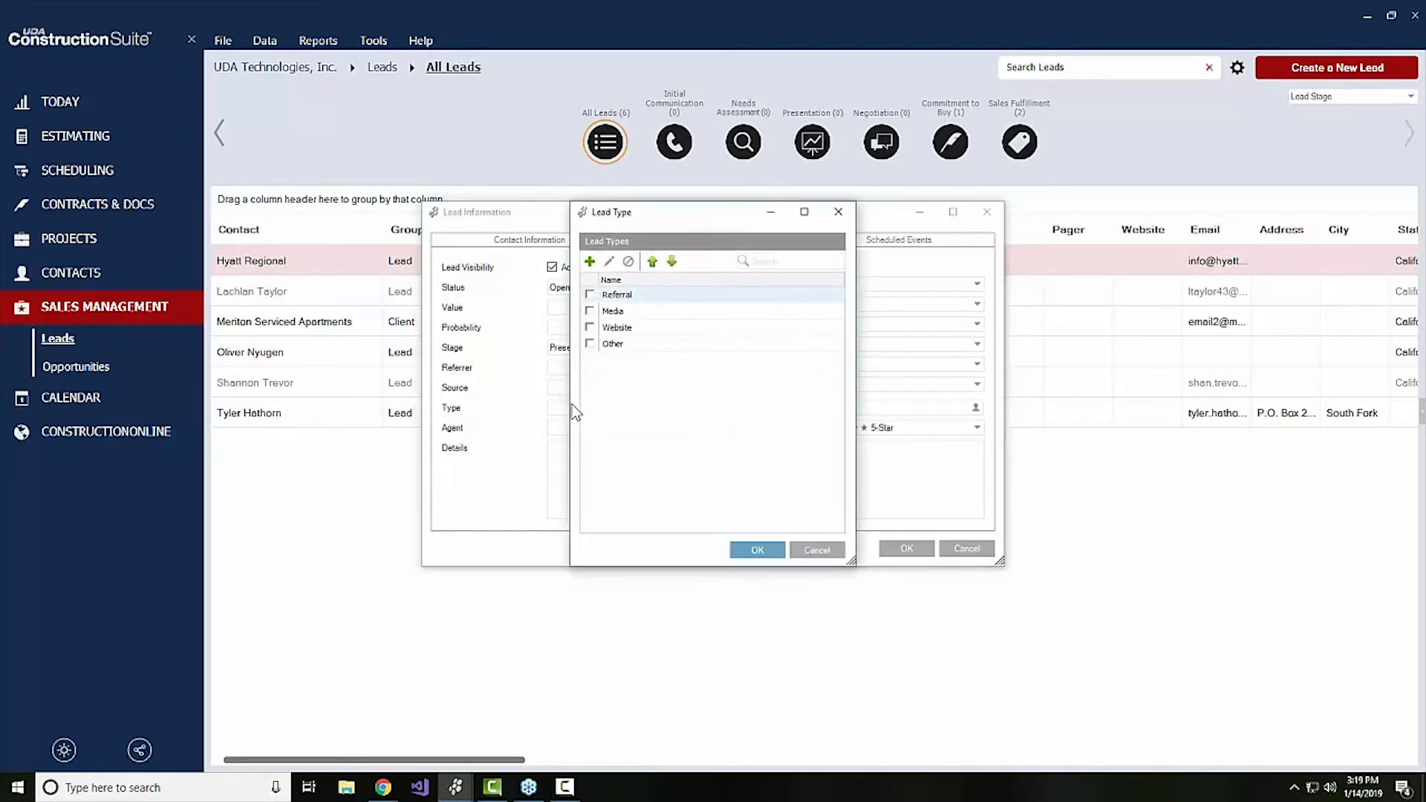
click(590, 294)
click(765, 551)
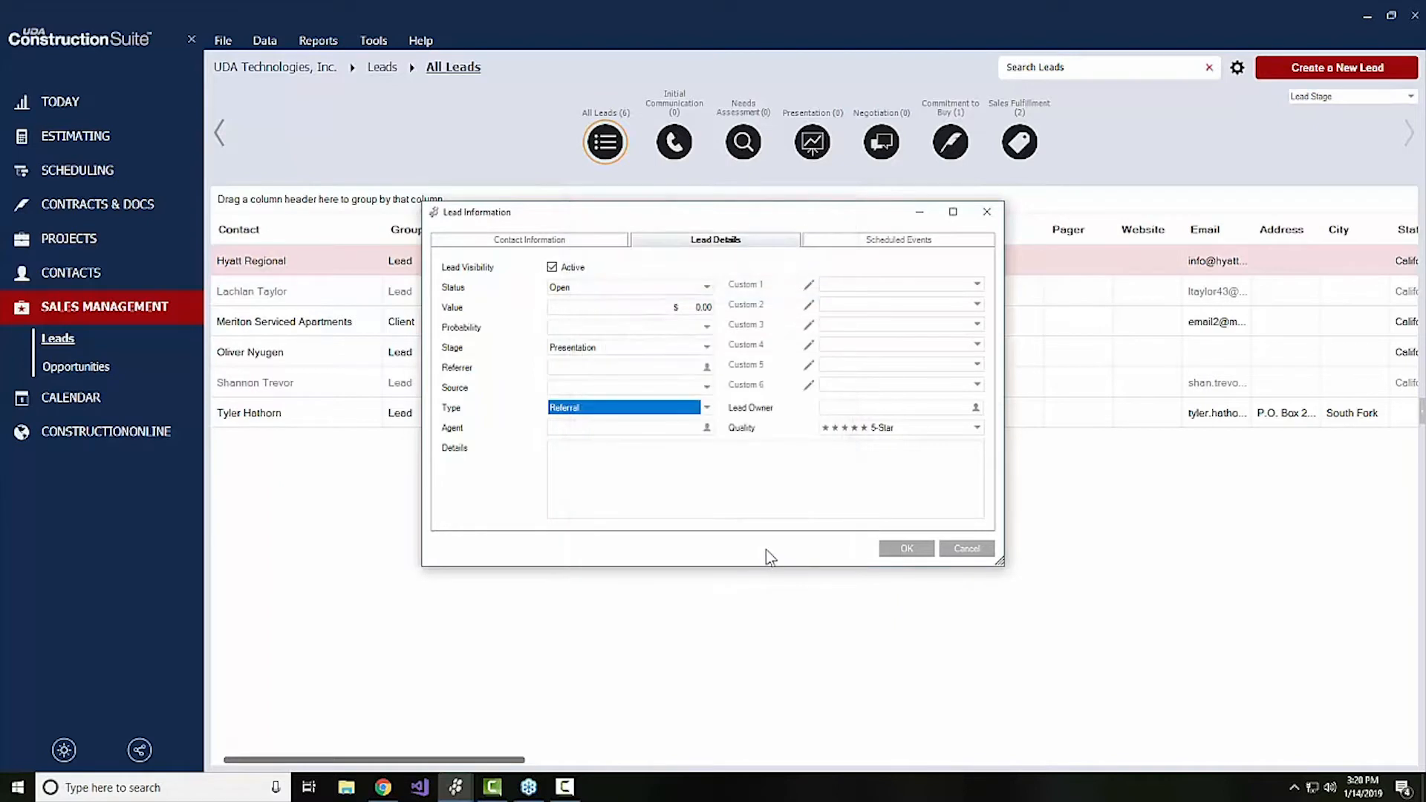
click(691, 431)
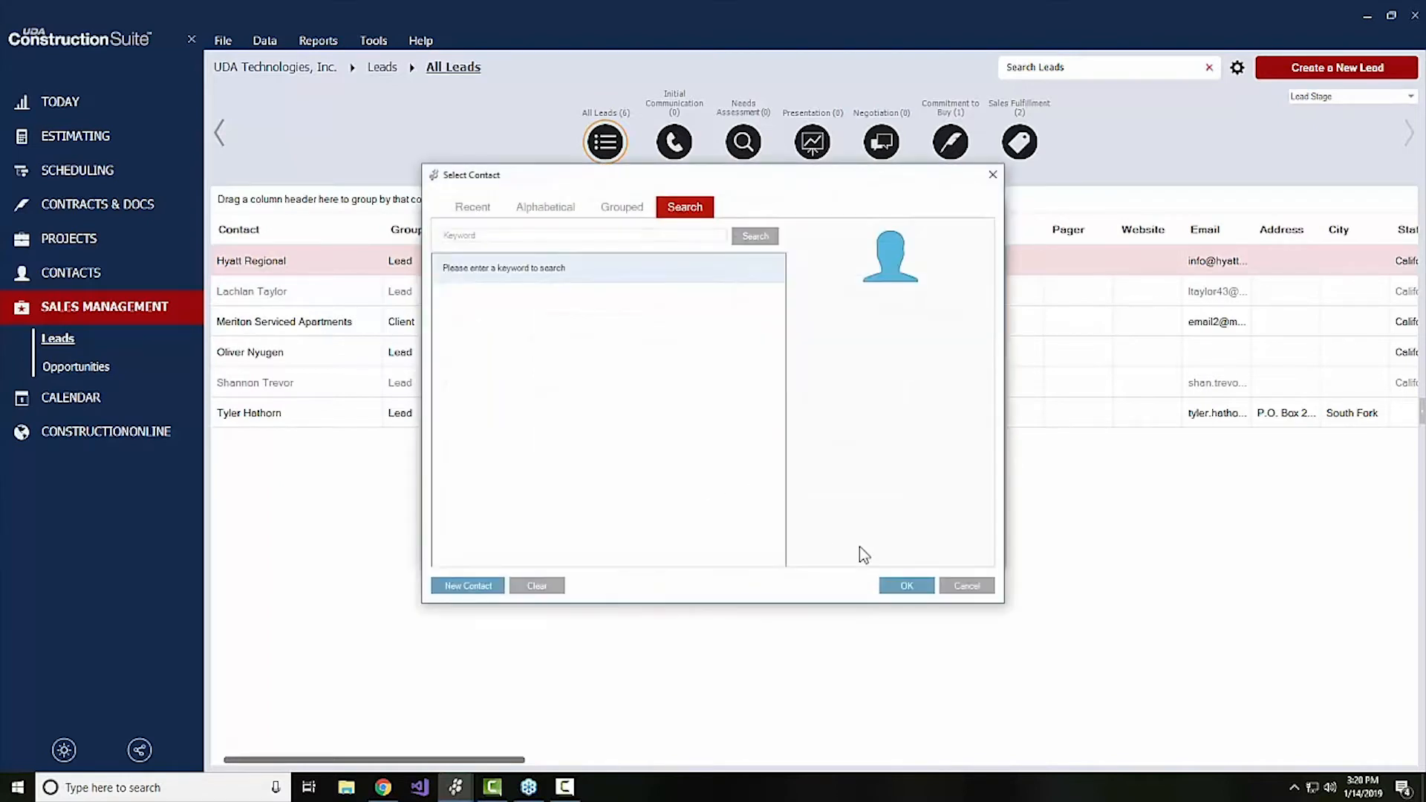
click(963, 586)
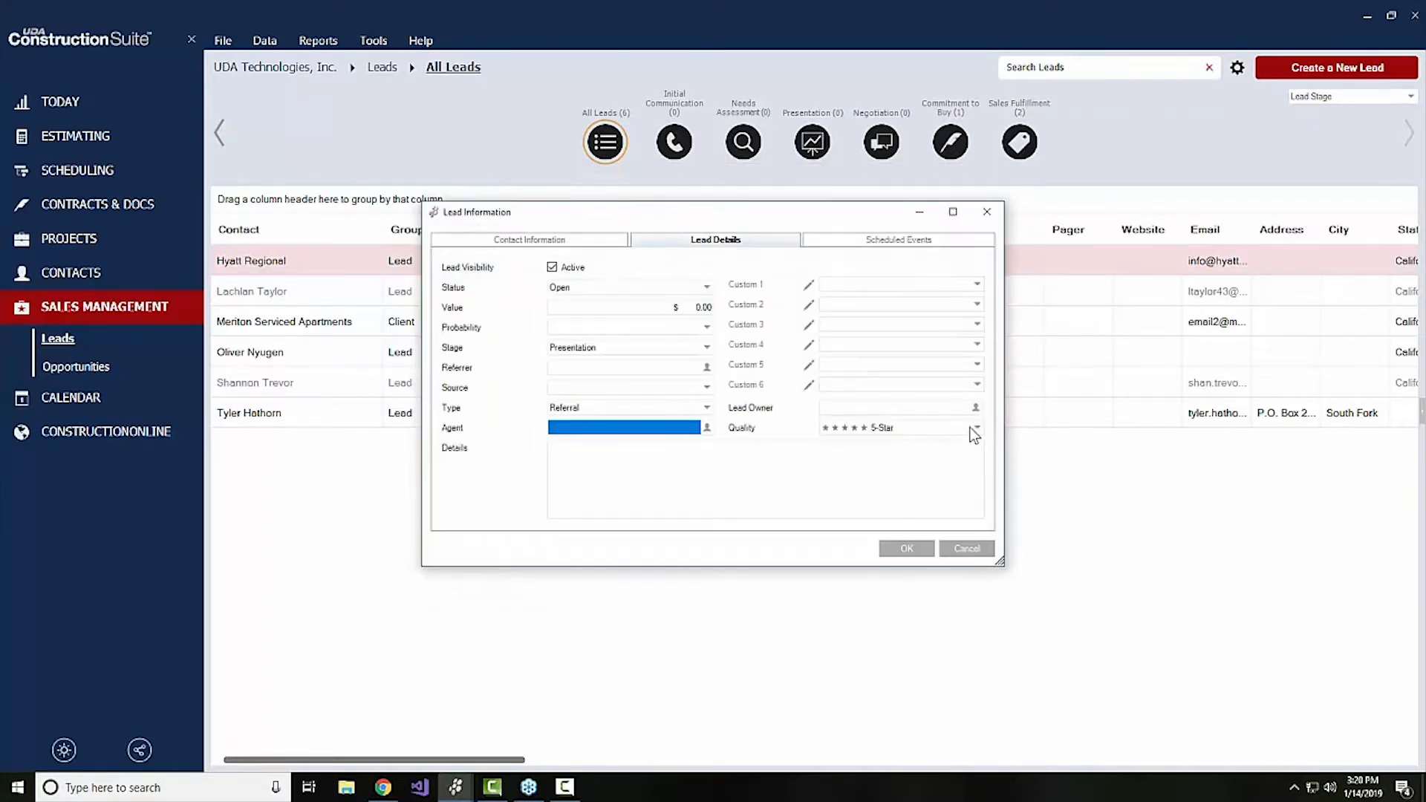
Assign admin as the new lead's owner and change its quality rating to 4-Star
click(975, 407)
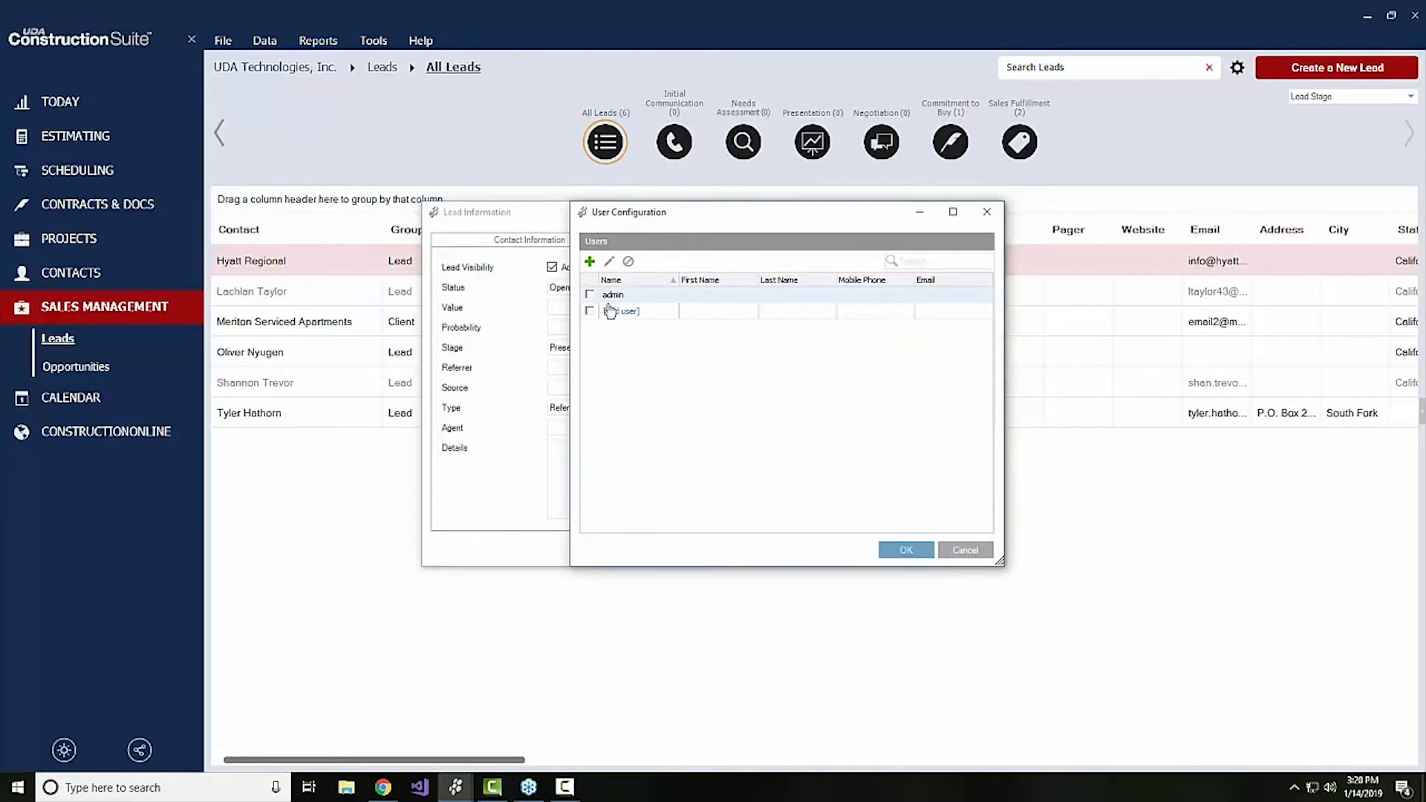
click(908, 549)
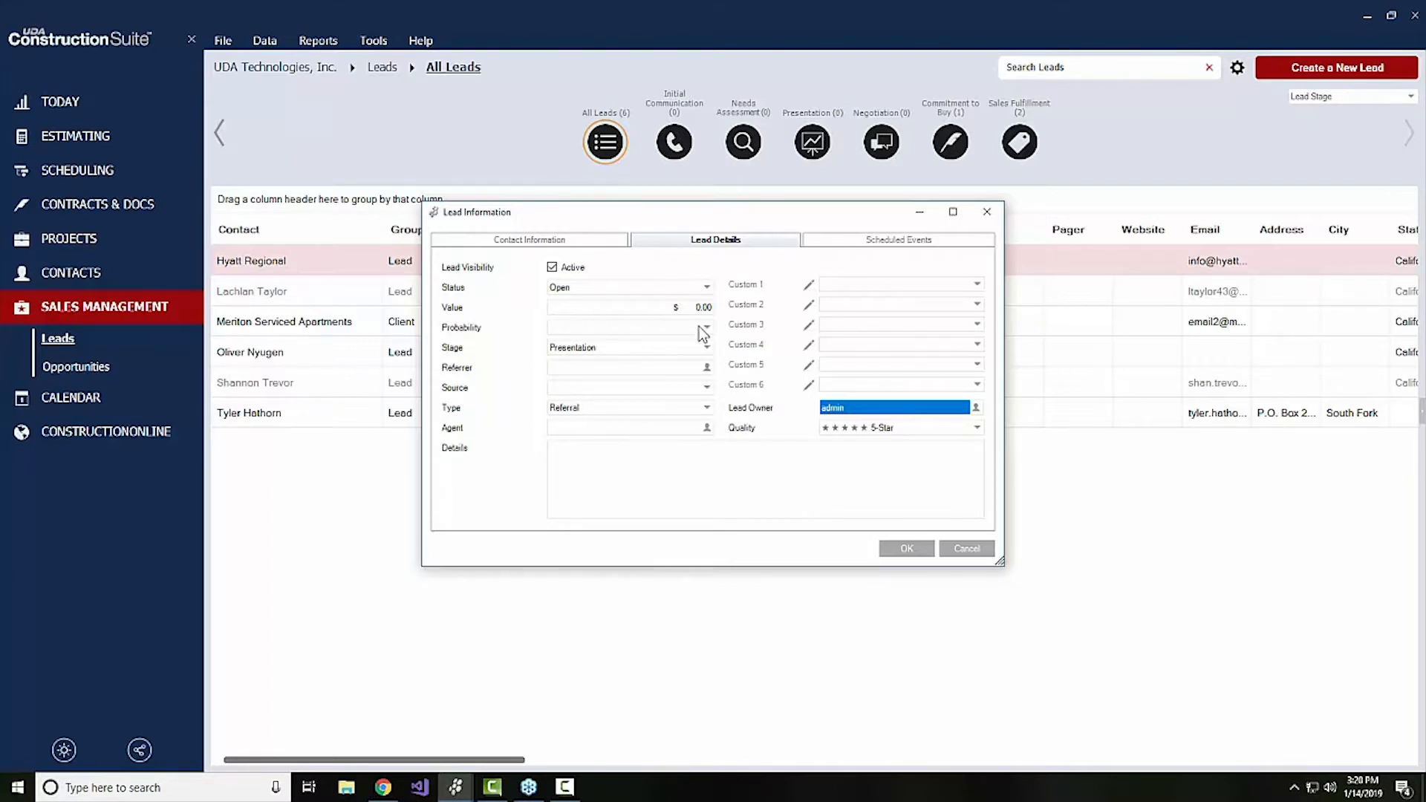
click(845, 427)
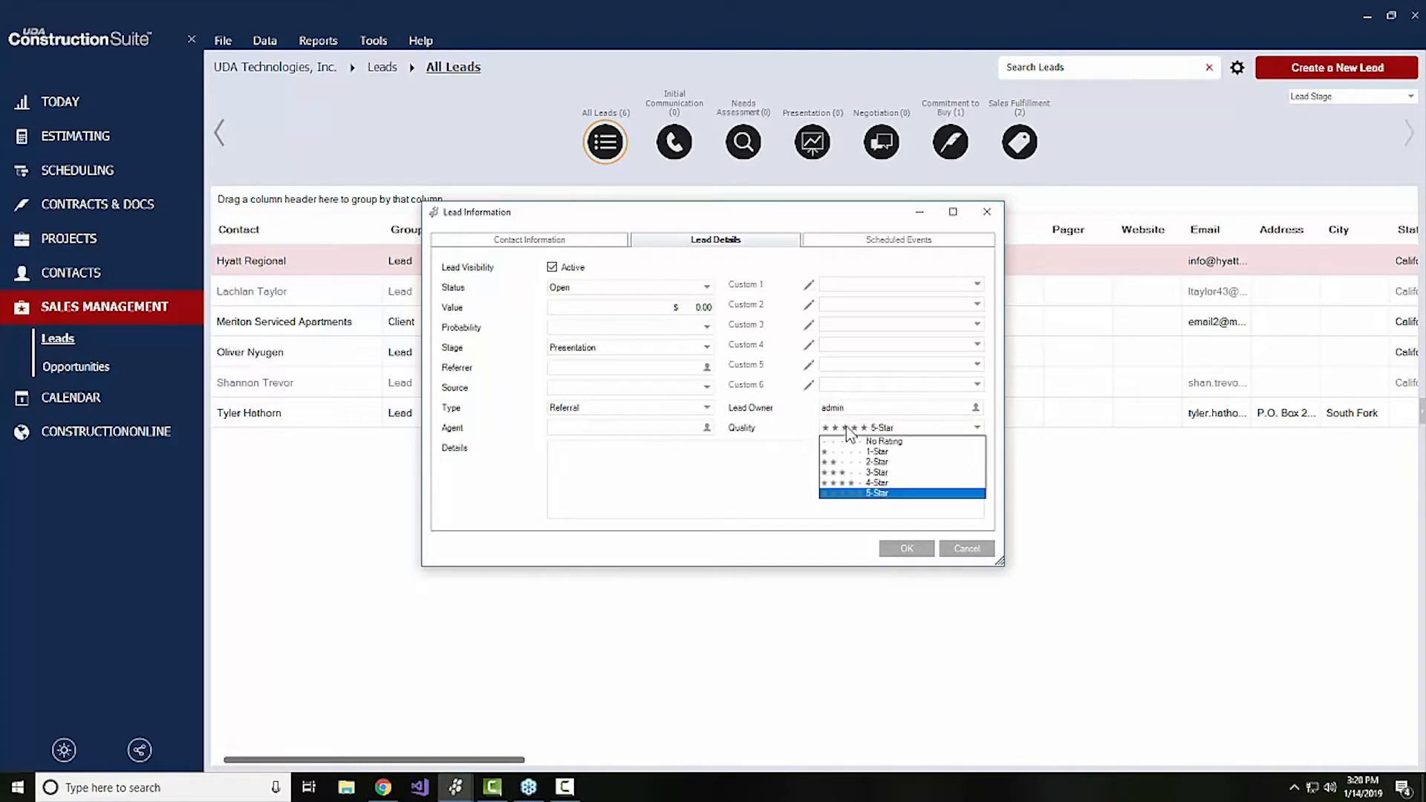
click(850, 483)
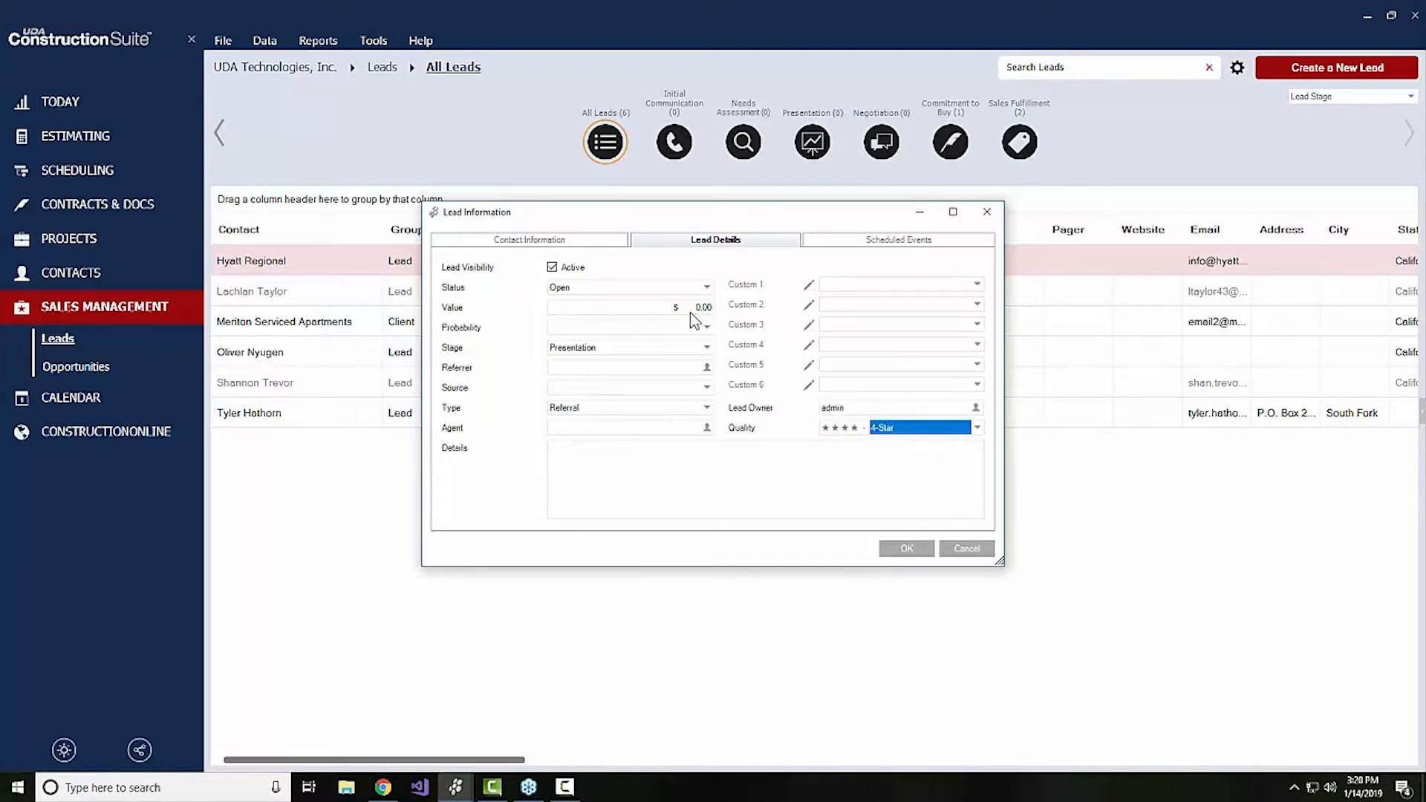
Set the new lead's probability to 75% and go to its details text
click(674, 329)
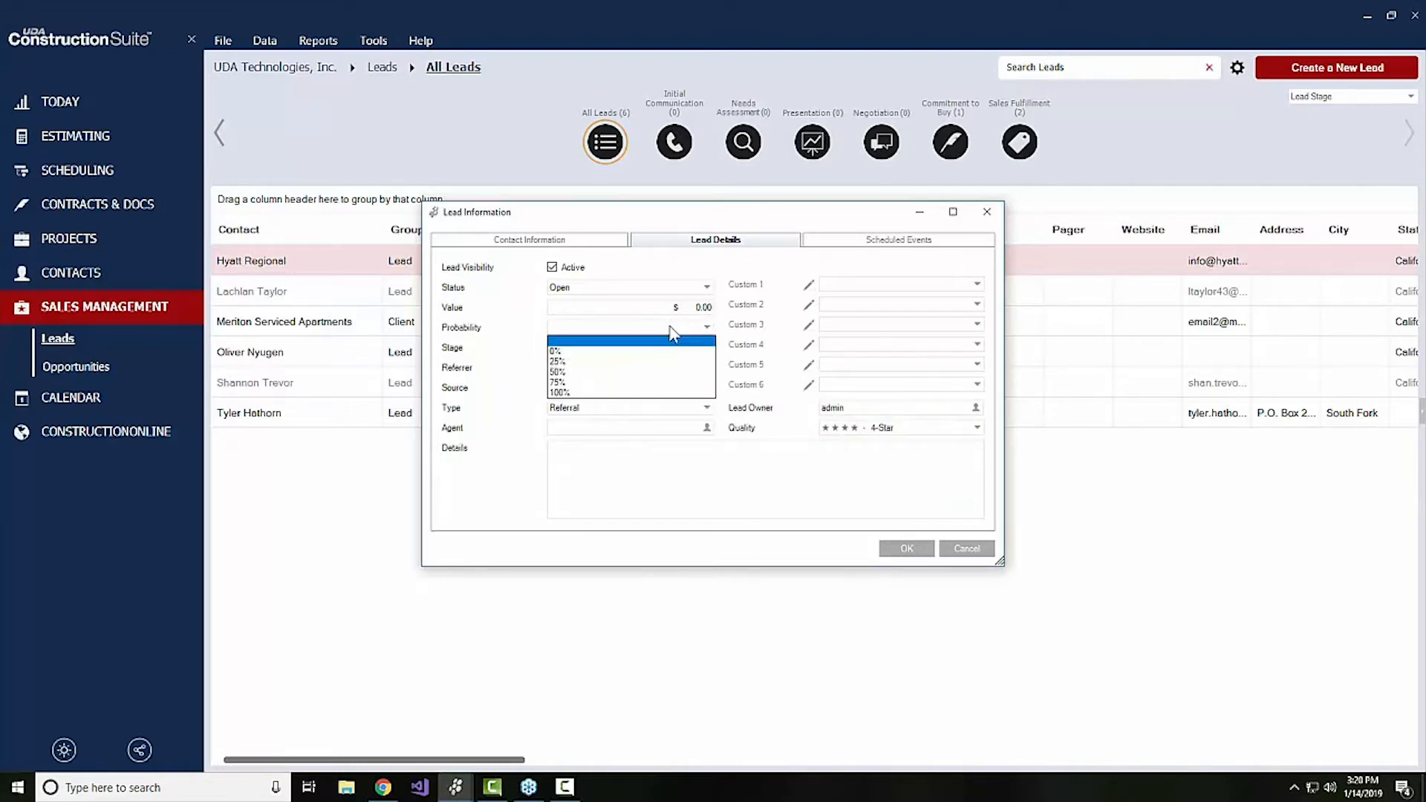
click(580, 376)
click(603, 331)
click(588, 375)
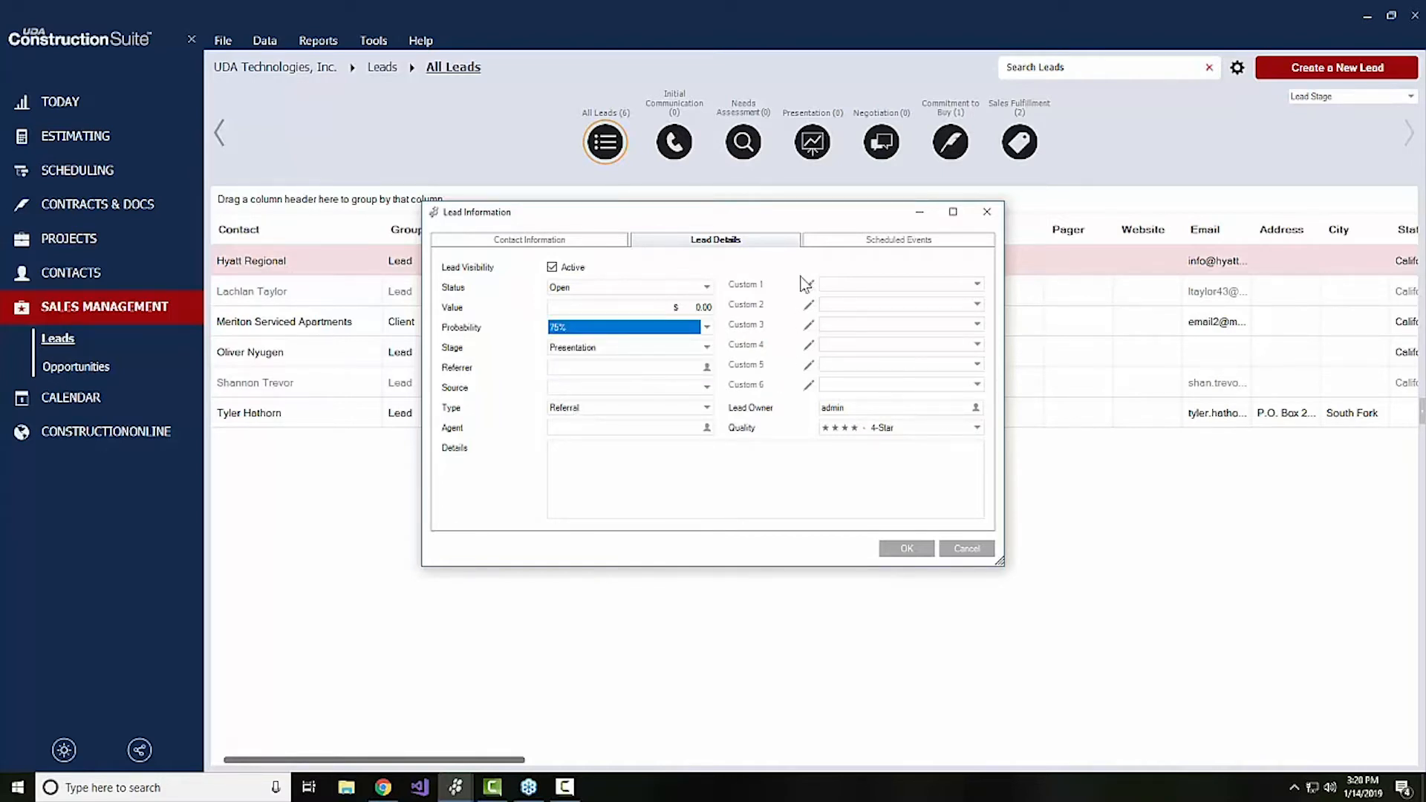
click(687, 474)
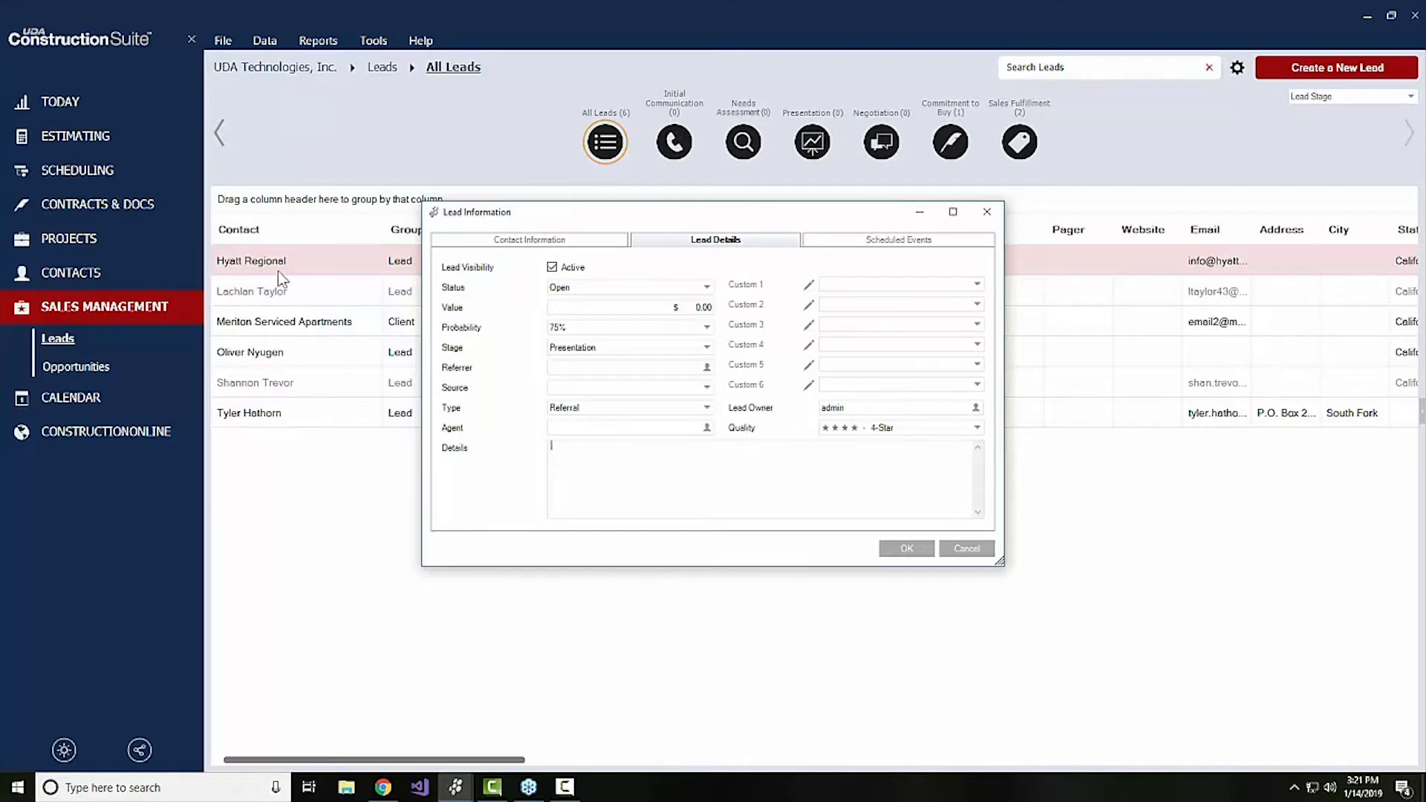
Schedule the new lead's forecast date for 1/25/2019
click(823, 242)
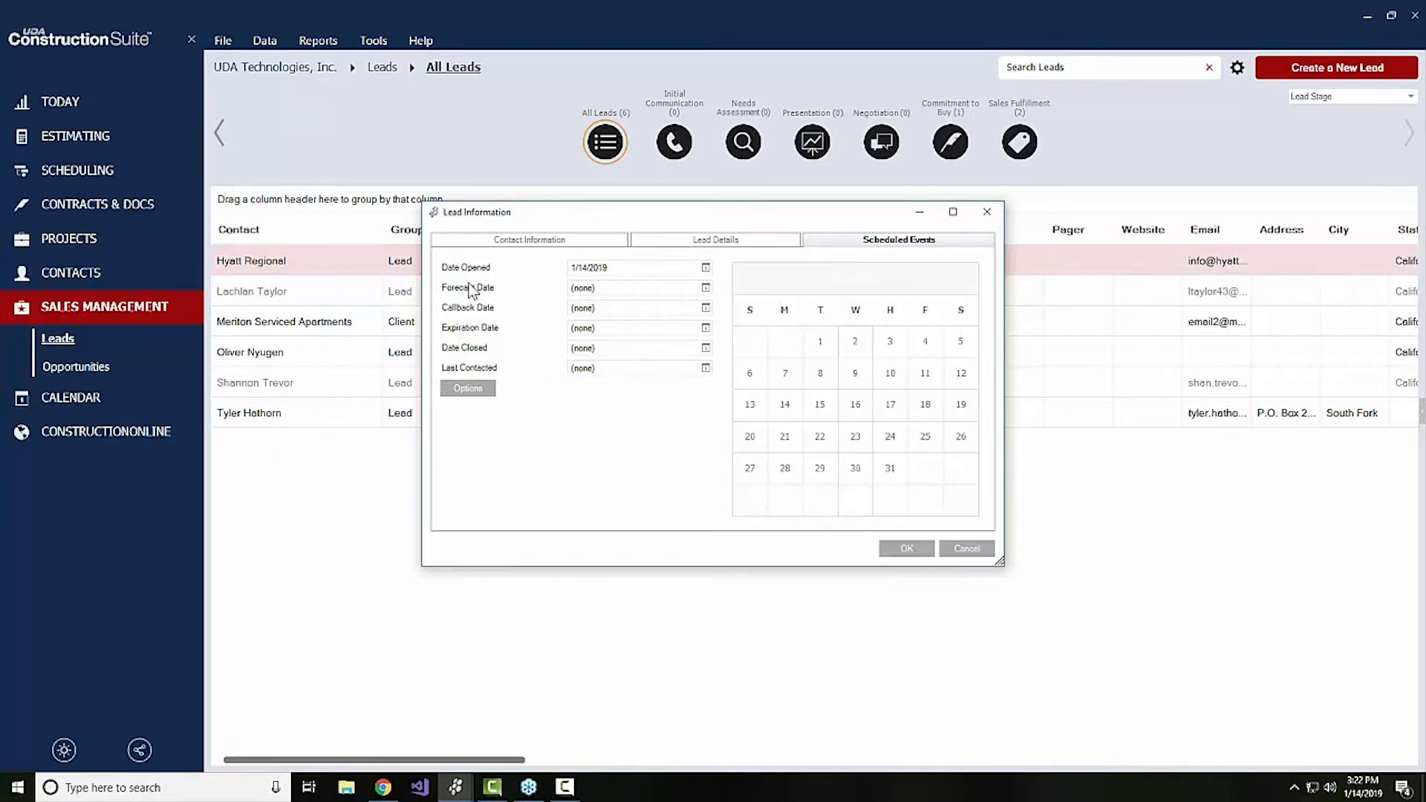
click(673, 291)
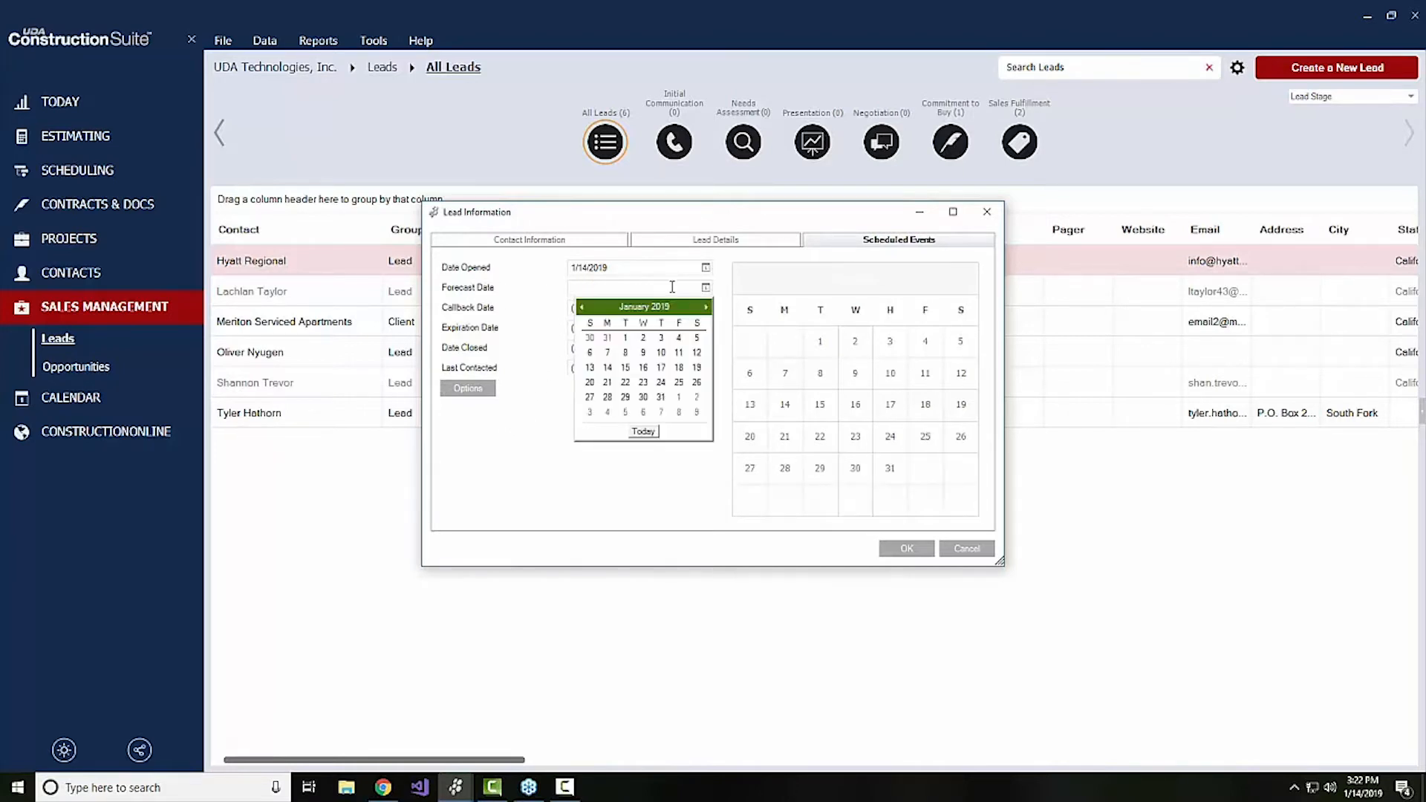
click(679, 384)
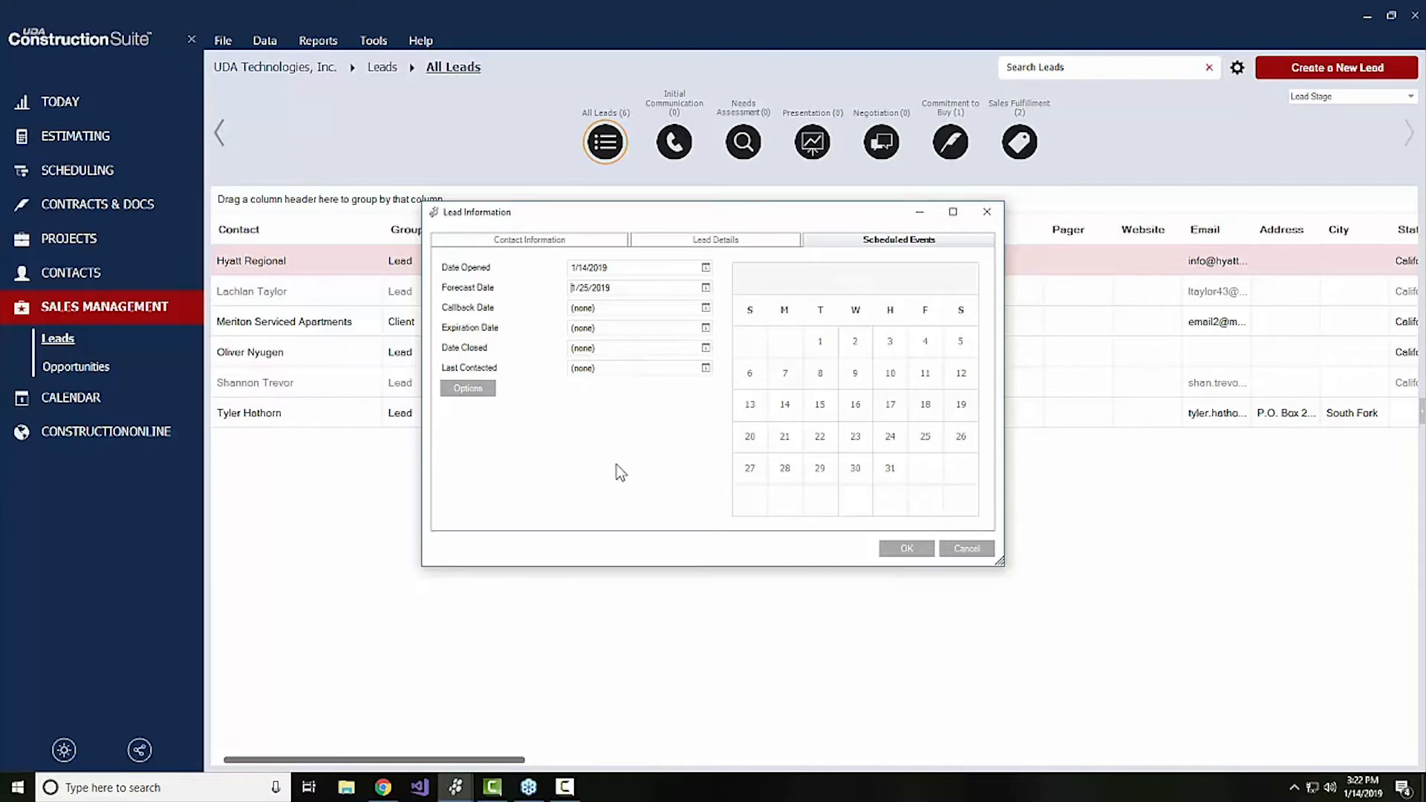
Try the automatic callback date 7 days after opening a lead, and discard both the options and the new lead
click(470, 389)
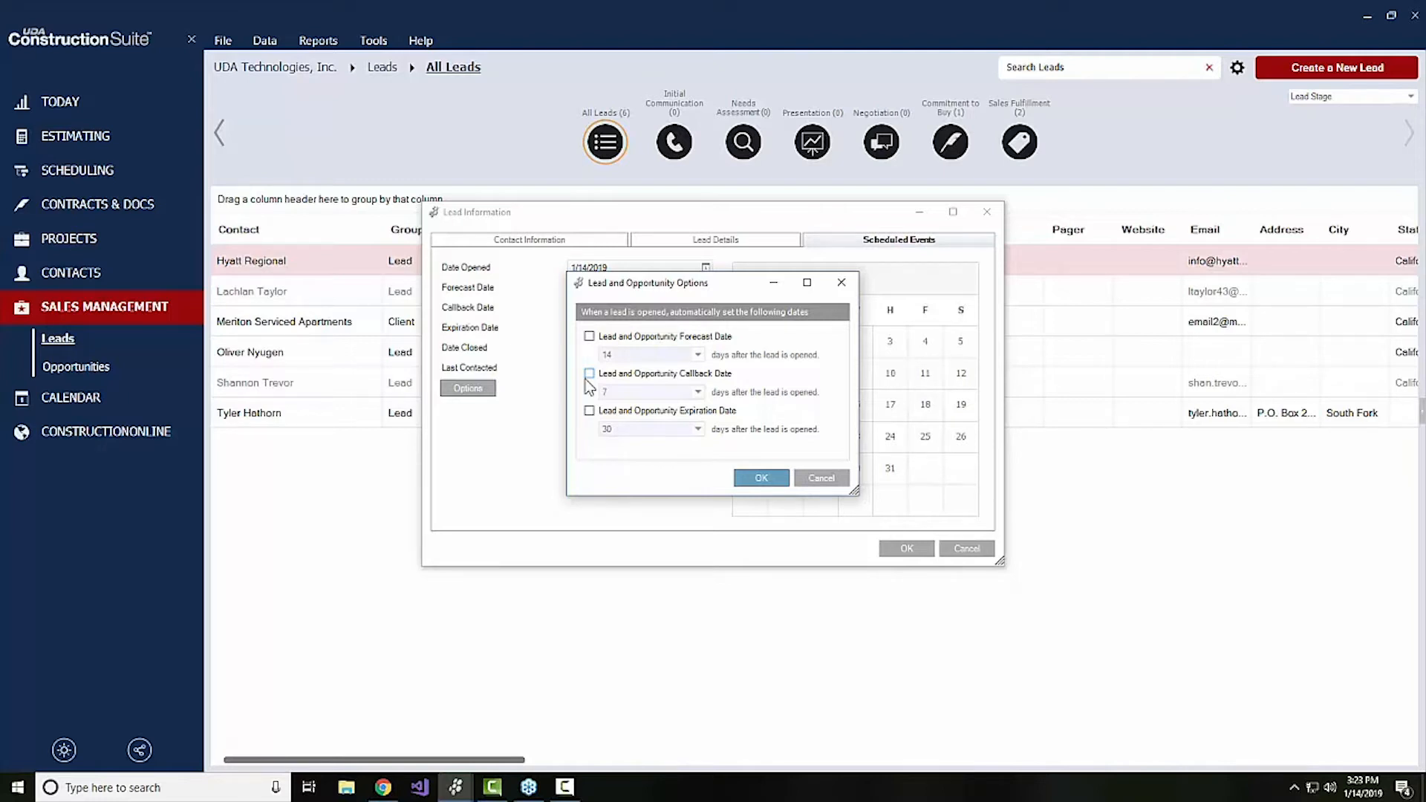
click(589, 373)
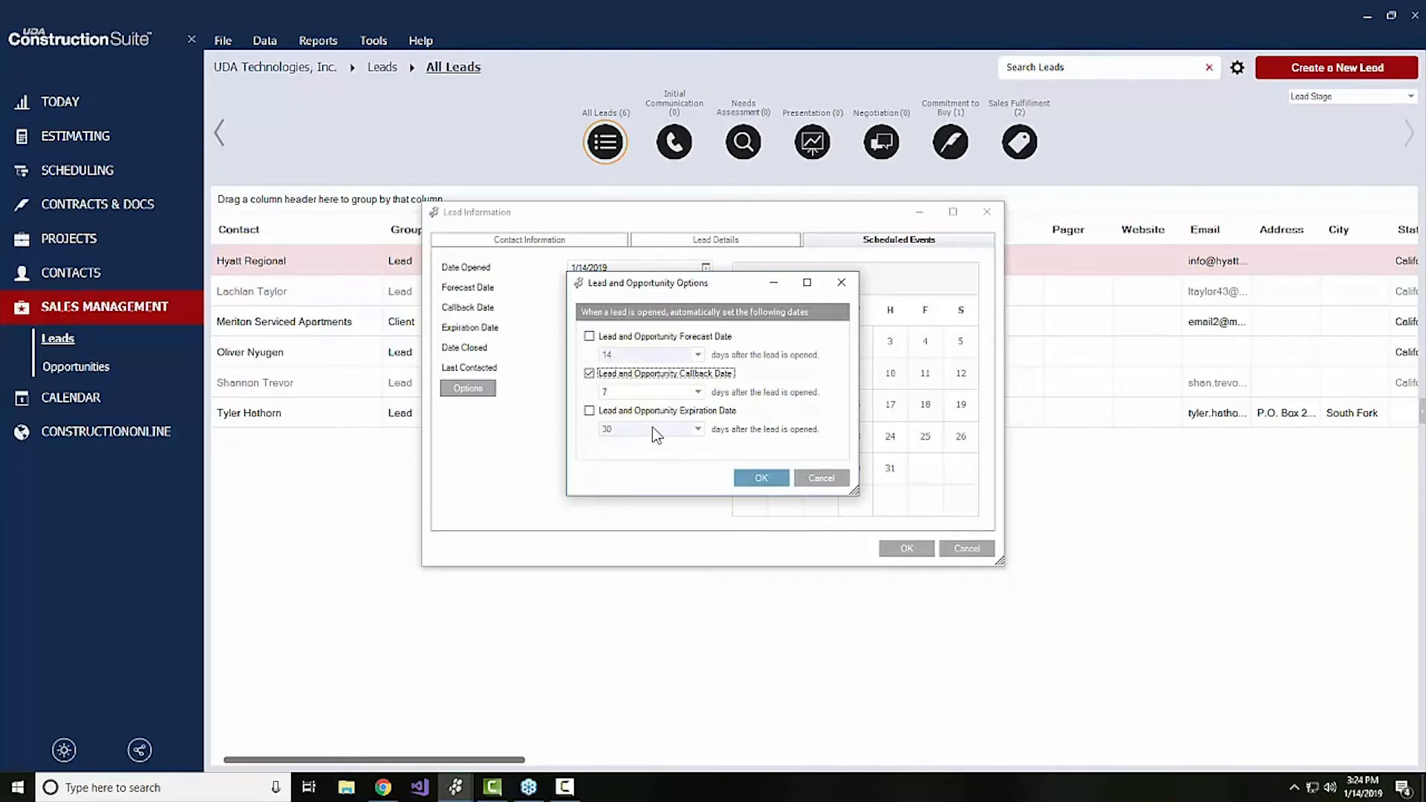
click(822, 479)
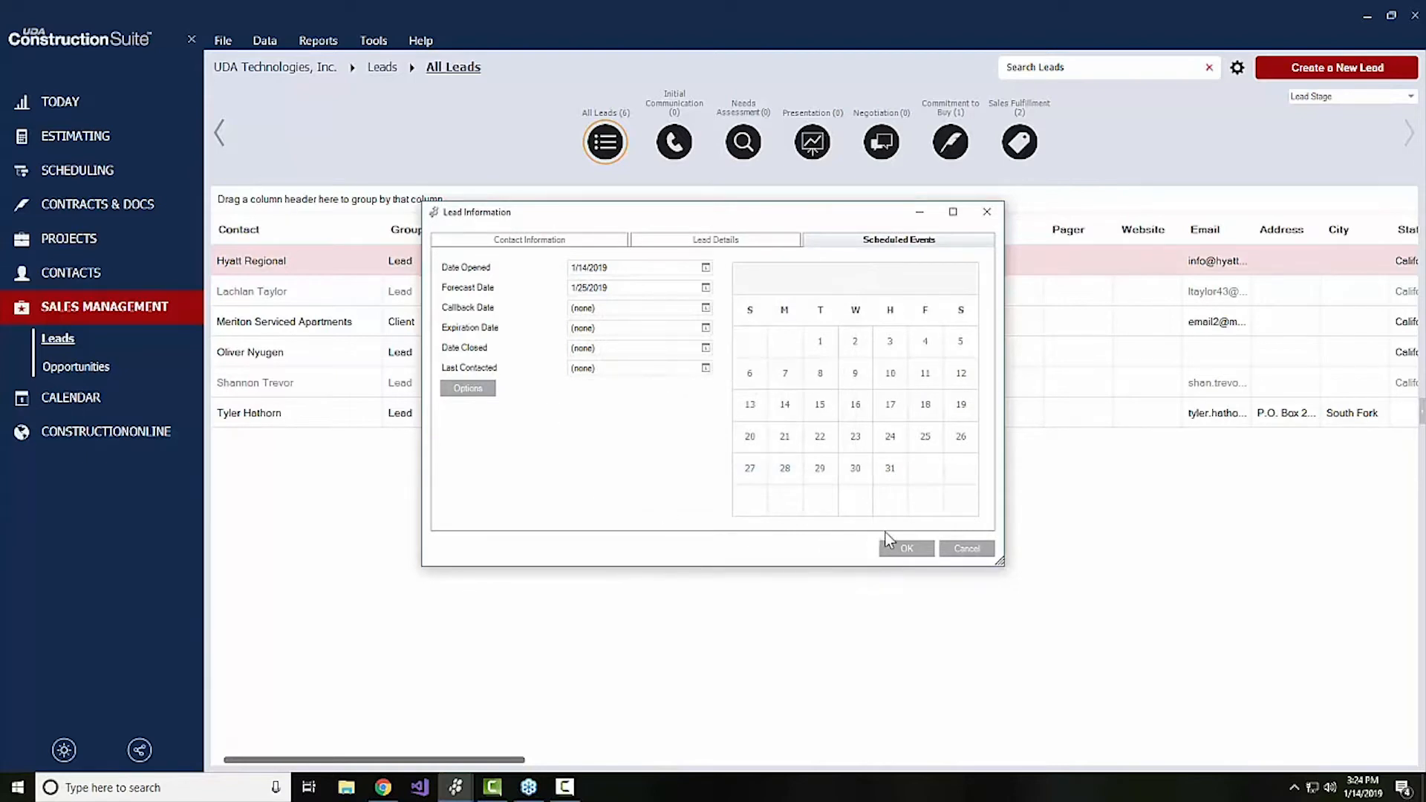
click(978, 549)
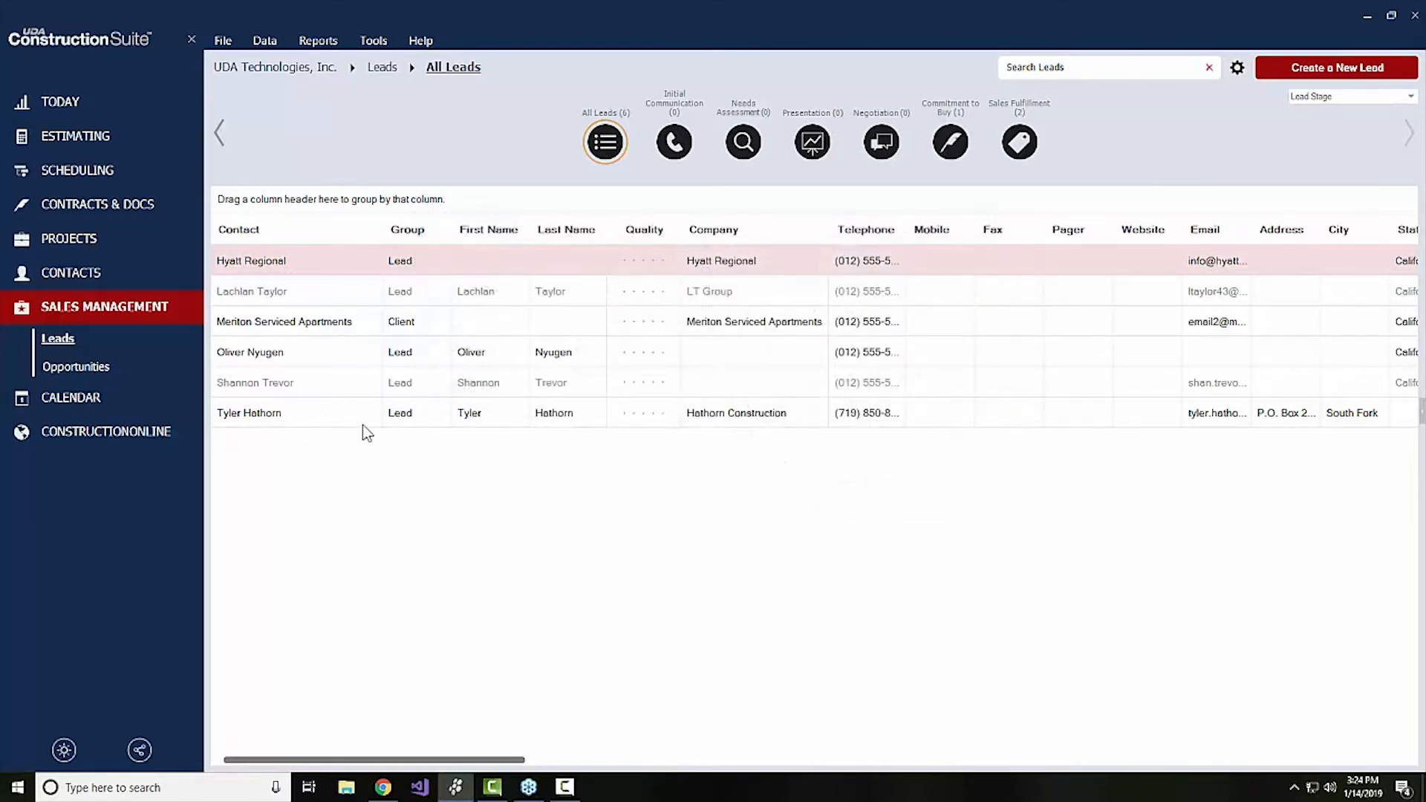
Add an activity with the subject Callback and type Lead Opportunity Callback to the Hathorn Construction lead
click(252, 414)
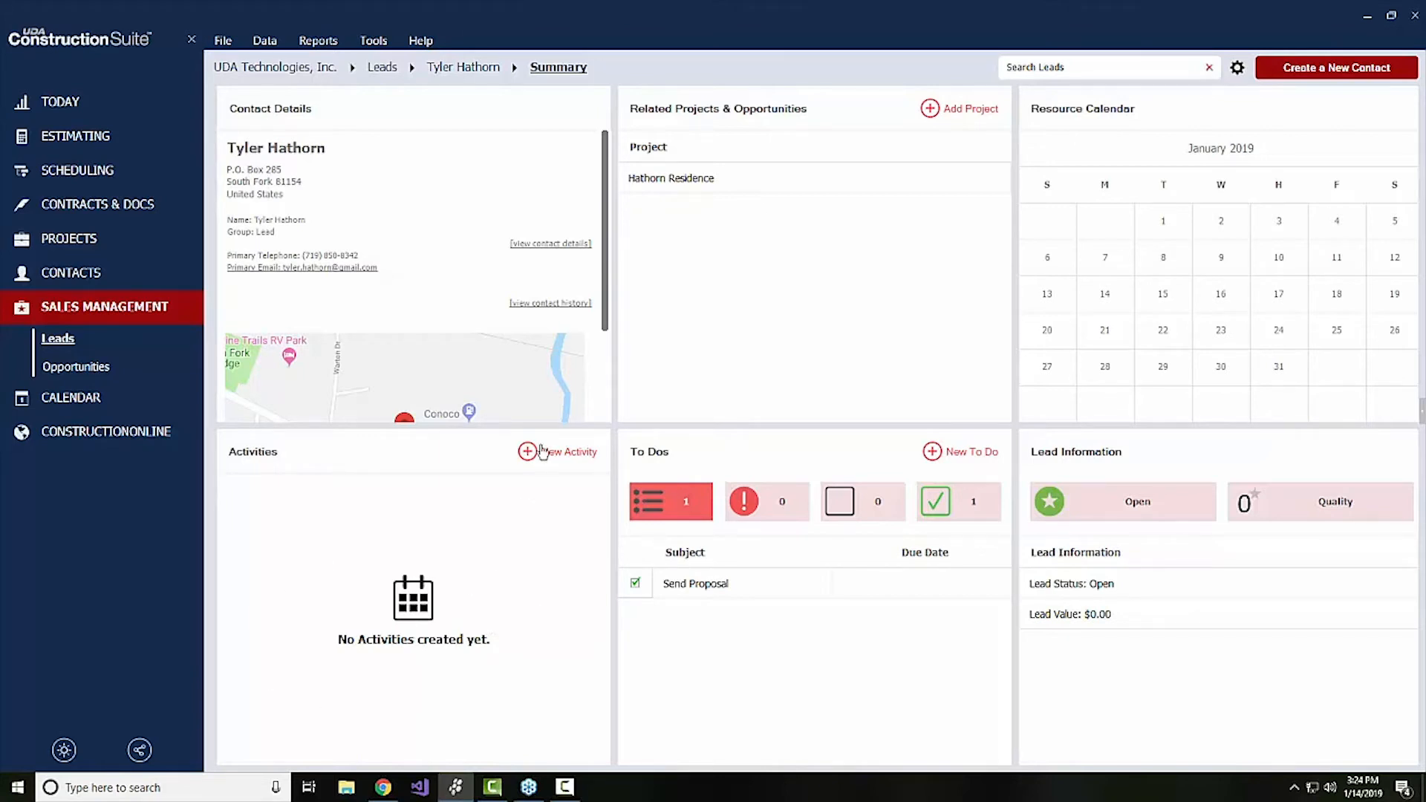
click(541, 455)
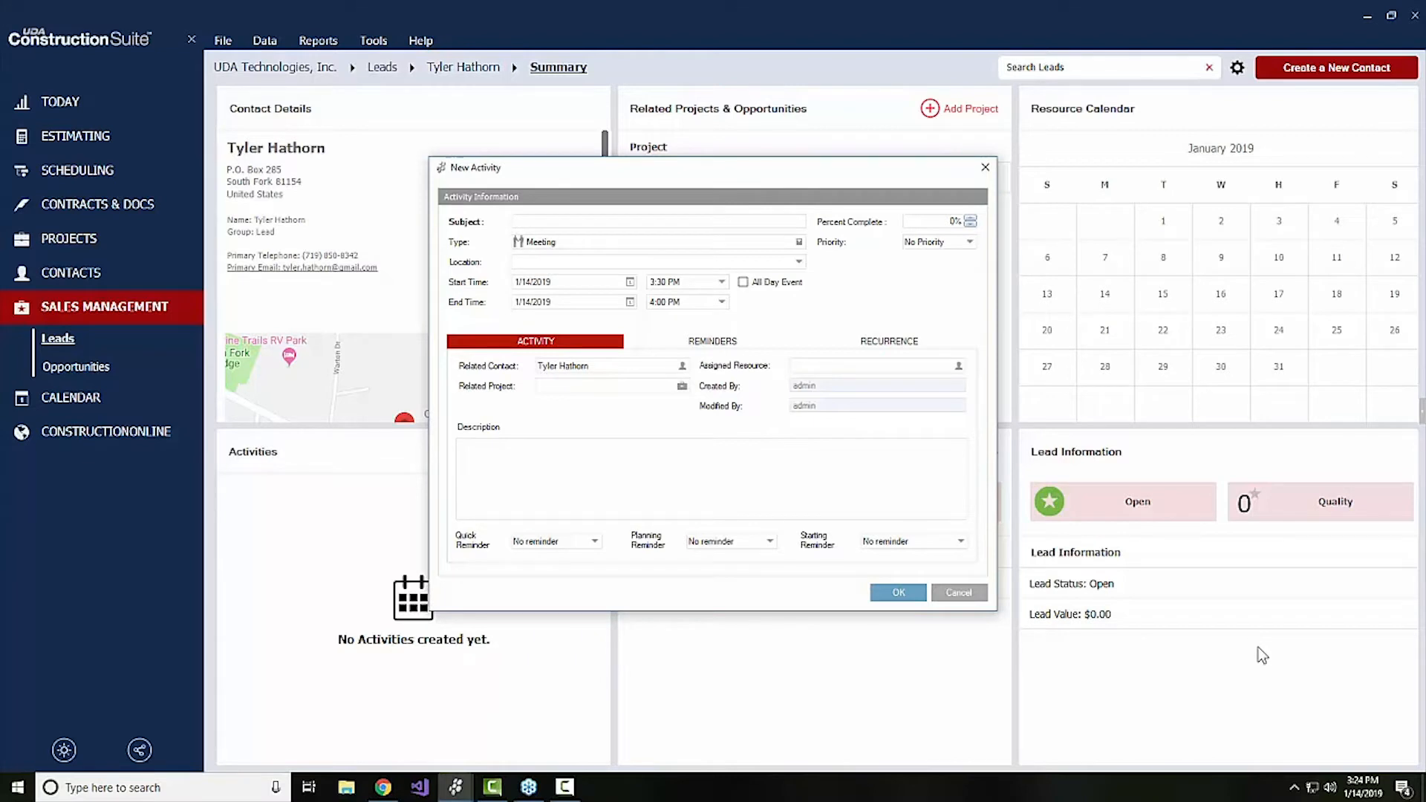
text(Callback)
click(621, 244)
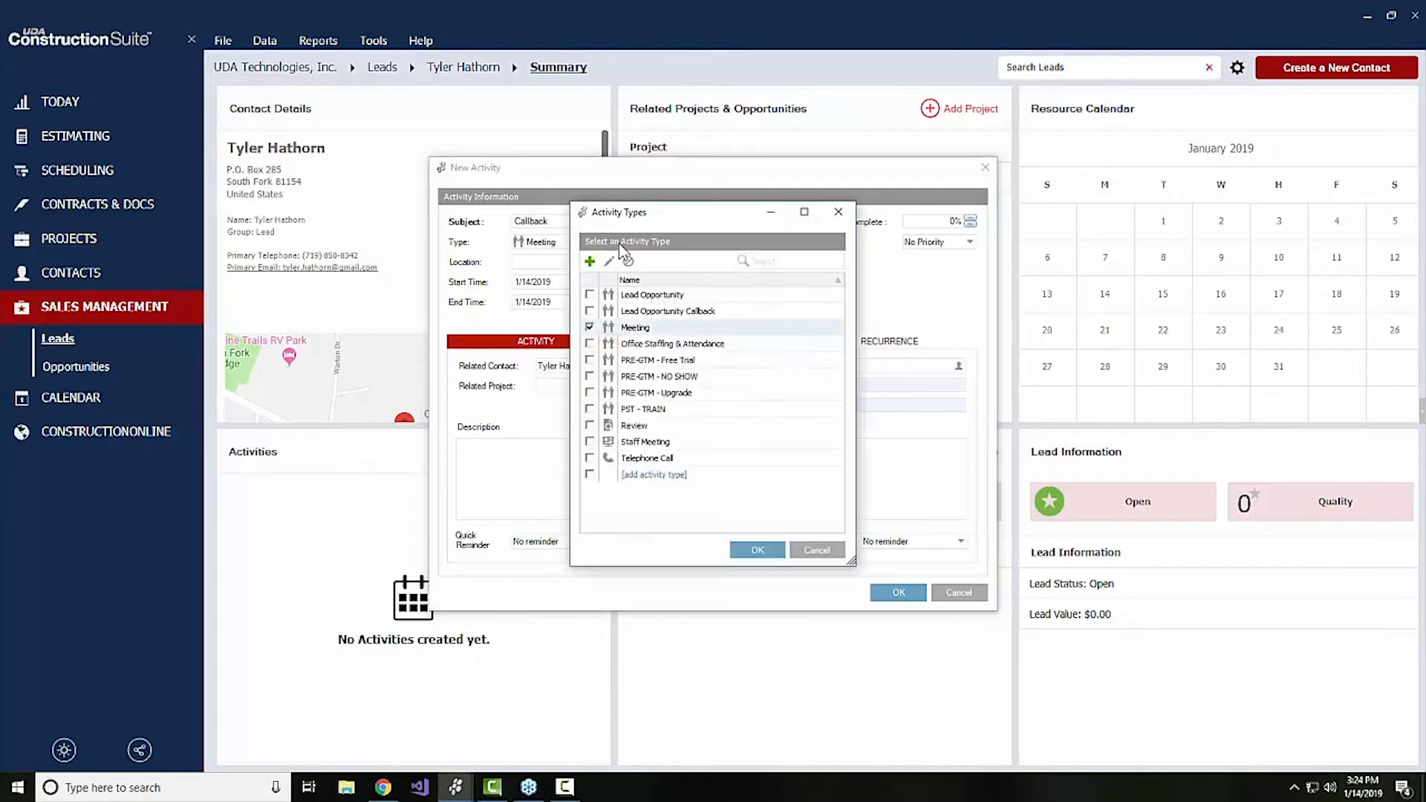
click(590, 310)
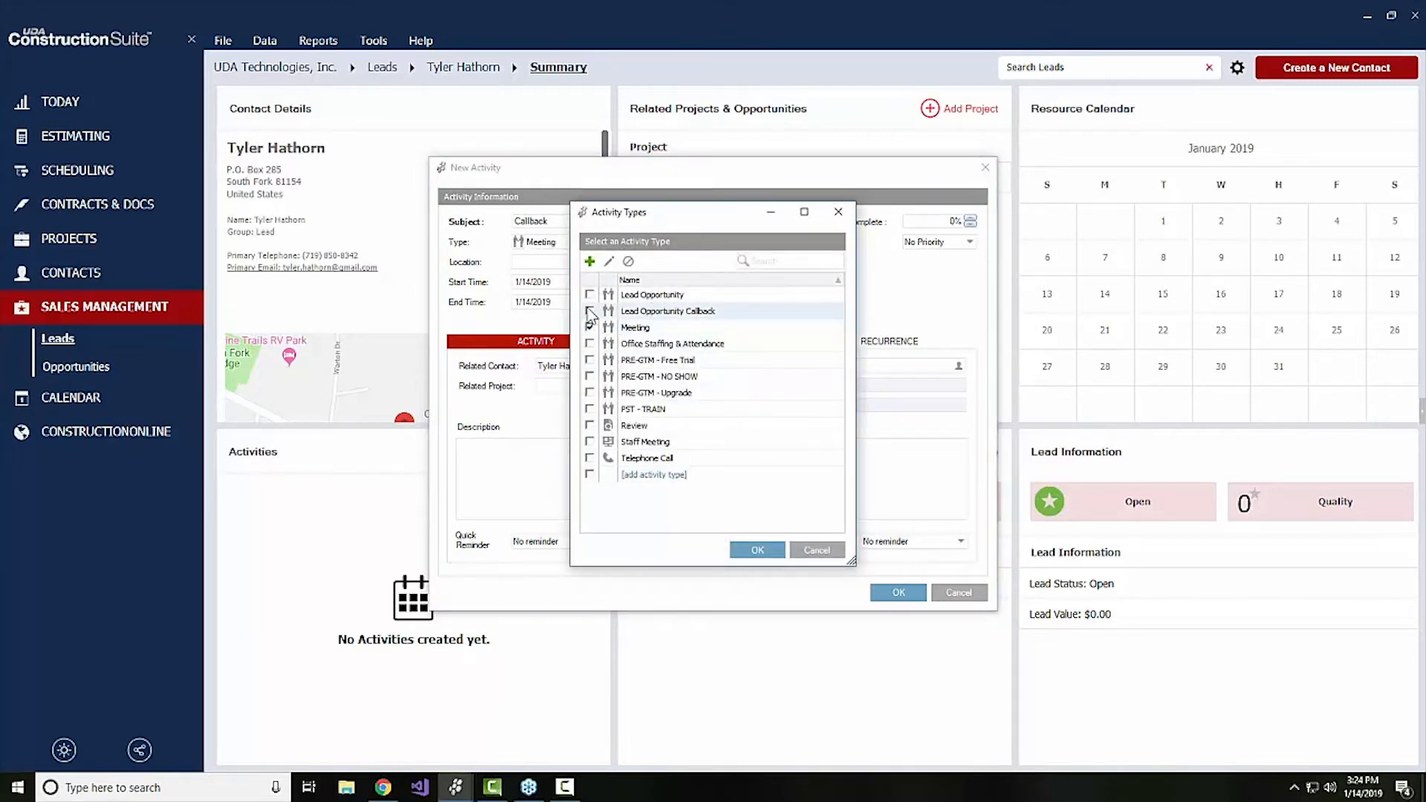
click(754, 550)
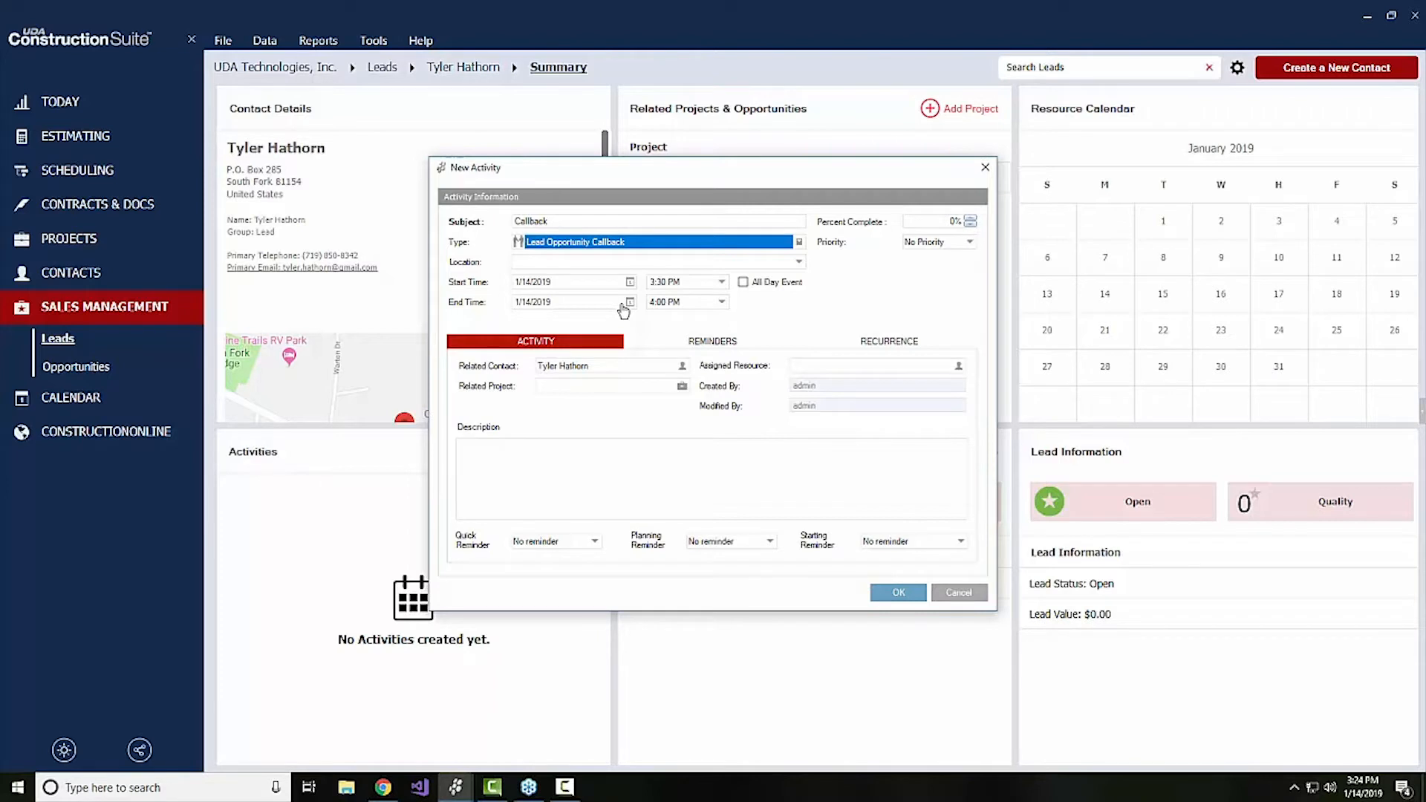
click(894, 594)
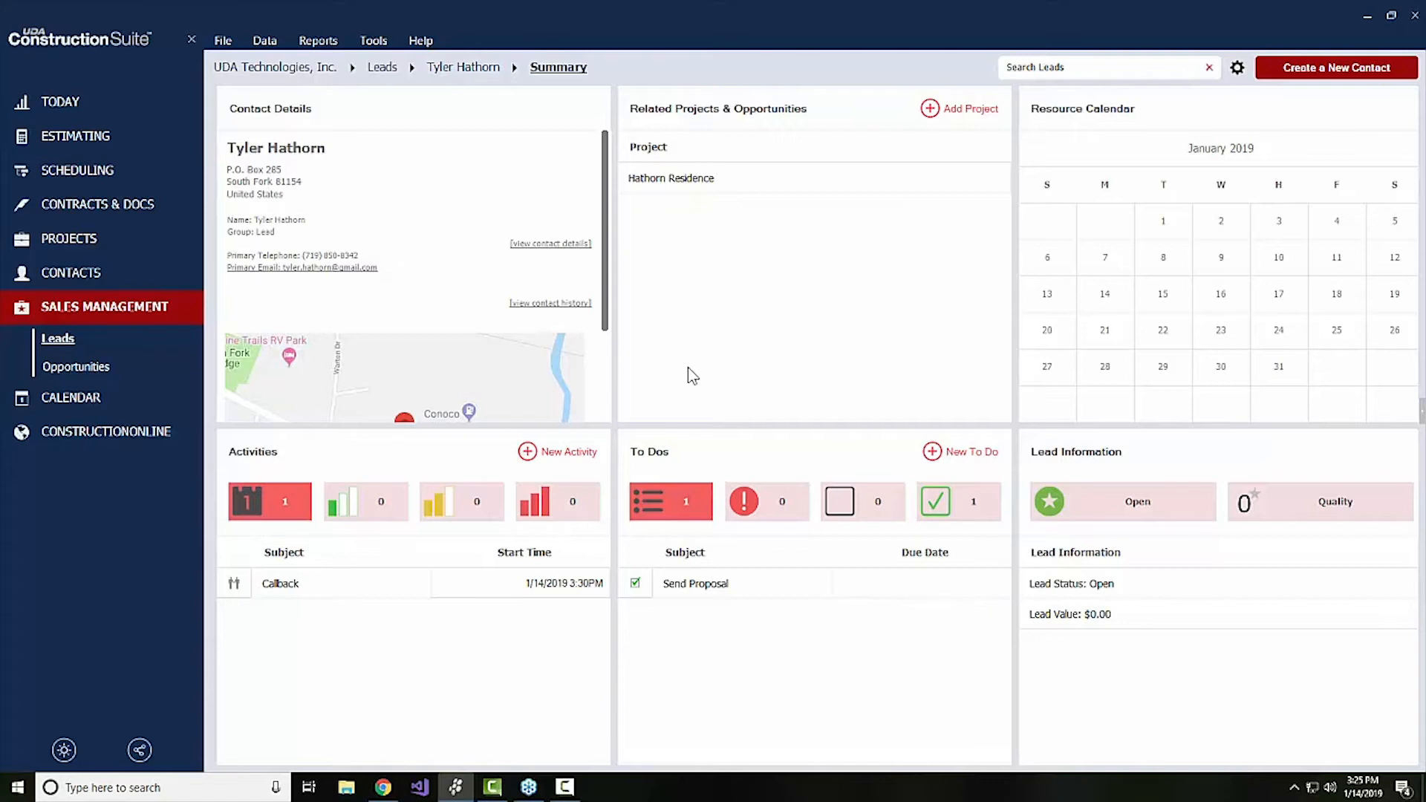
Reopen the Hathorn Construction lead from the leads list, and show the calendar in month view
click(383, 68)
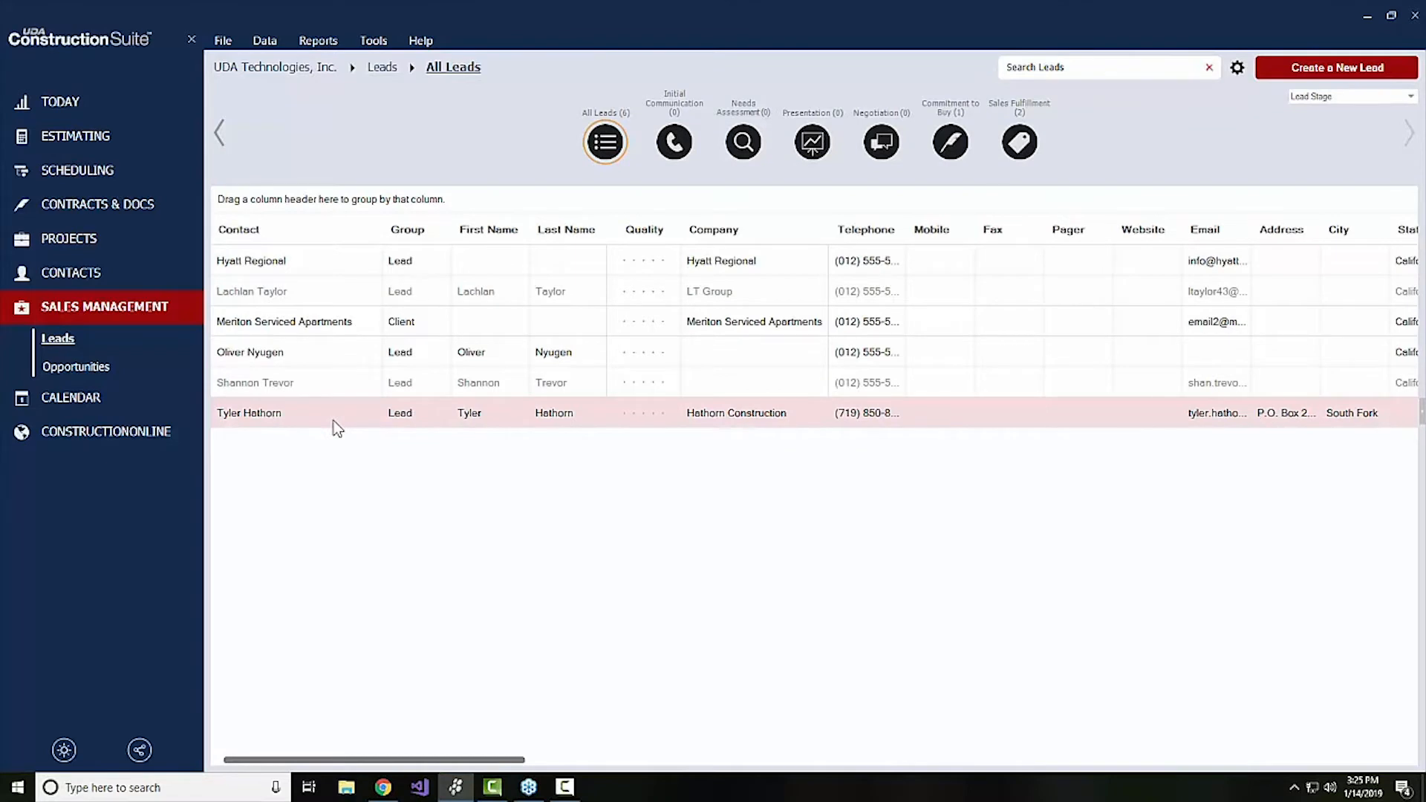
double_click(274, 414)
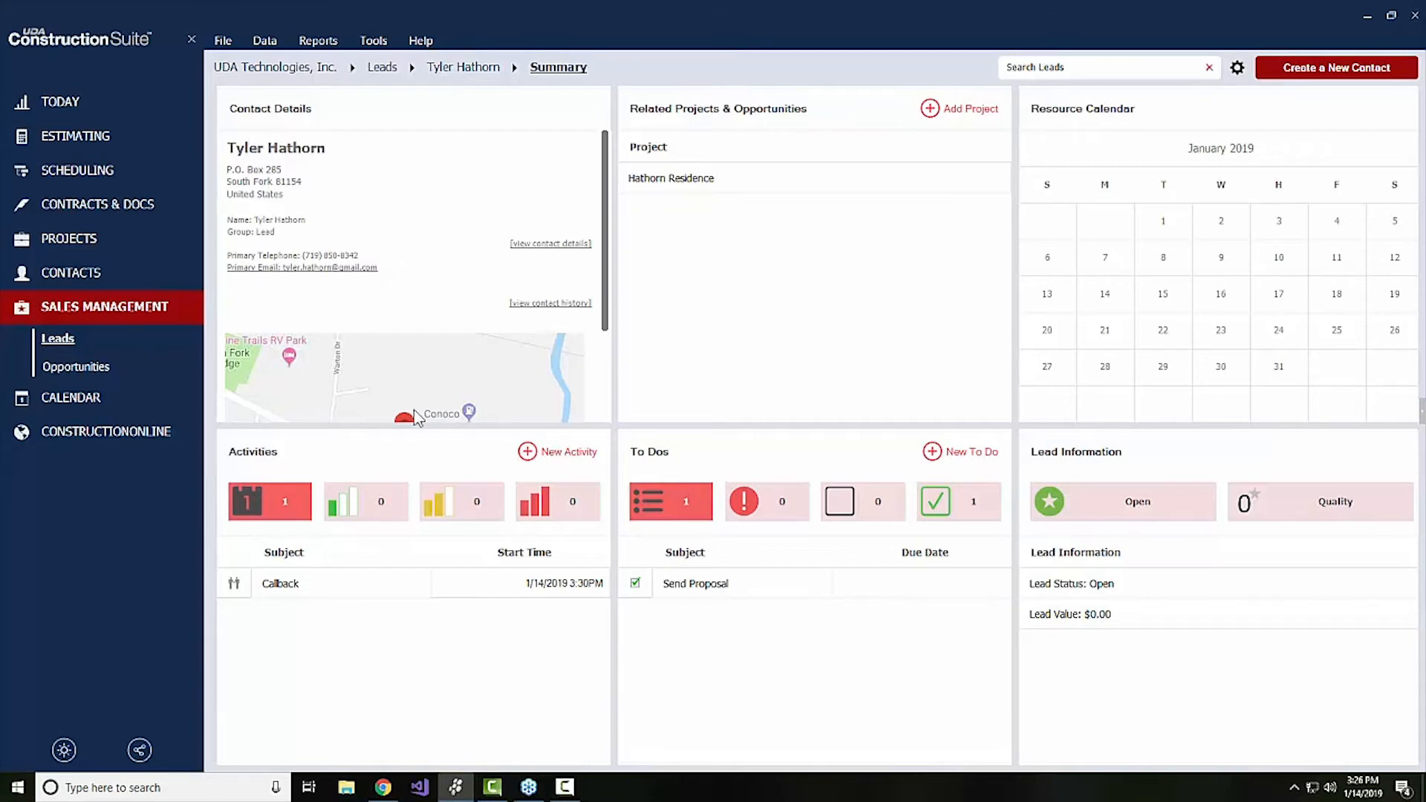
click(89, 398)
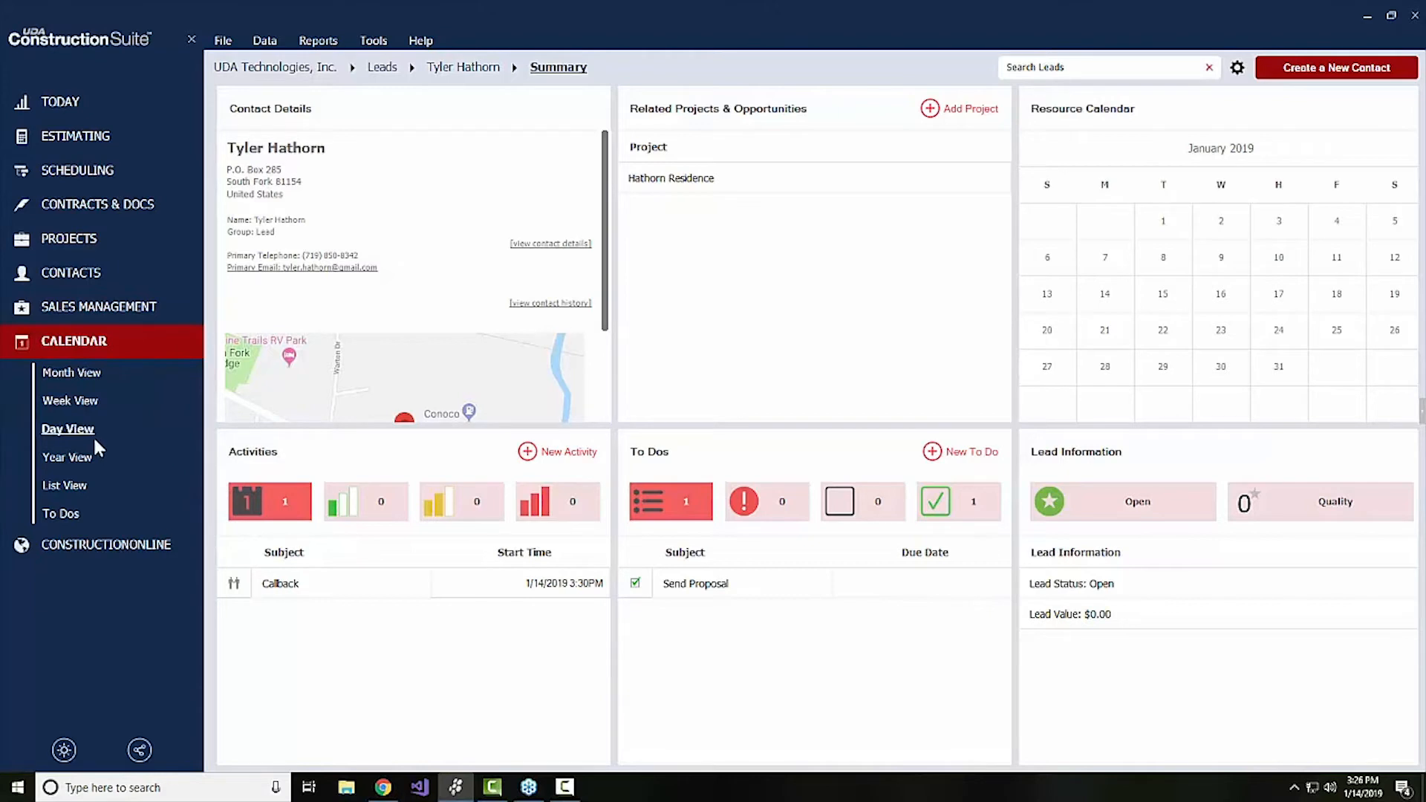
click(71, 377)
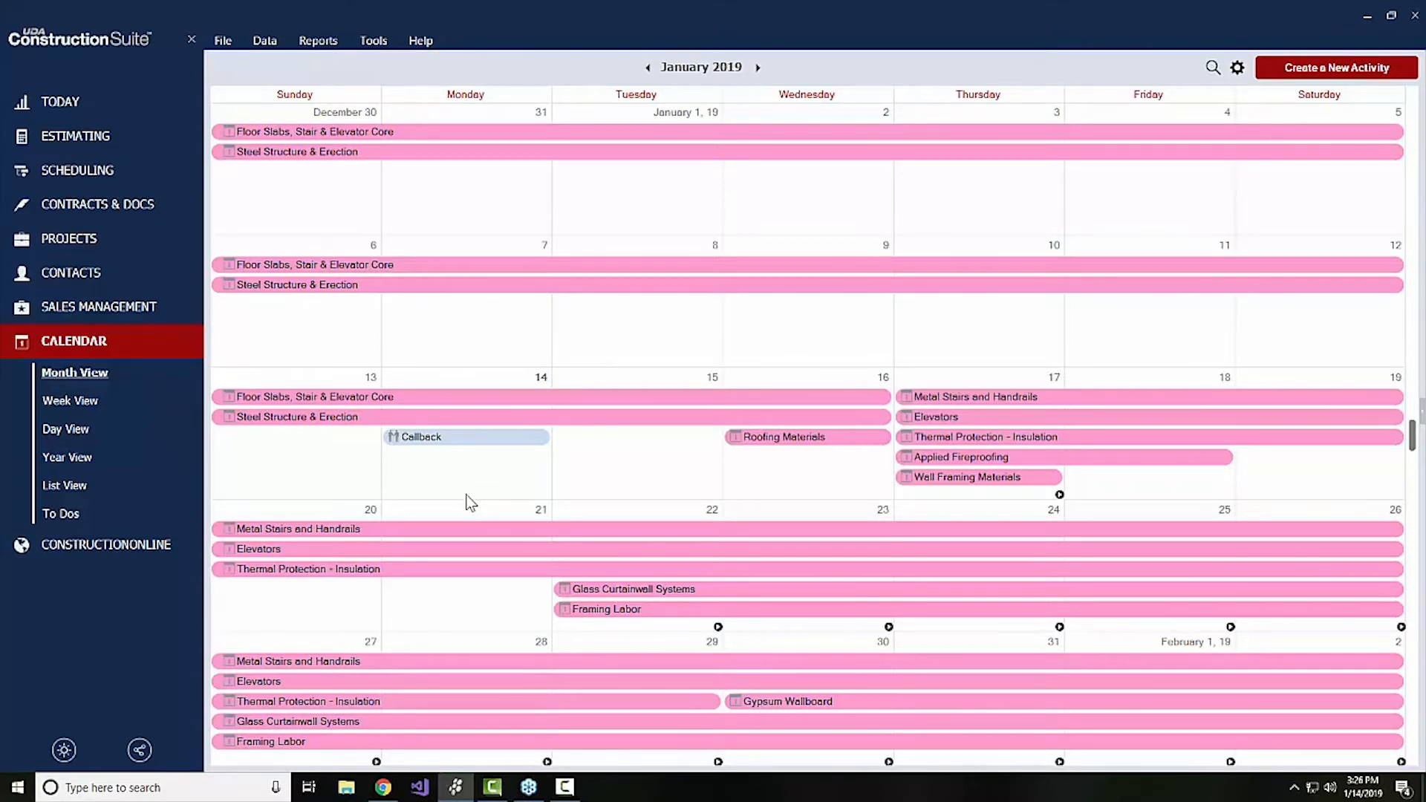
Limit the calendar's visible activity types to Lead Opportunity Callback only
click(1237, 67)
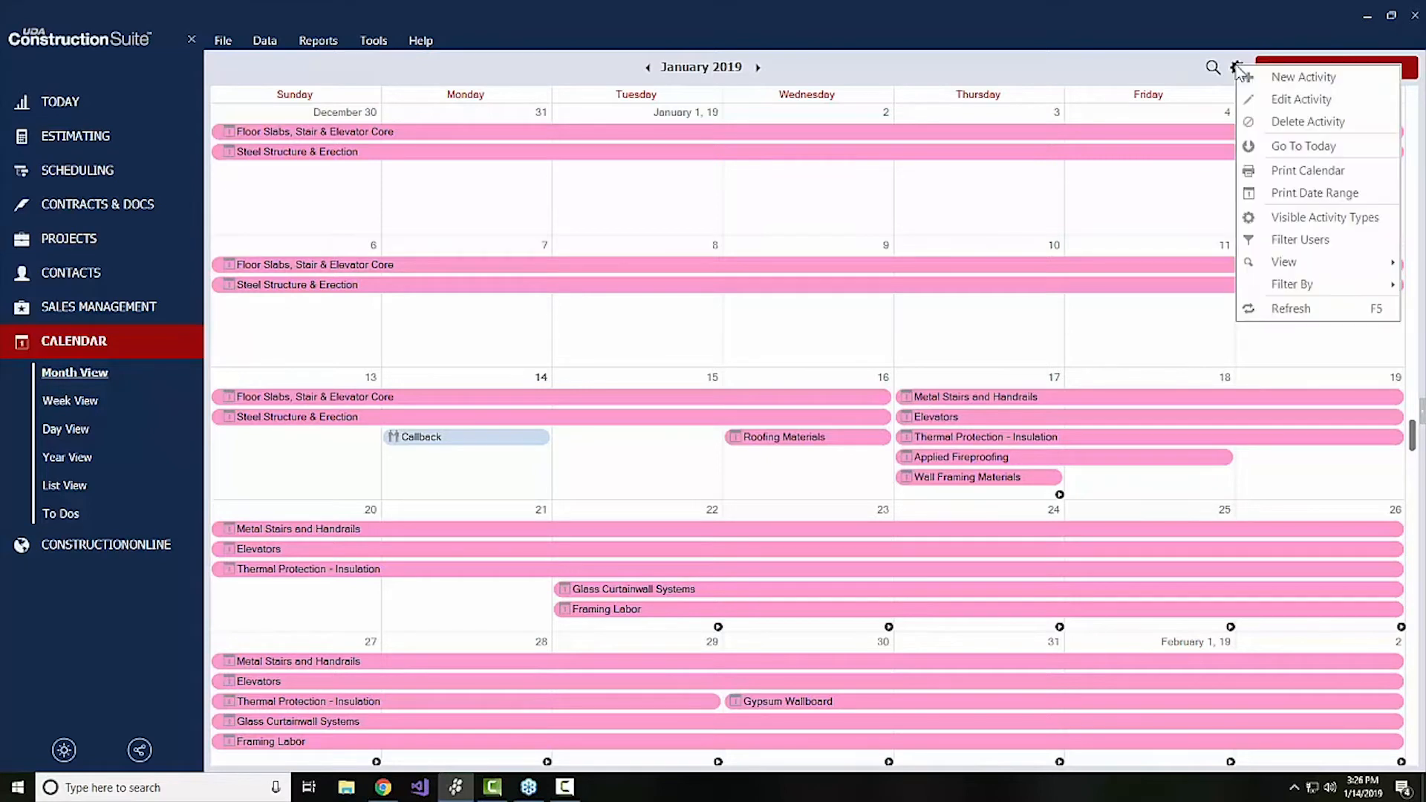
mouse_move(1270, 286)
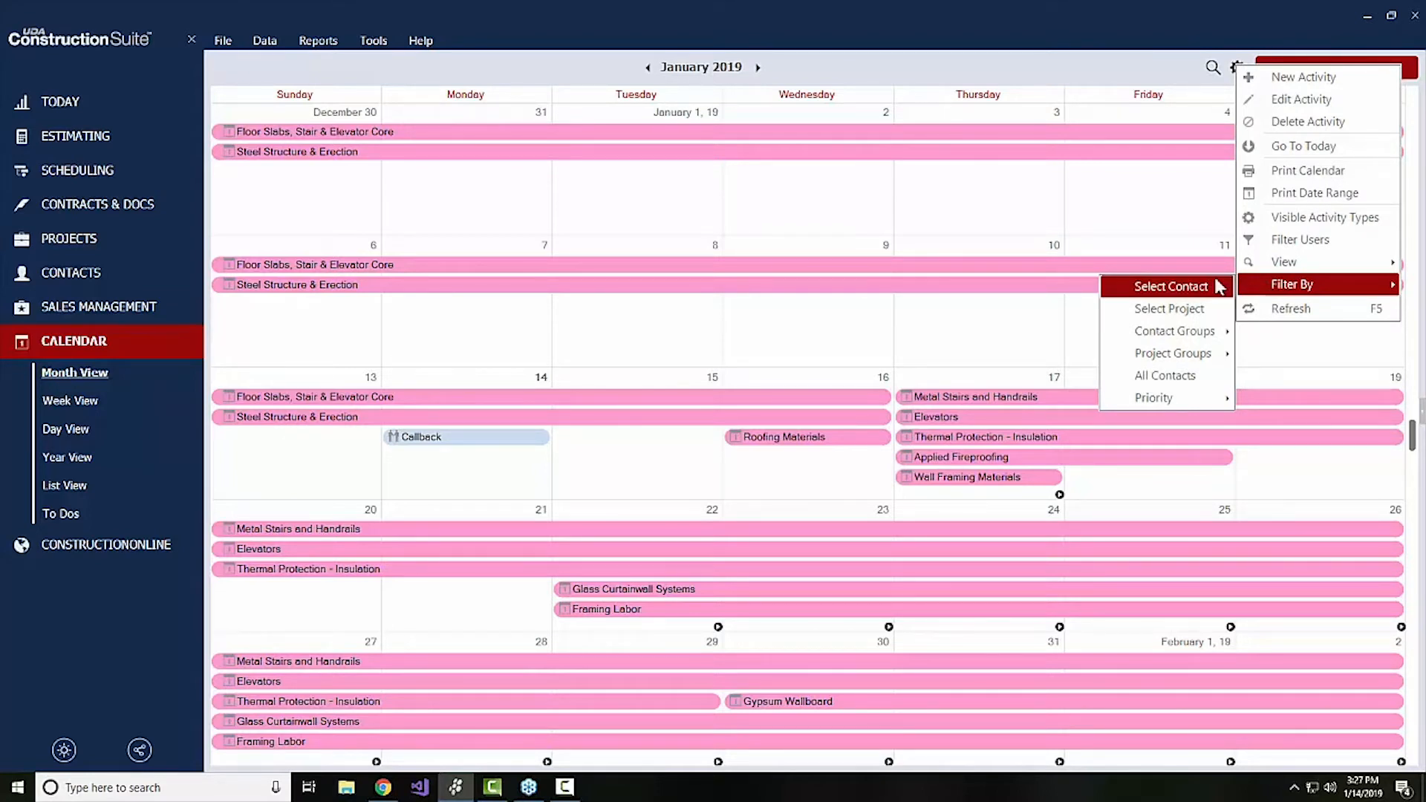
click(1274, 225)
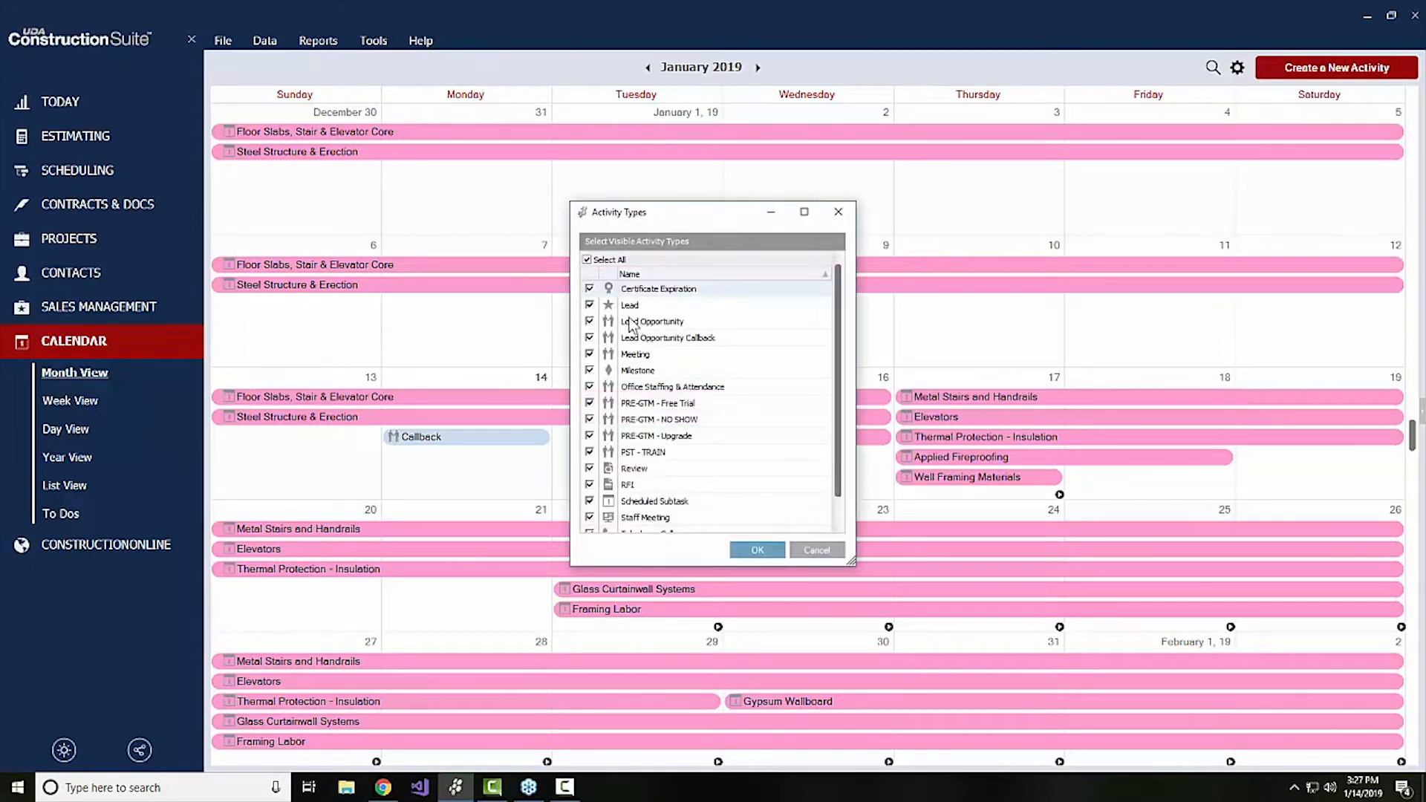
click(587, 259)
click(590, 338)
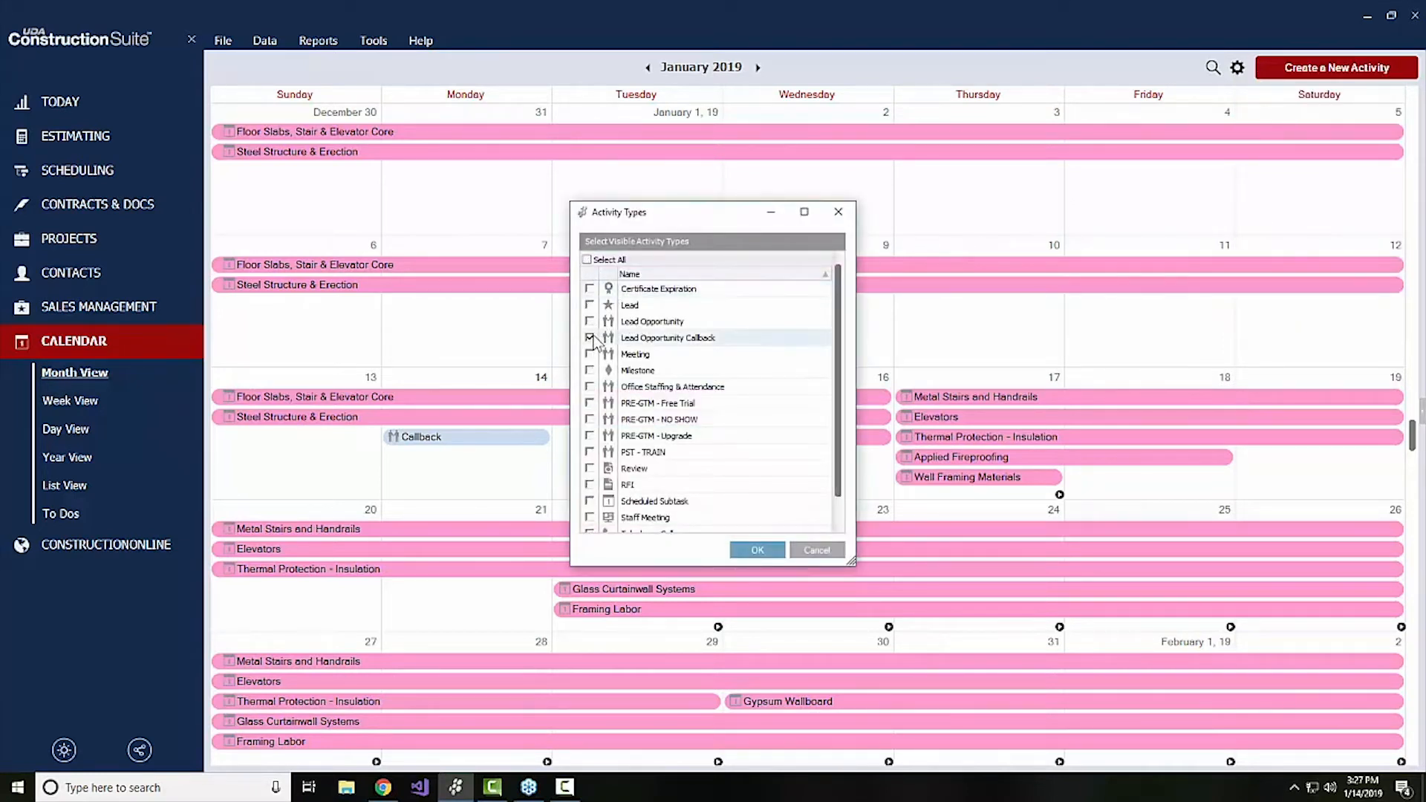
click(757, 550)
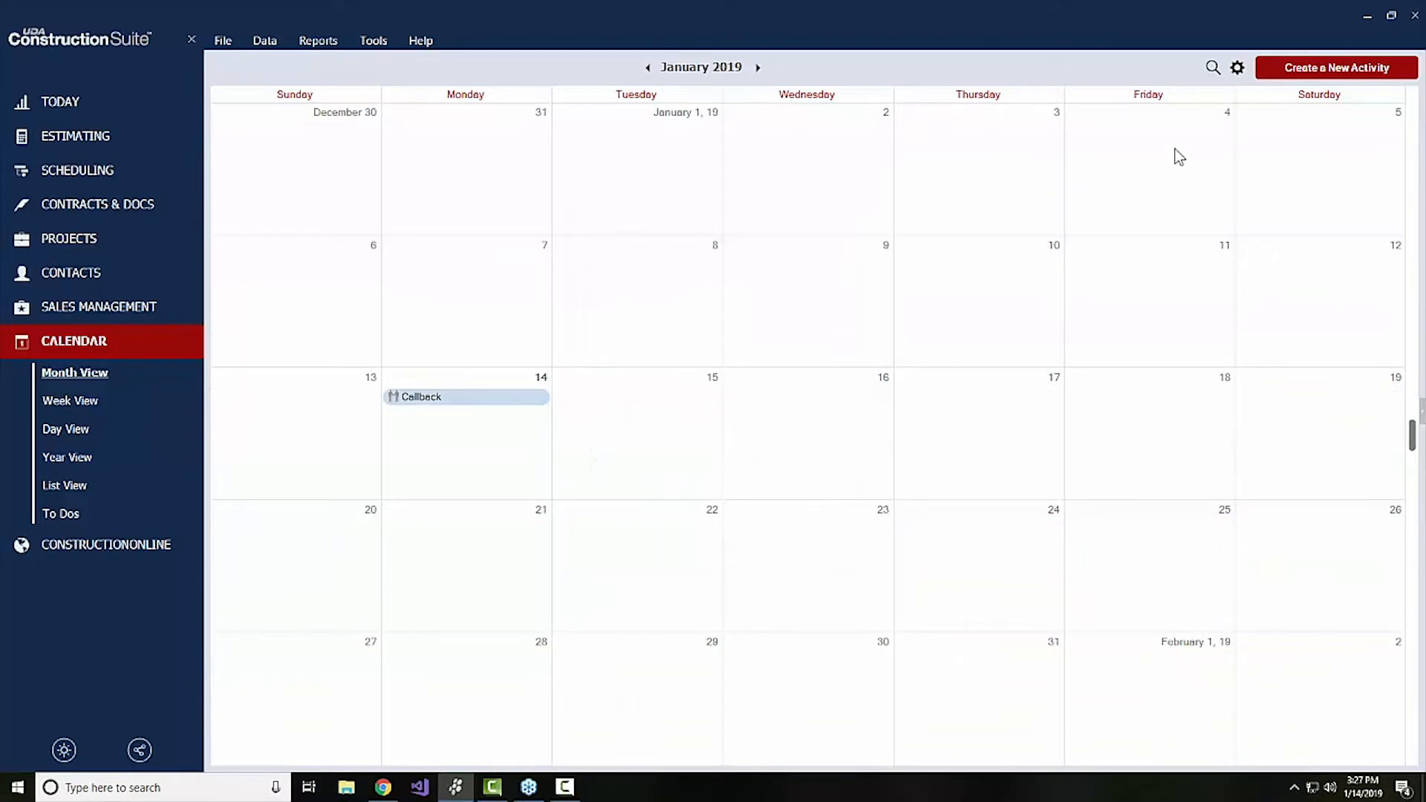
Make all activity types visible on the calendar again
click(1239, 70)
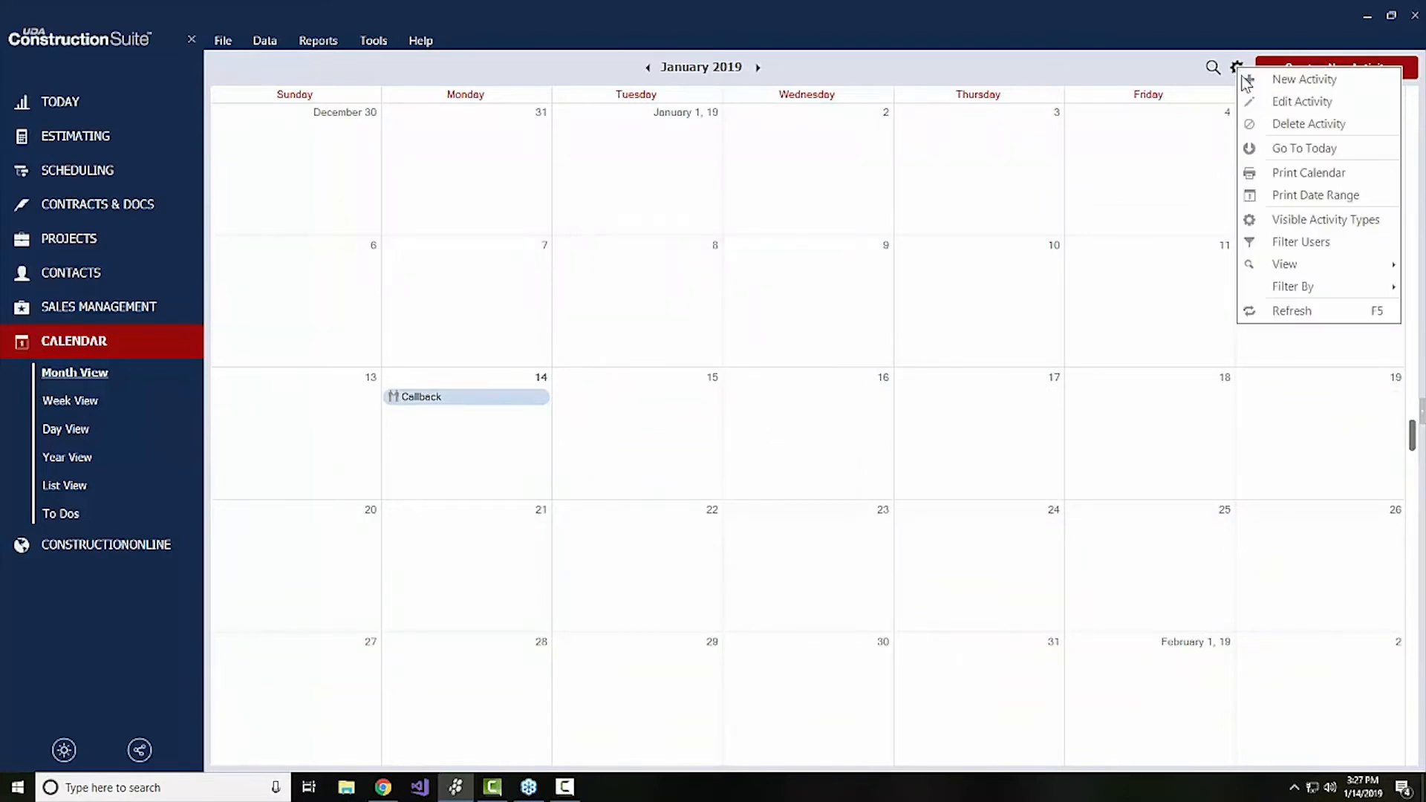
click(1272, 221)
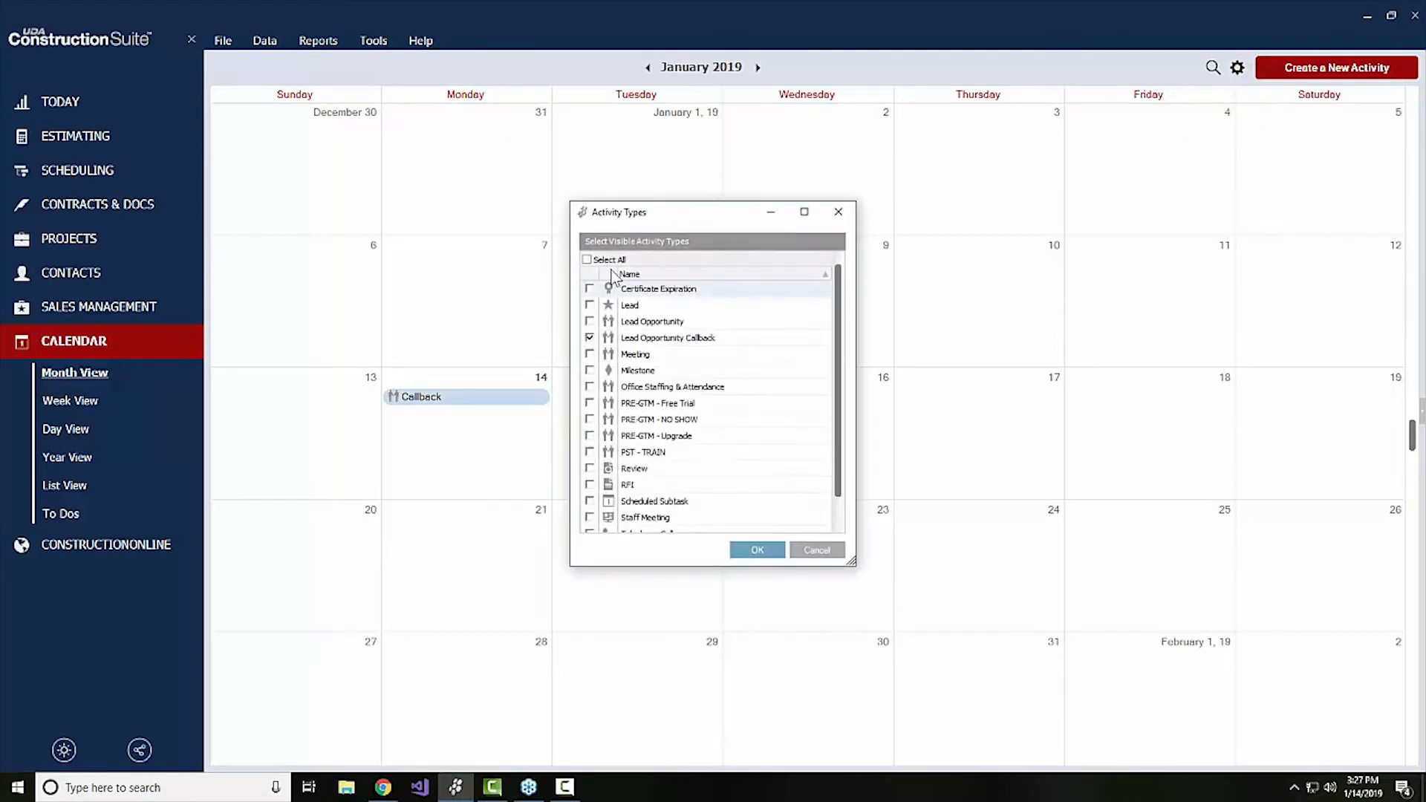
click(588, 260)
click(765, 551)
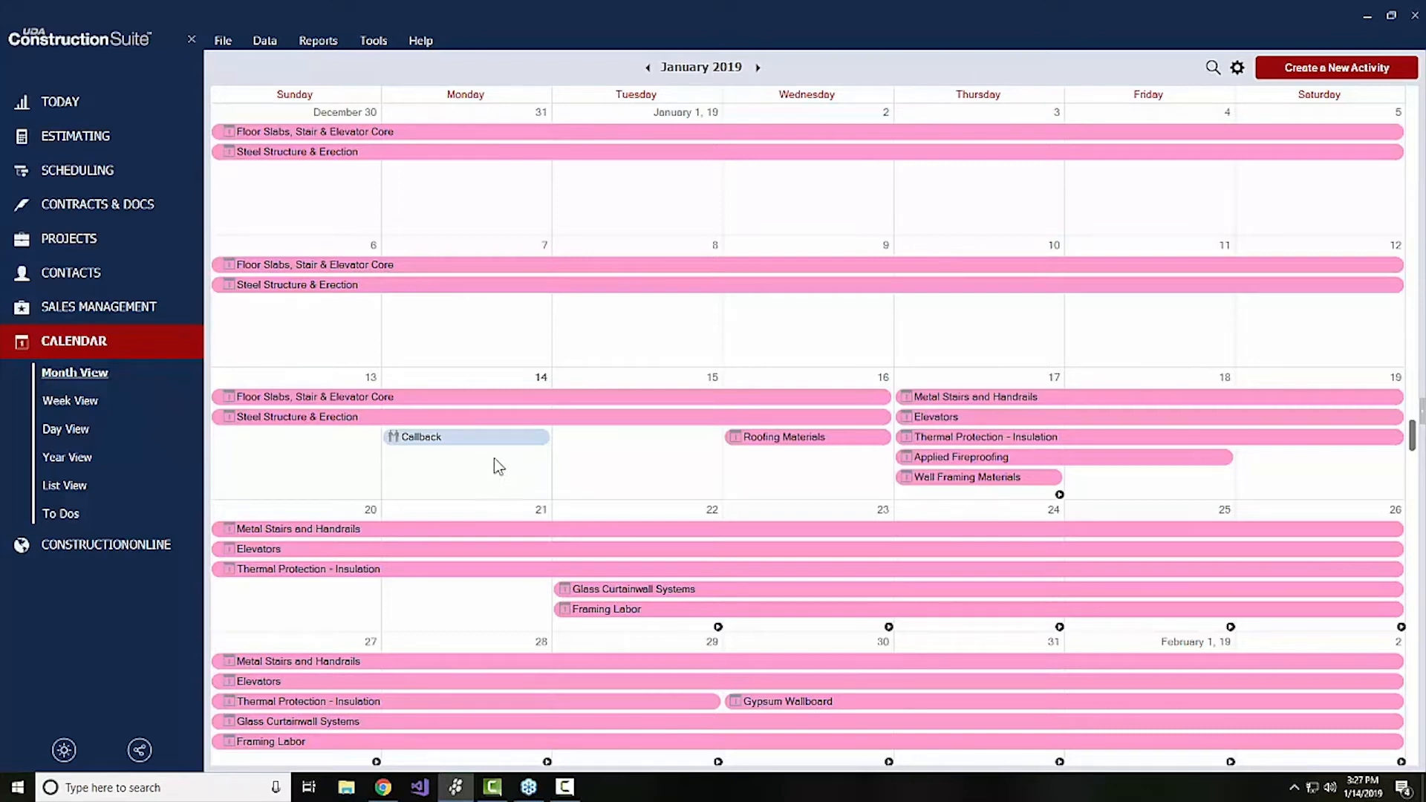
Examine the Callback activity on January 14 and its available activity types, and close it without changes
double_click(464, 439)
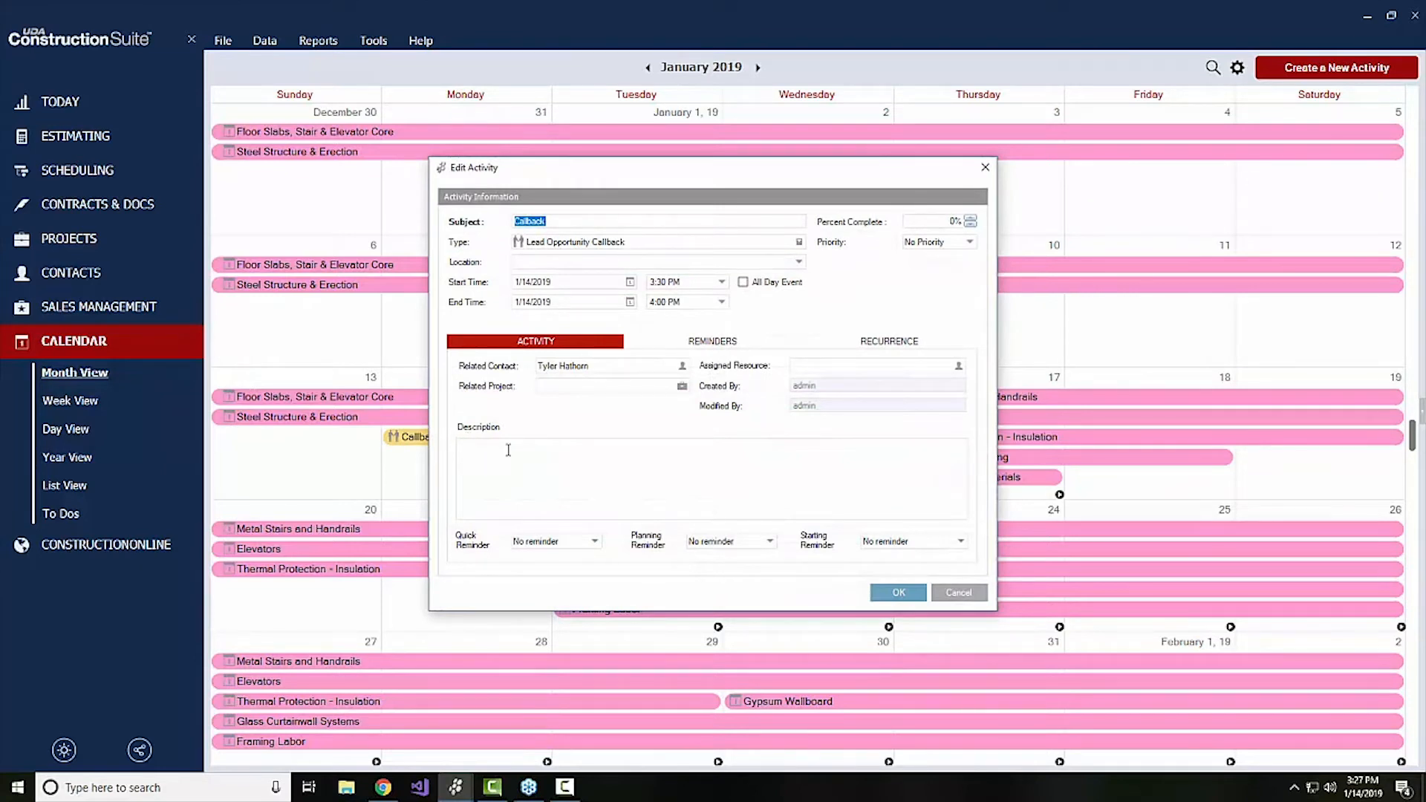
click(968, 599)
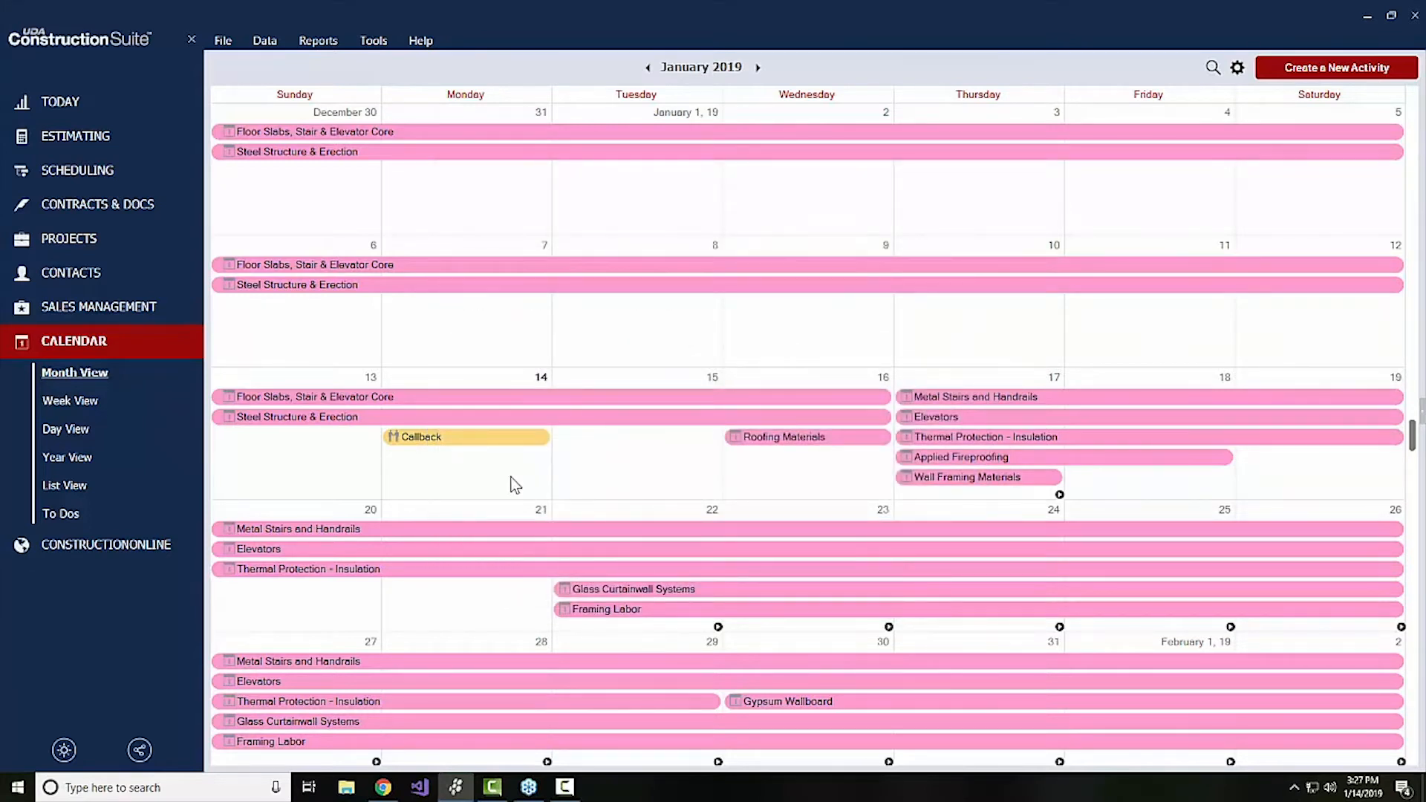
click(606, 477)
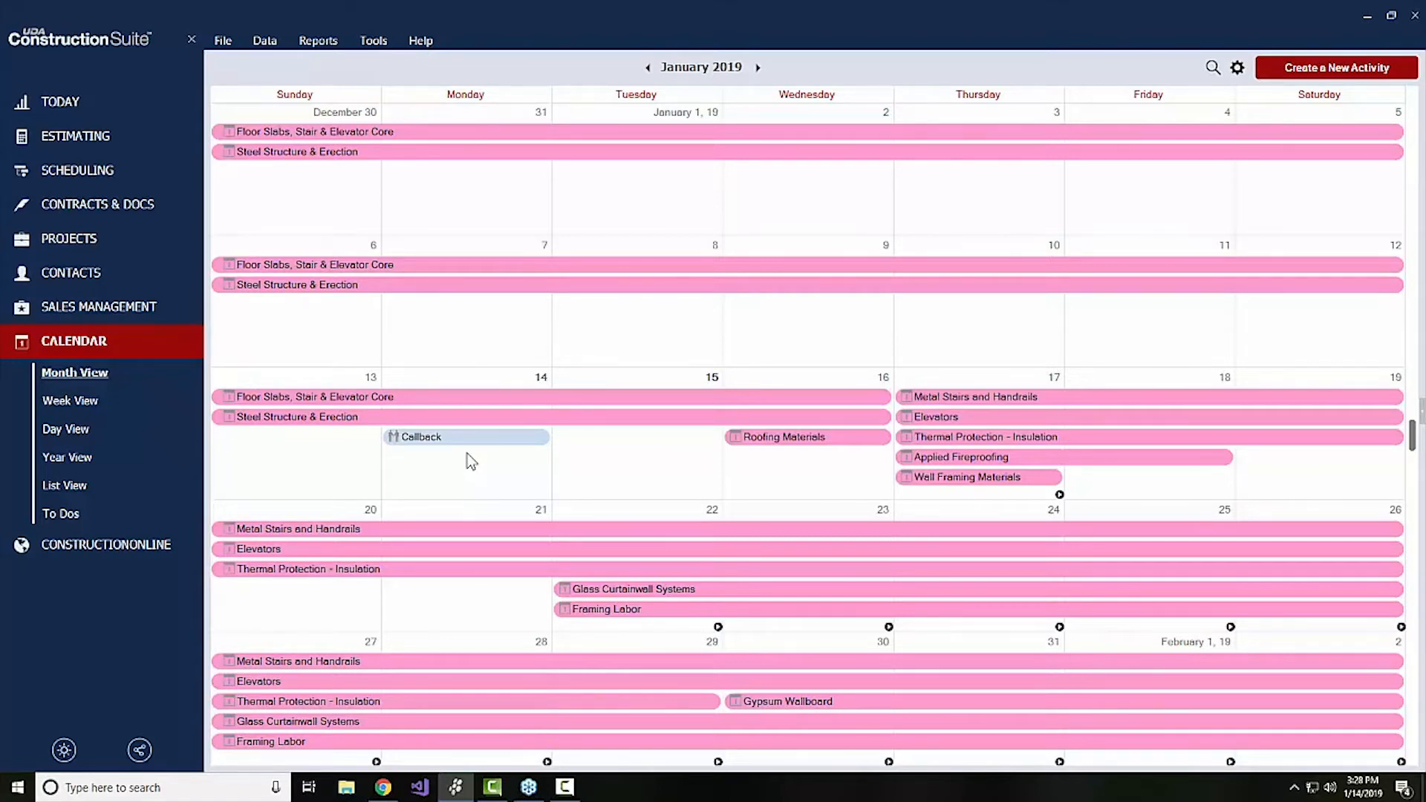
double_click(429, 444)
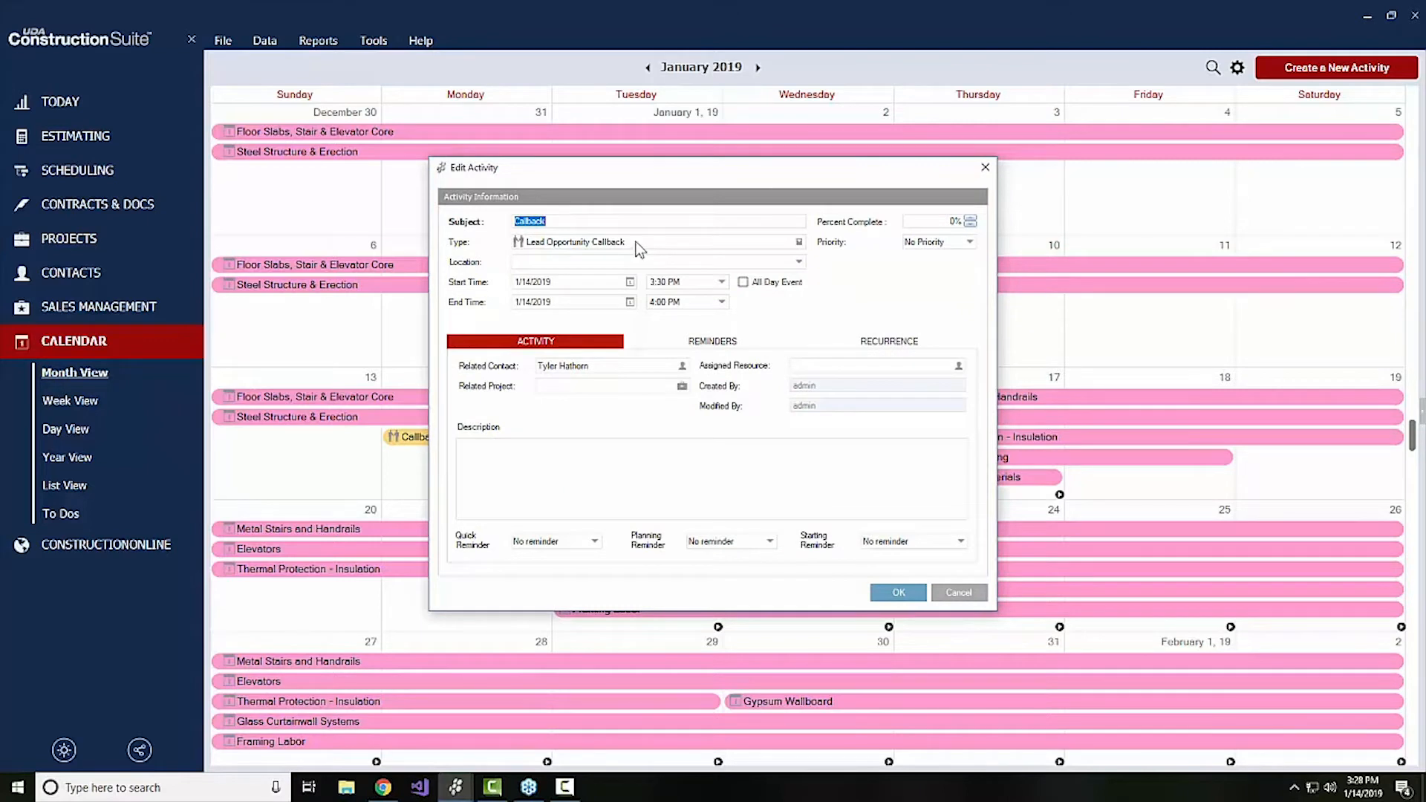
click(554, 247)
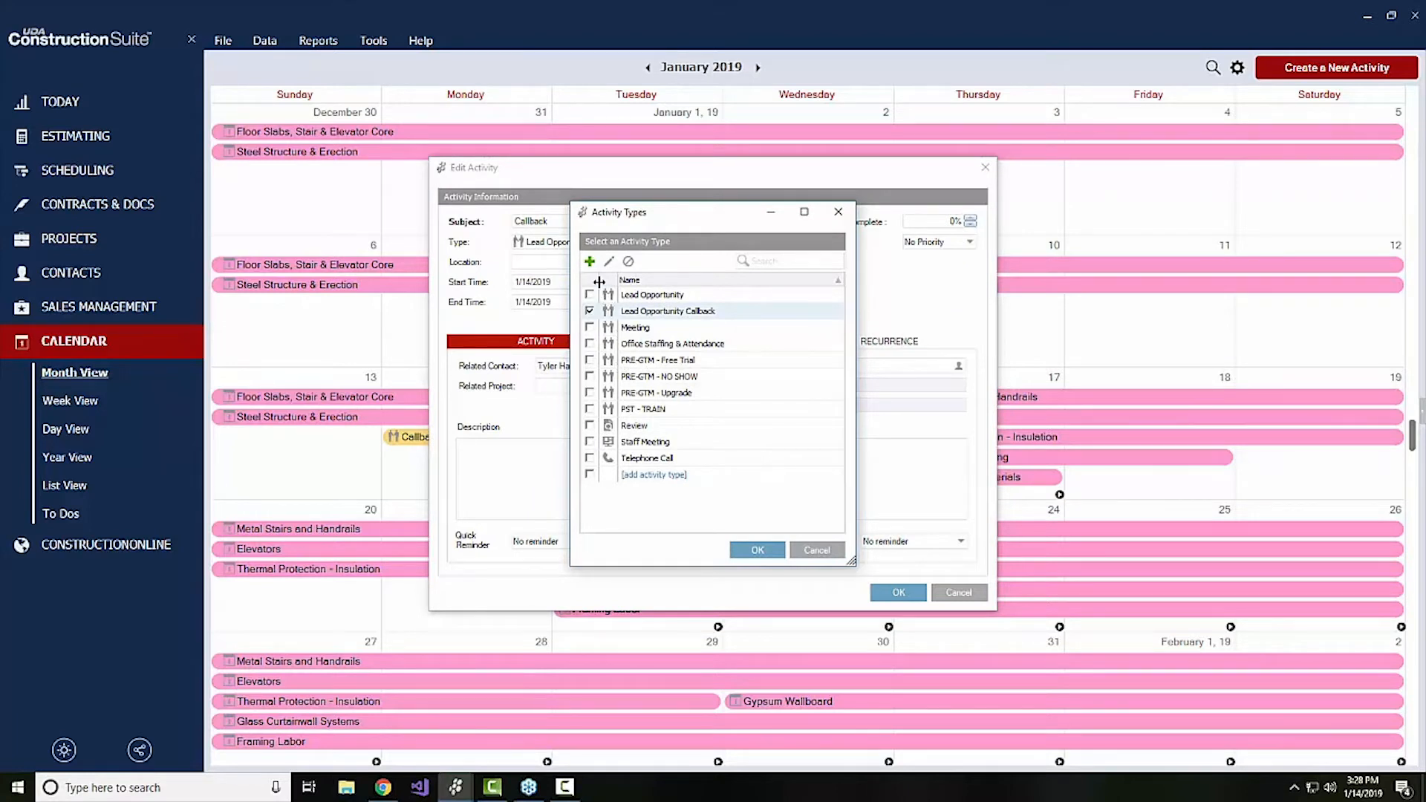
click(831, 550)
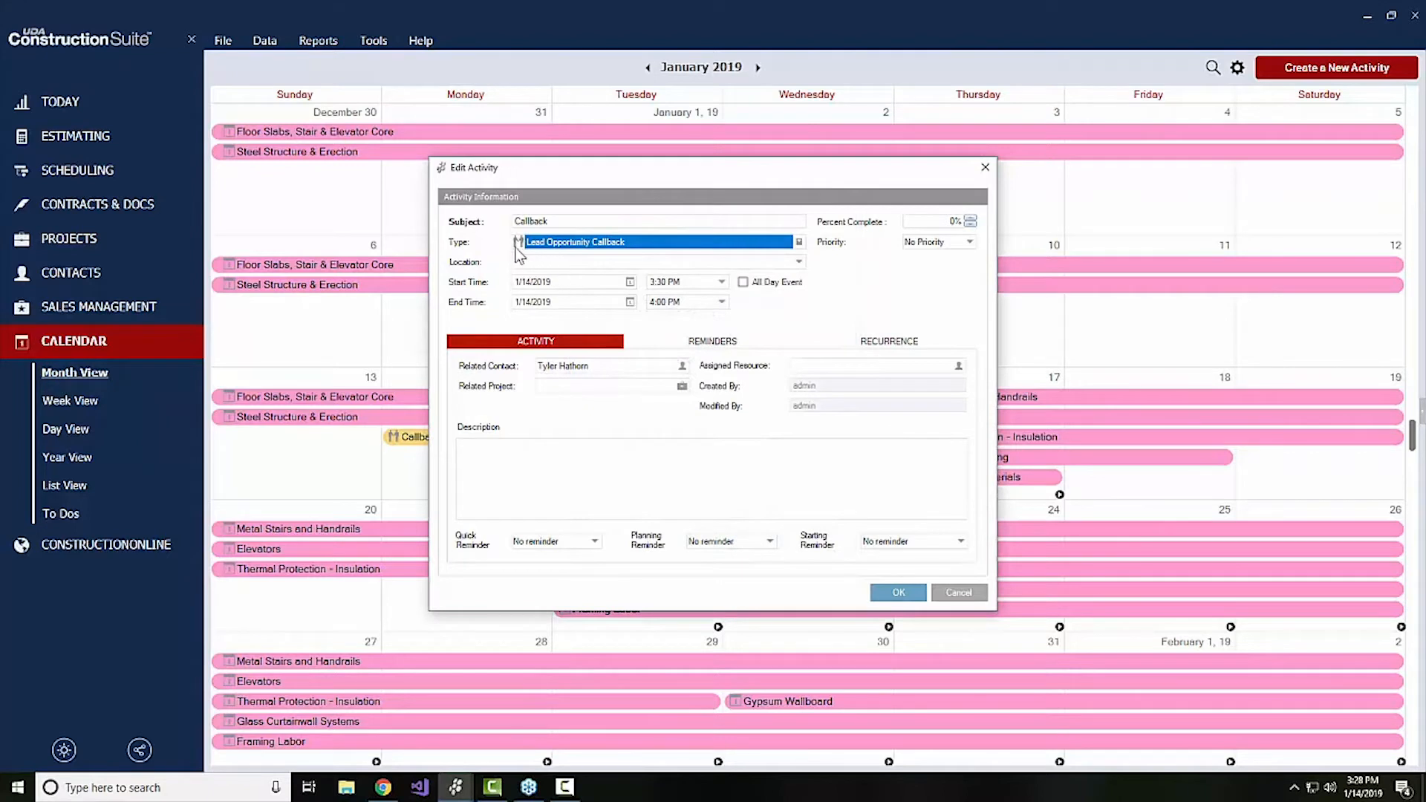
click(951, 593)
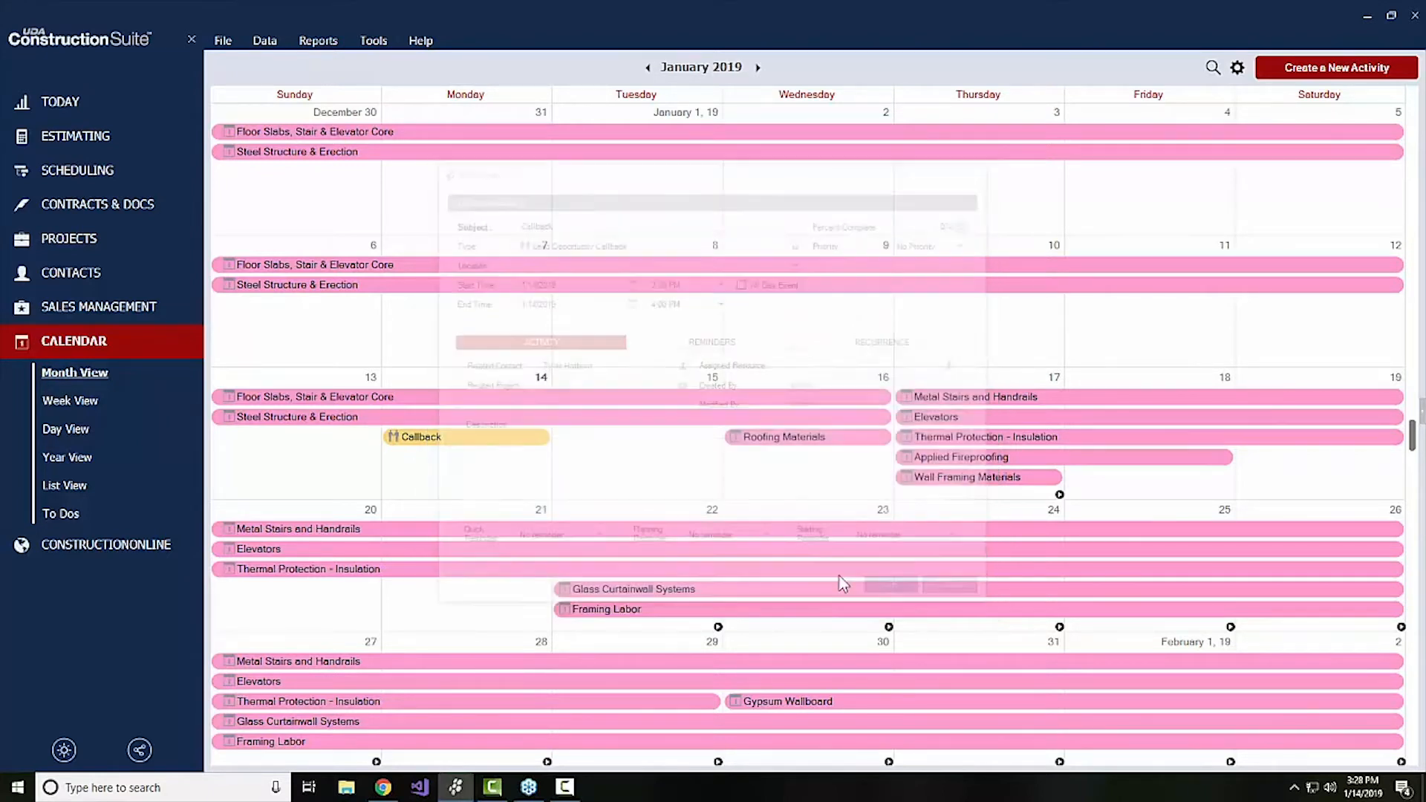
Open the Hathorn Construction lead's summary from the leads list, and look over its available actions and contact details
click(65, 307)
click(55, 340)
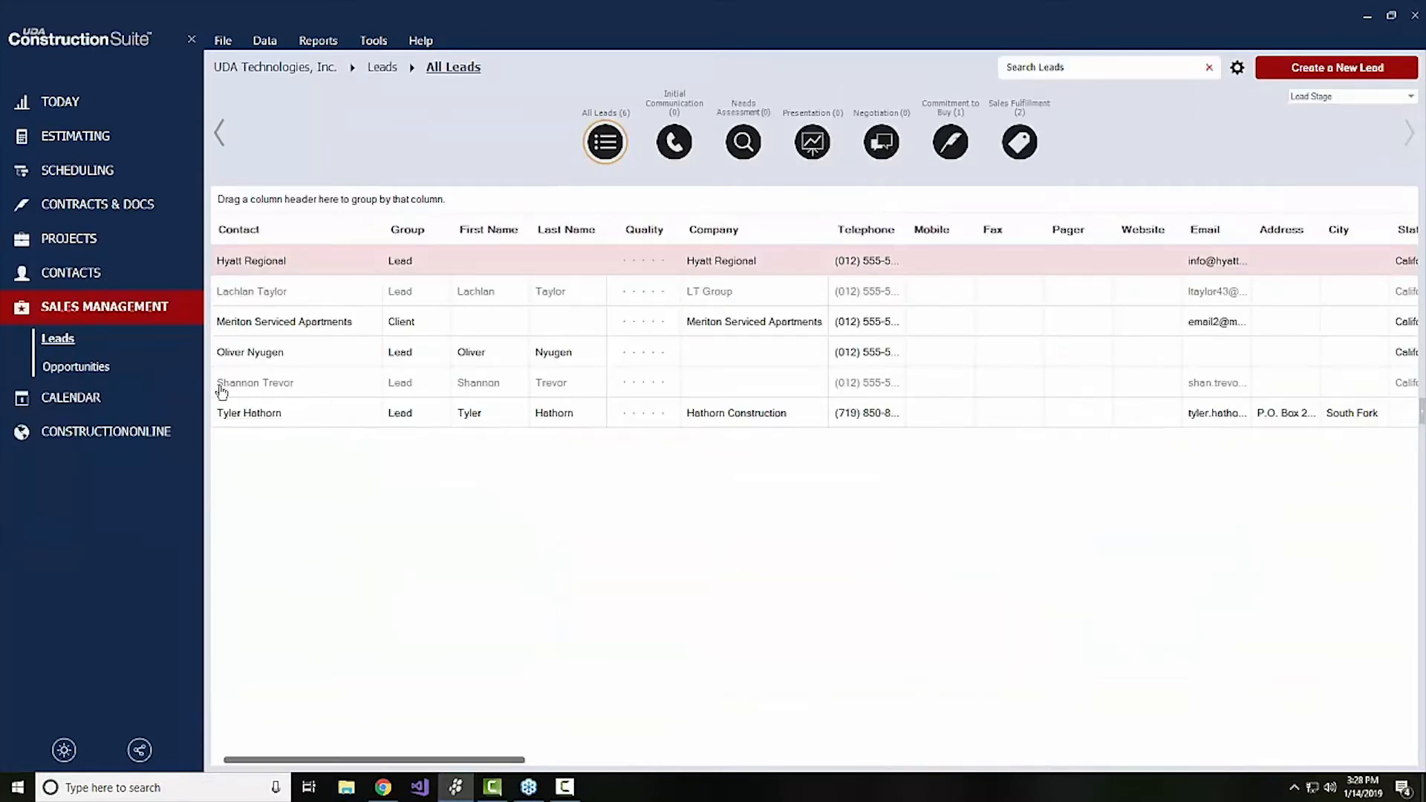
click(230, 414)
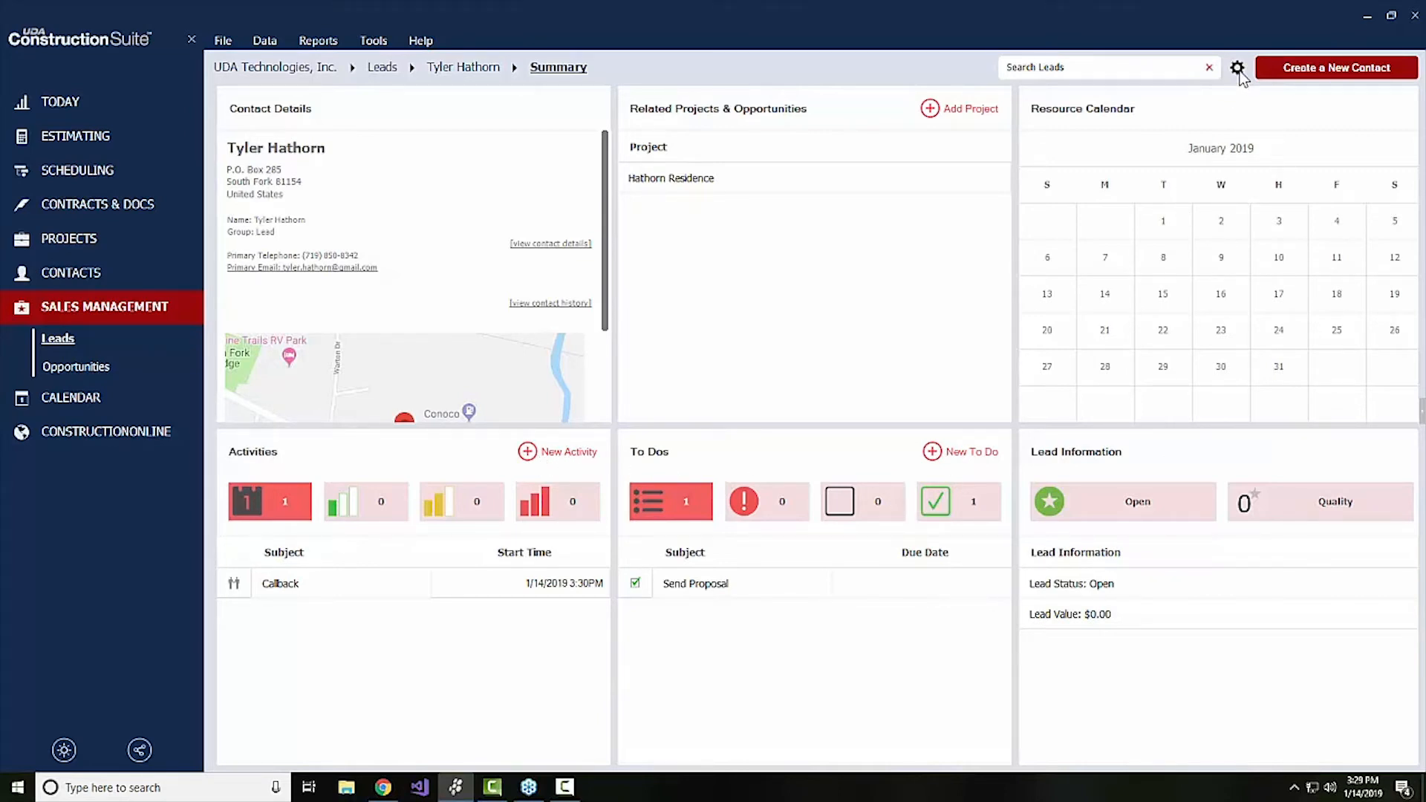
click(1237, 69)
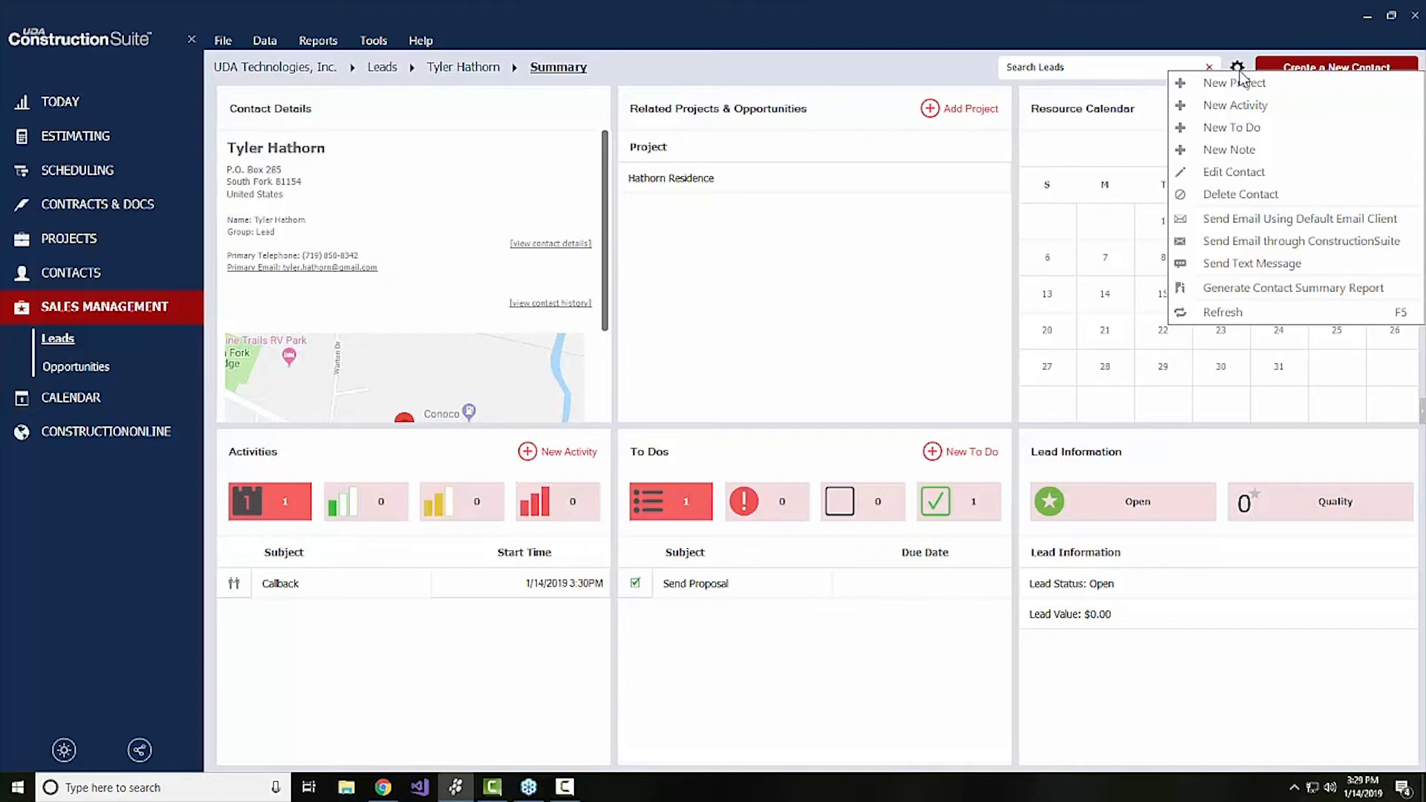
click(807, 76)
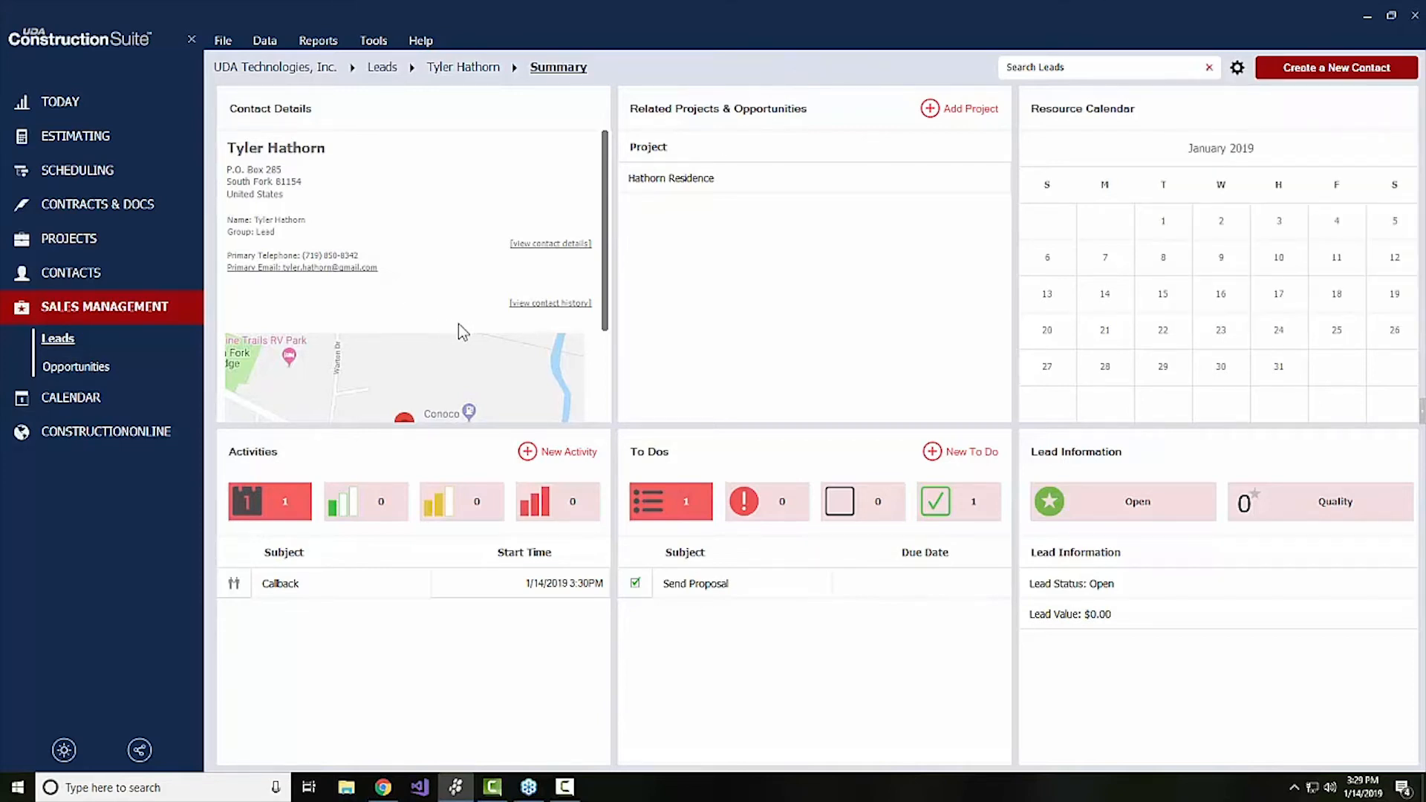
scroll(459, 325, down, 3)
scroll(463, 332, up, 2)
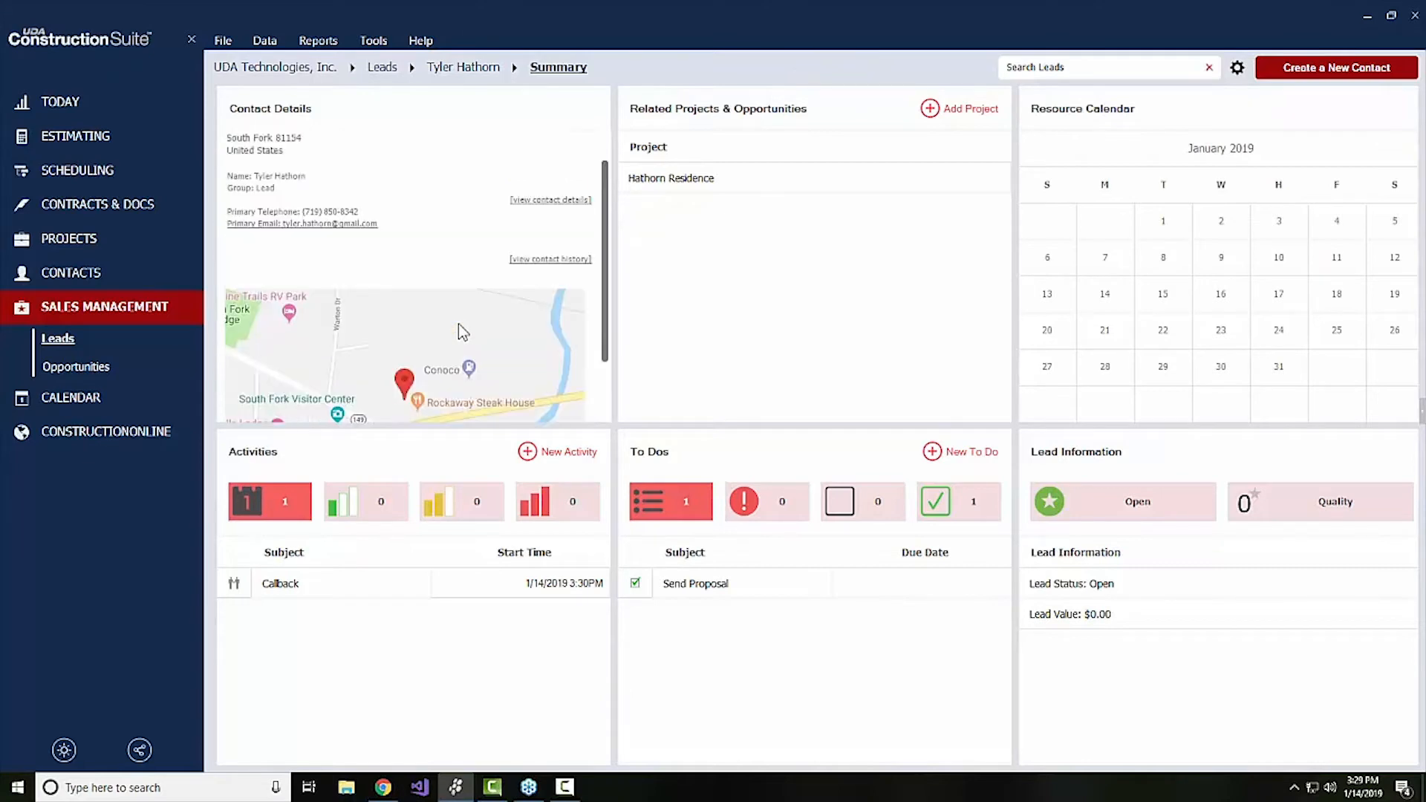
scroll(461, 331, up, 1)
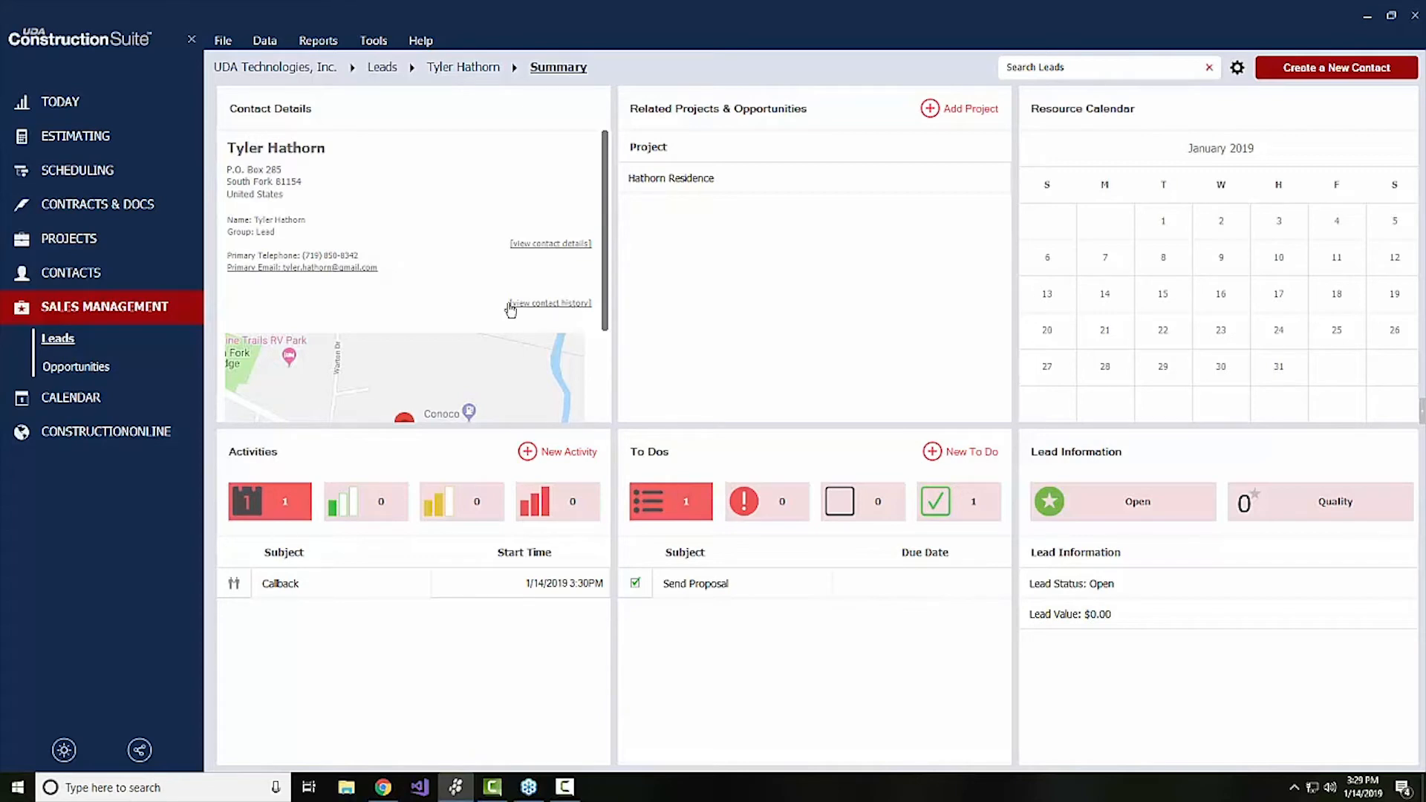
View the lead's activities under each of the three filtered categories, and return to showing all activities
click(373, 504)
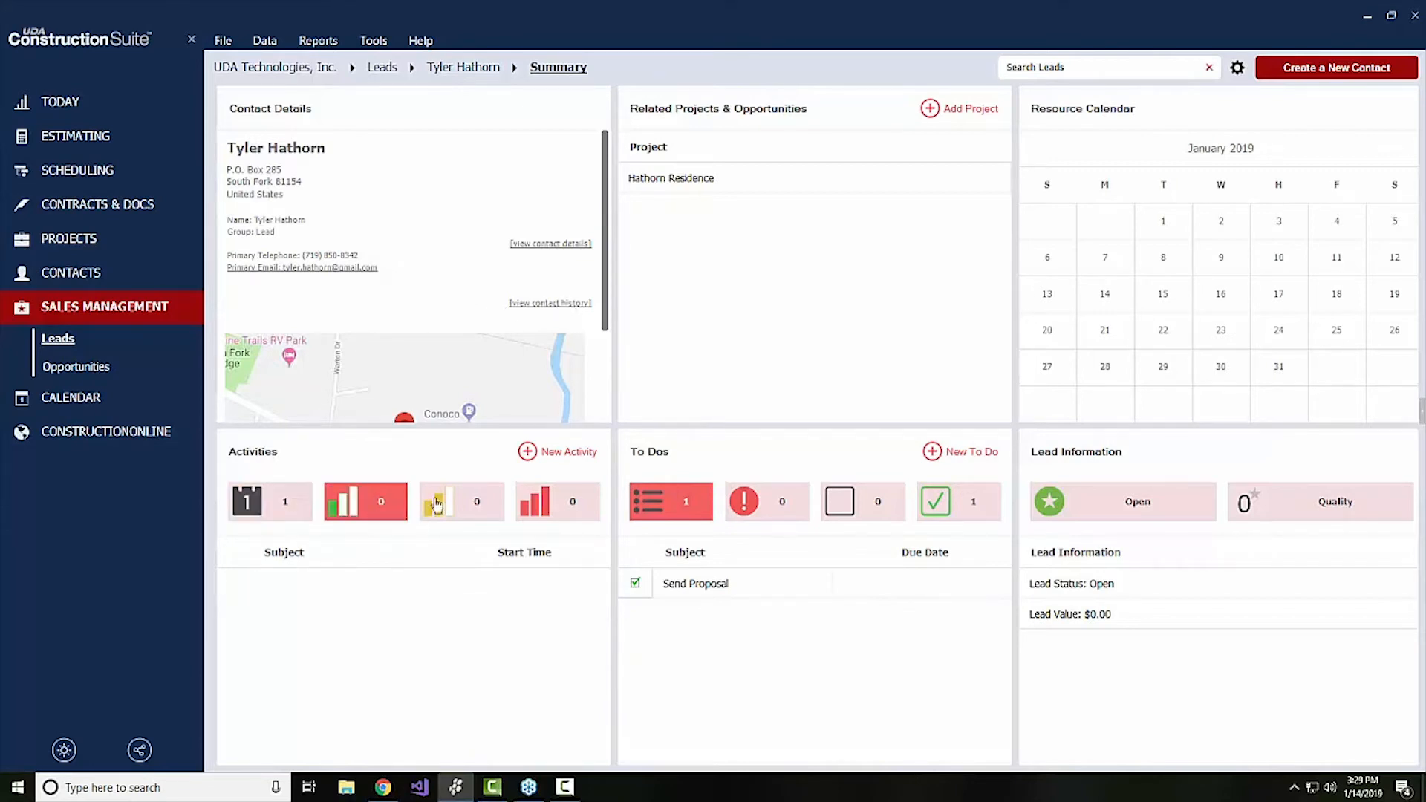
click(459, 504)
click(533, 504)
click(293, 503)
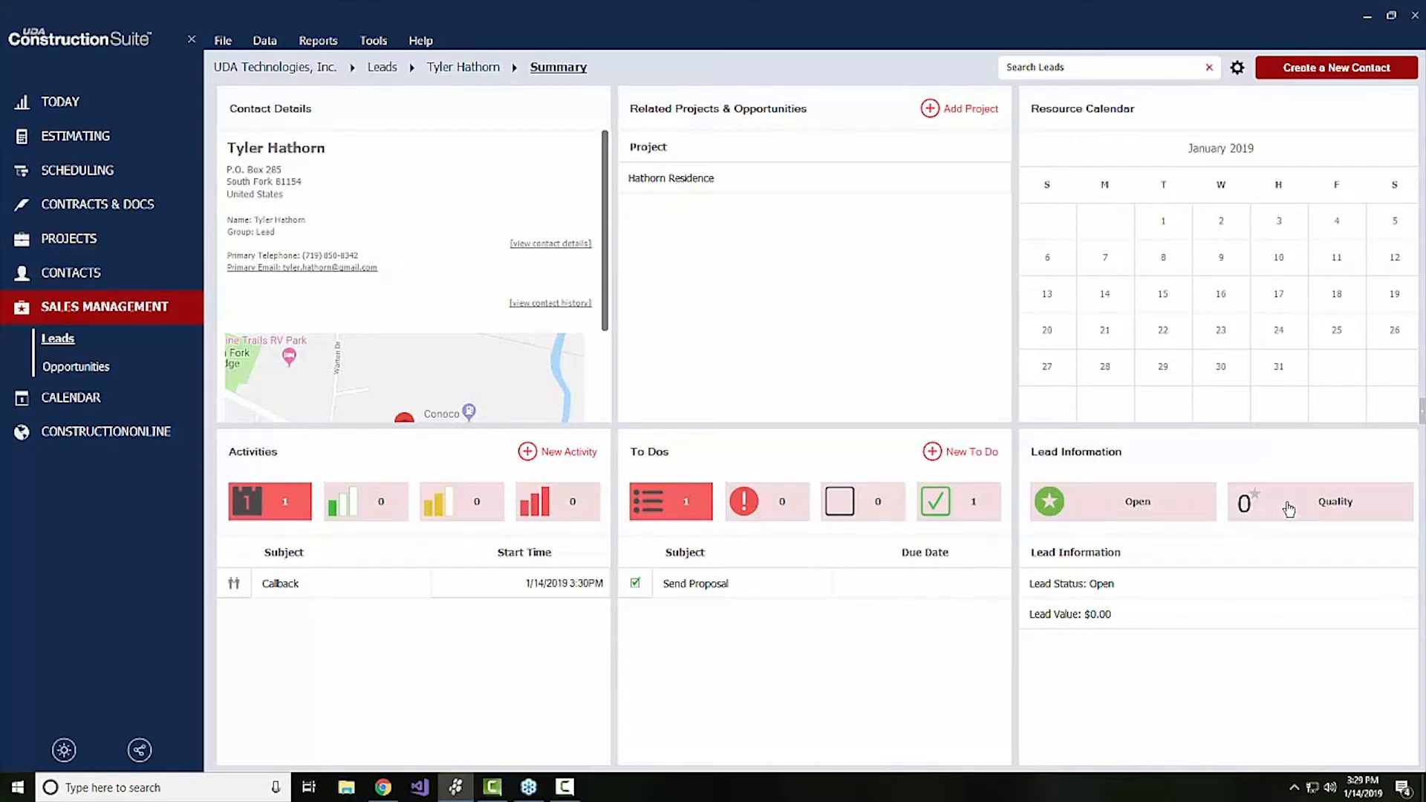
Set the lead's quality to 5 stars in its lead details and save the change
click(1239, 504)
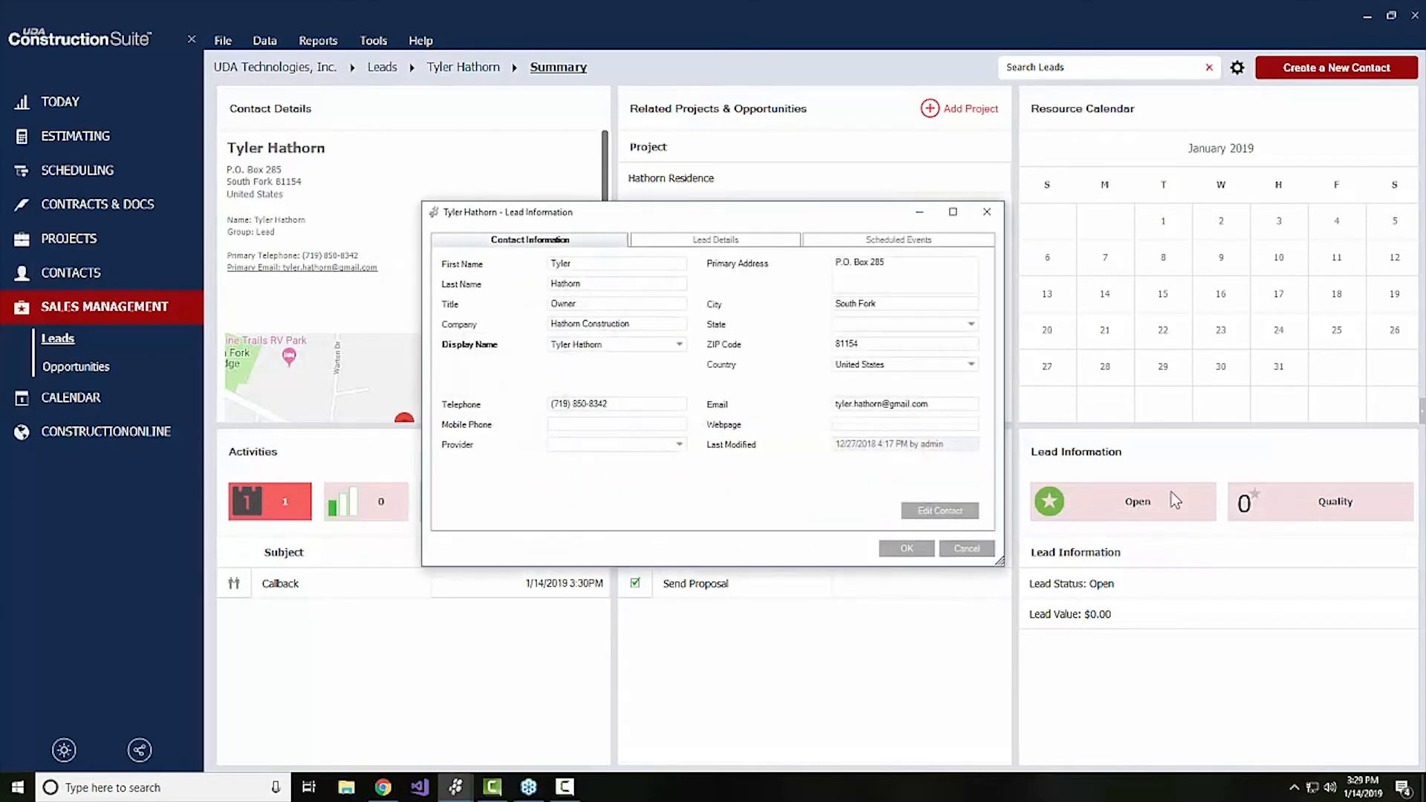
click(726, 241)
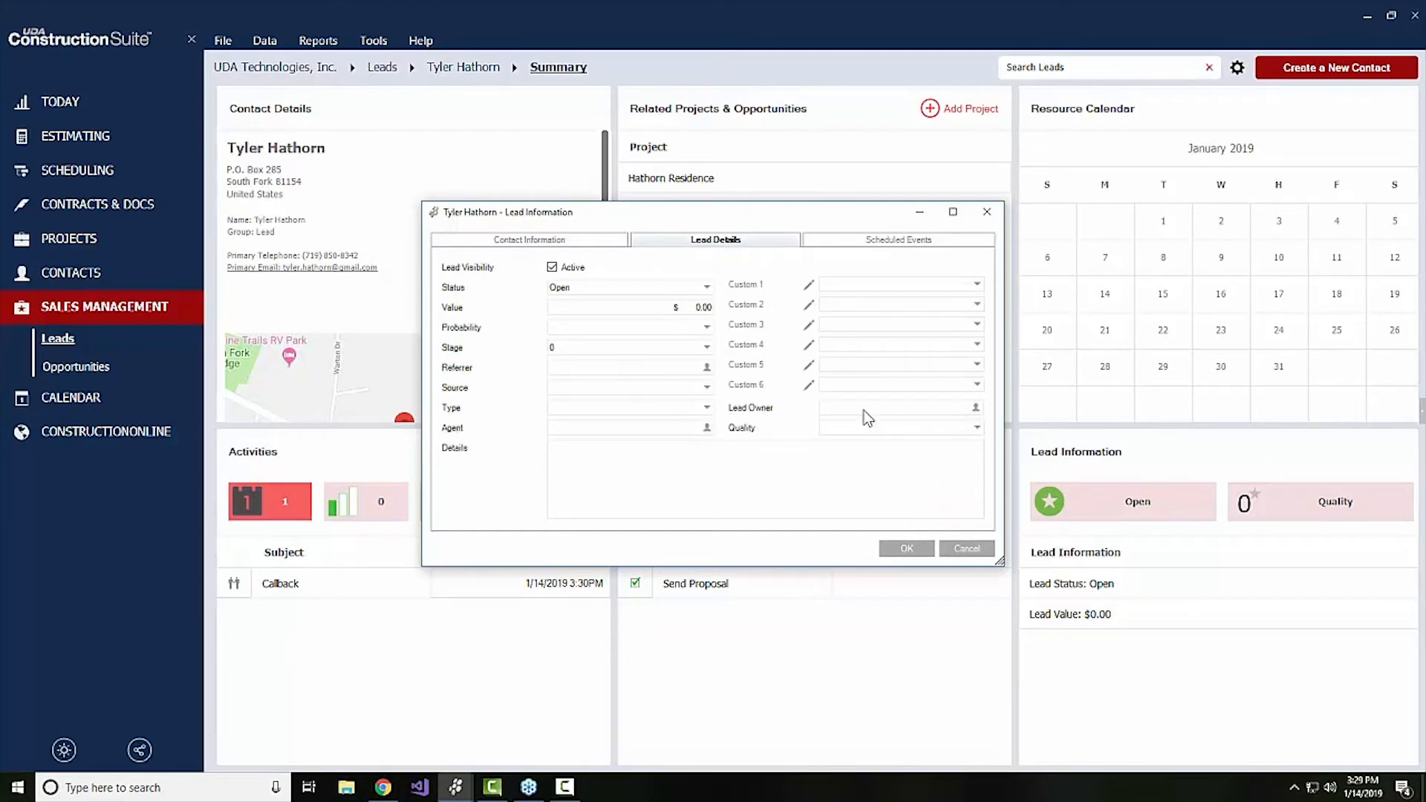
click(899, 428)
click(887, 493)
click(907, 548)
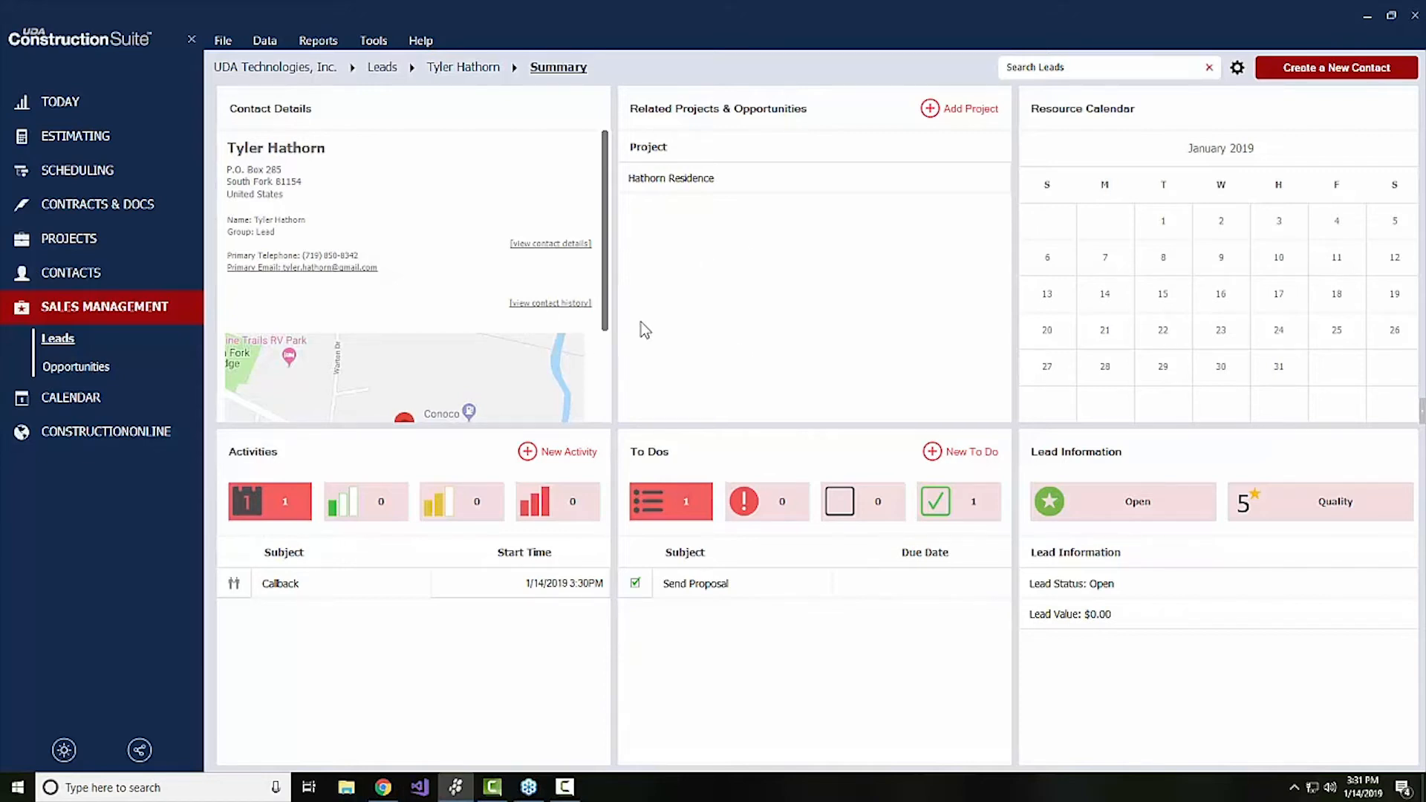
Examine the lead's contact history and overdue to dos, and return to the summary with all to dos listed
click(582, 306)
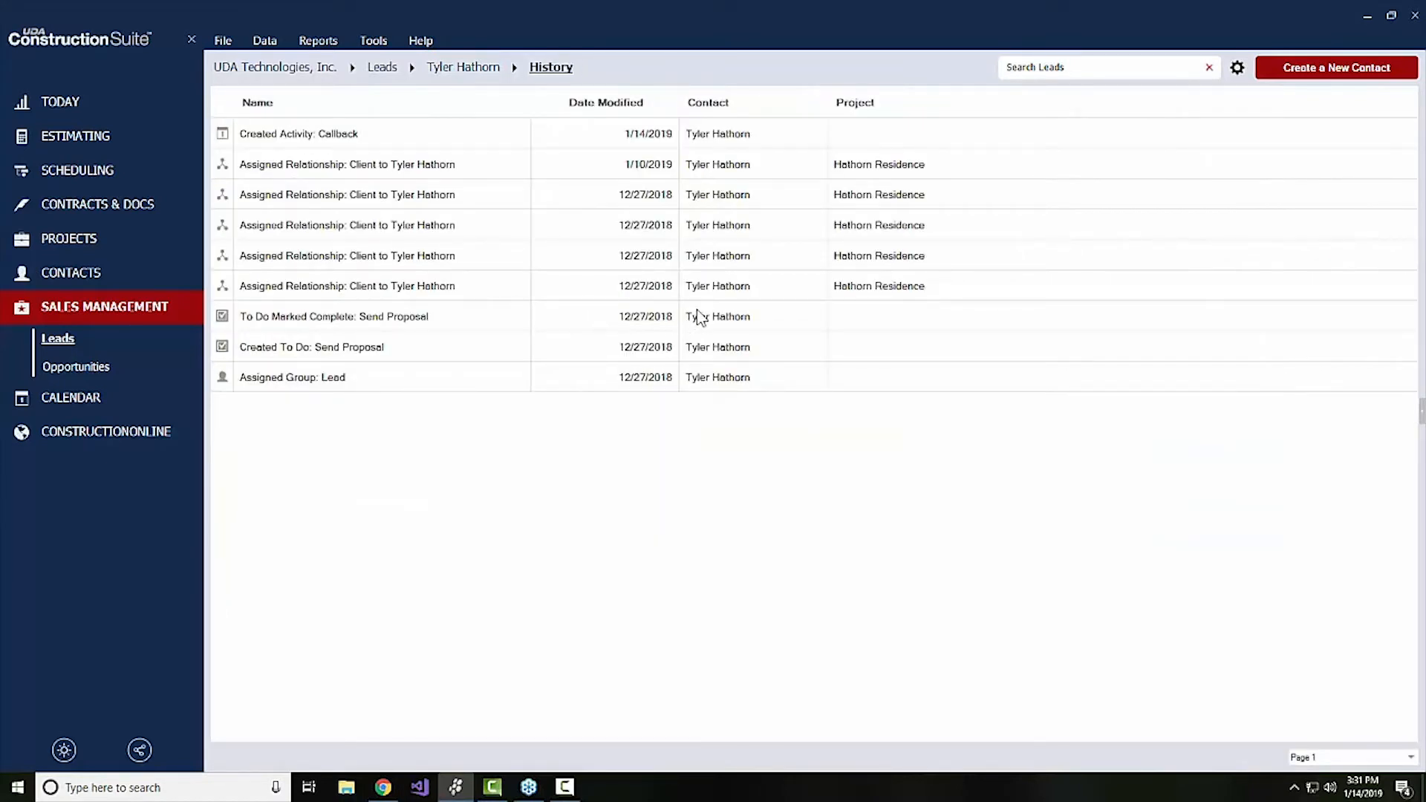
click(478, 73)
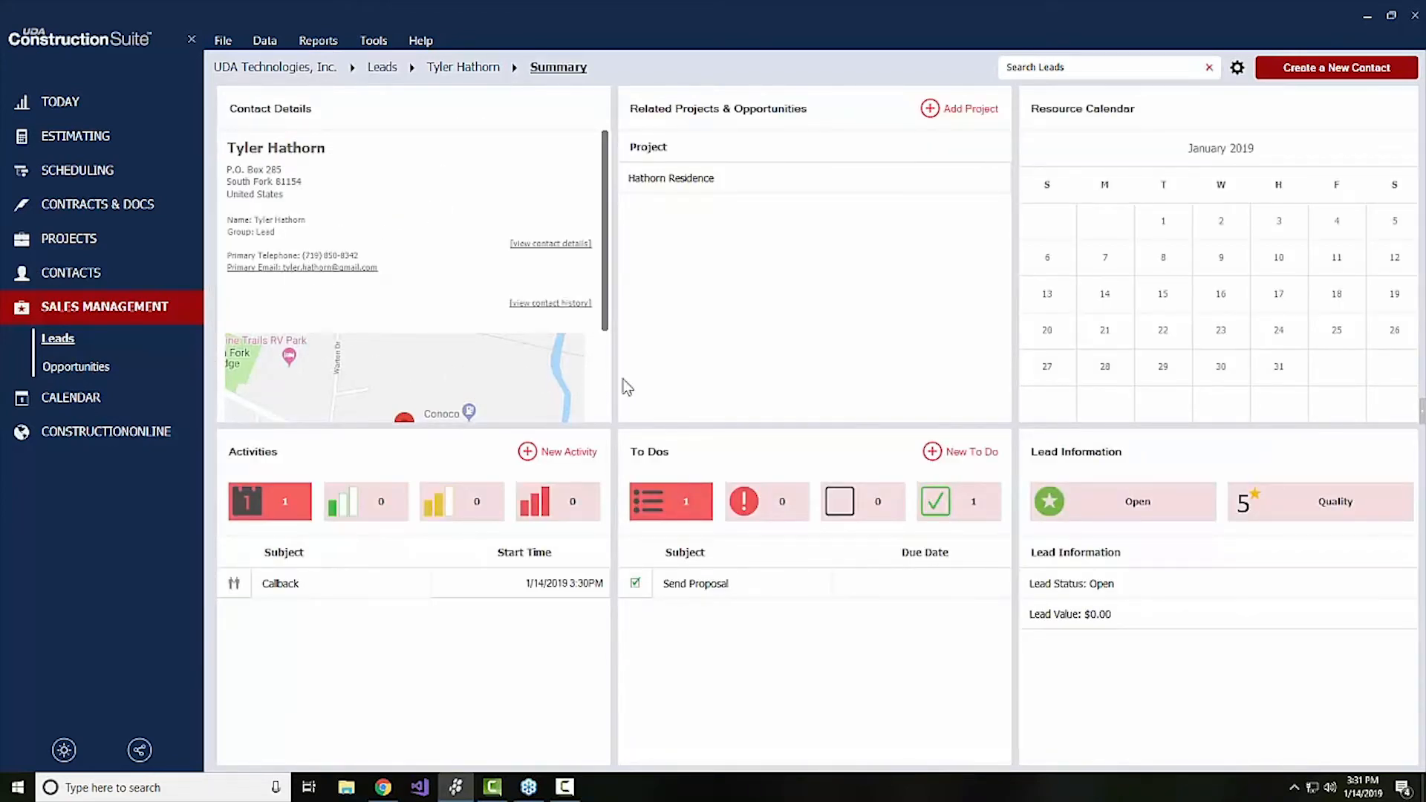
click(757, 507)
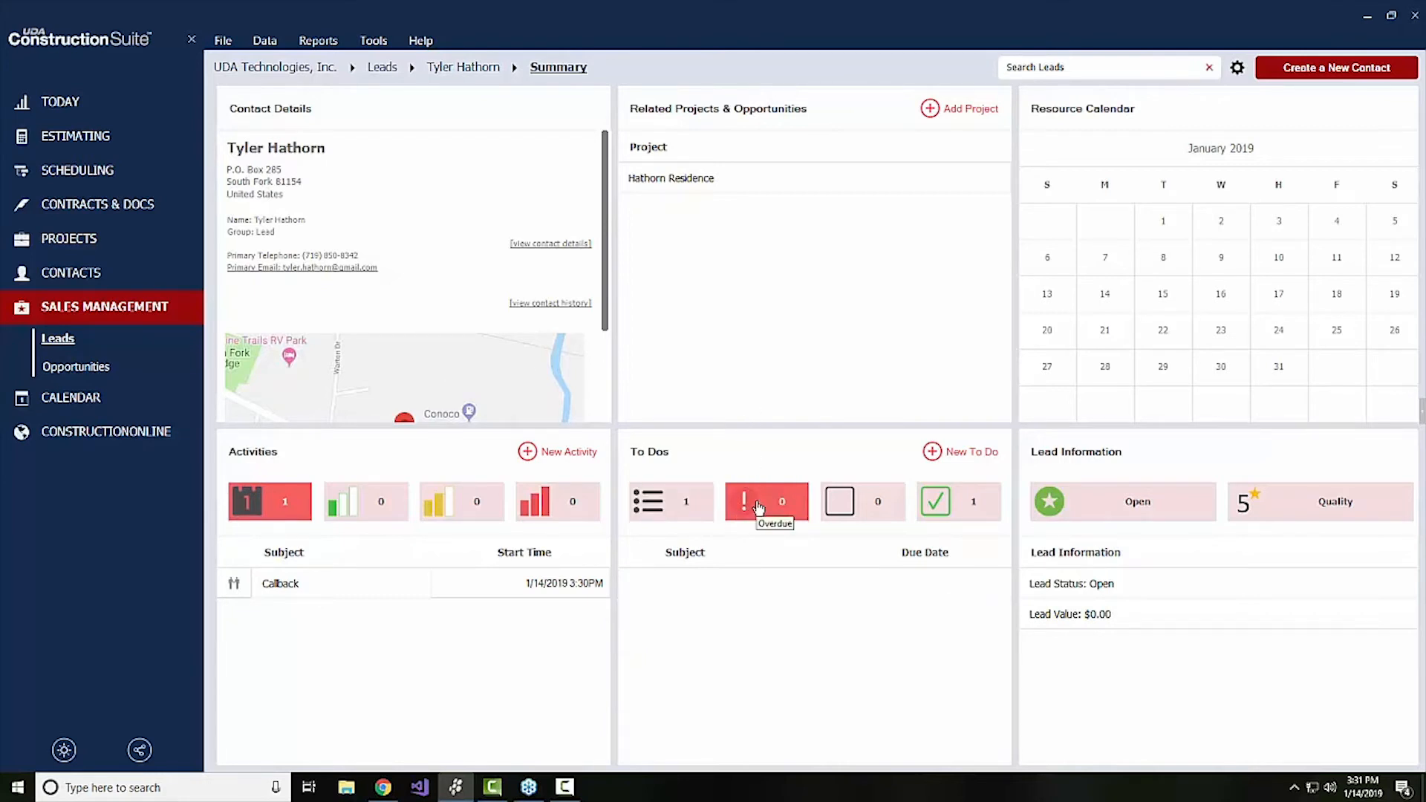
click(702, 507)
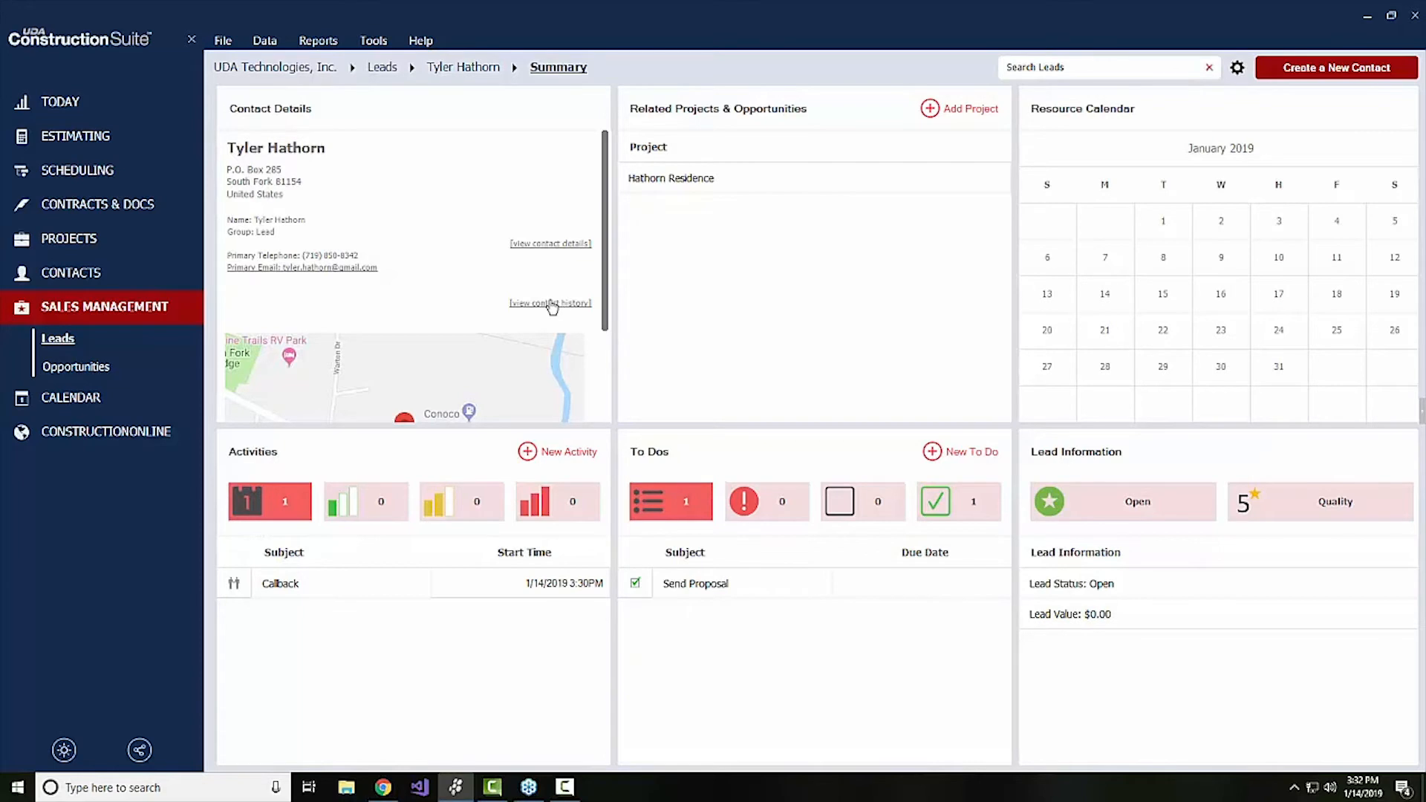
click(550, 303)
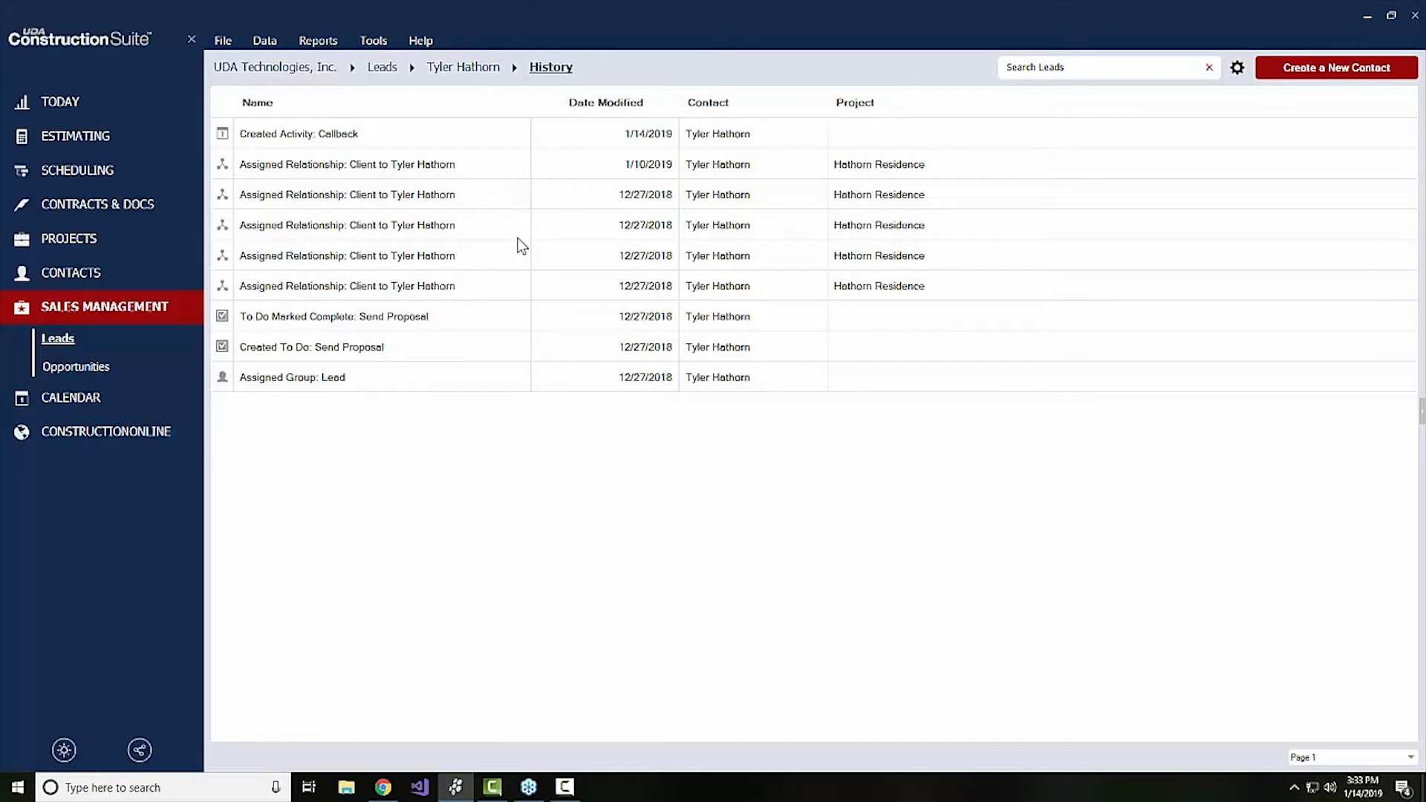
click(467, 69)
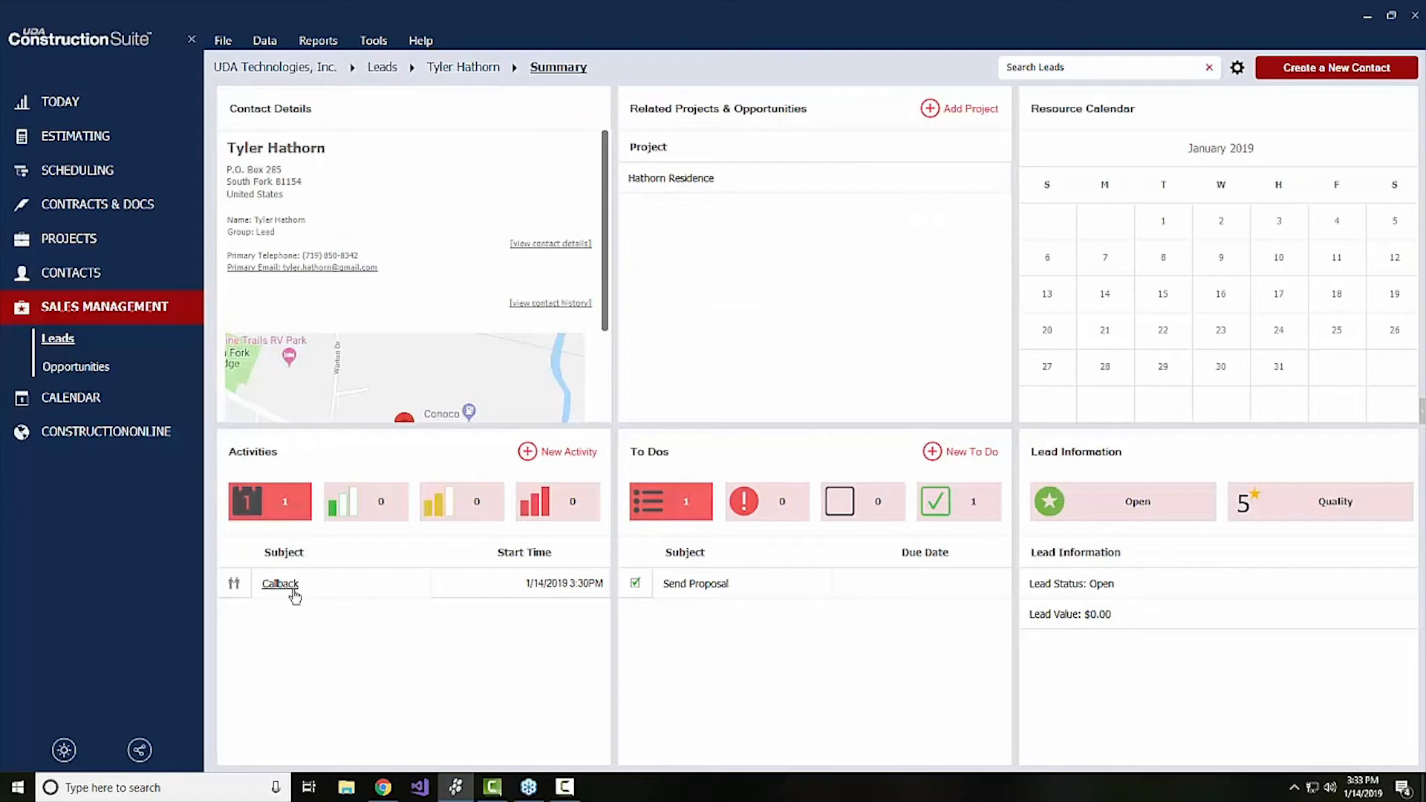
Review the details of the lead's Callback activity and close it without changes
click(295, 592)
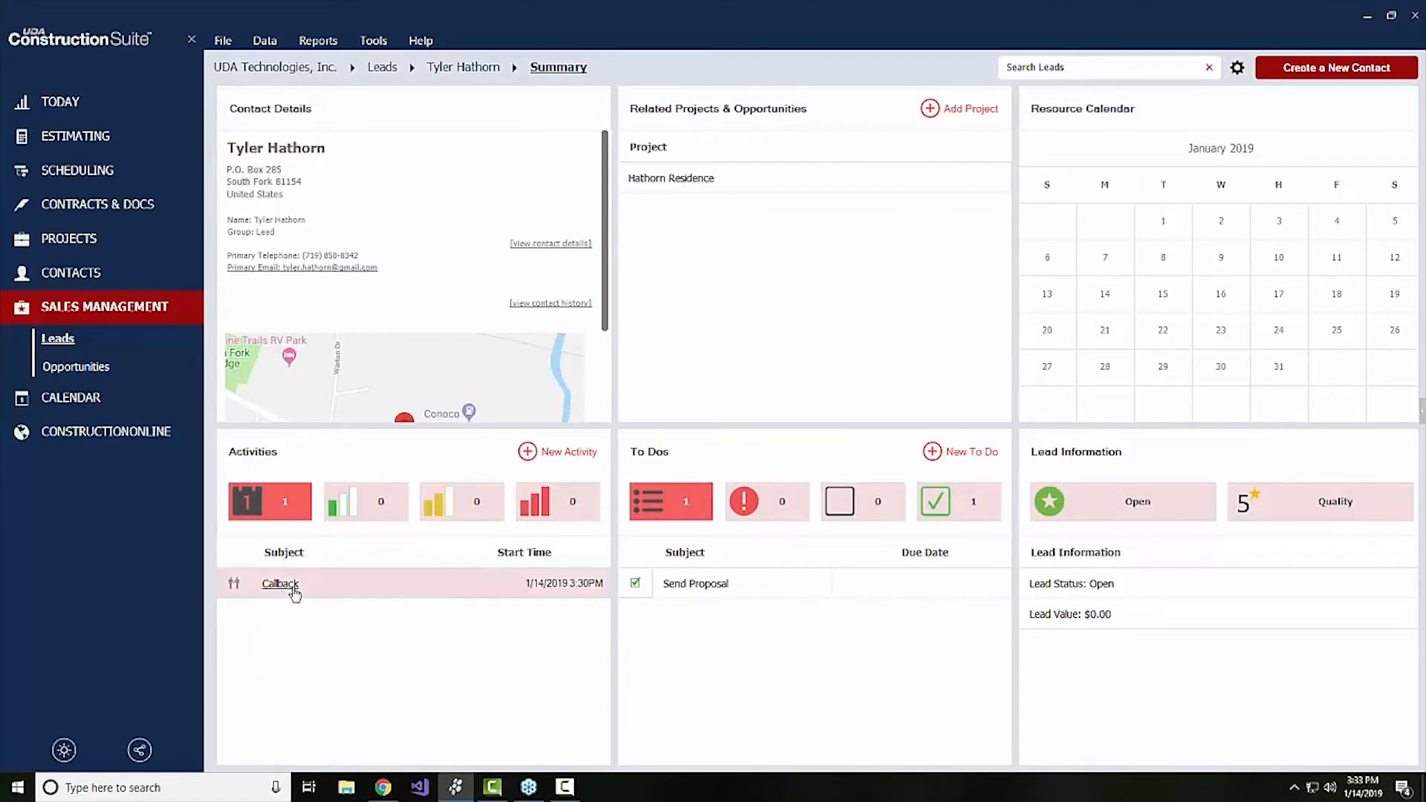
click(528, 487)
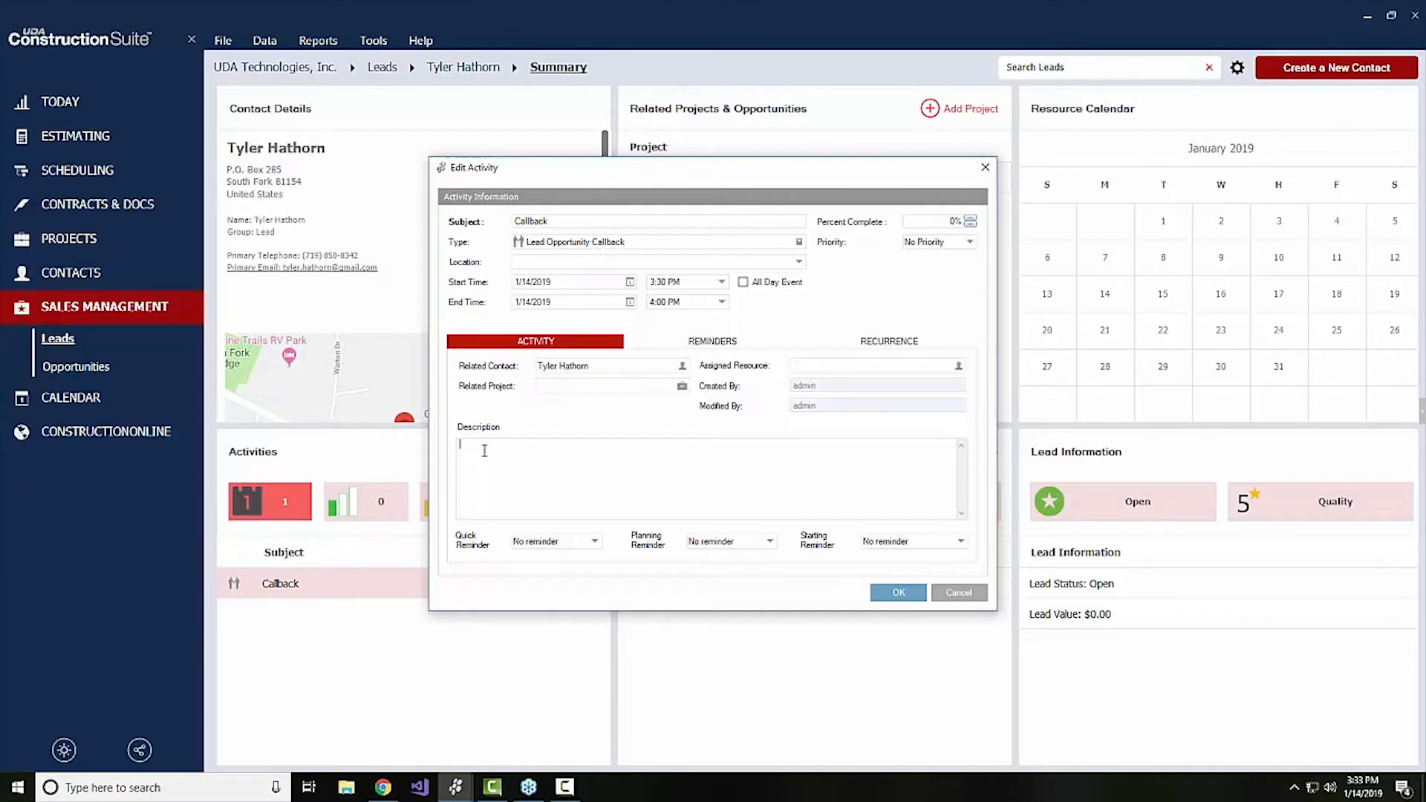
click(948, 592)
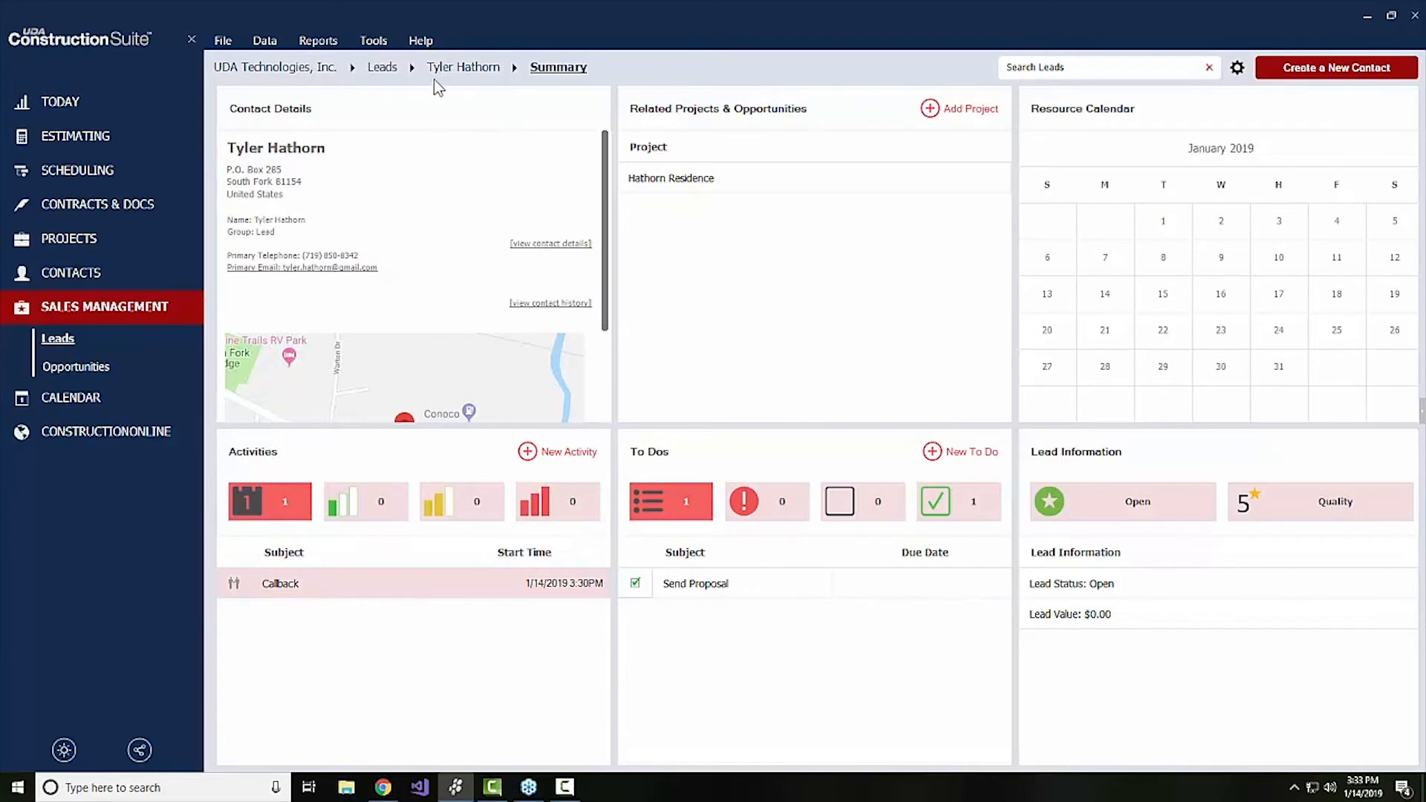
Return to the leads list, view the leads filtered by their different sales stages, and show all leads again
click(384, 69)
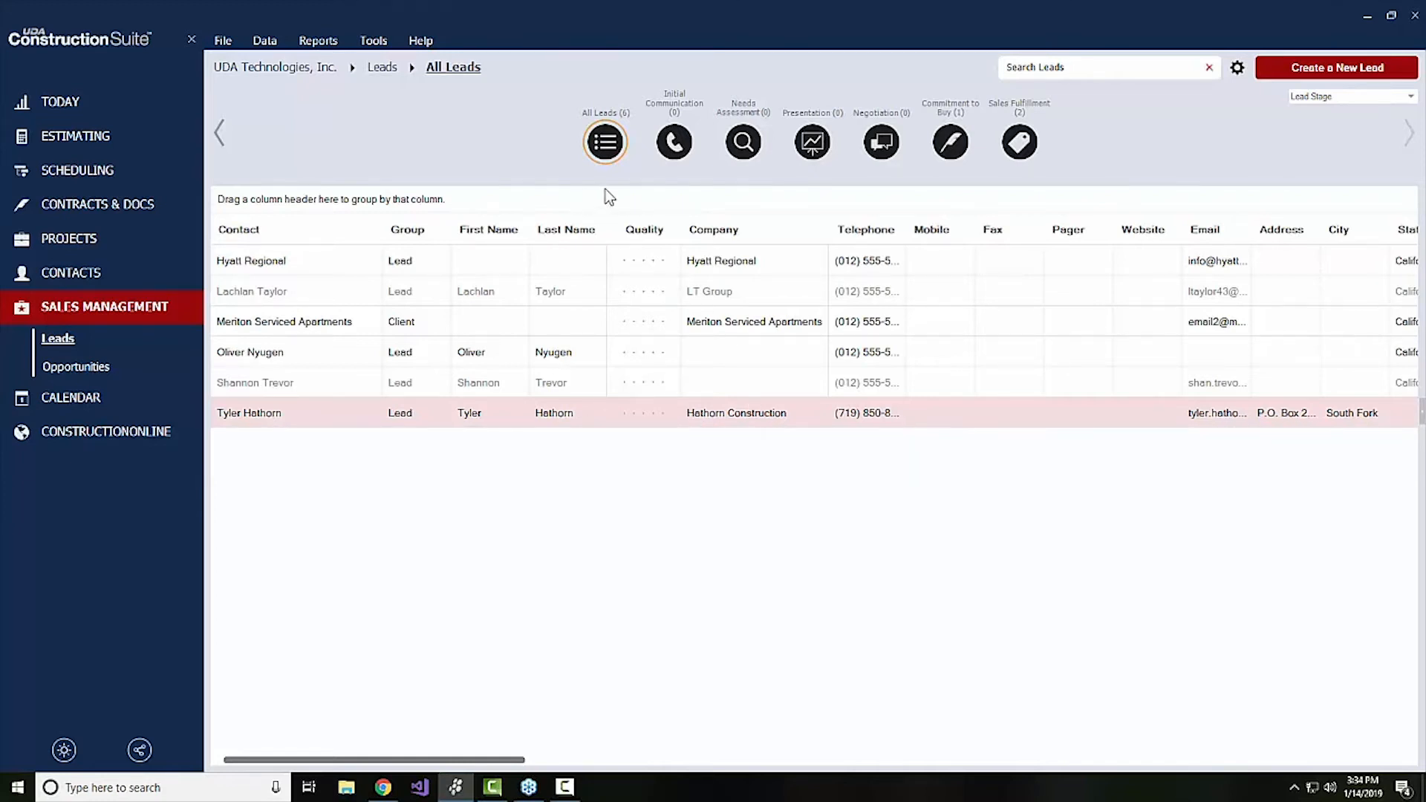
click(675, 145)
click(728, 150)
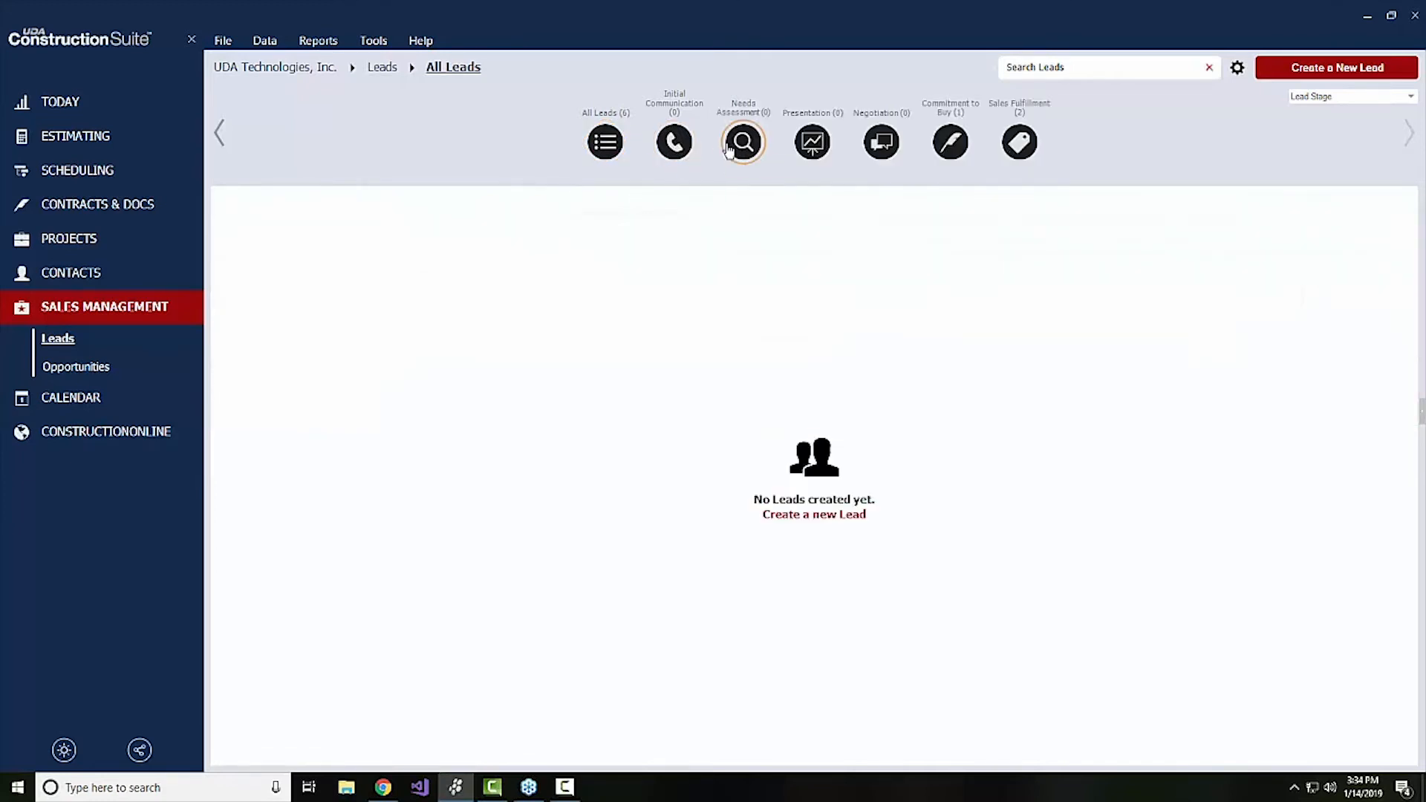
click(819, 151)
click(950, 155)
click(1019, 149)
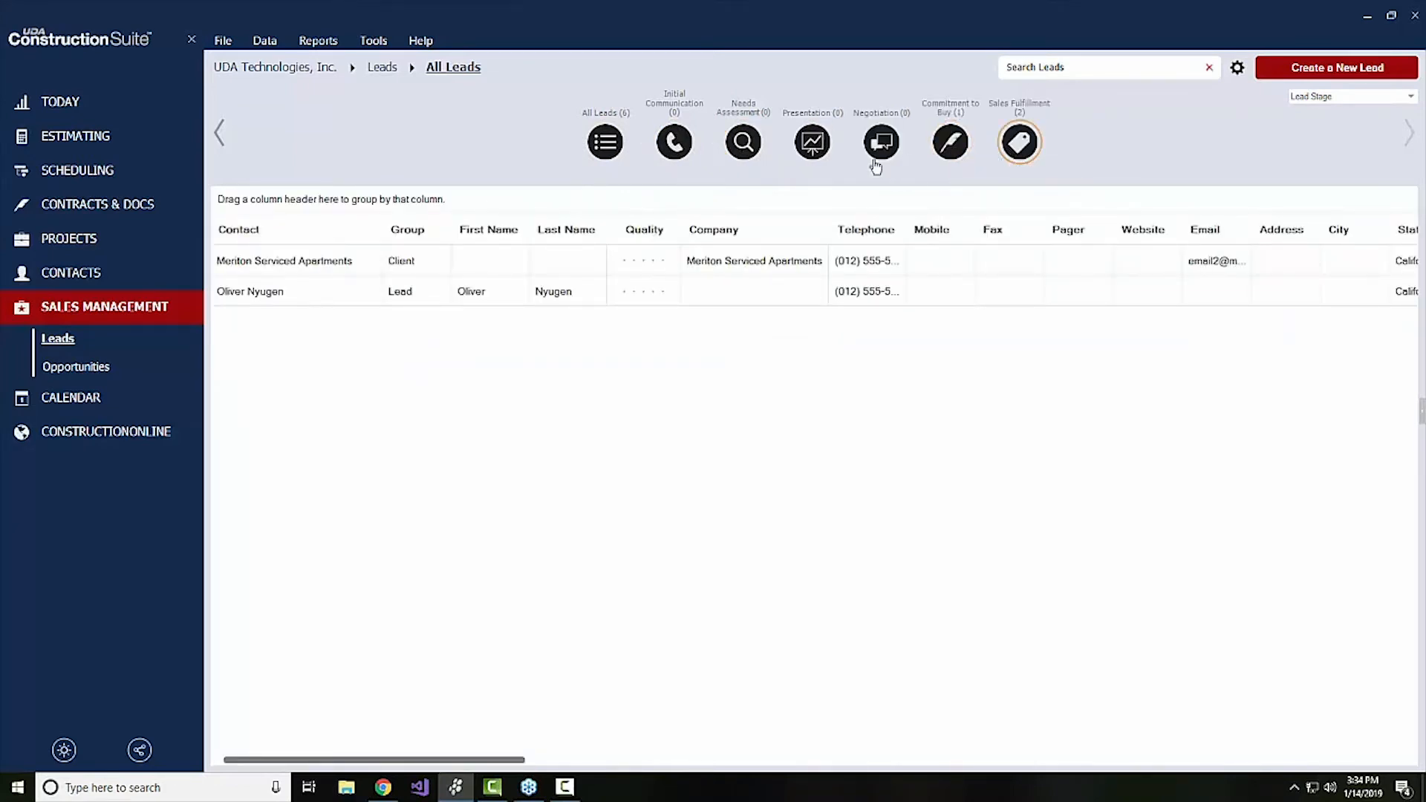
click(609, 151)
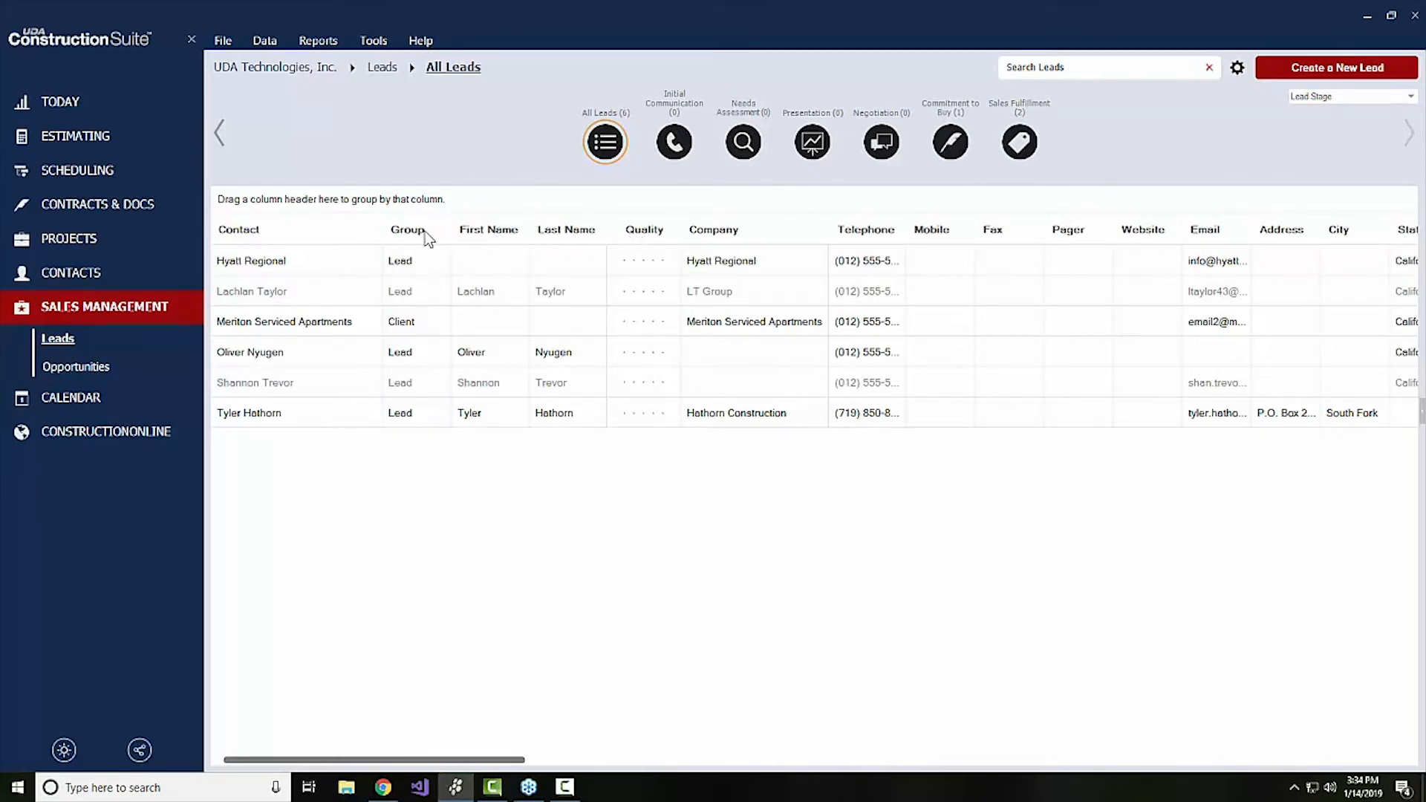
Group the leads list by the Group column, expand the Client and Lead groups, and remove the grouping
drag(425, 230, 373, 202)
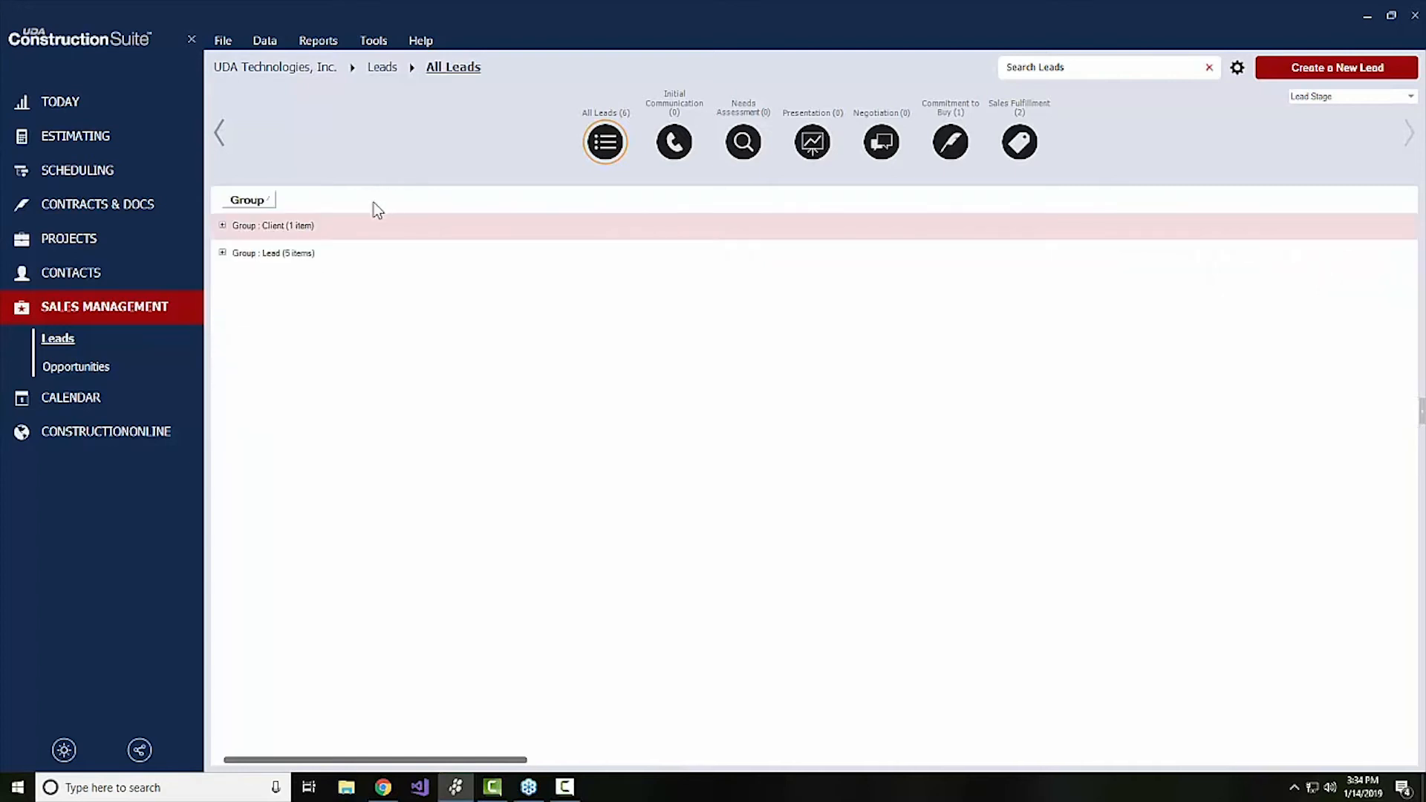
click(222, 252)
click(222, 226)
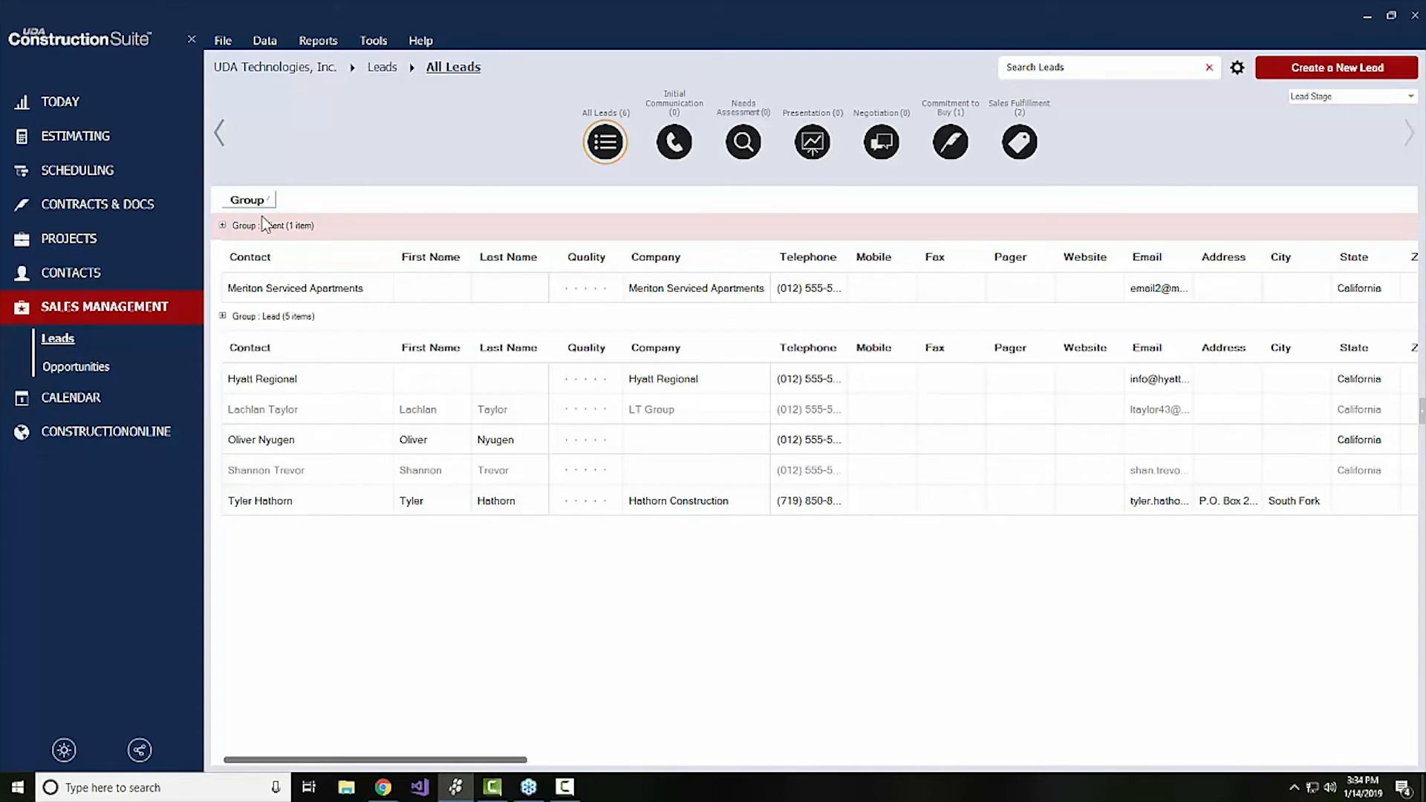
drag(263, 202, 307, 298)
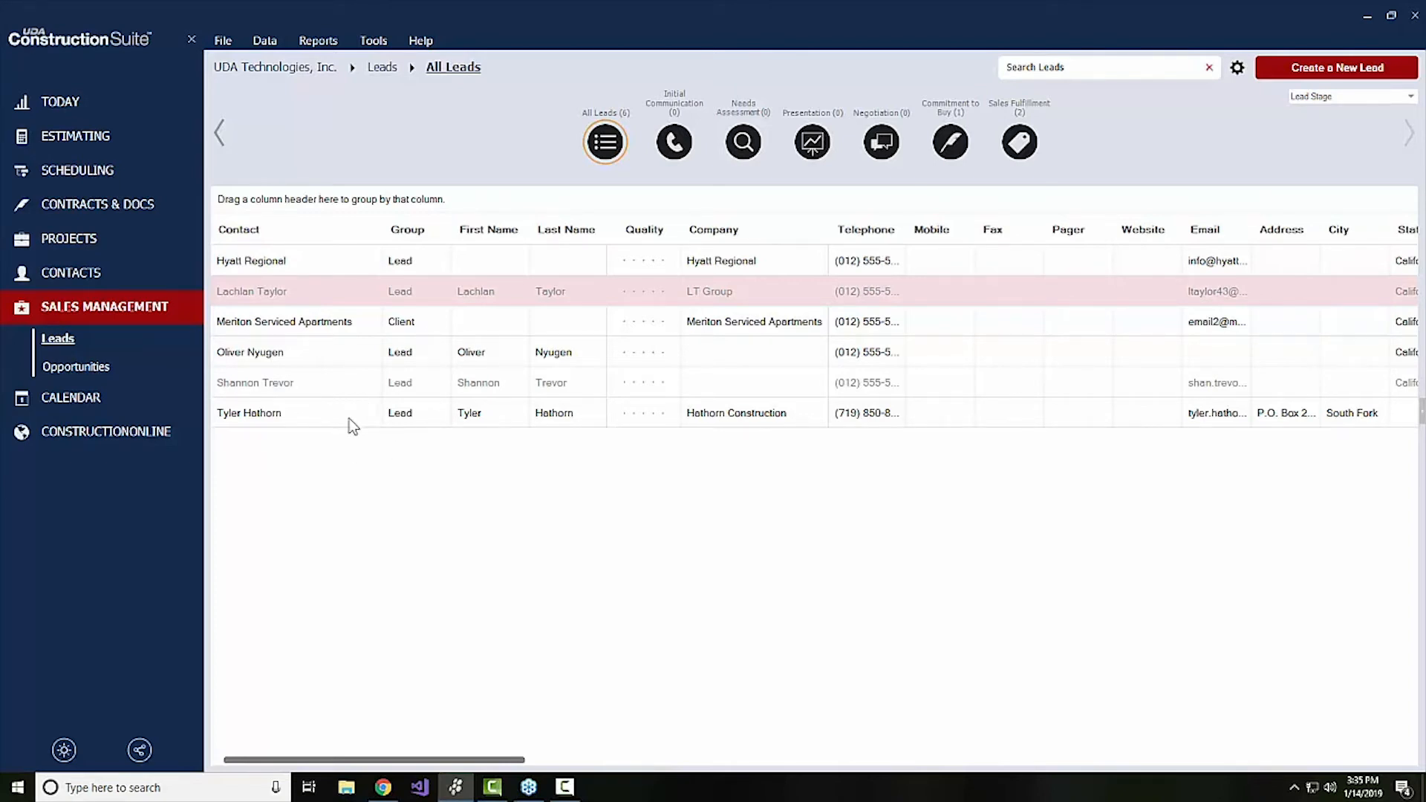
right_click(324, 417)
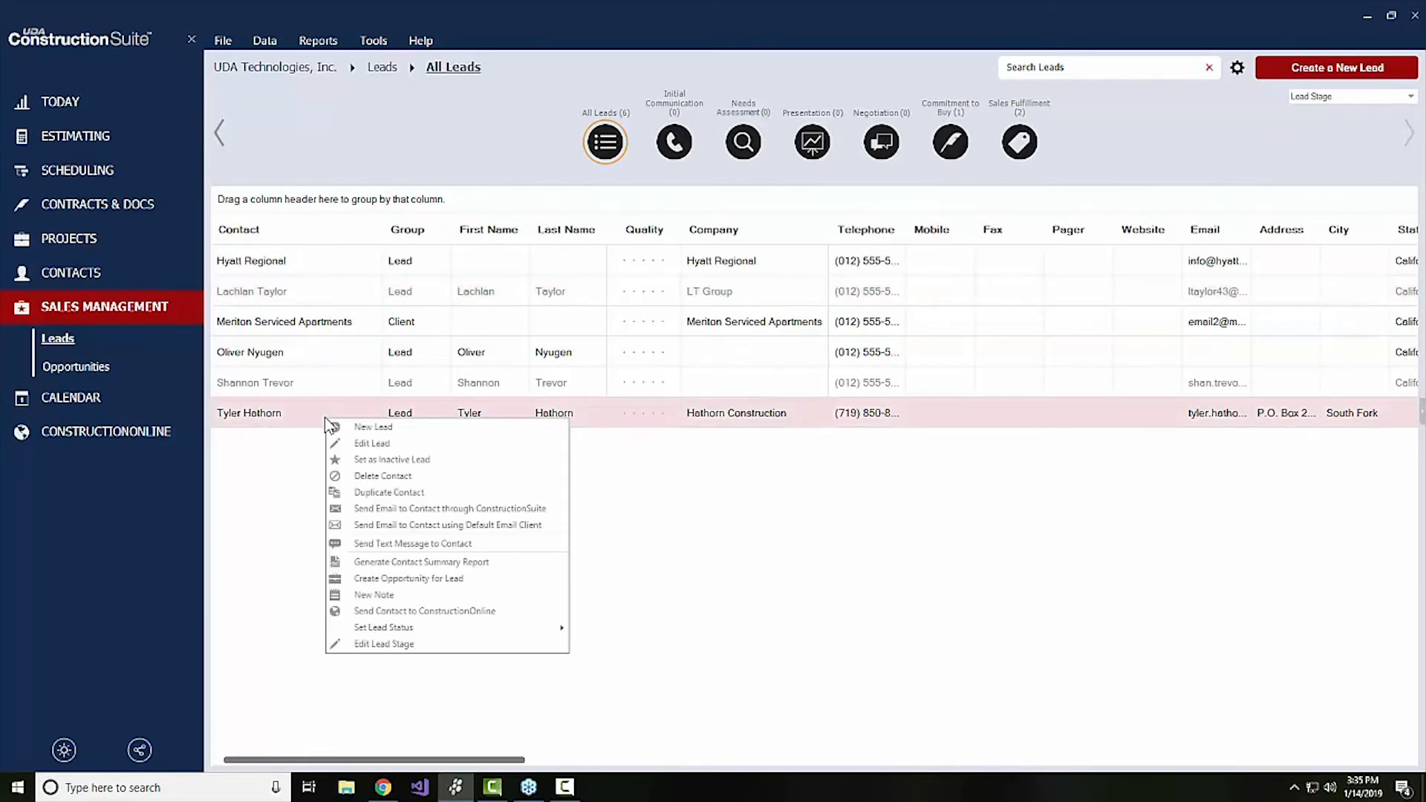
mouse_move(437, 632)
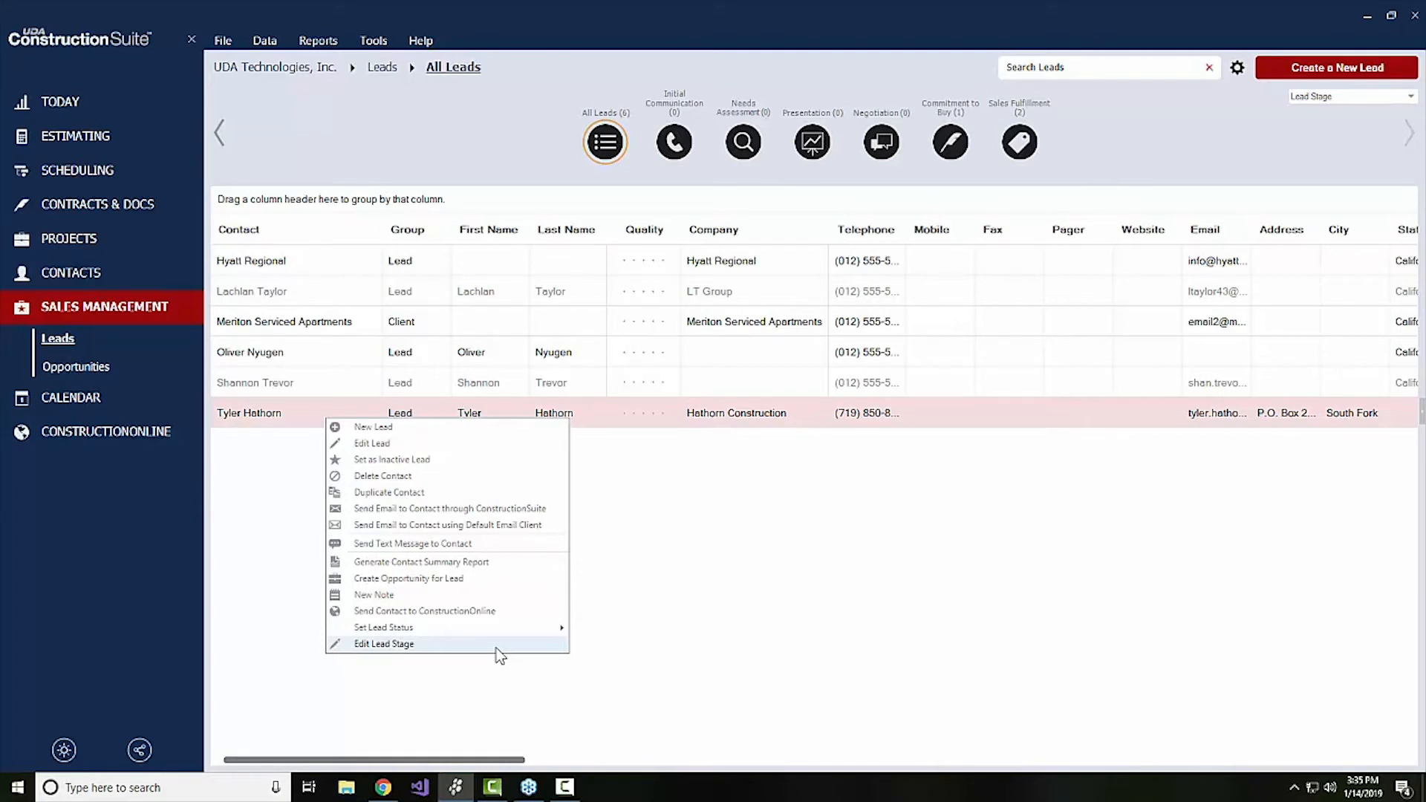
click(507, 584)
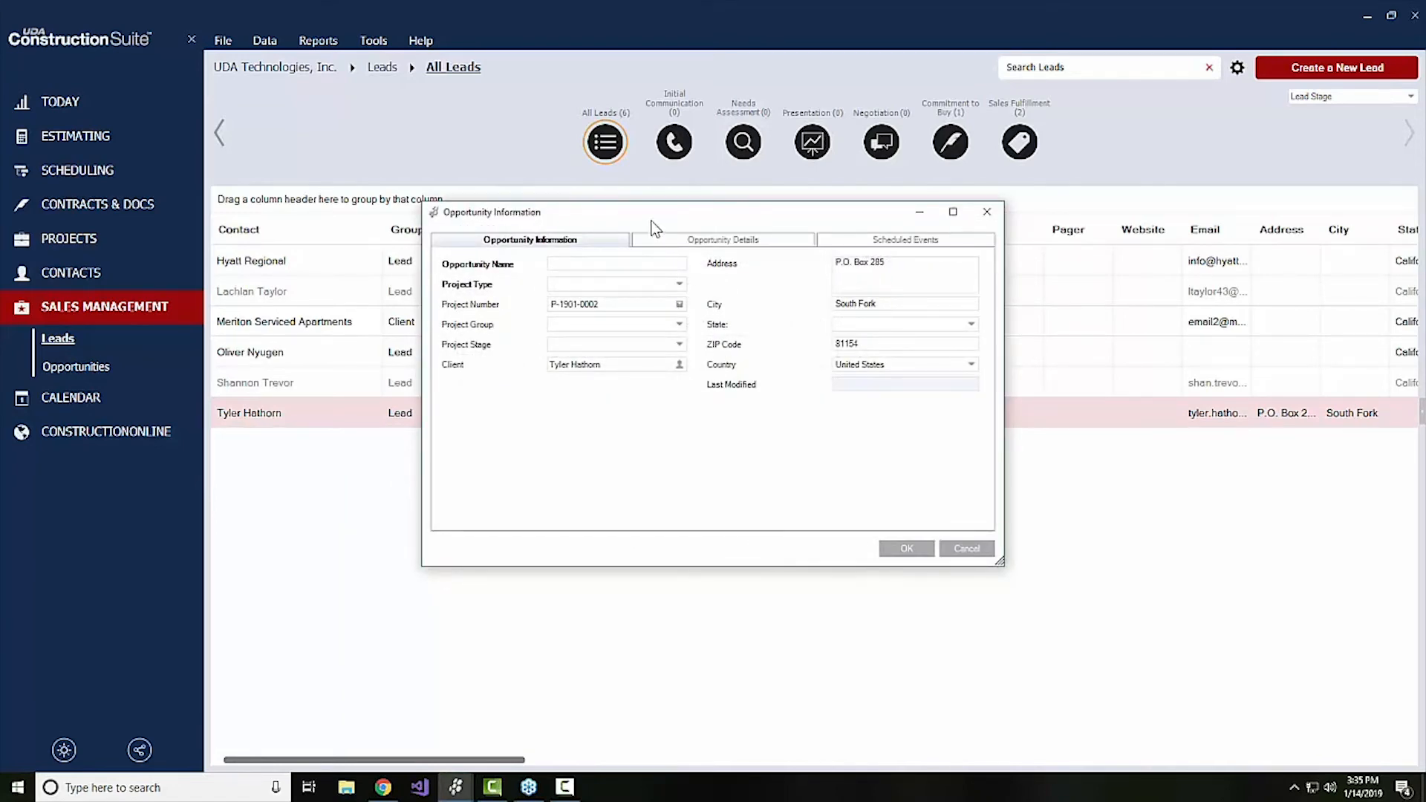
drag(652, 221, 655, 312)
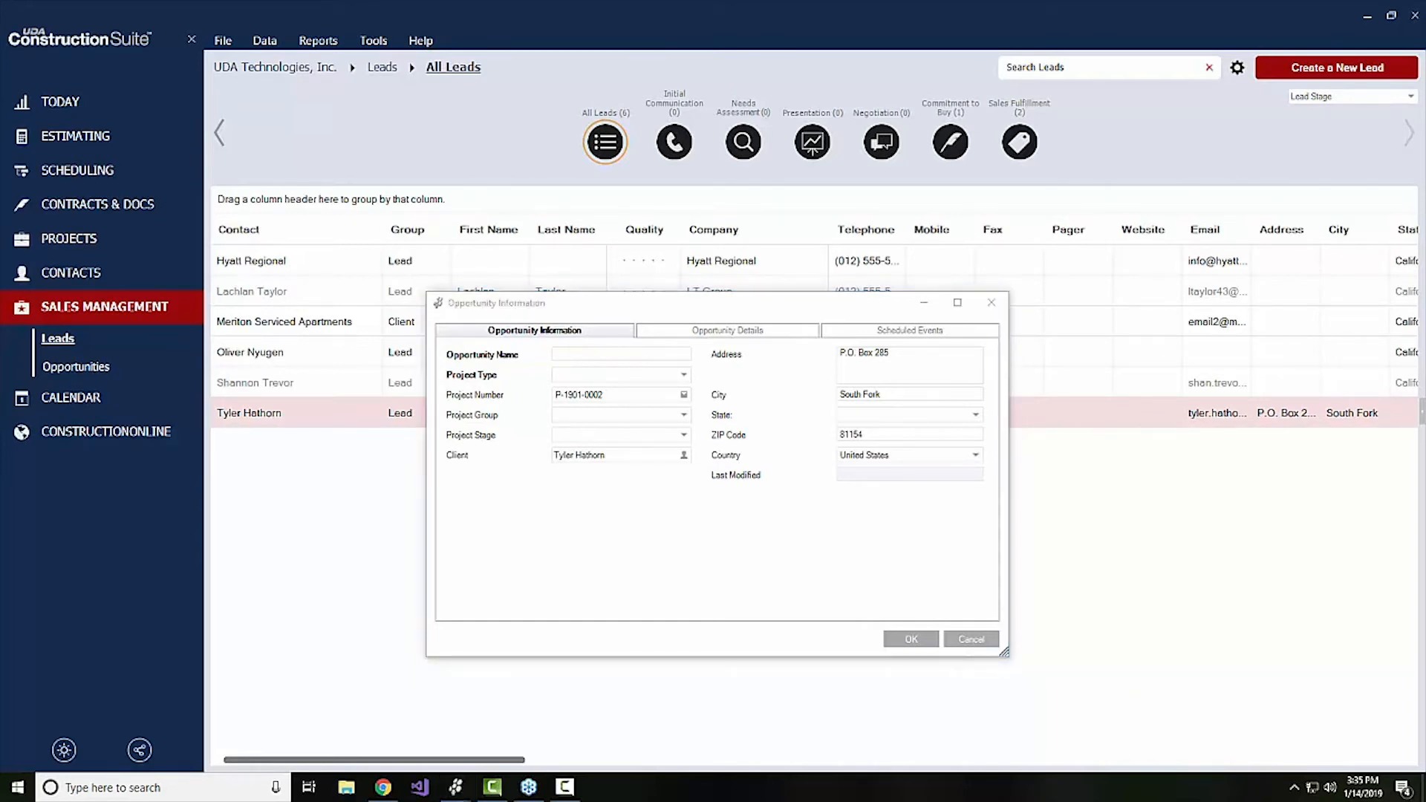
click(991, 642)
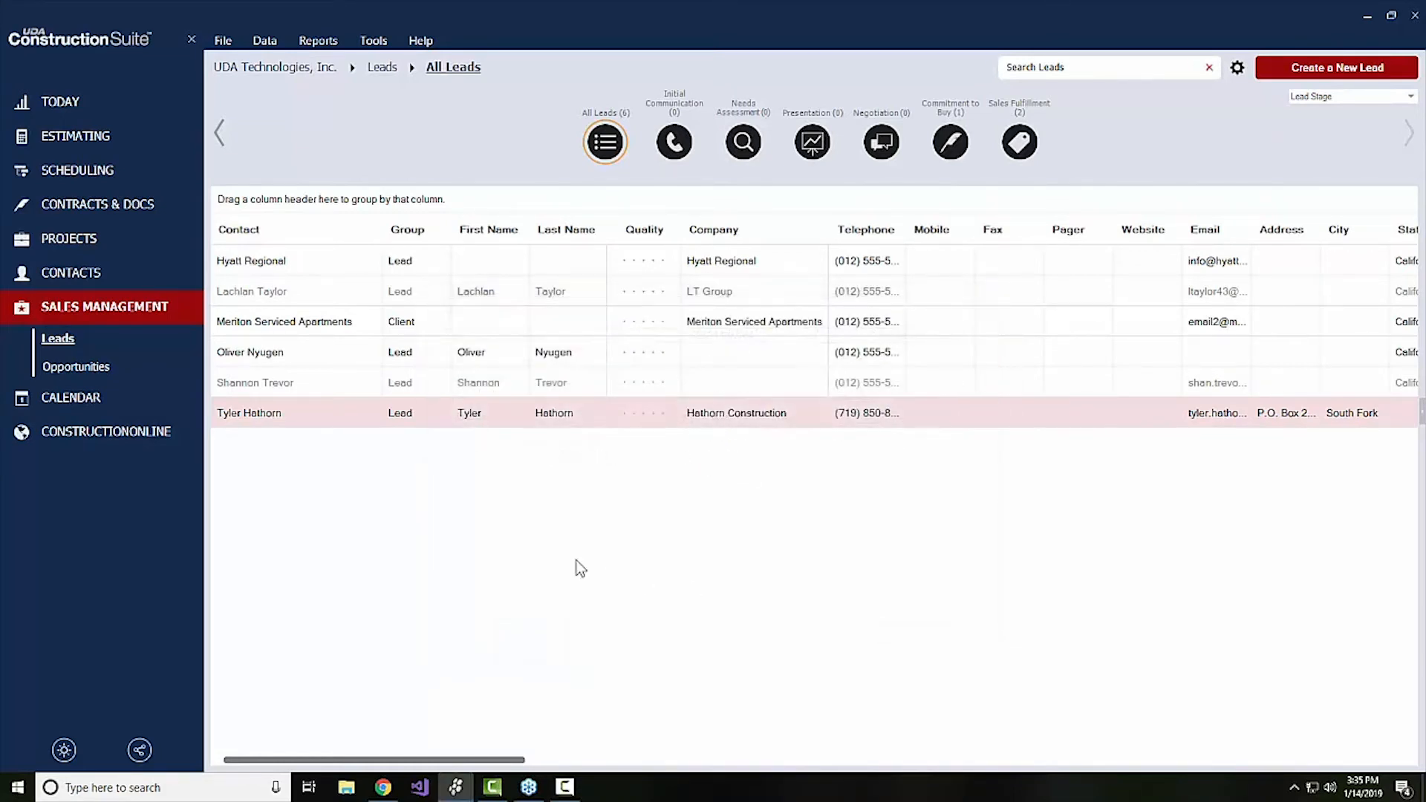
Start a new opportunity for the Hathorn Construction lead, named Hathorn Project, with the project type Commercial and no project group
right_click(312, 420)
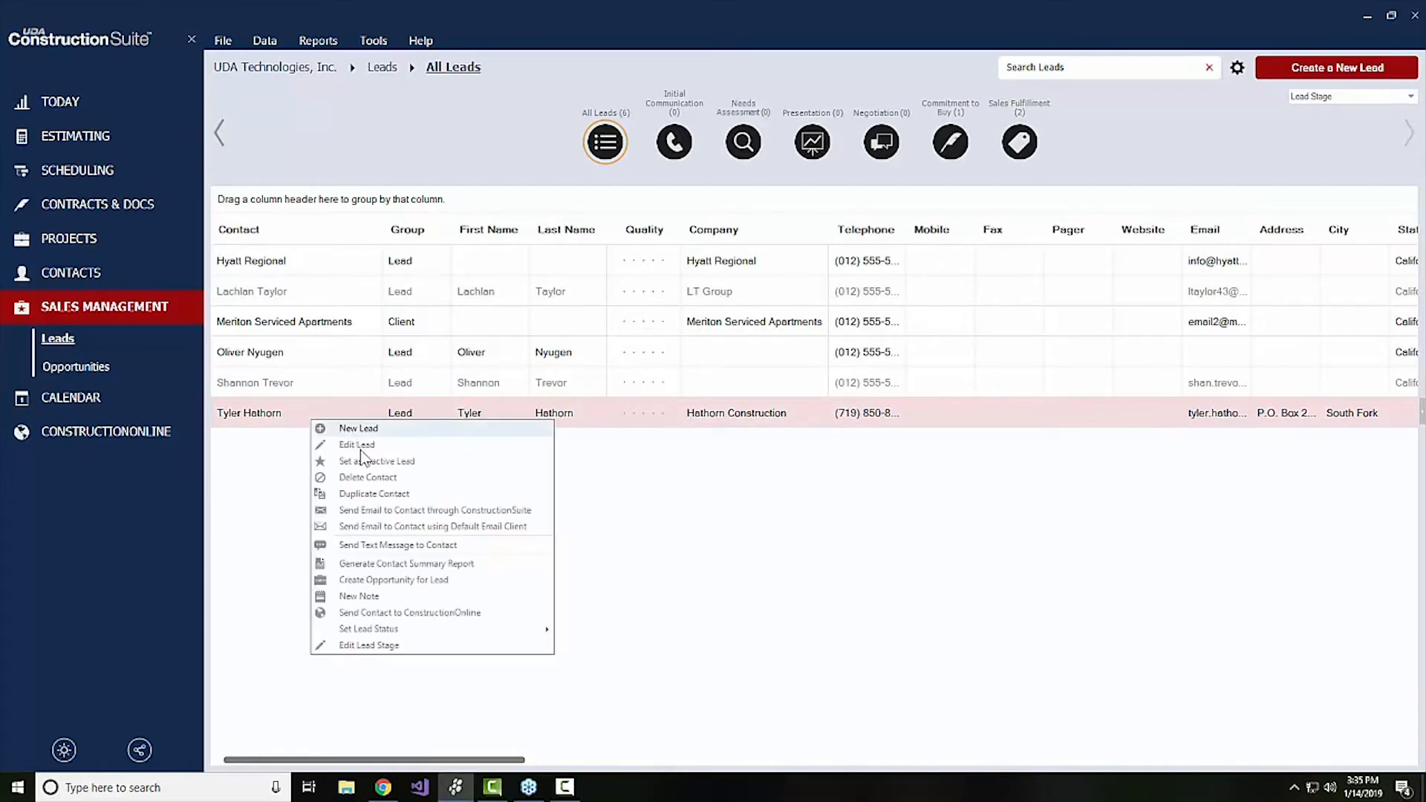
click(414, 583)
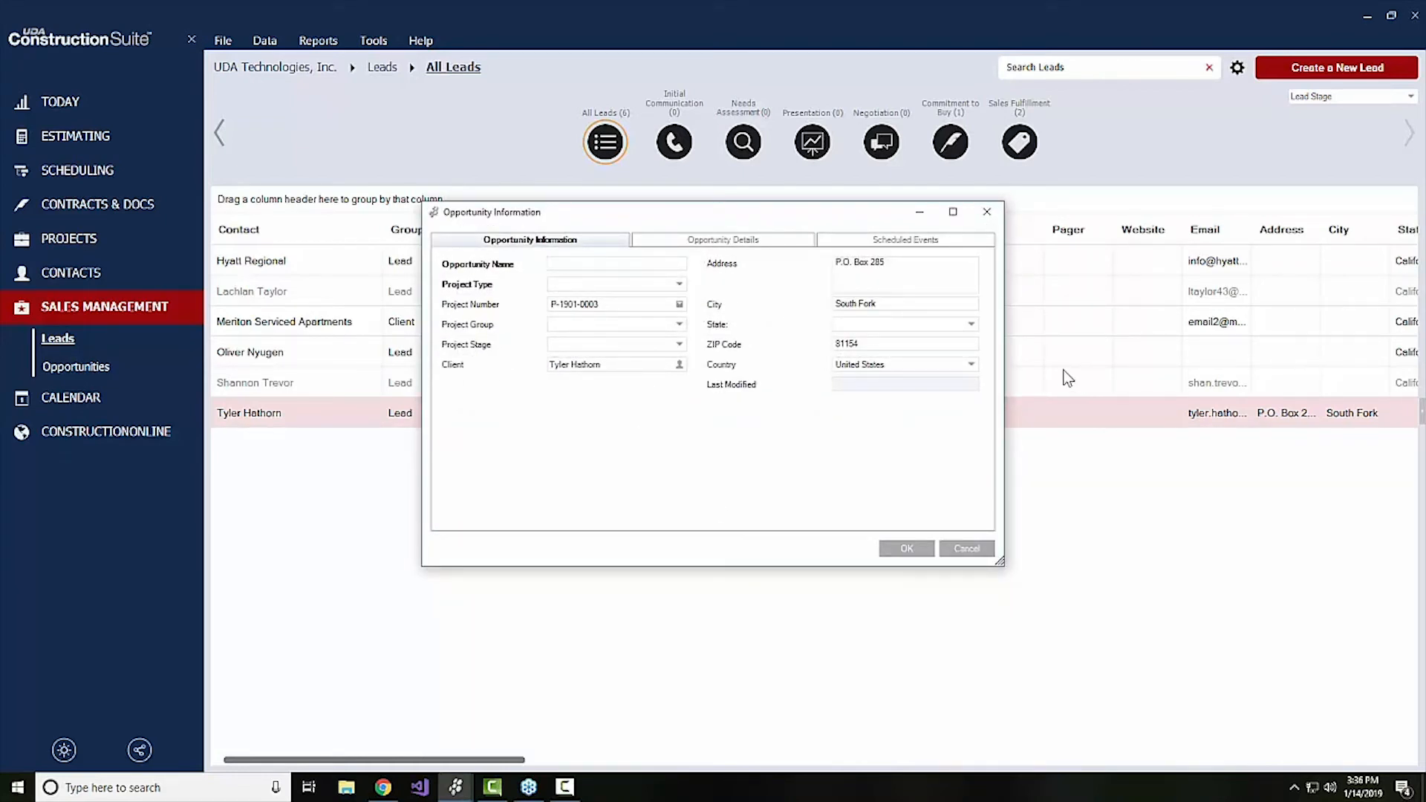
text(Hathorn Project)
click(579, 289)
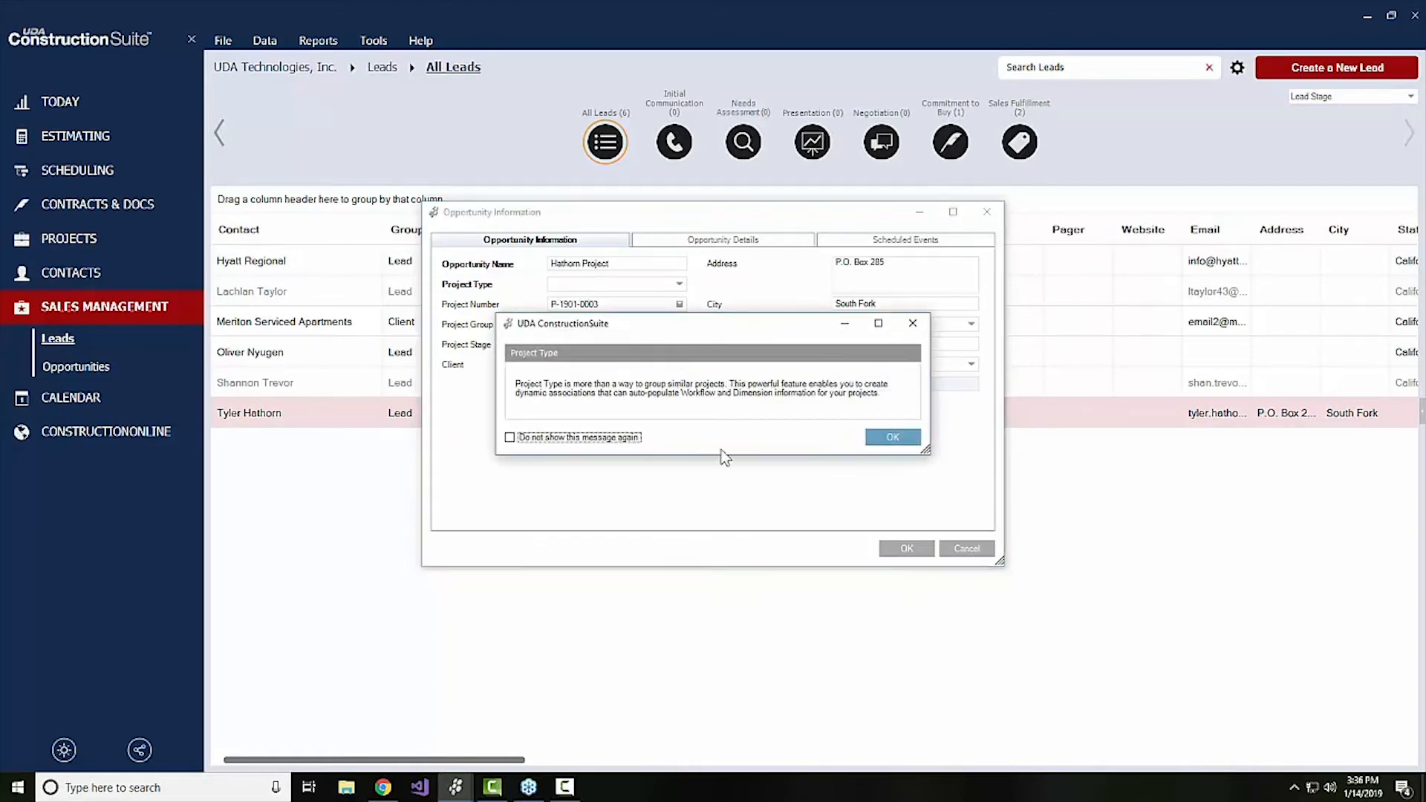
click(895, 437)
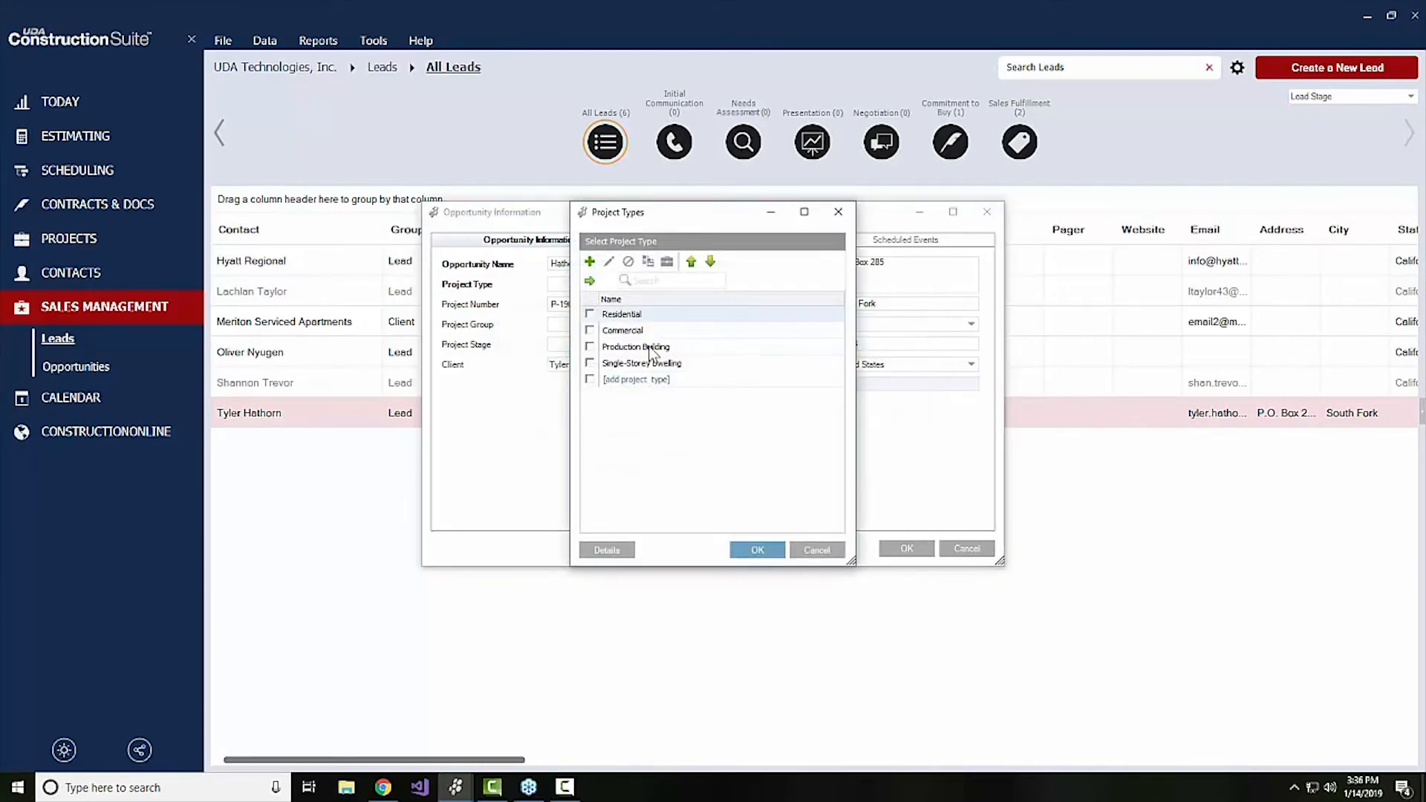
click(592, 331)
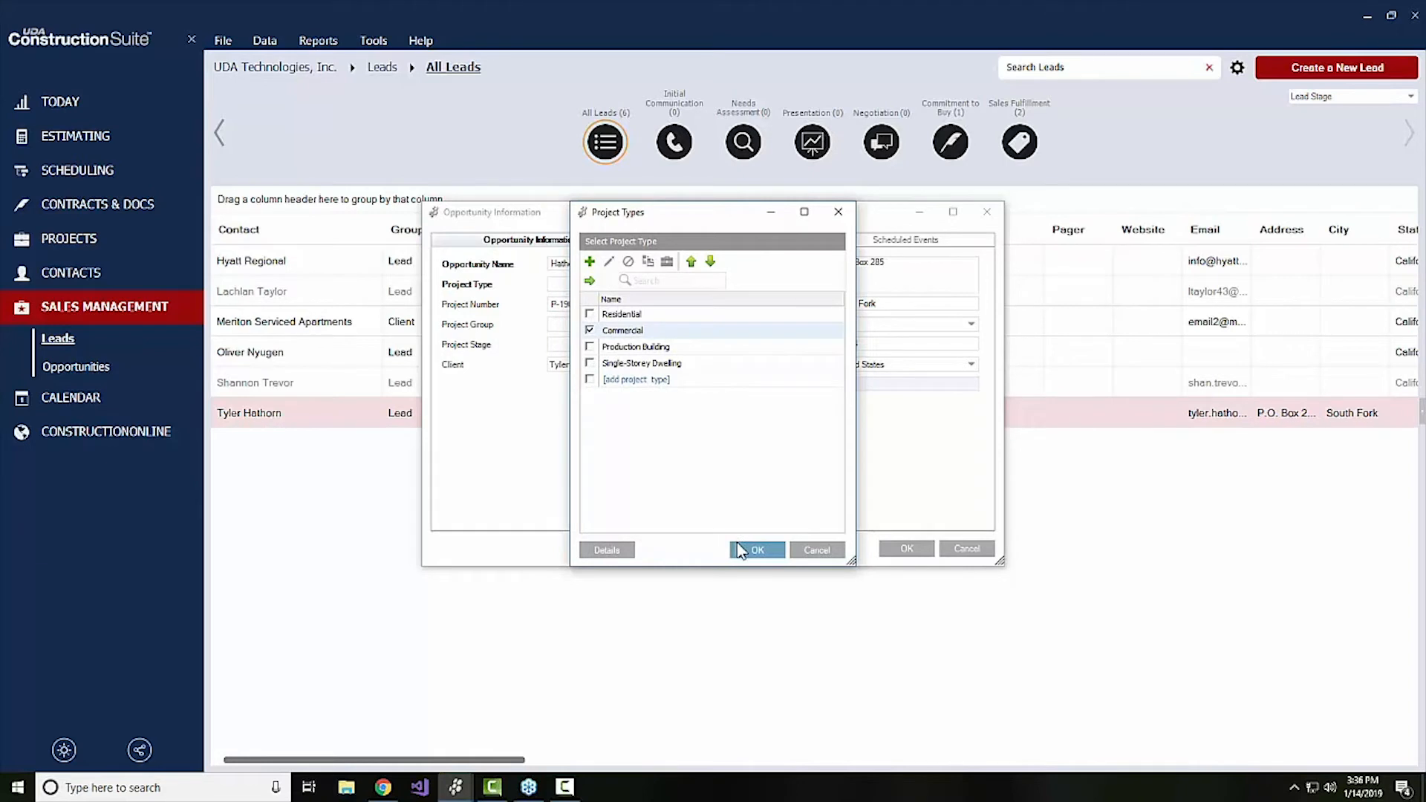
click(740, 550)
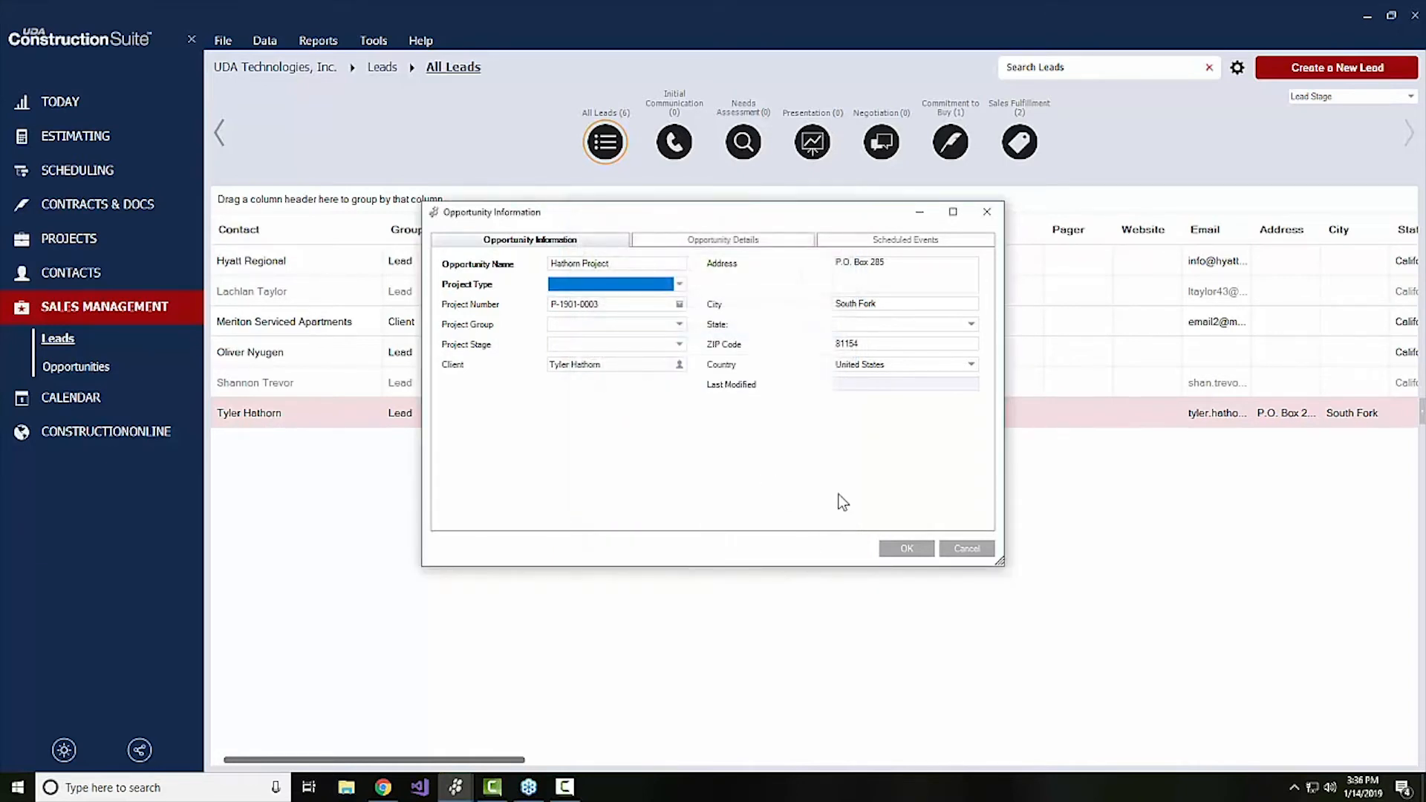
click(633, 329)
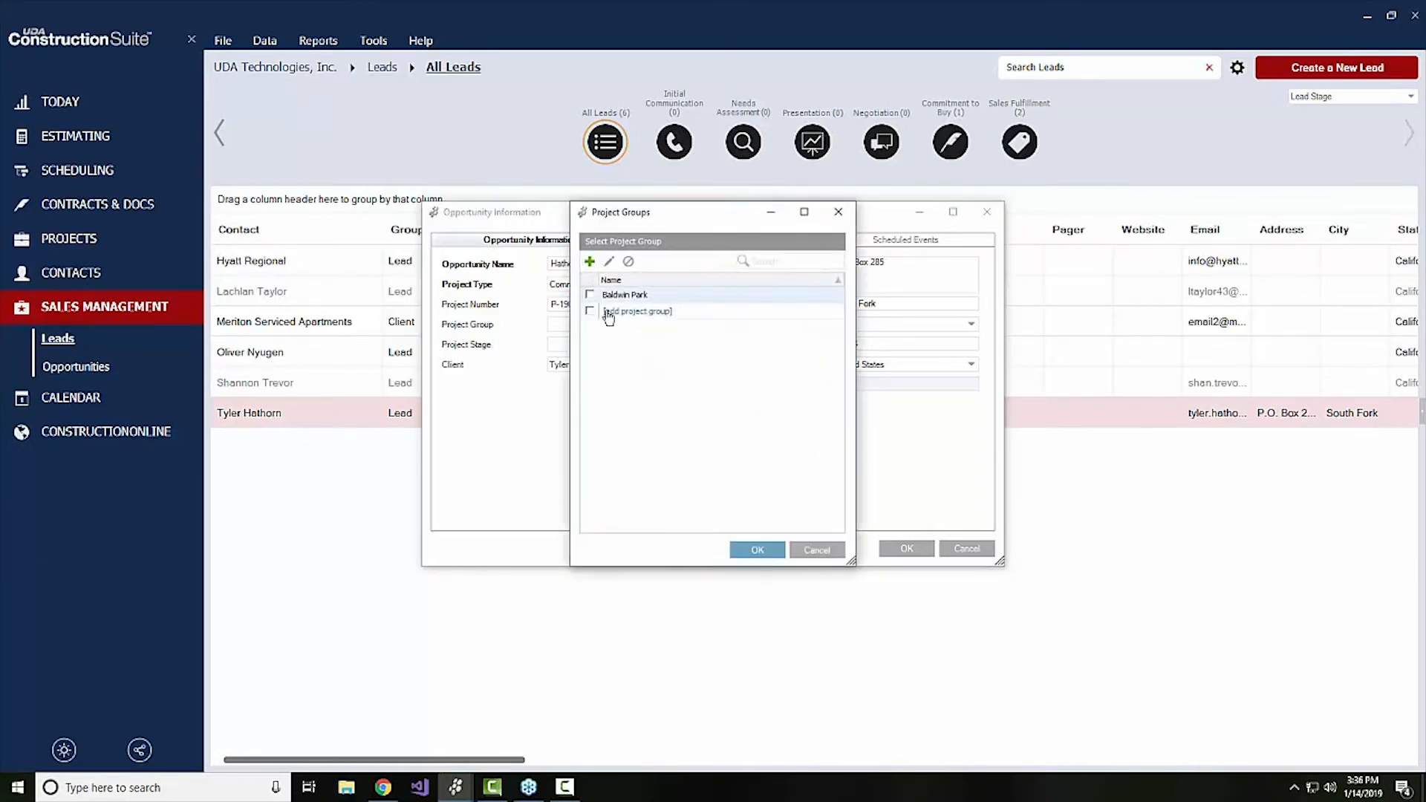
click(818, 550)
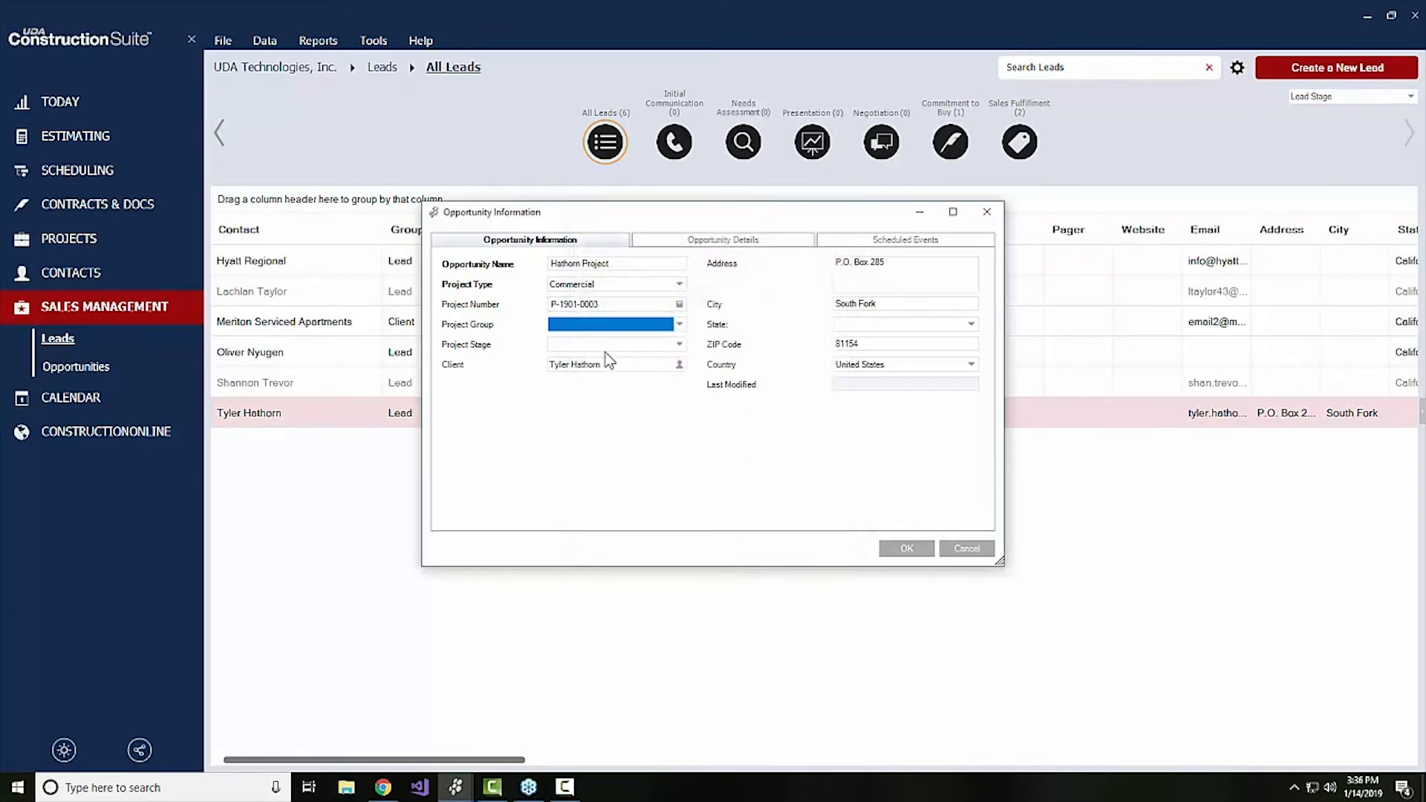
Set the opportunity's probability to 75% and its stage to Commitment to Buy in the opportunity details
click(723, 241)
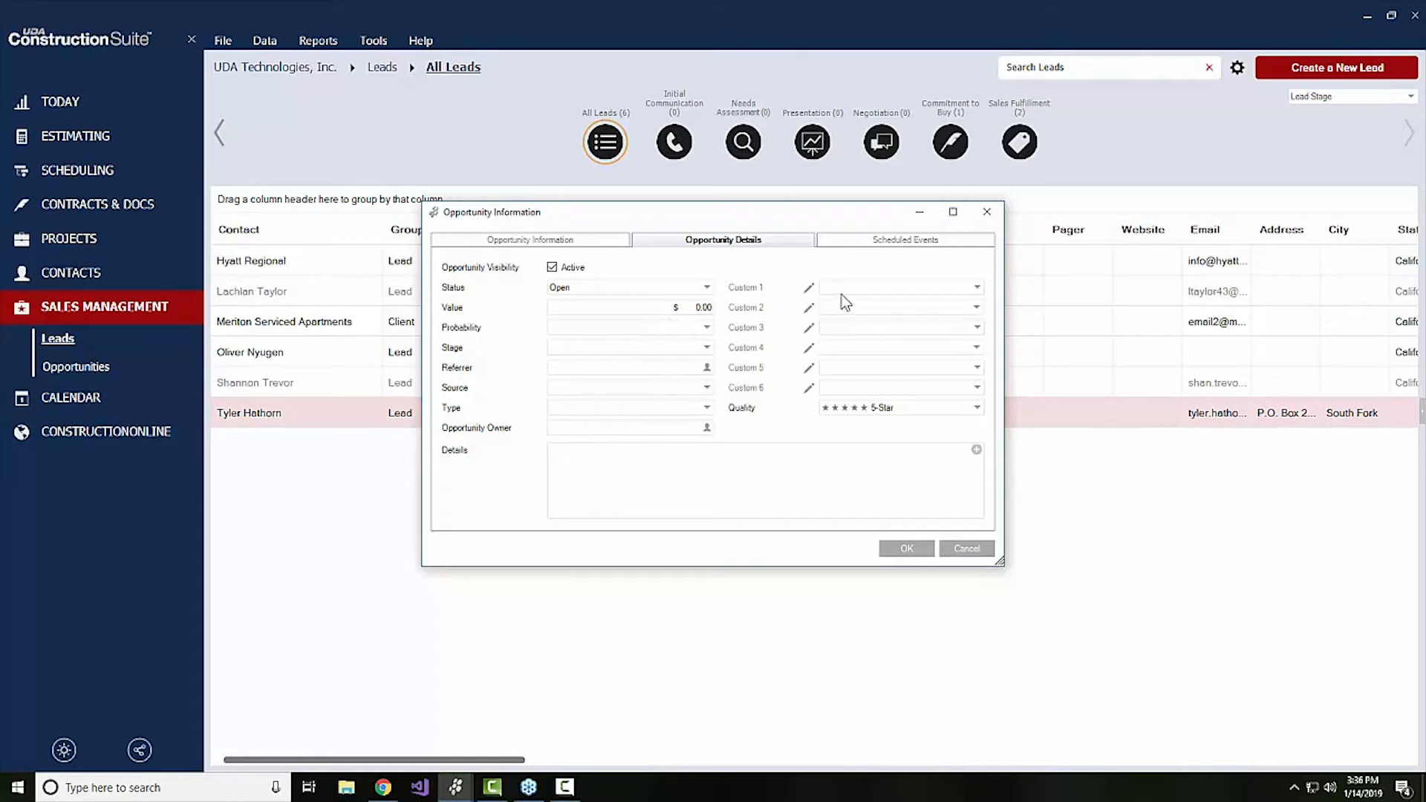
click(624, 335)
click(600, 371)
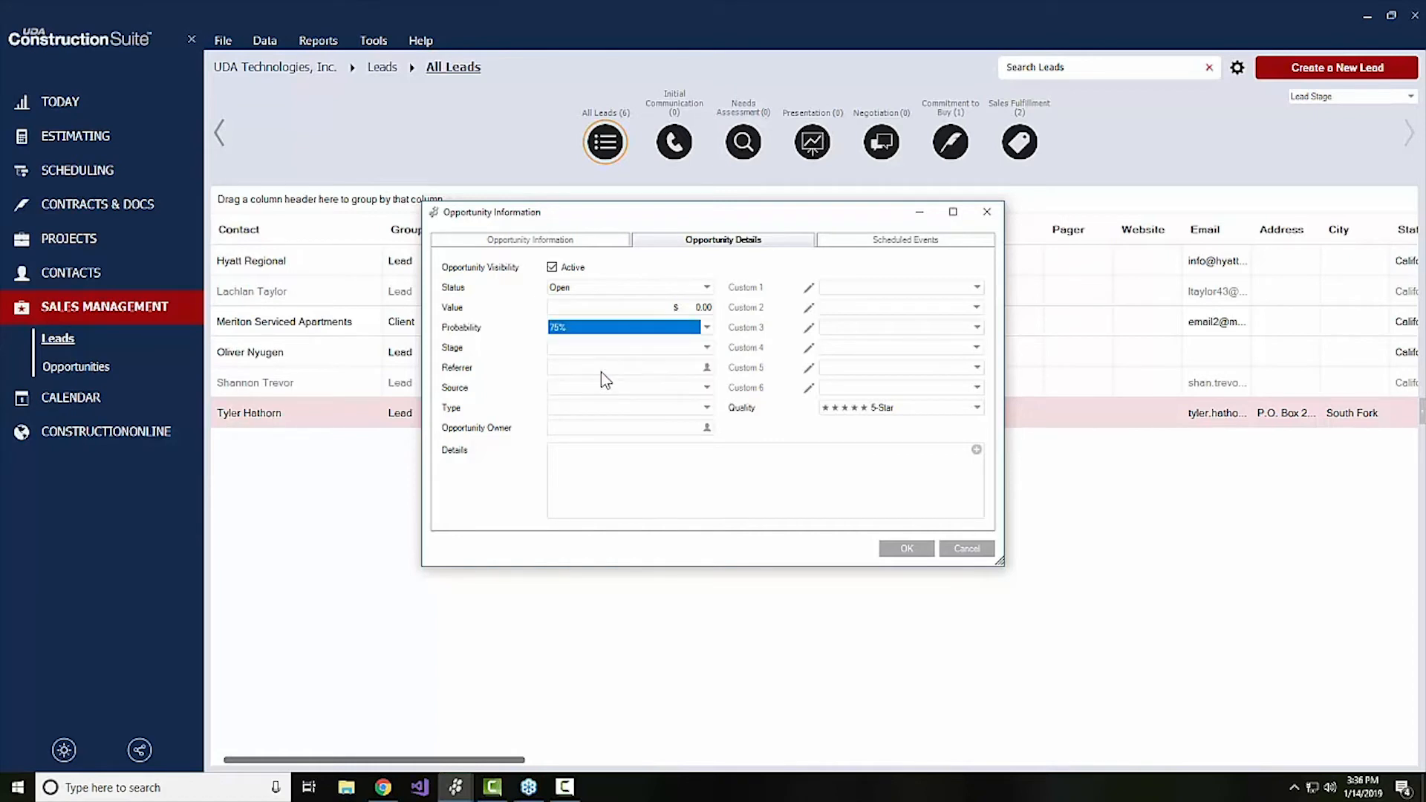
click(648, 347)
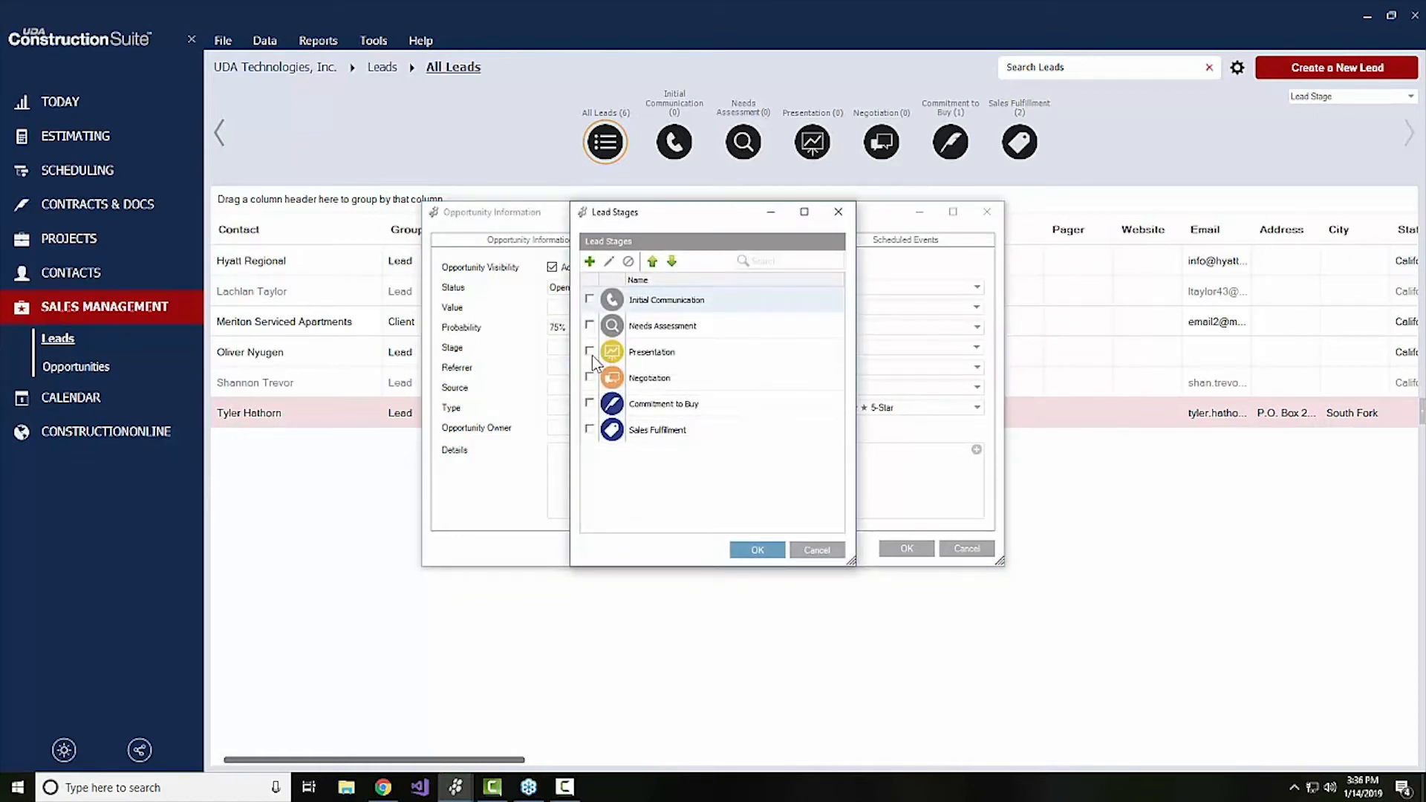
click(589, 377)
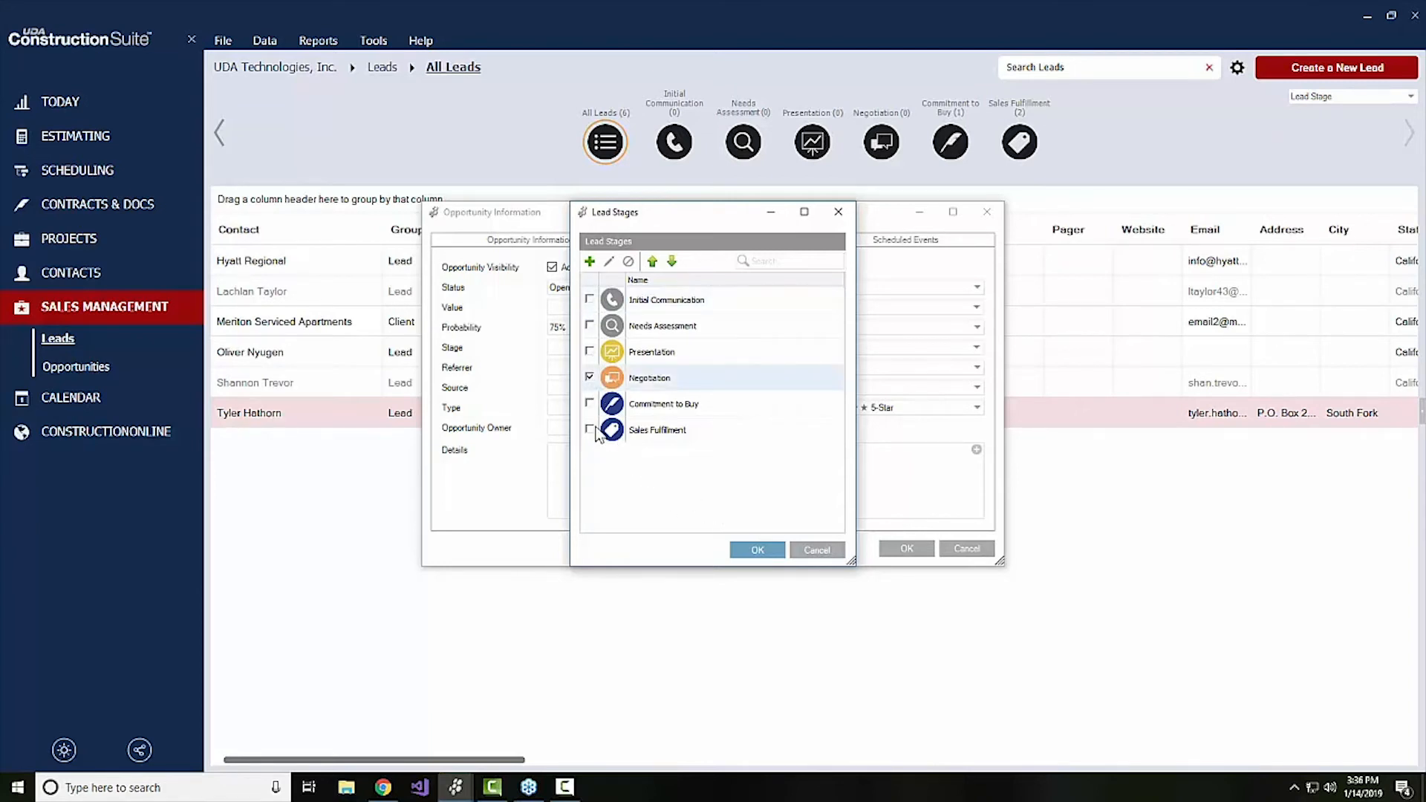
click(589, 403)
click(737, 549)
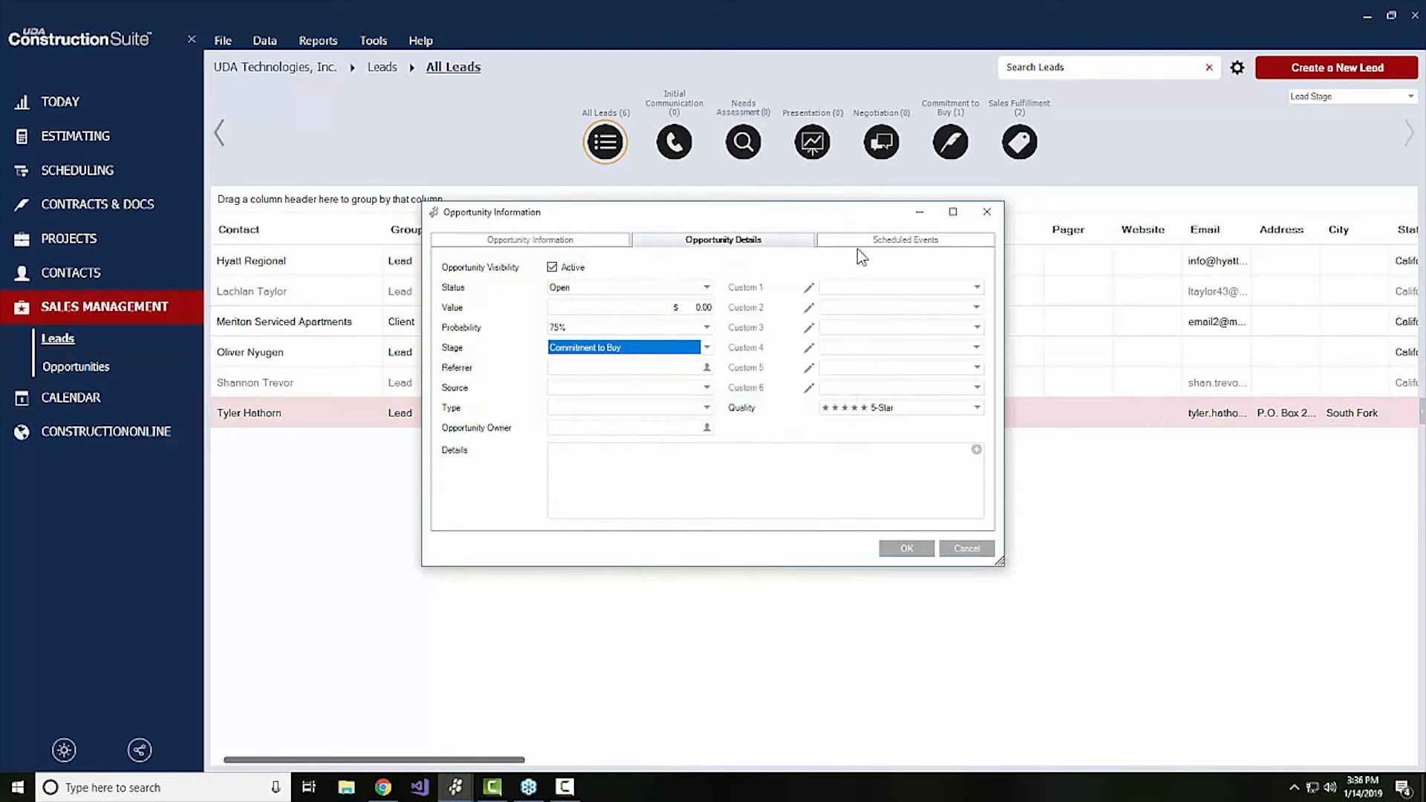
Save the Hathorn Project opportunity and look over the estimate information in its summary
click(600, 242)
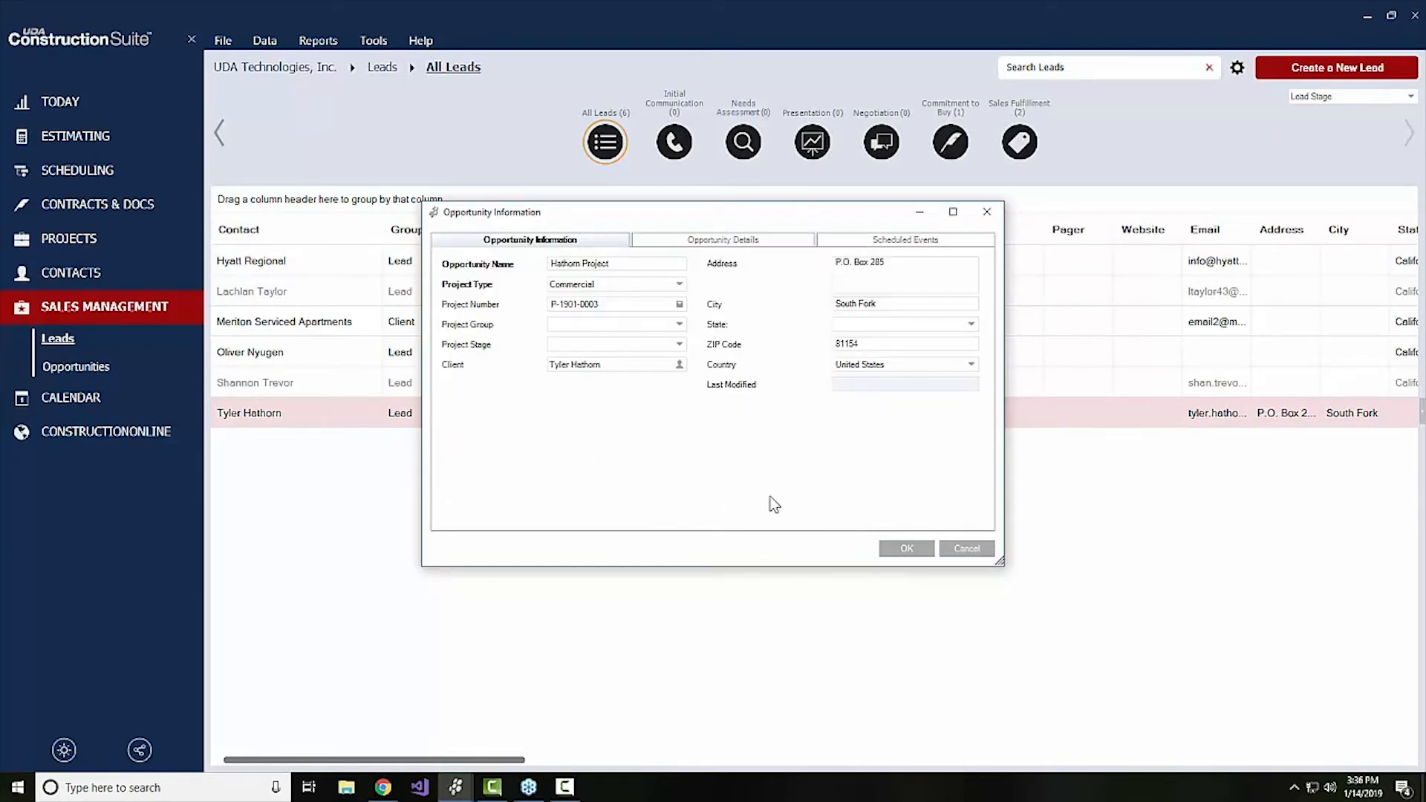
click(908, 549)
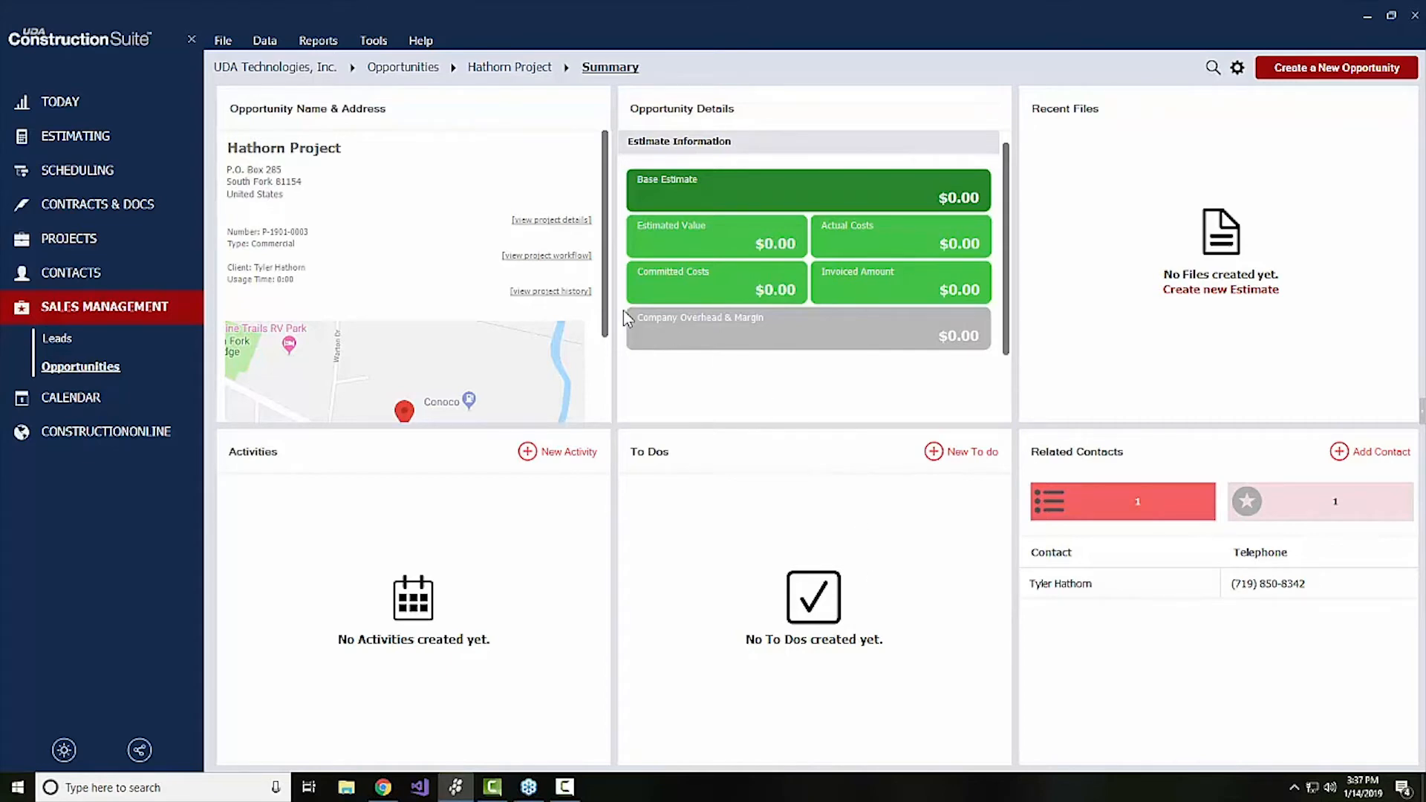
scroll(801, 328, down, 2)
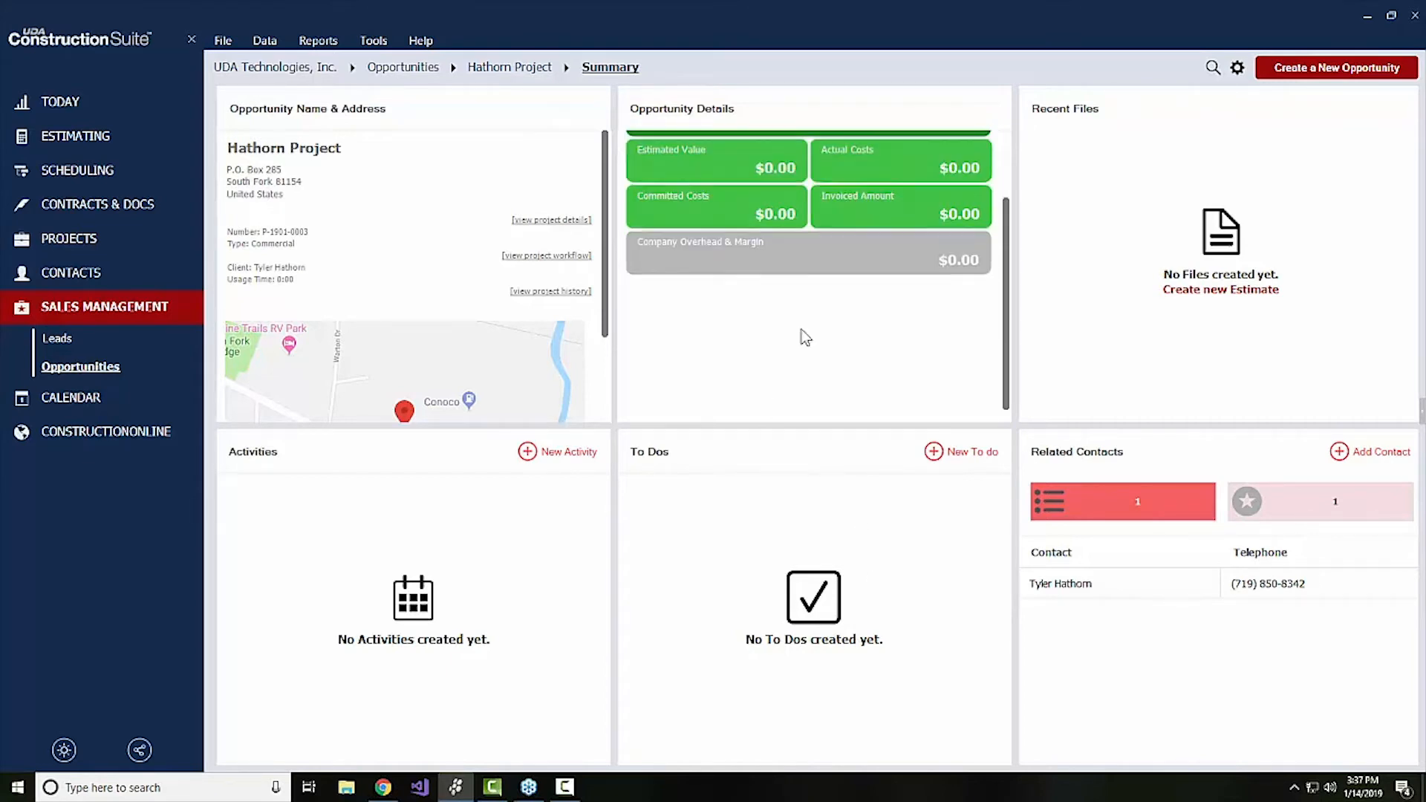
scroll(803, 338, up, 2)
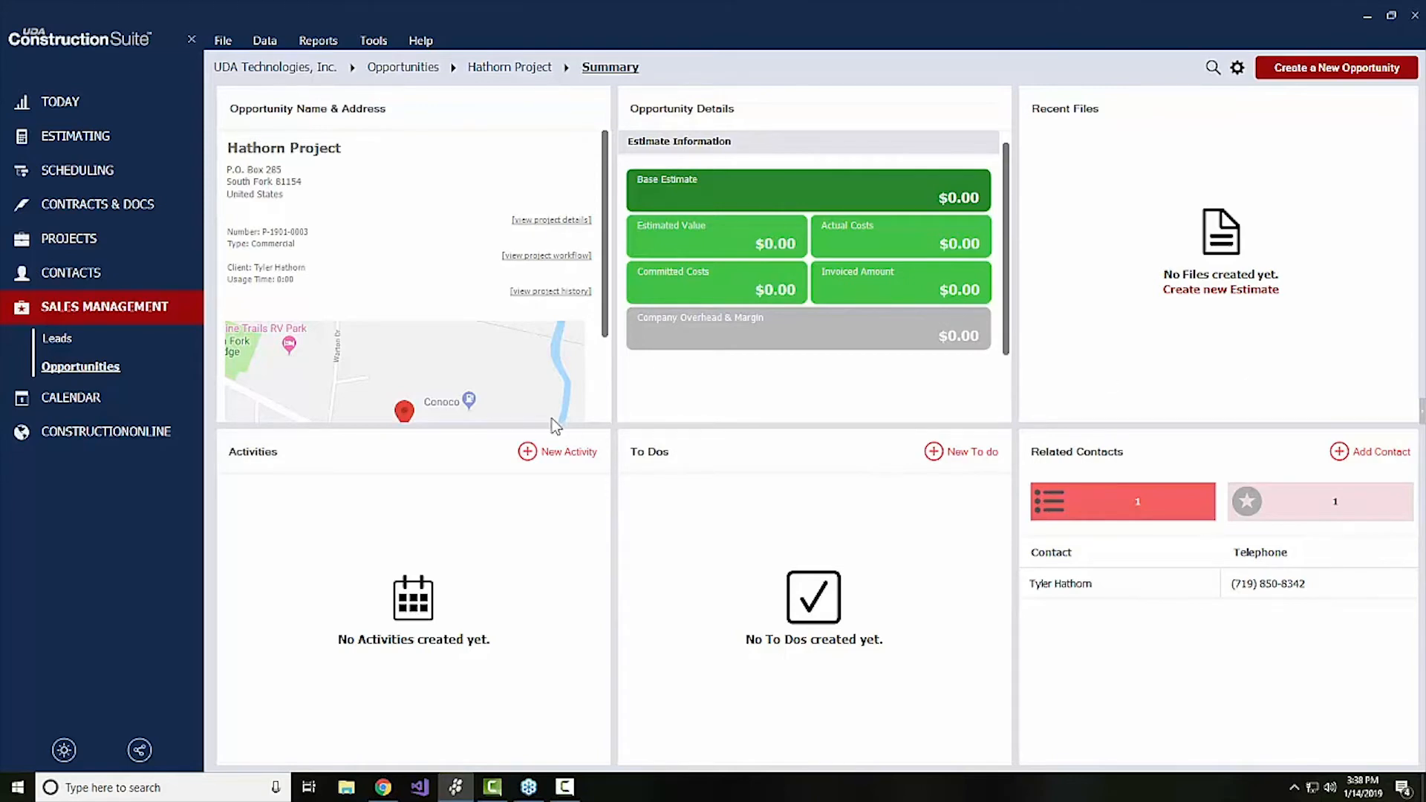
Add a to do with the subject Create Proposal and the due date 1/18/2019 to the Hathorn Project opportunity
click(967, 459)
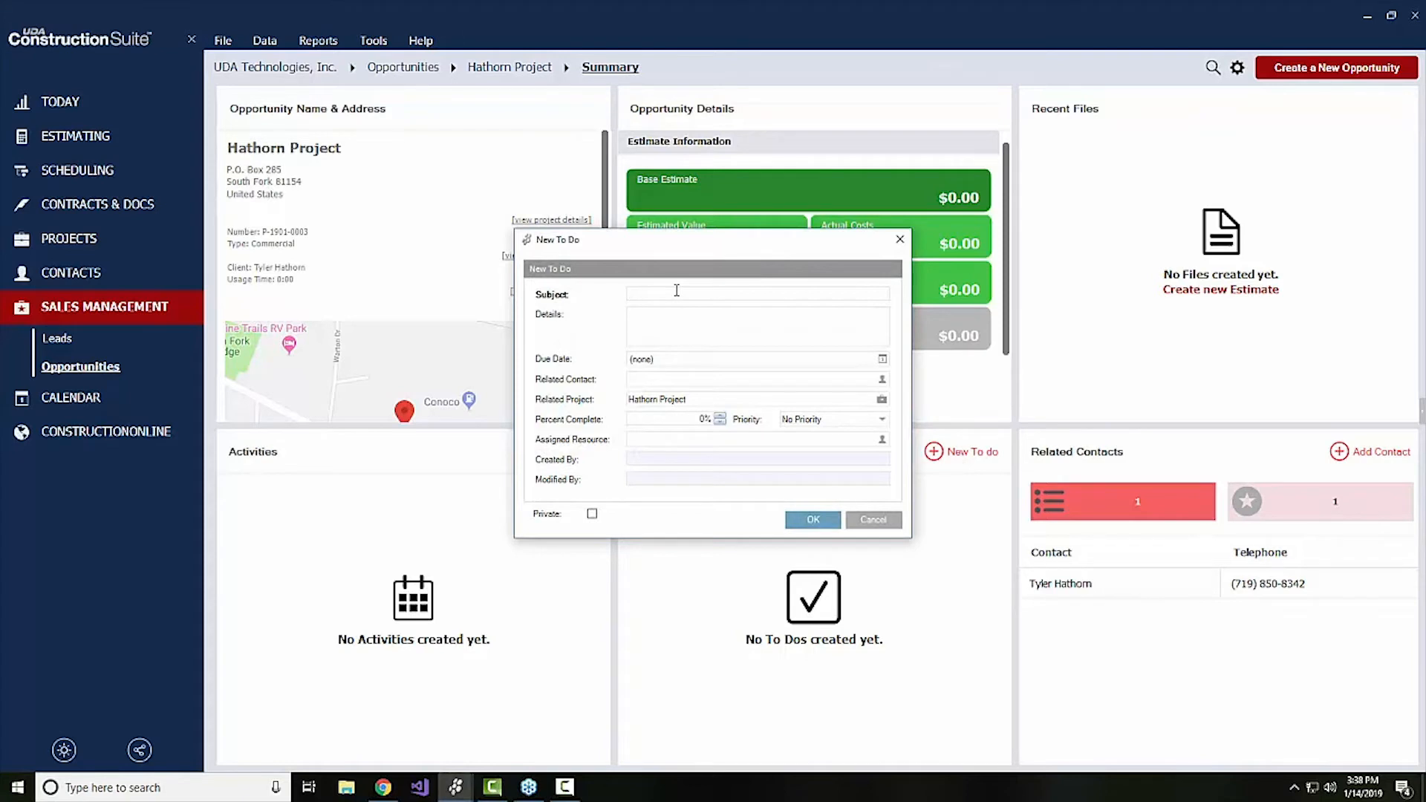
text(Create Proposal)
click(680, 362)
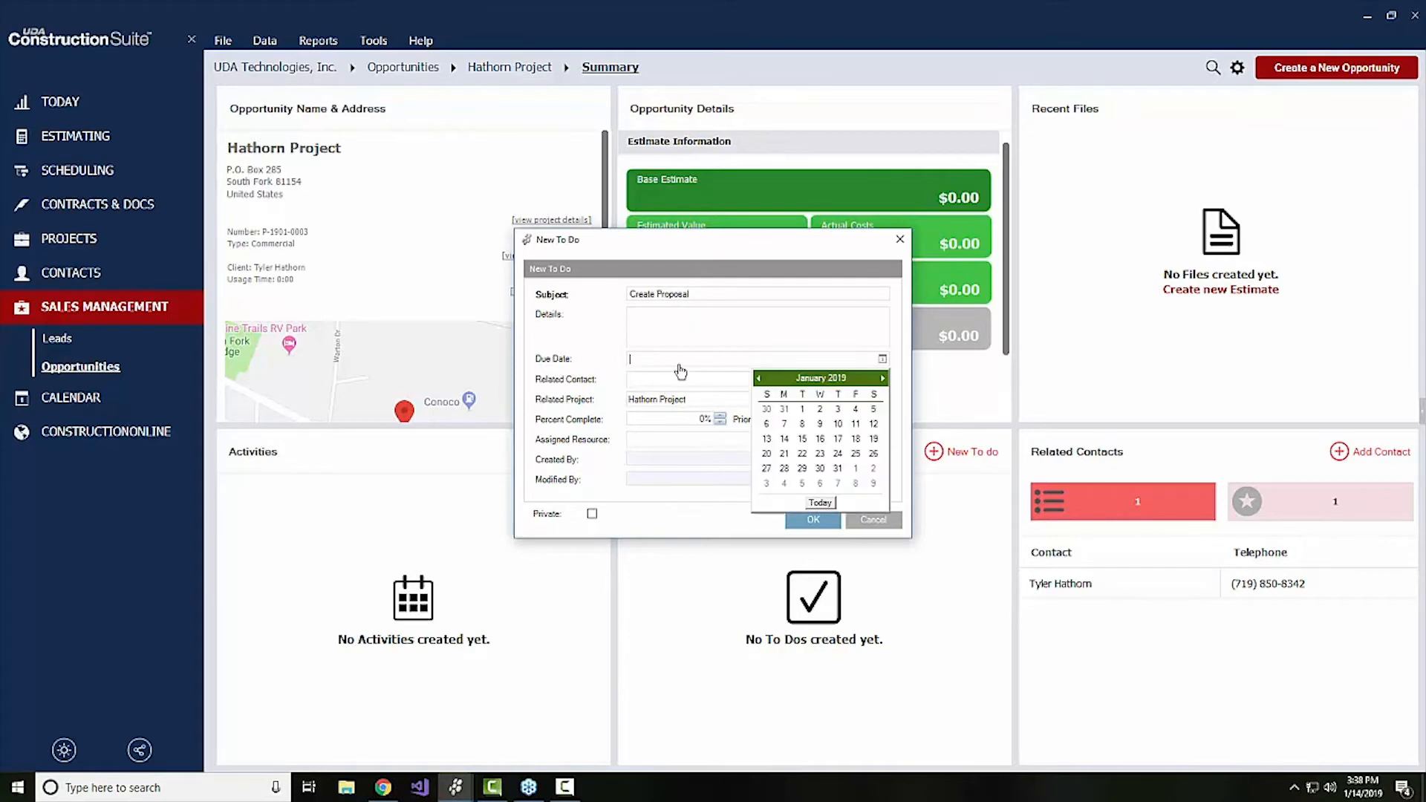
click(856, 439)
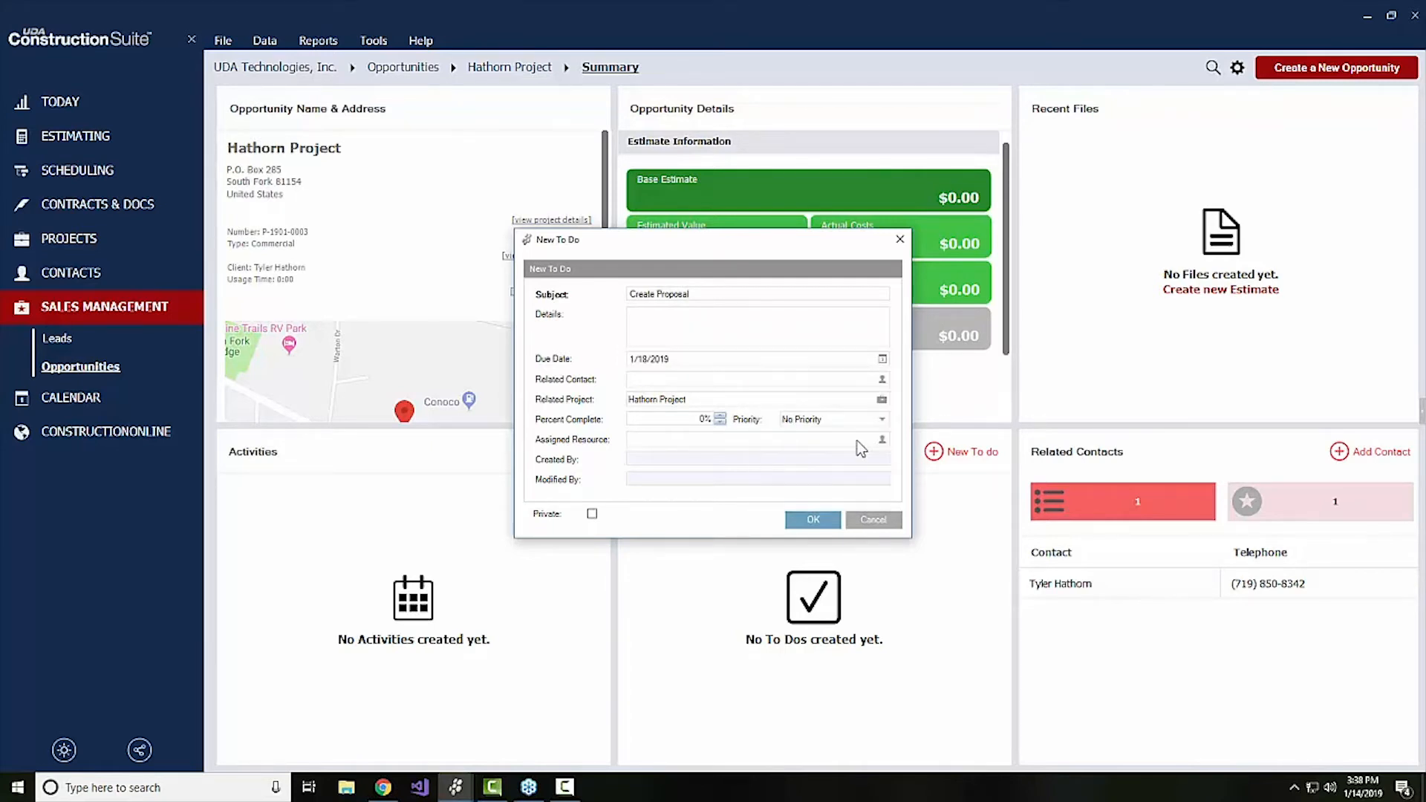
click(817, 519)
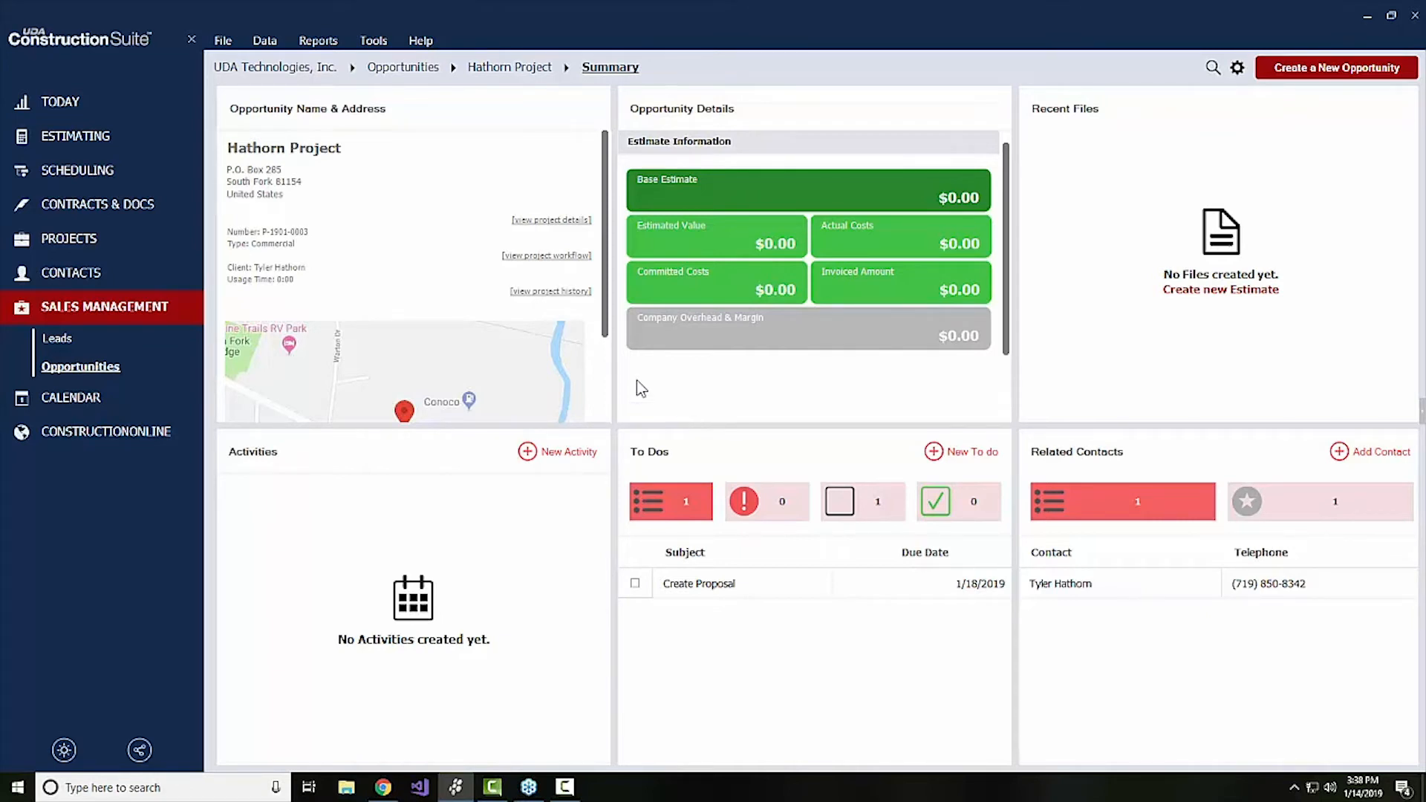
Return to the list of all opportunities and set the status of the Hathorn Residence opportunity to Closed - Won
click(411, 68)
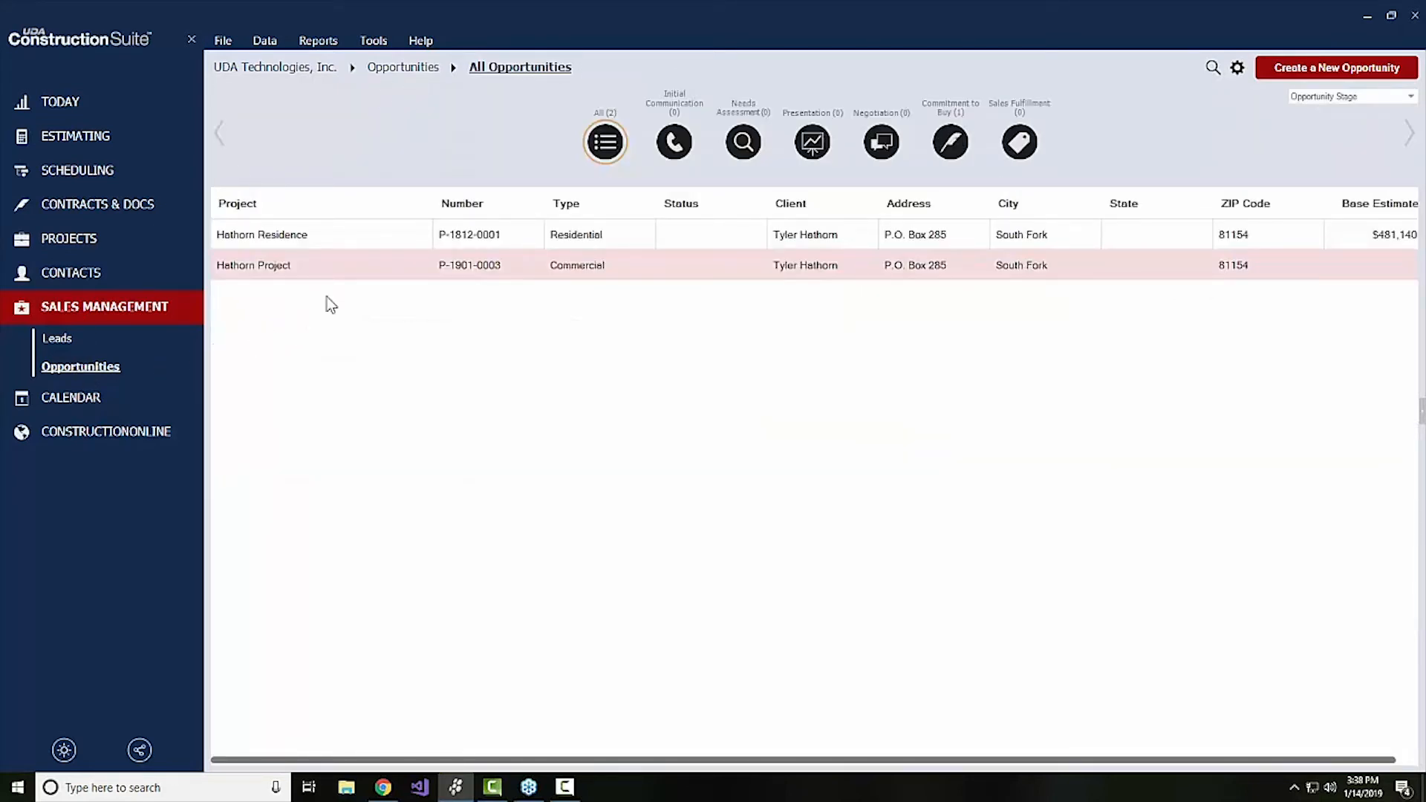
right_click(279, 241)
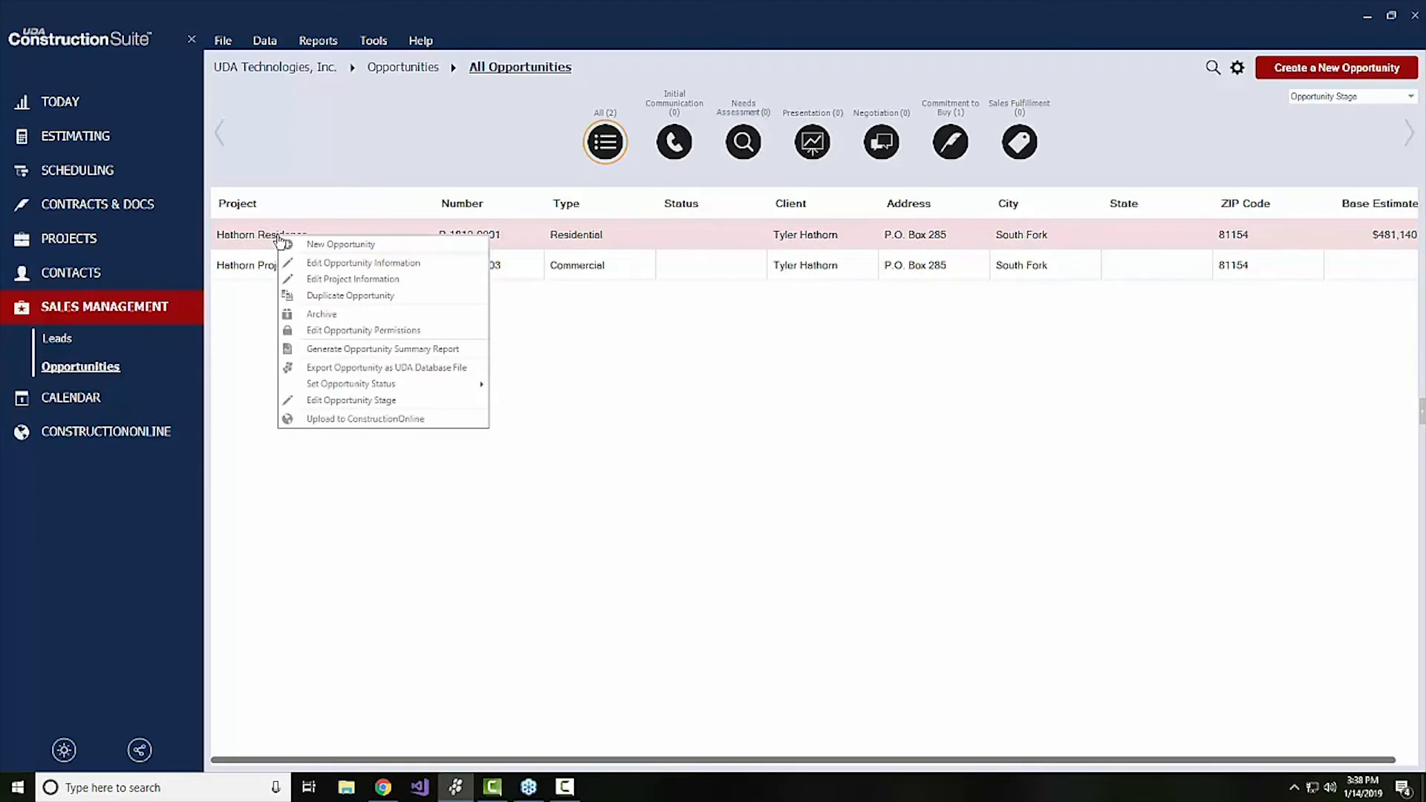
mouse_move(363, 385)
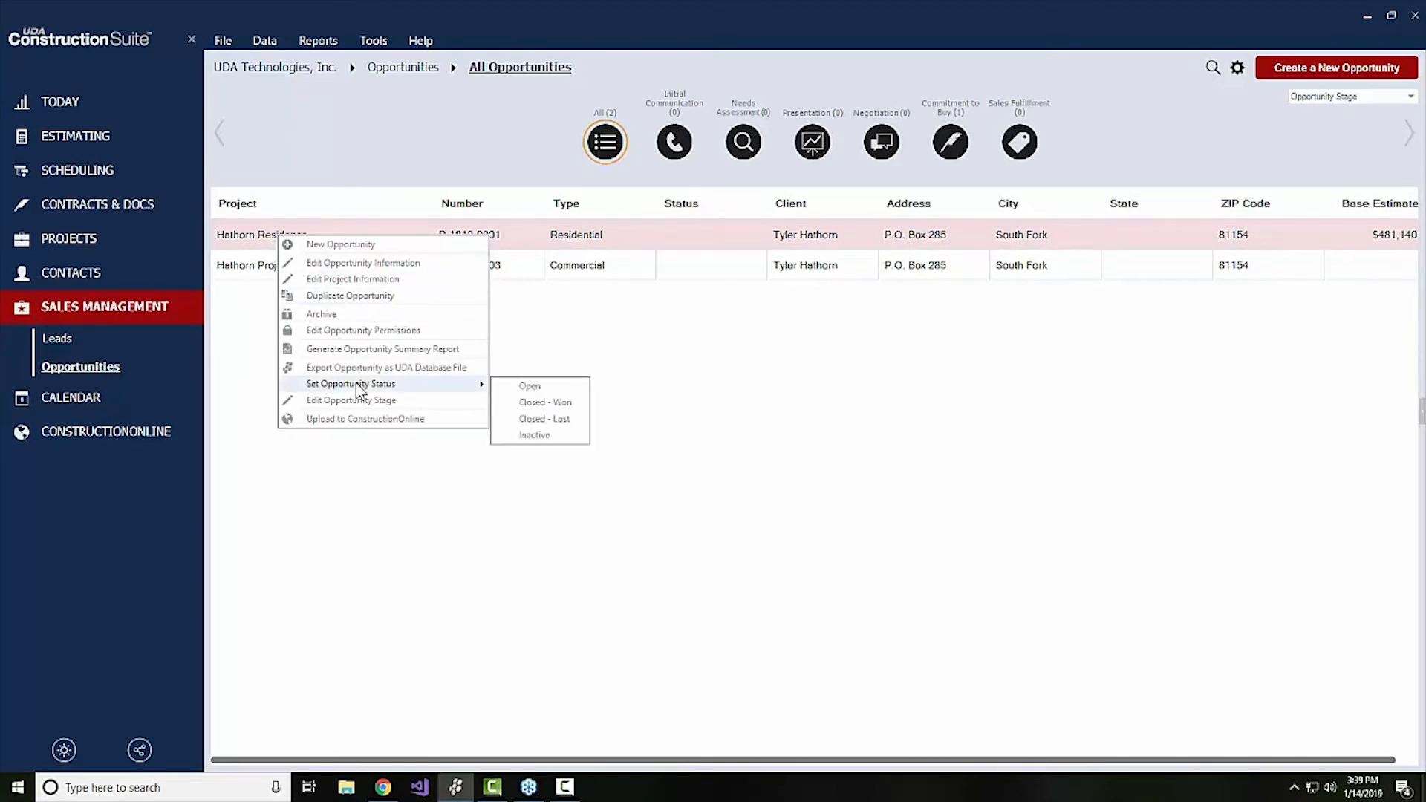
click(511, 402)
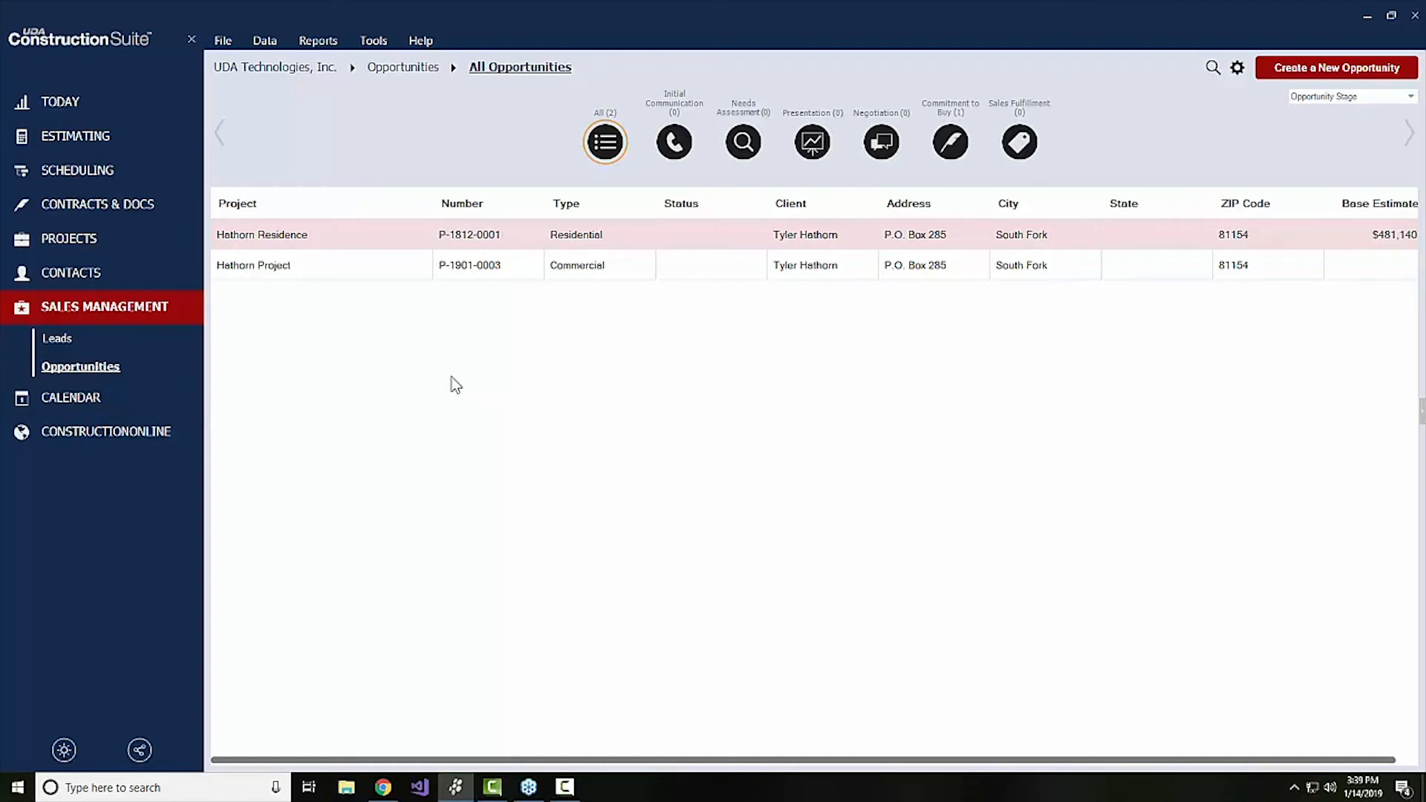
Check the status in the Hathorn Residence opportunity details, leave them without changes, and return to the opportunities list
click(292, 235)
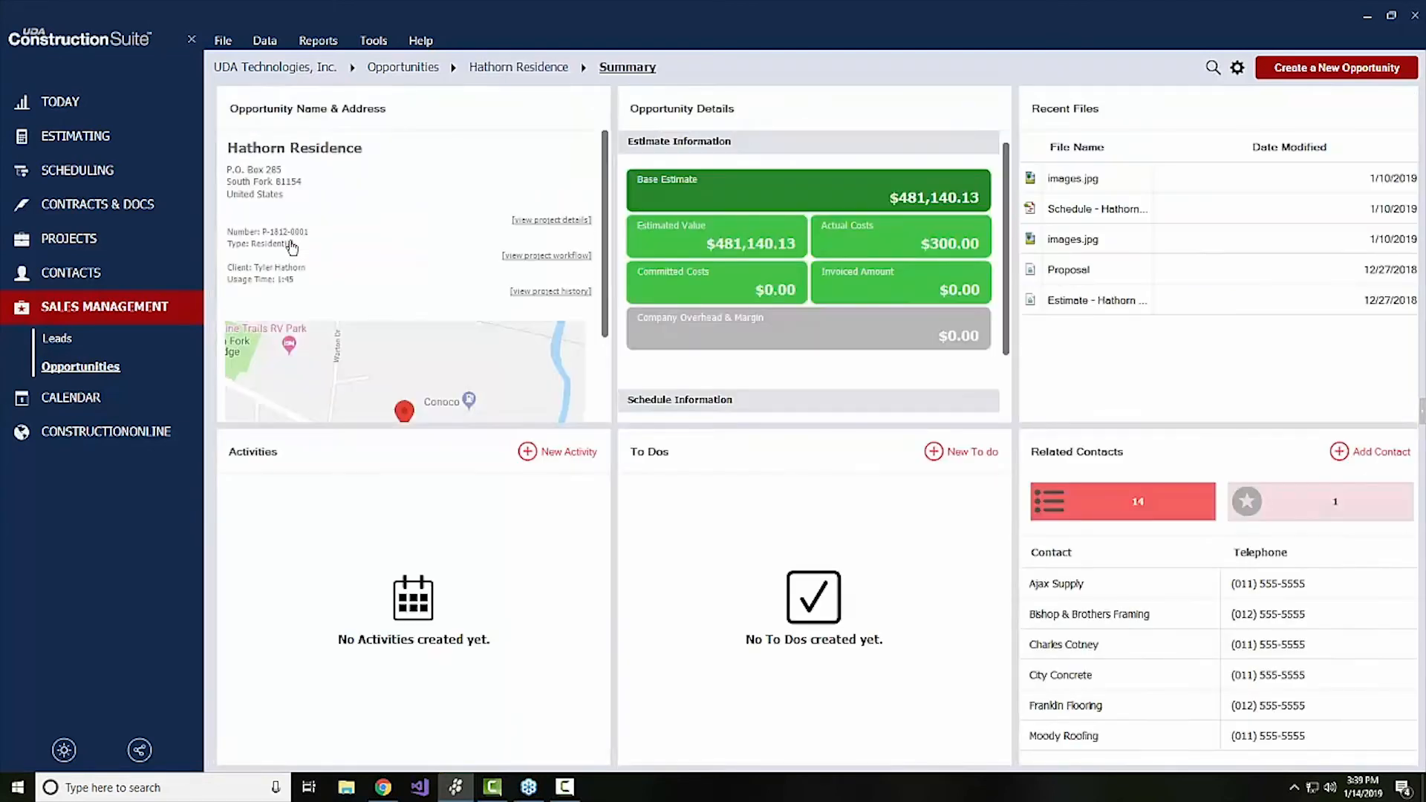
click(533, 224)
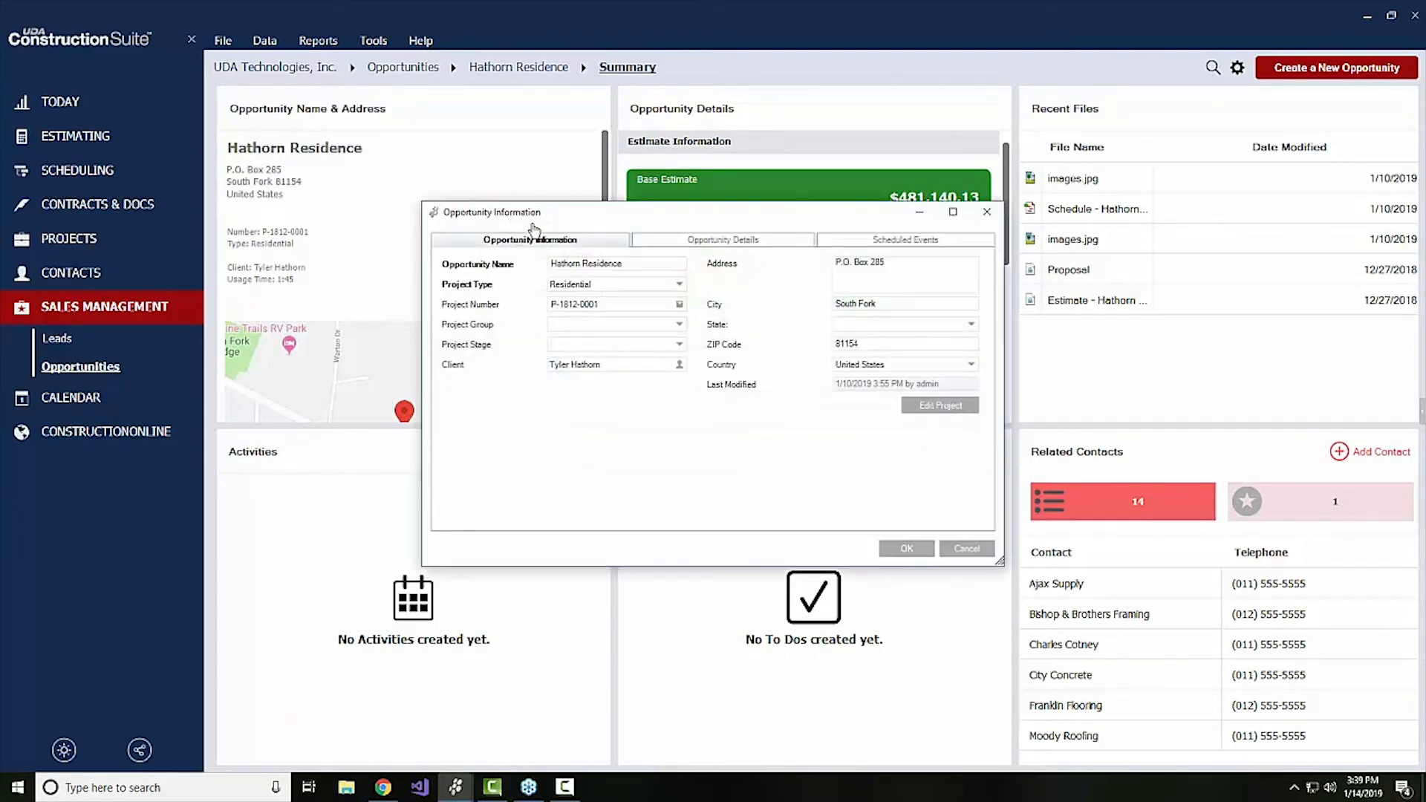
click(708, 242)
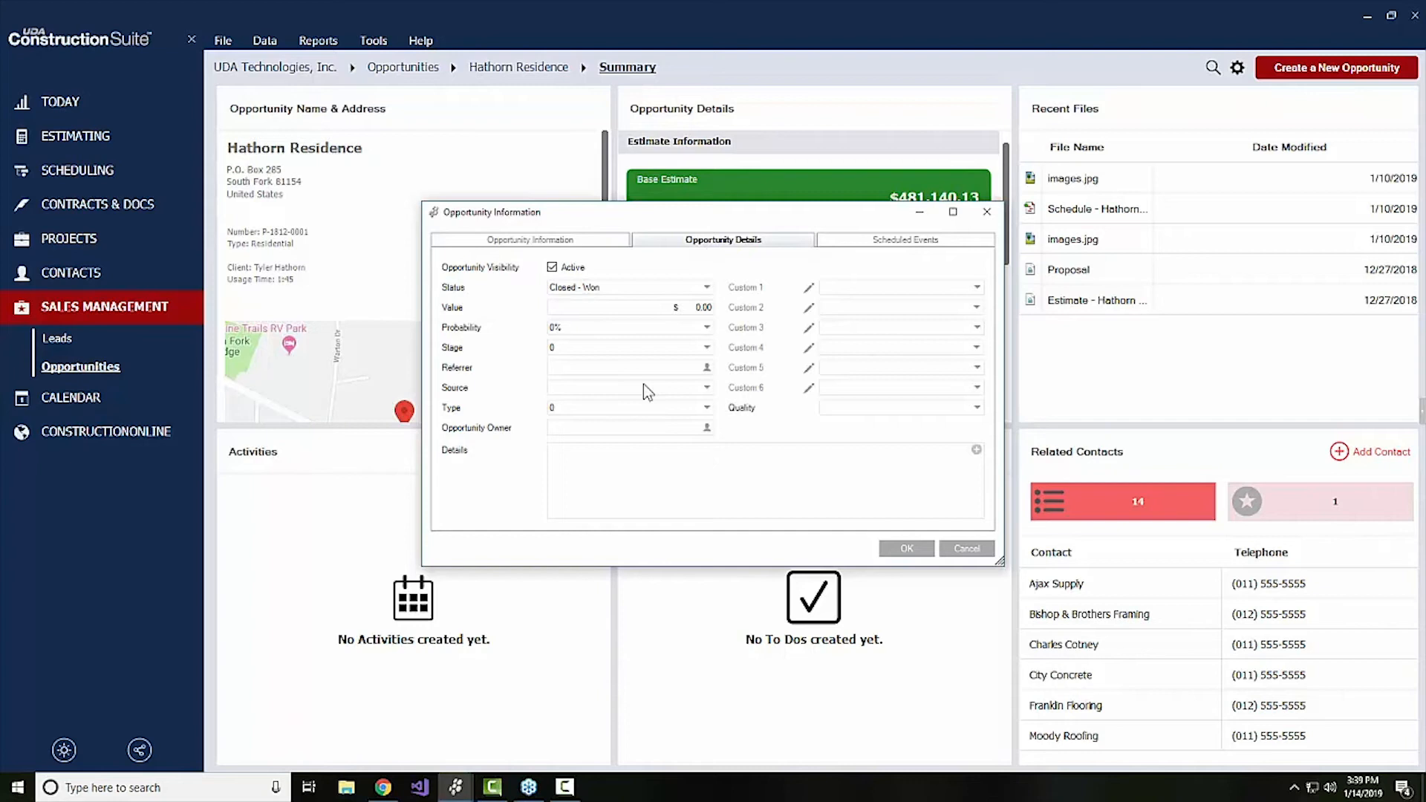
click(967, 550)
click(89, 371)
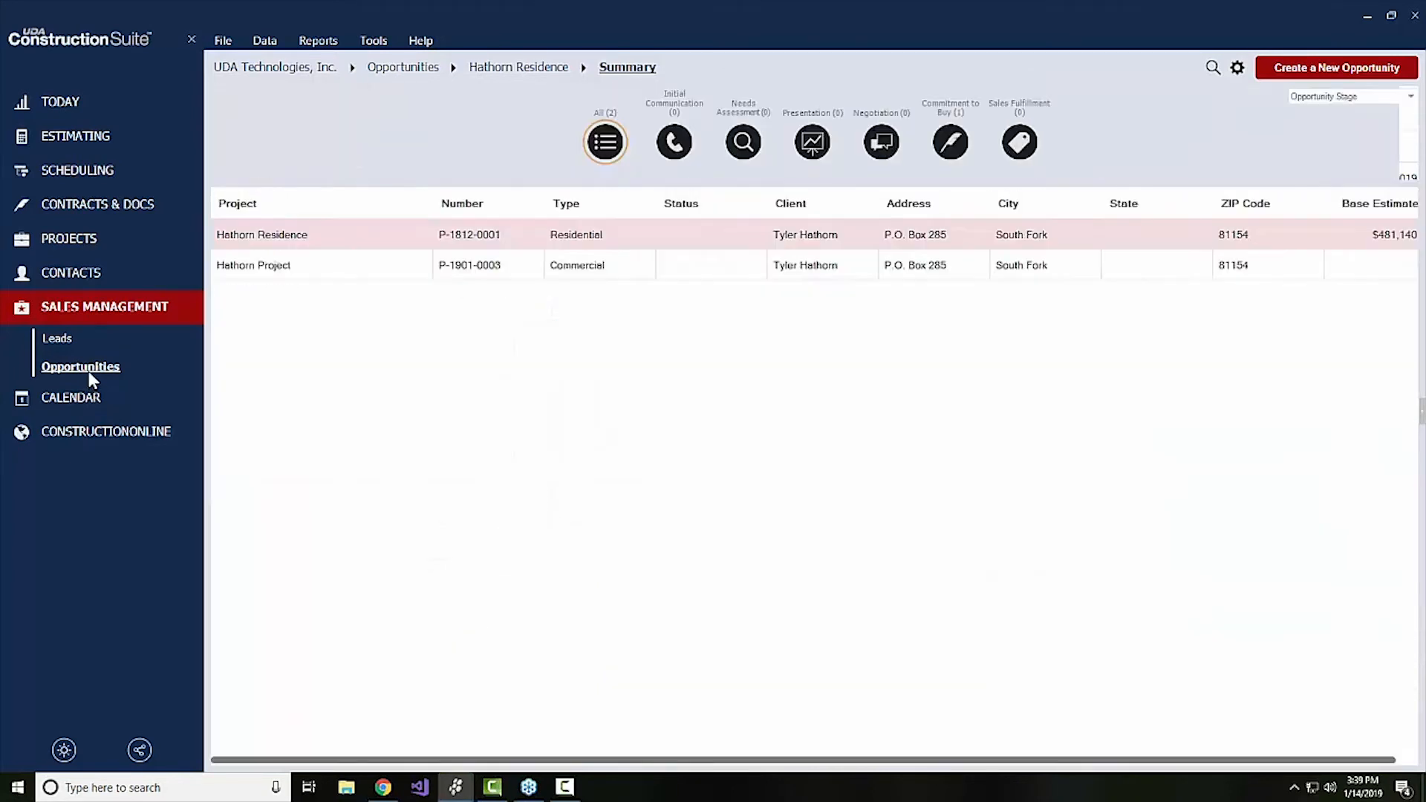
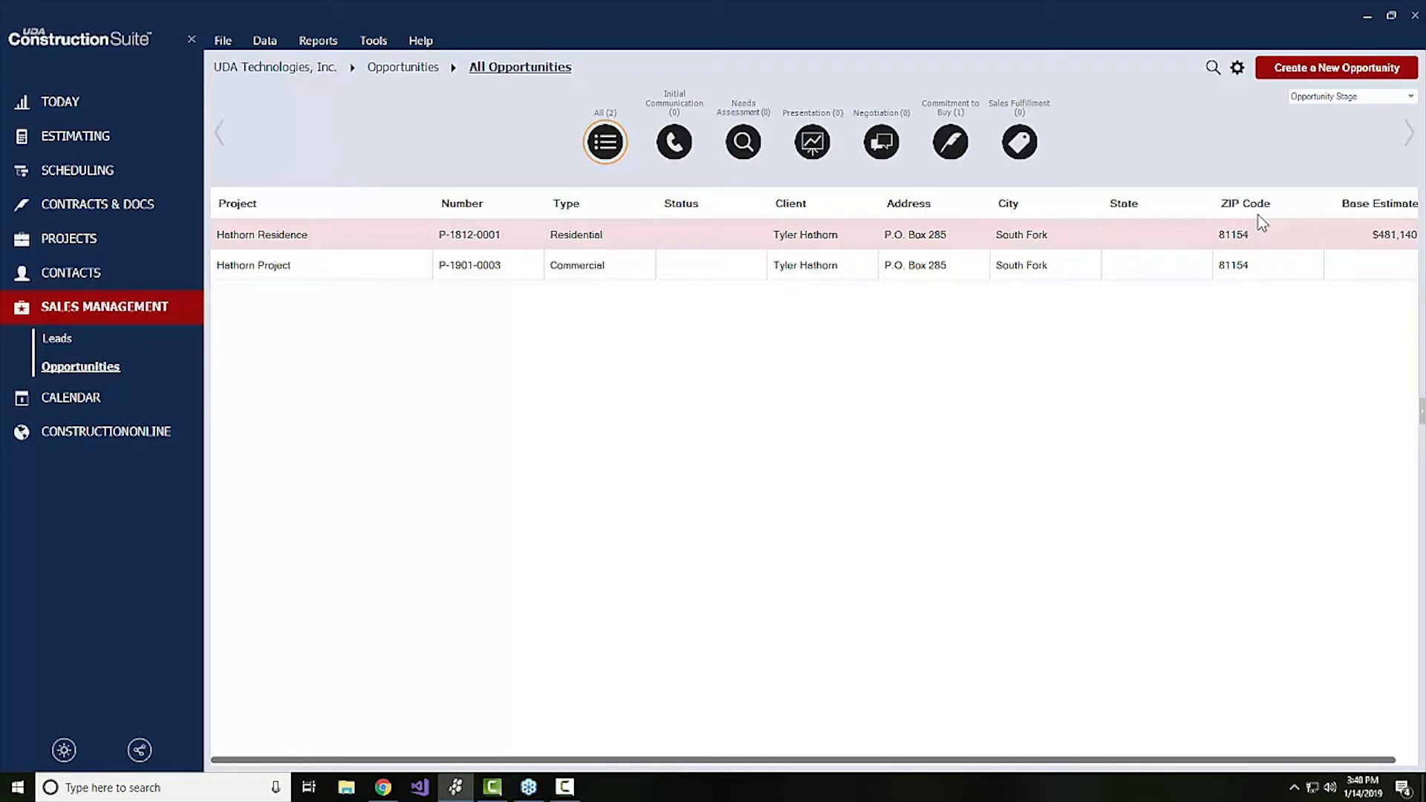
Look over the actions available for opportunities, and open the Hathorn Residence summary from the list of all projects
click(1238, 68)
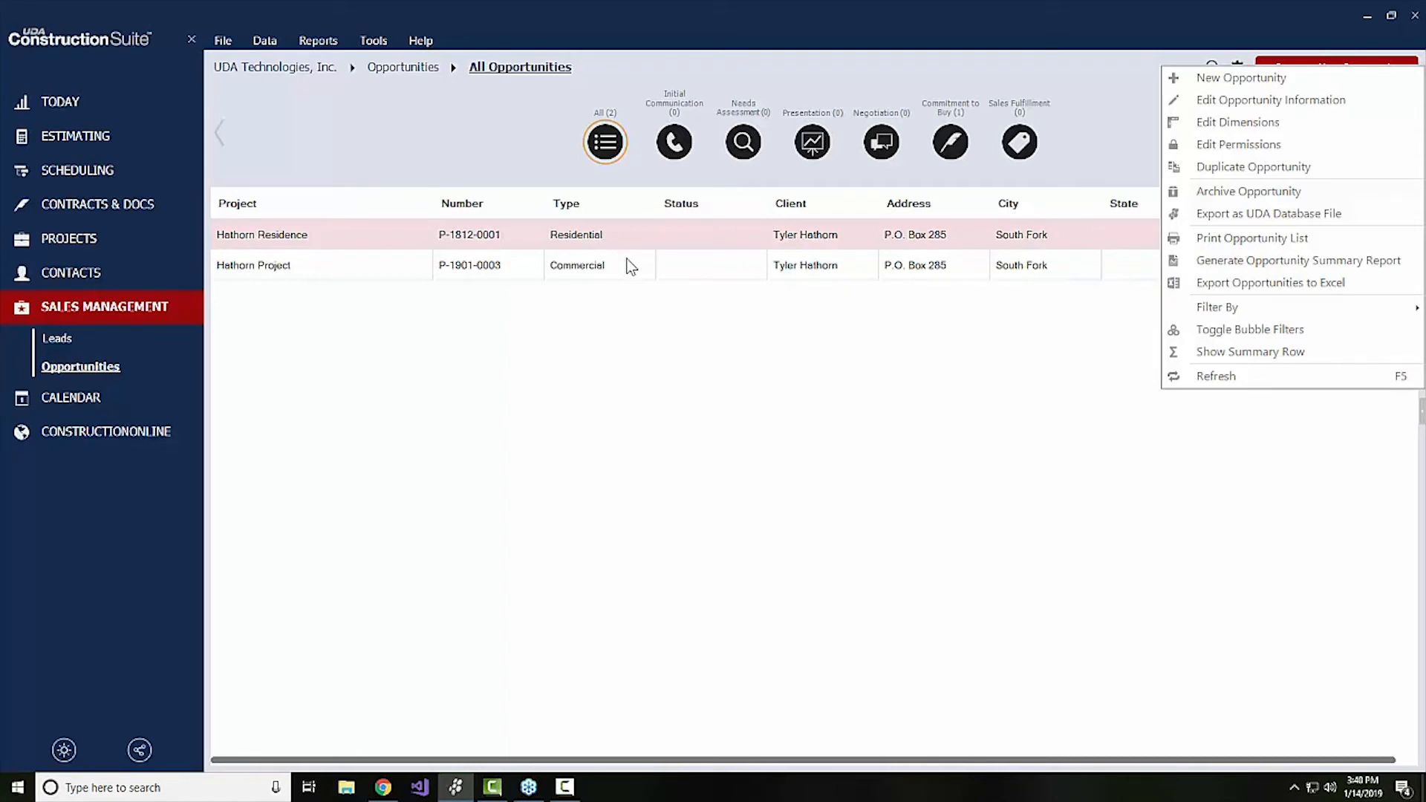
click(567, 373)
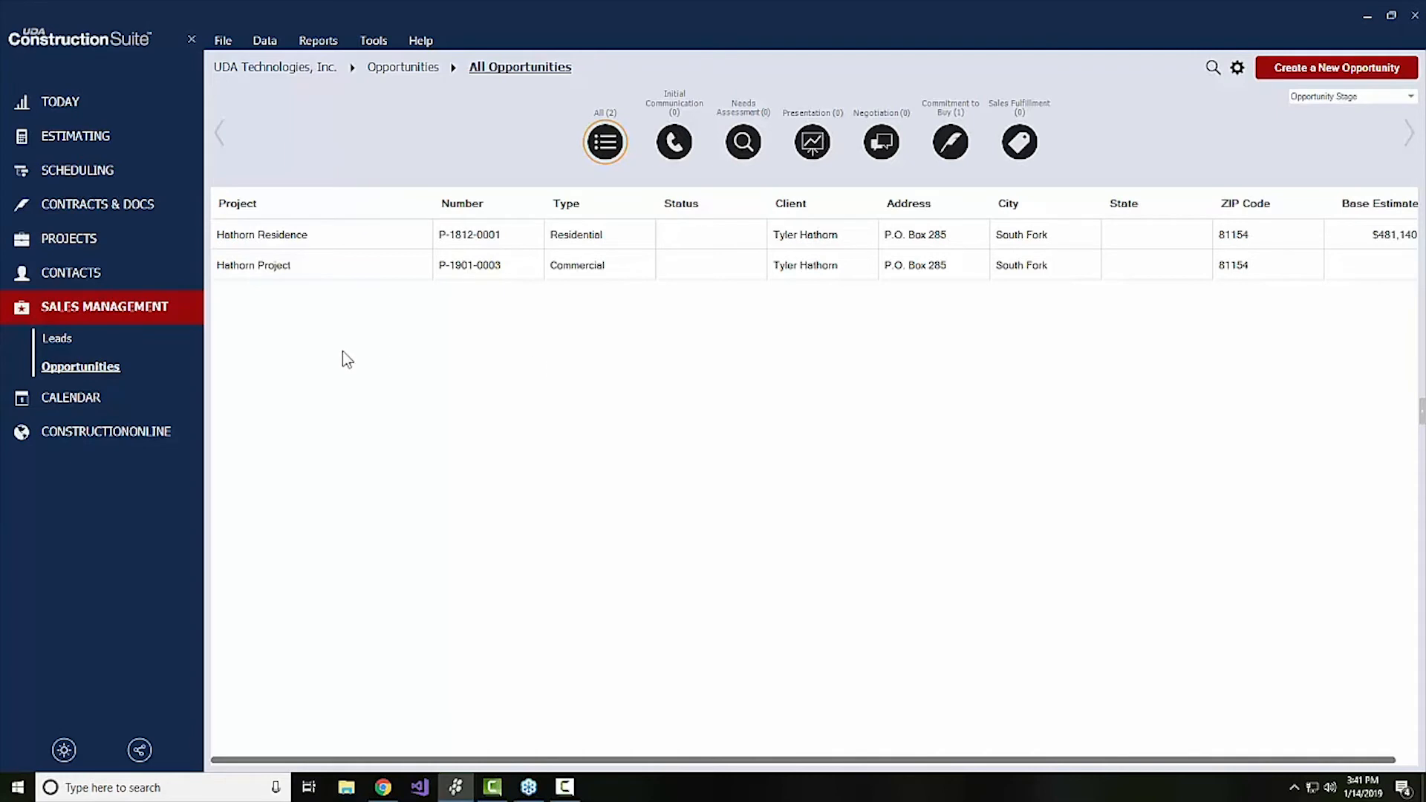
click(68, 242)
click(58, 273)
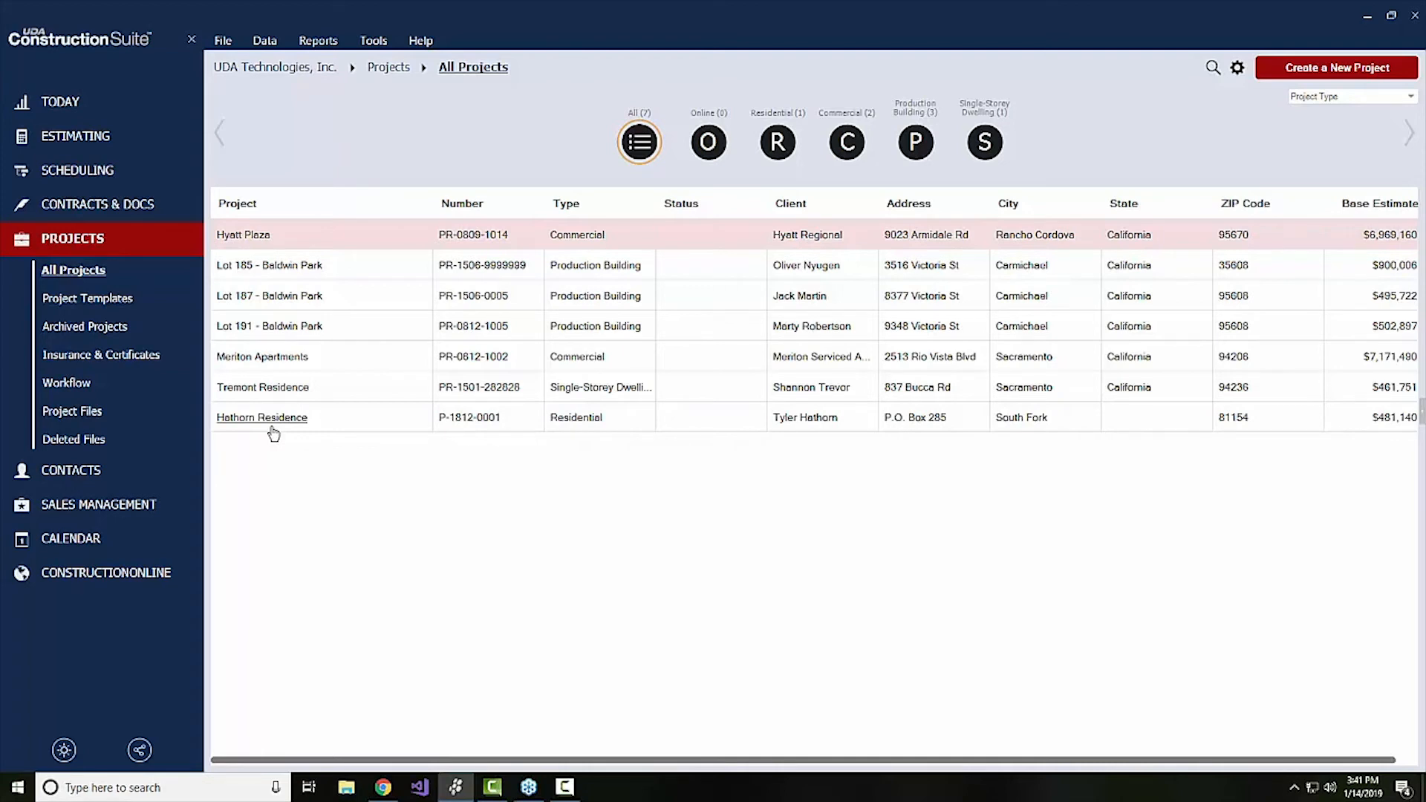
click(278, 422)
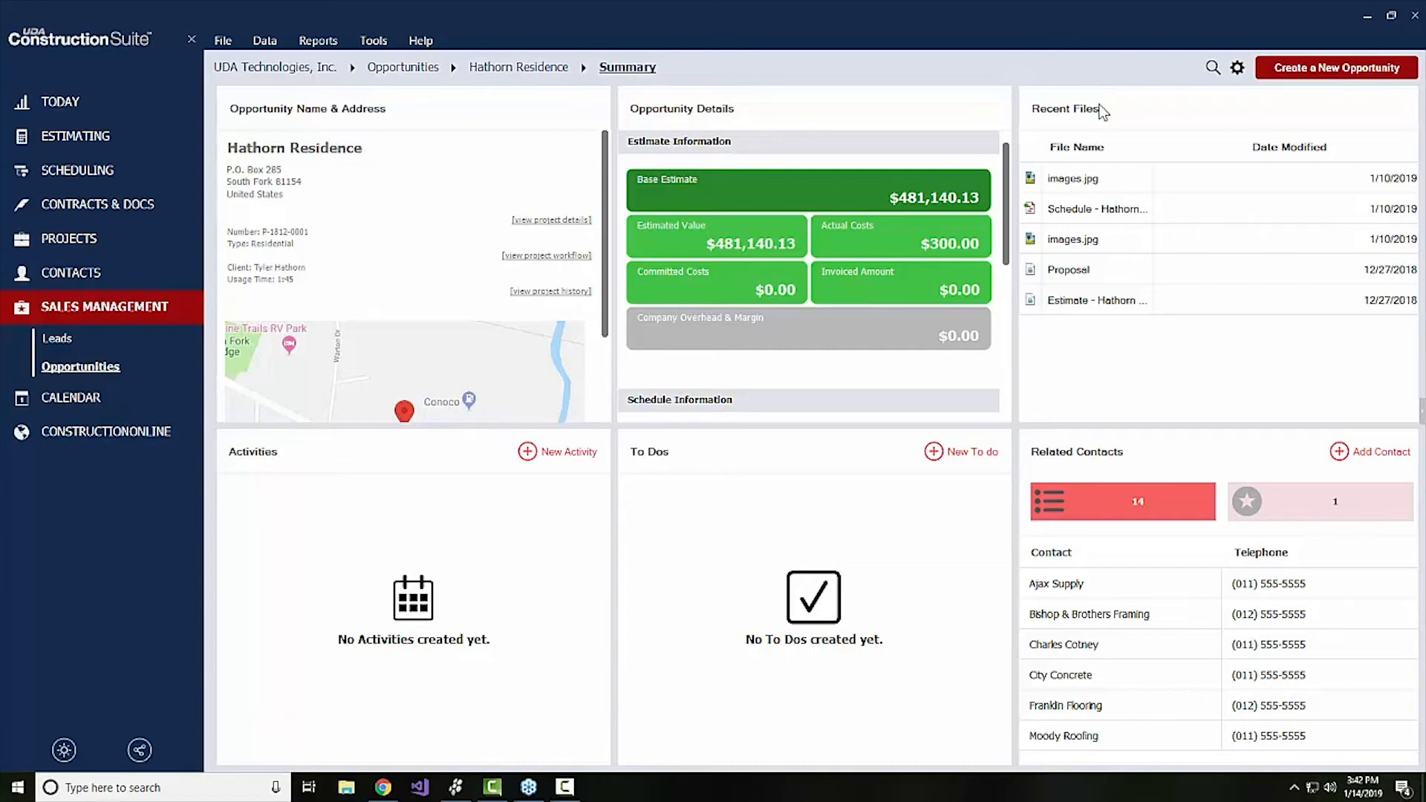
Open the Hathorn Residence from the opportunities list, examine its estimate, schedule and map information, and return to all opportunities
click(99, 371)
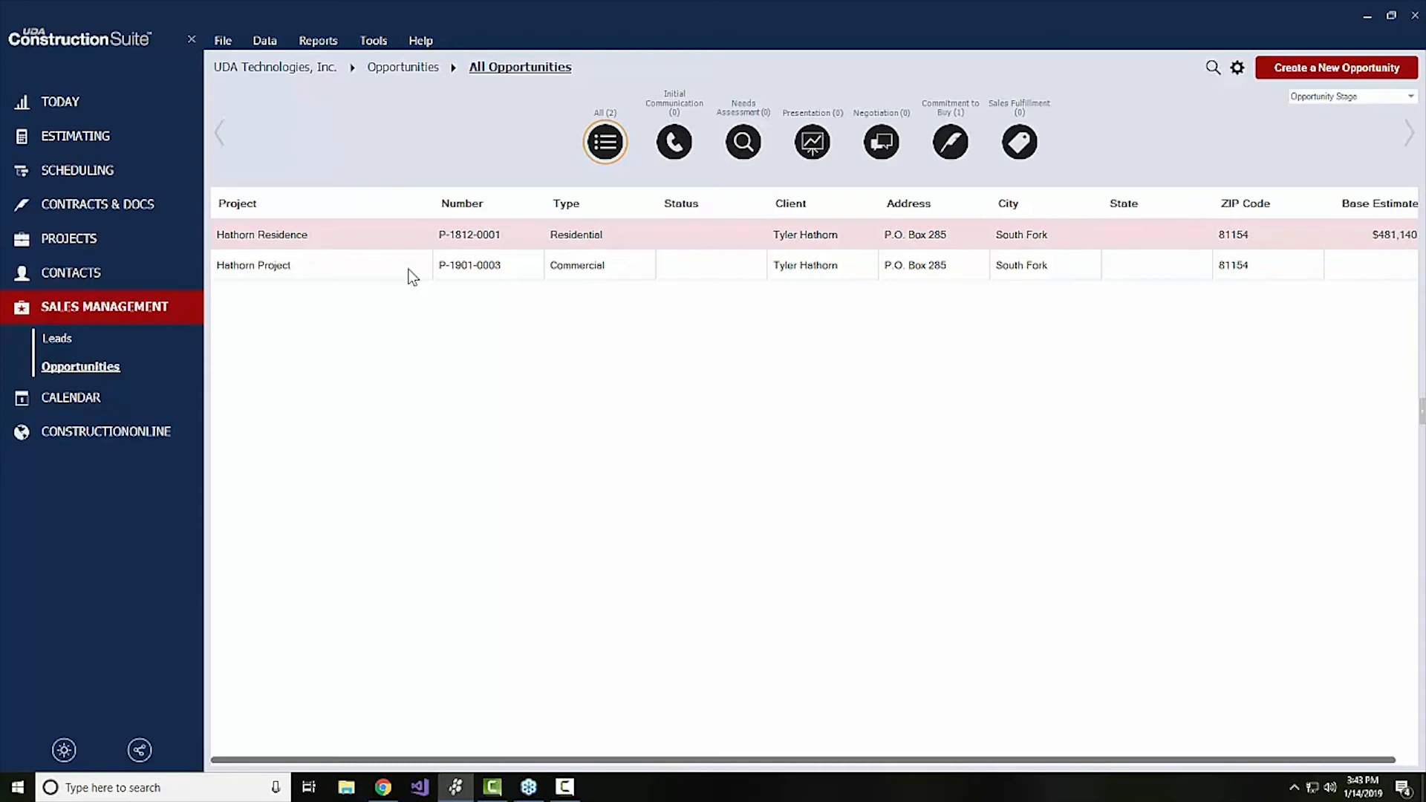
click(286, 235)
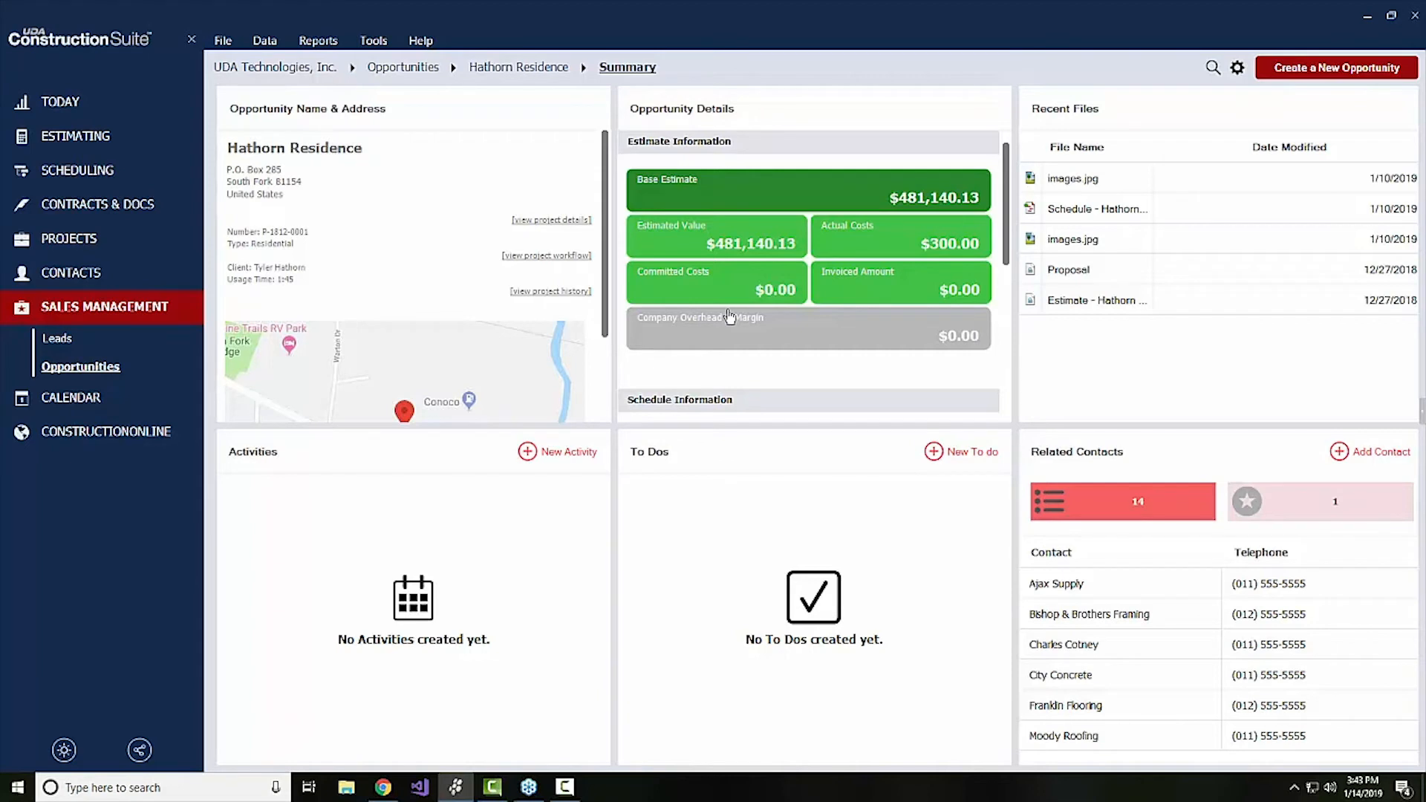
scroll(667, 336, down, 3)
scroll(667, 332, down, 1)
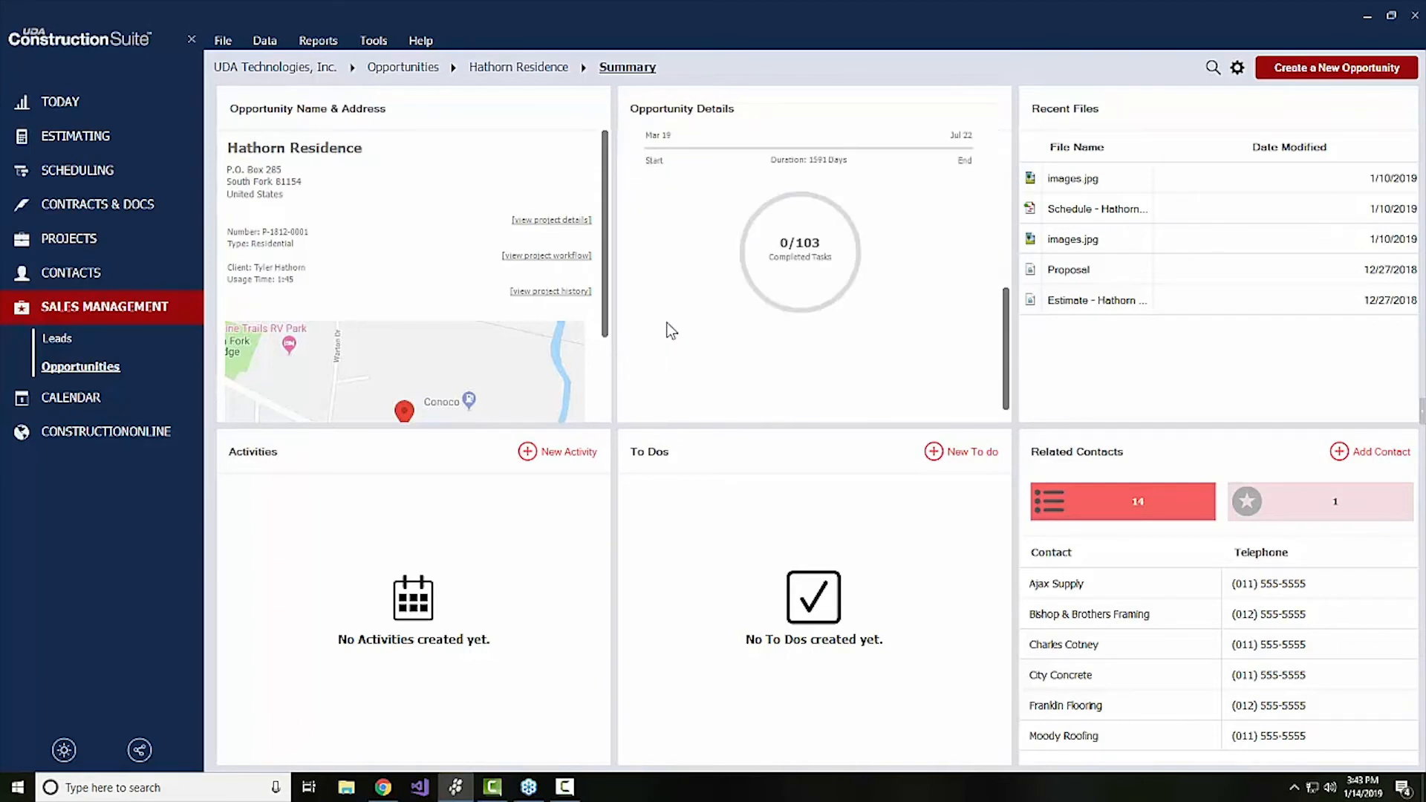
scroll(672, 332, up, 3)
scroll(671, 330, up, 1)
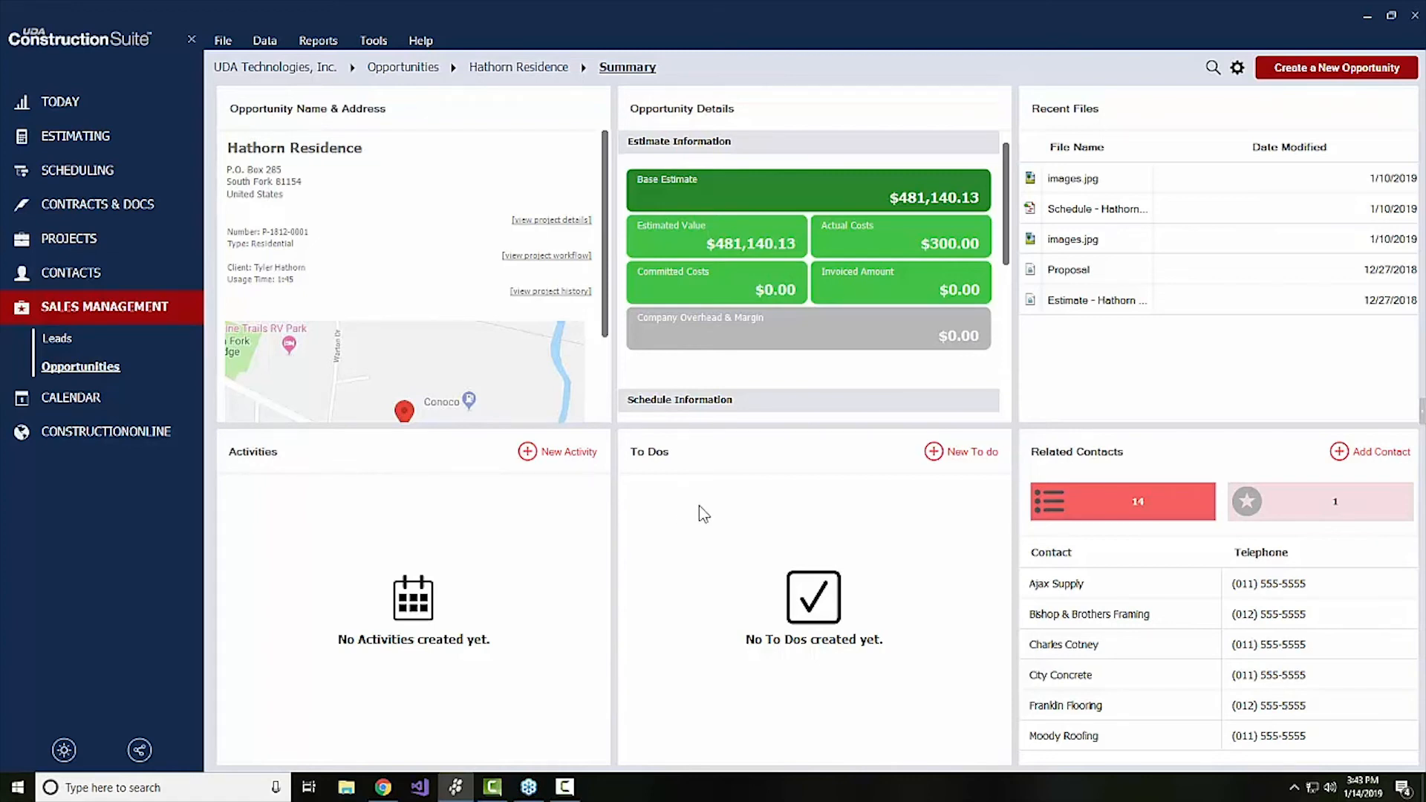
scroll(435, 362, down, 2)
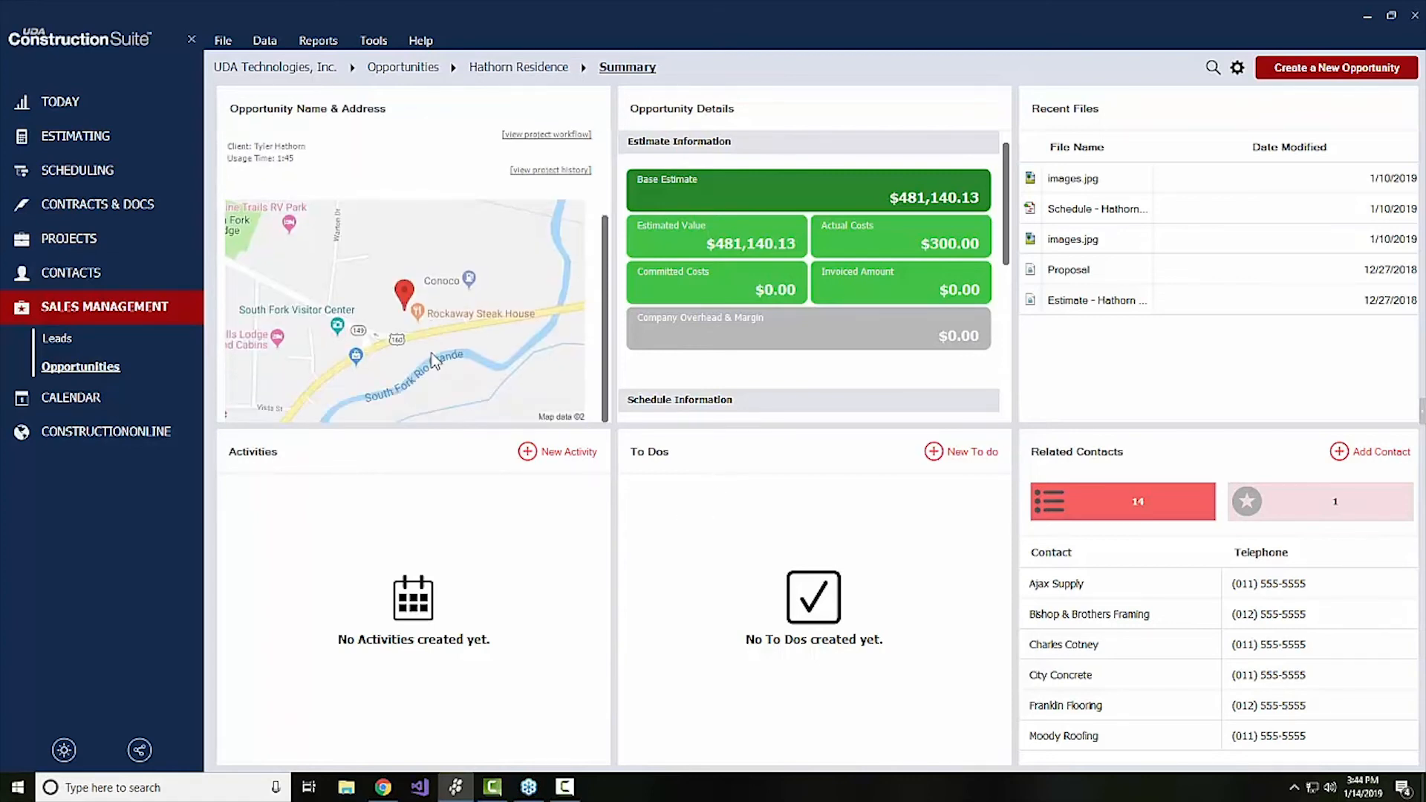
scroll(524, 352, up, 2)
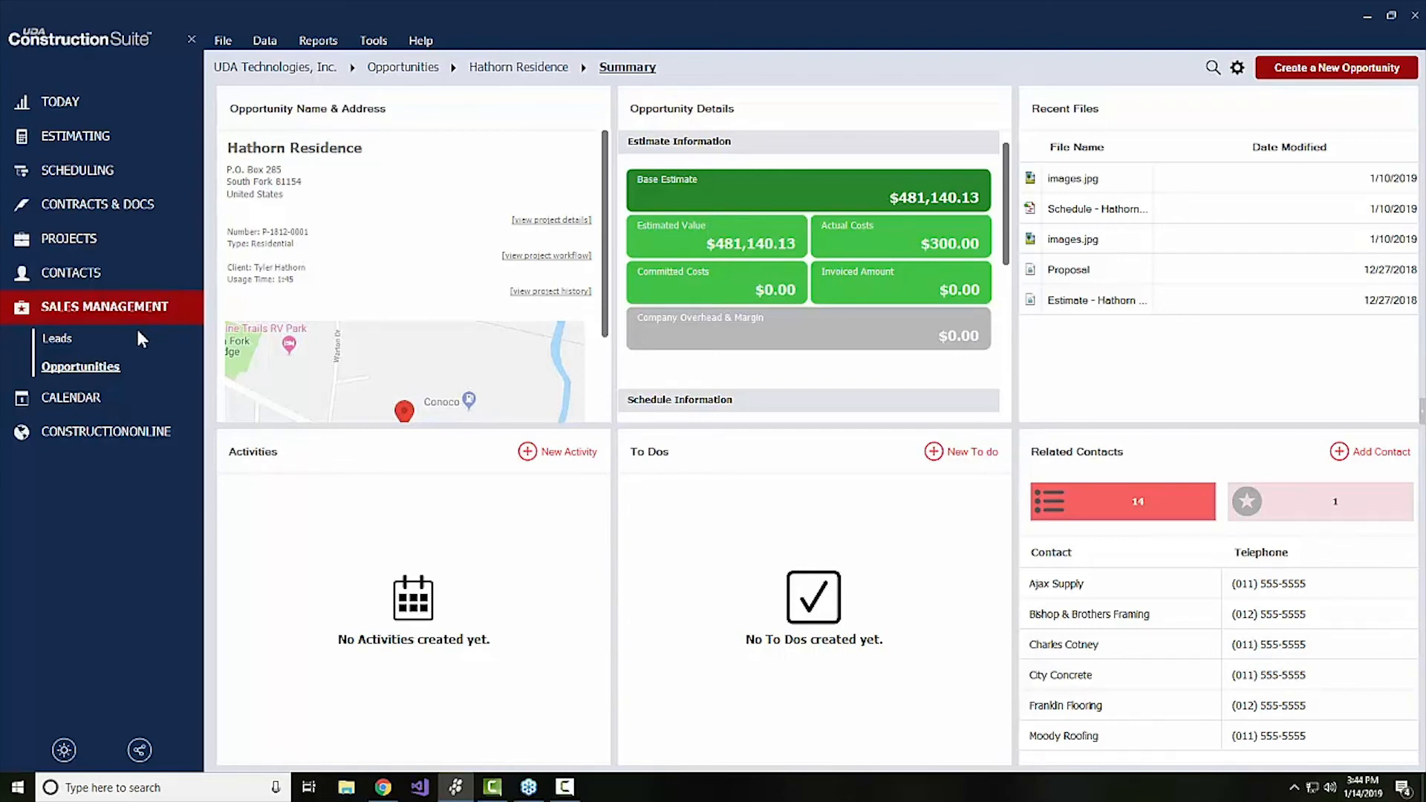
click(399, 75)
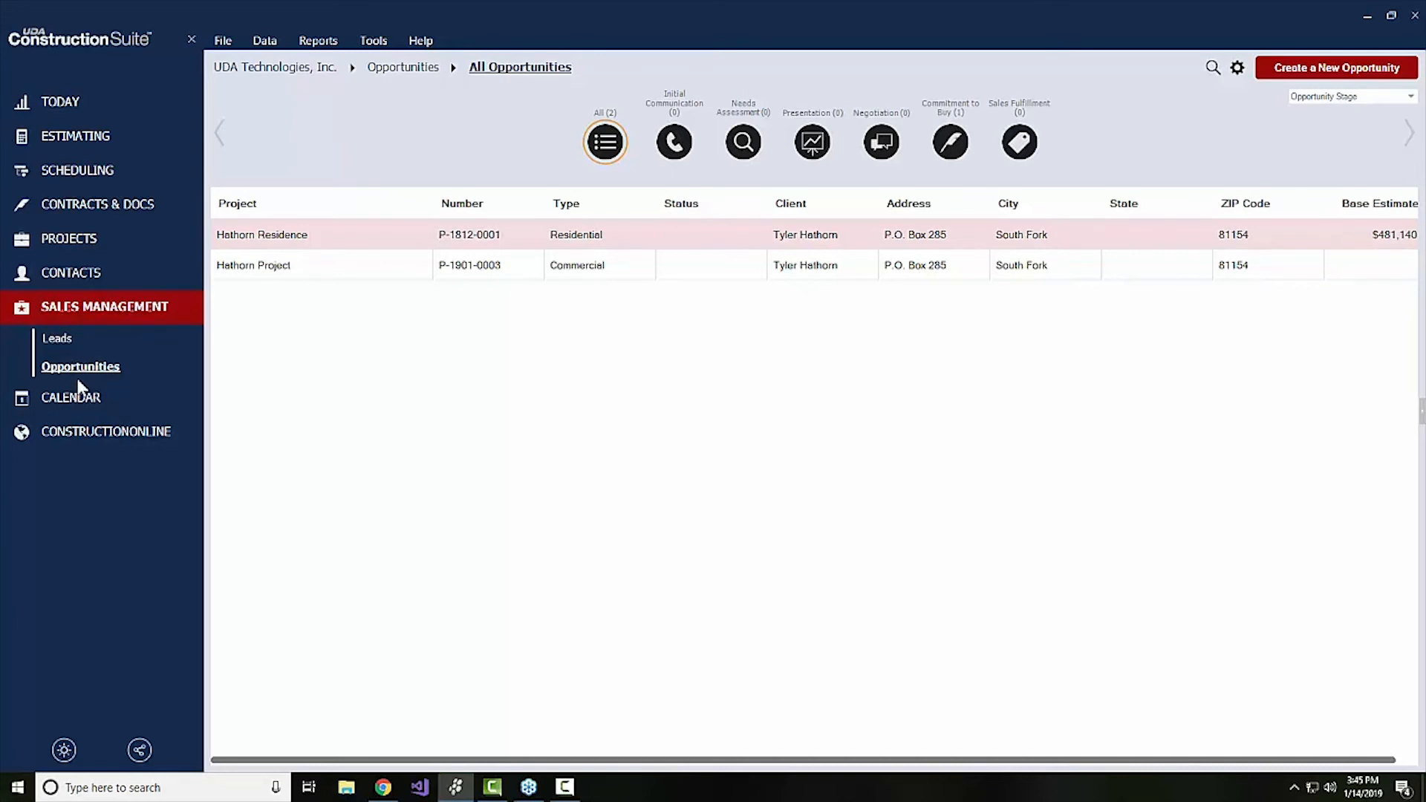
Show the local weather forecast, view the Hathorn Construction lead's summary, and return to the list of all leads
click(65, 749)
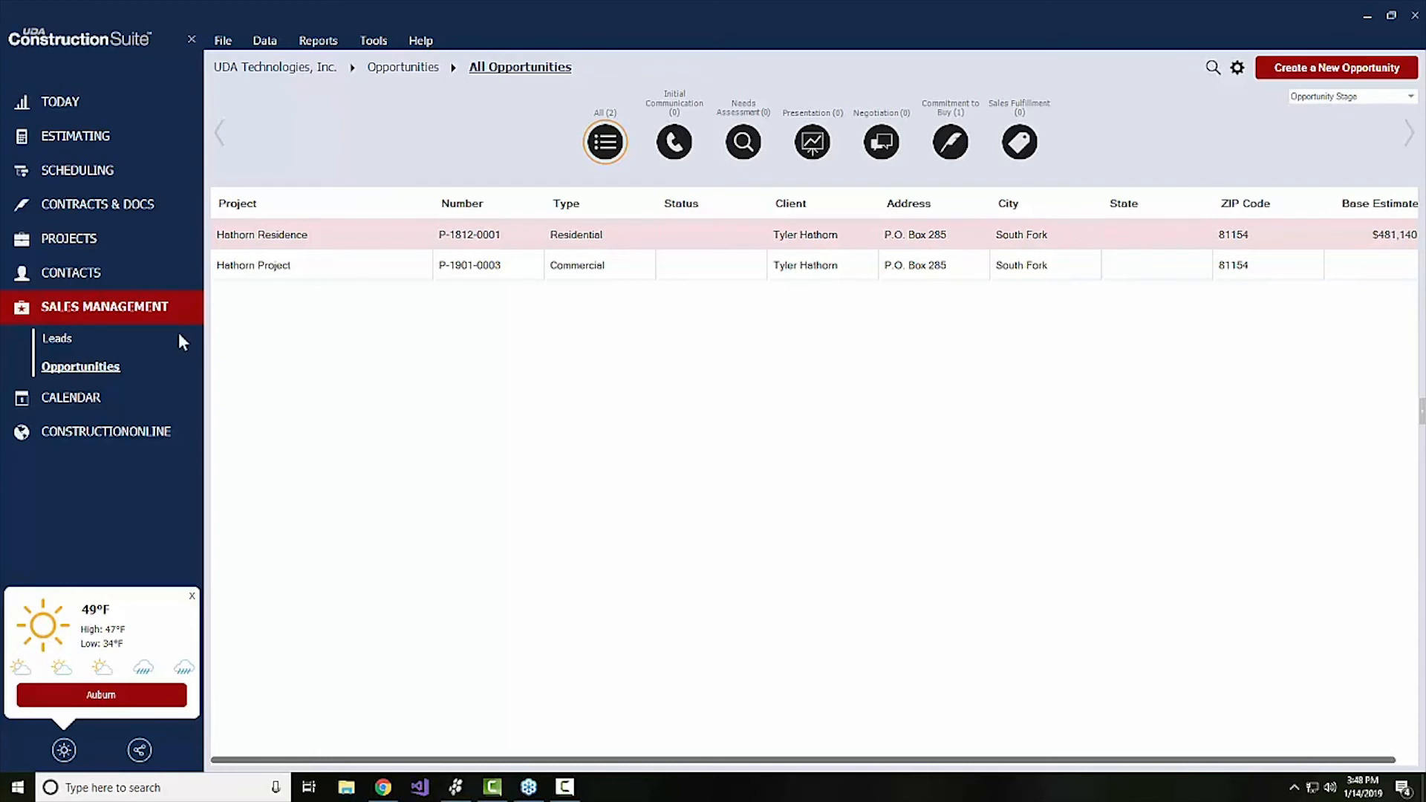
click(57, 340)
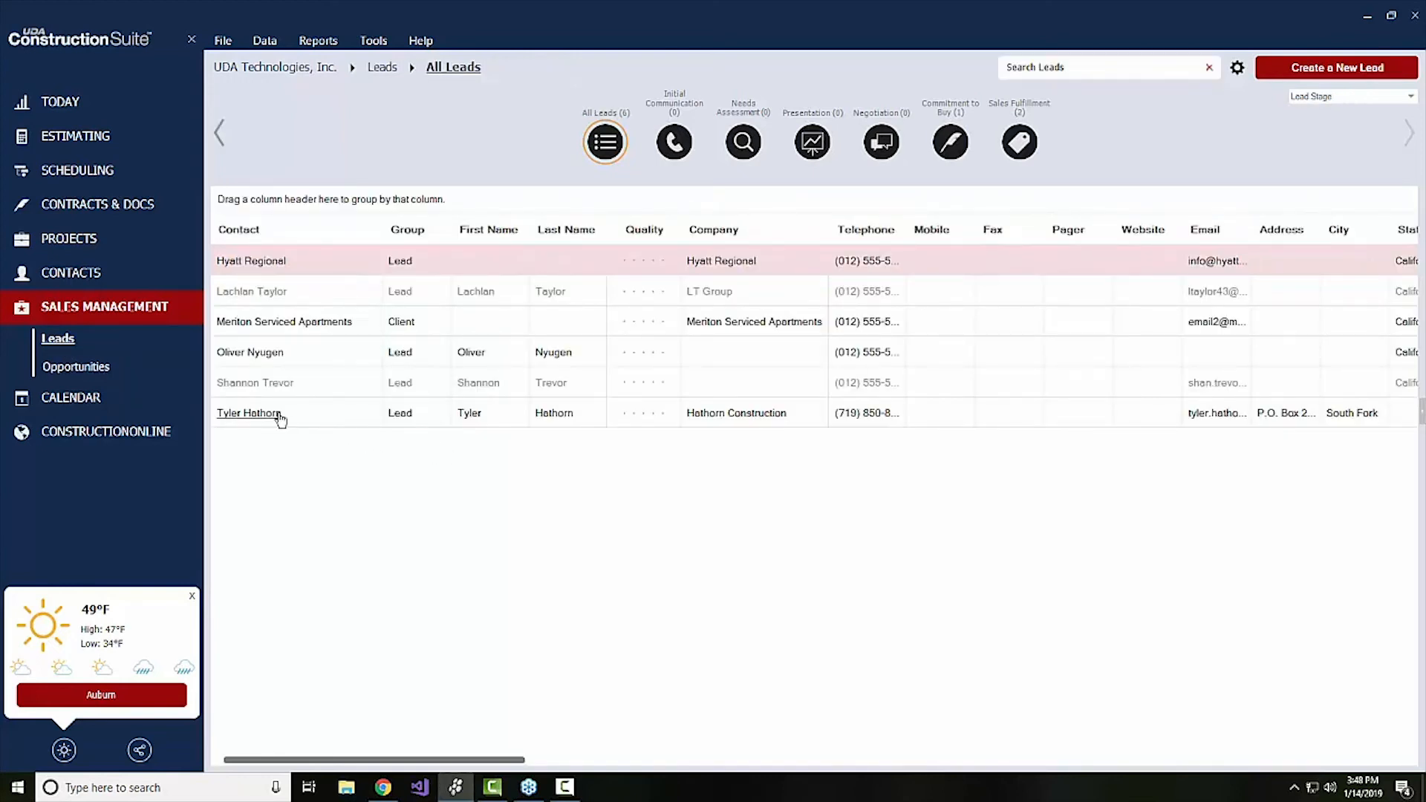
click(280, 419)
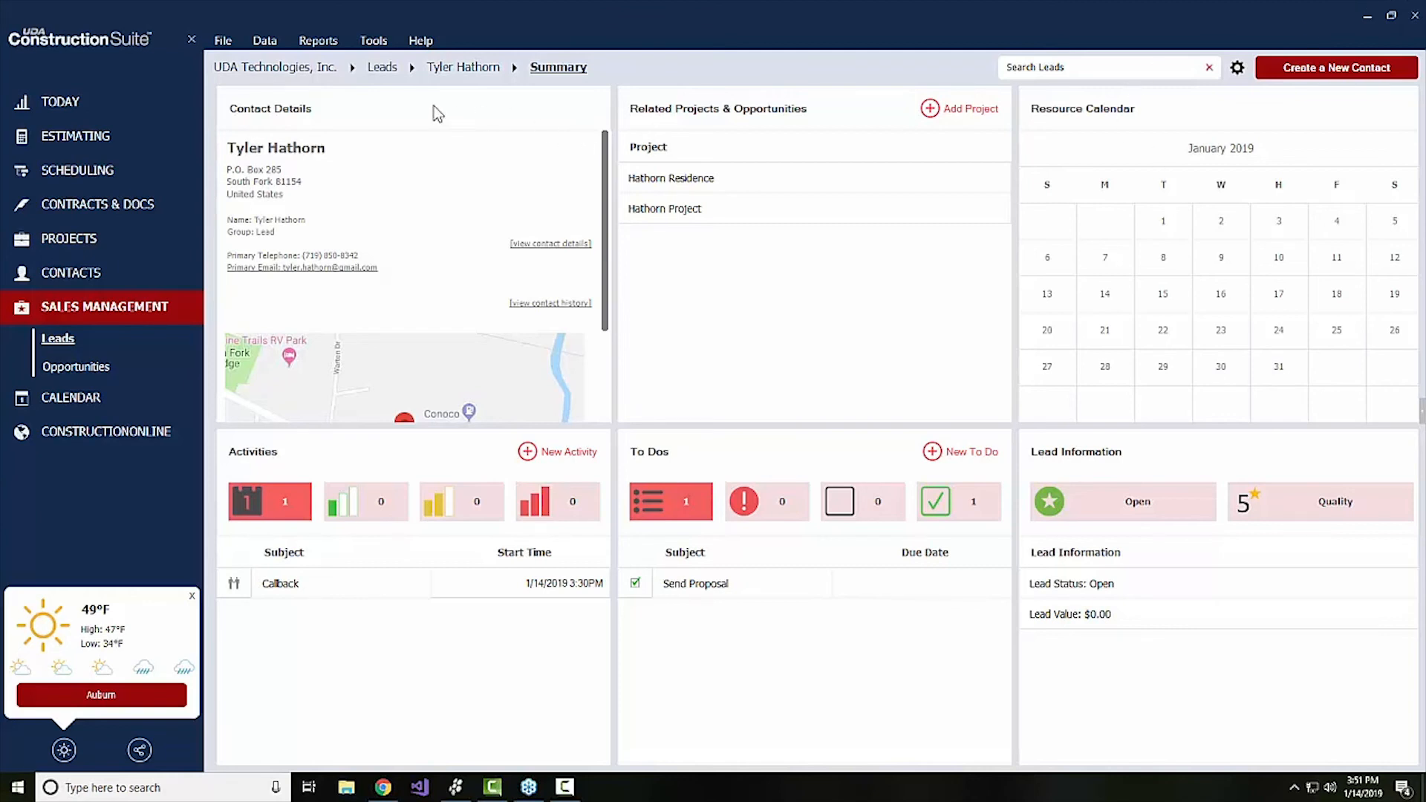
click(382, 68)
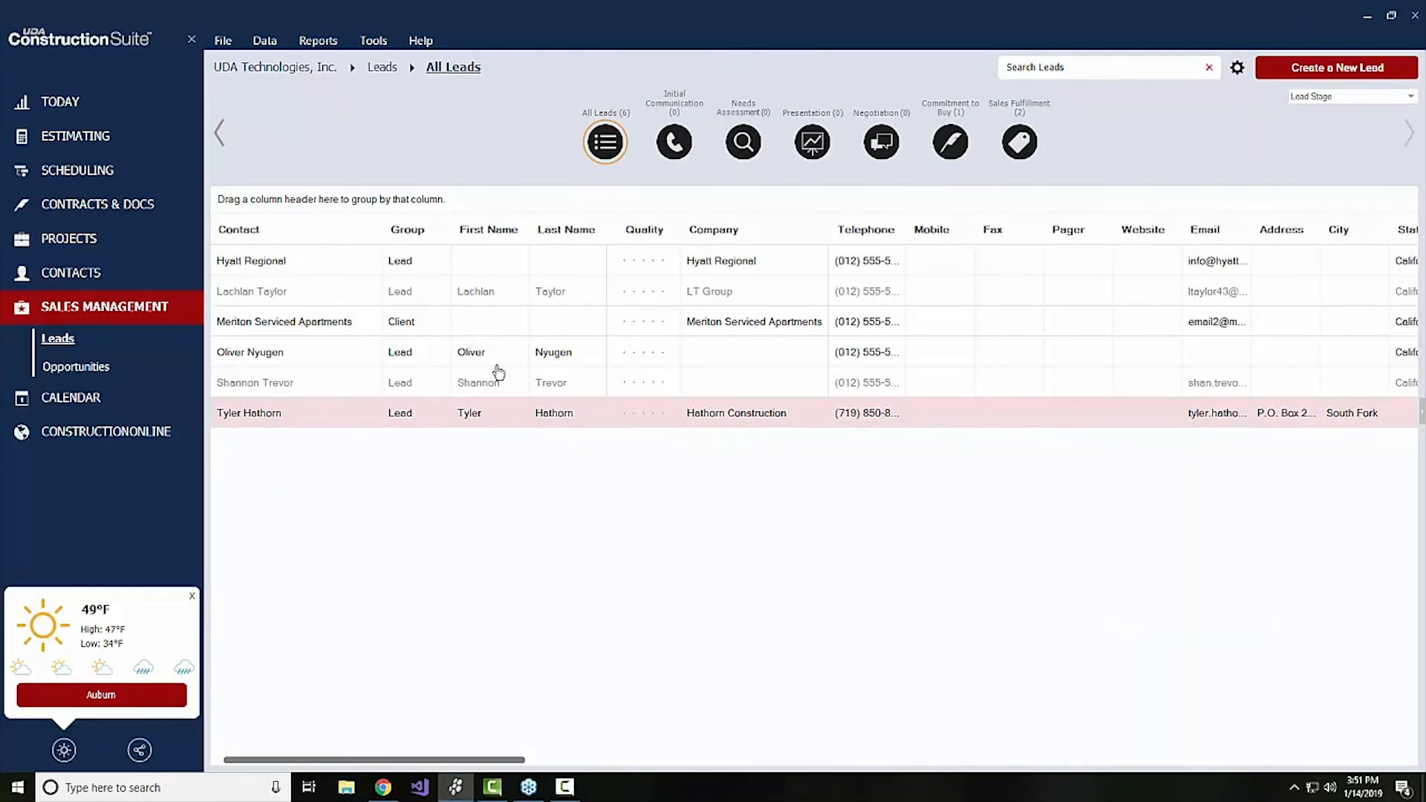
Start a new lead, examine the stage and type choices in its lead details, and discard it
right_click(341, 416)
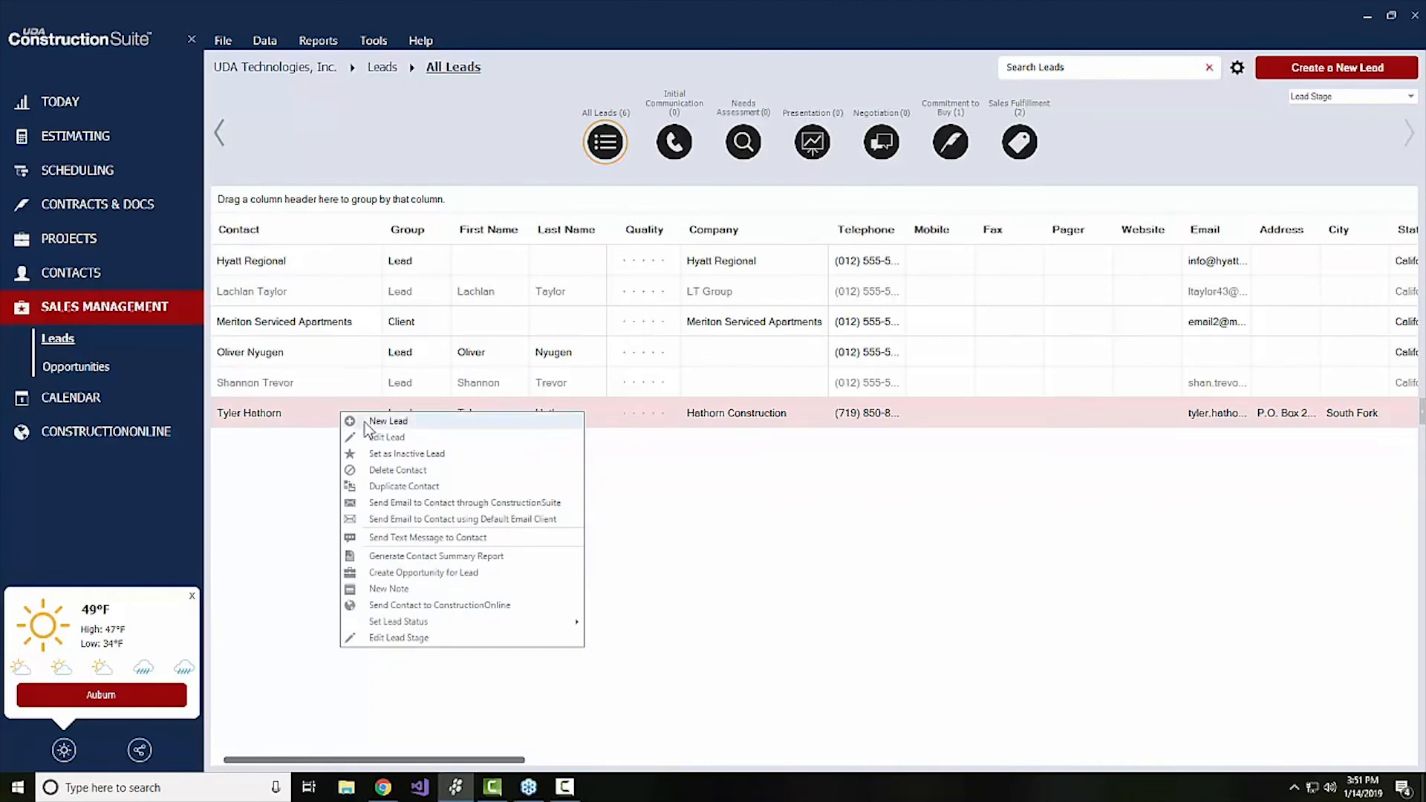
click(365, 422)
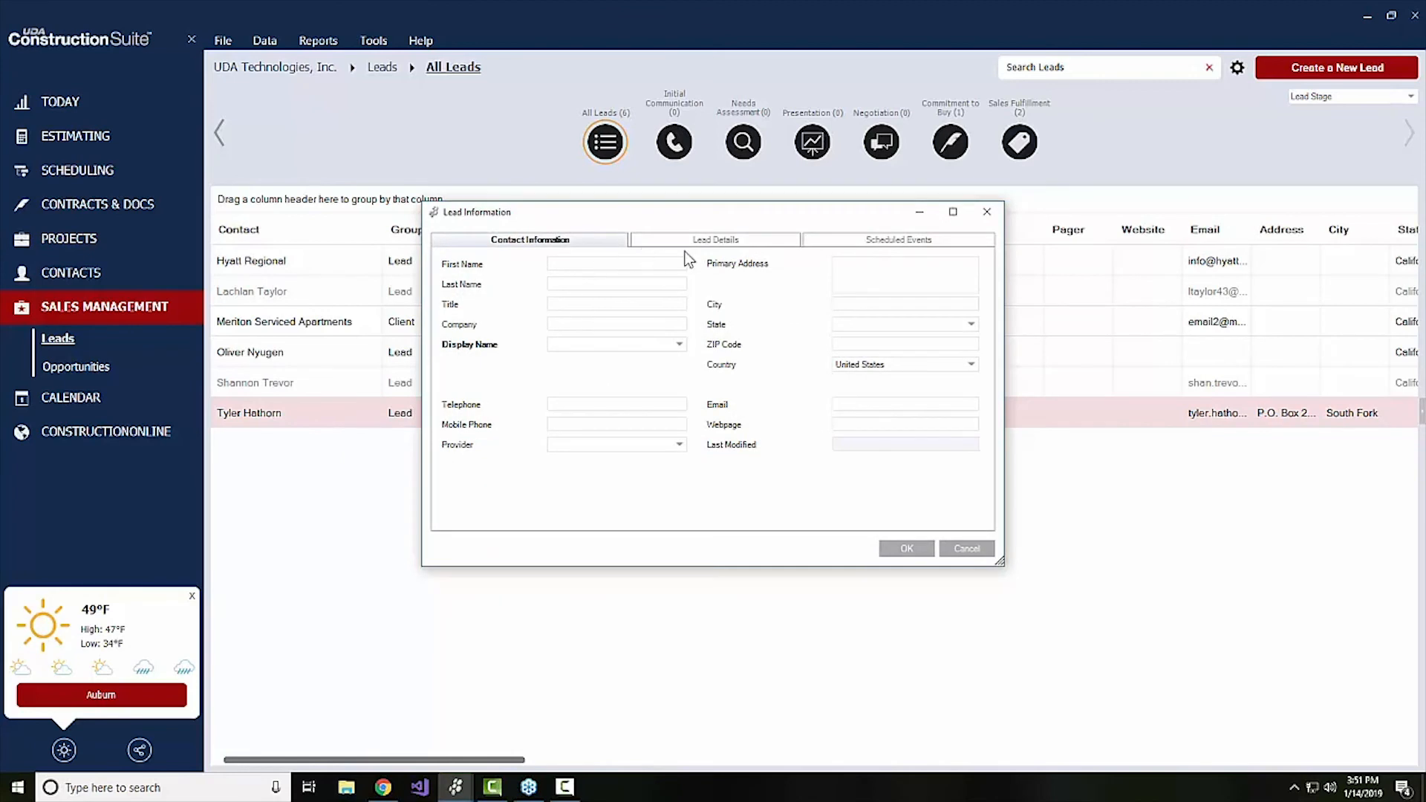
click(707, 248)
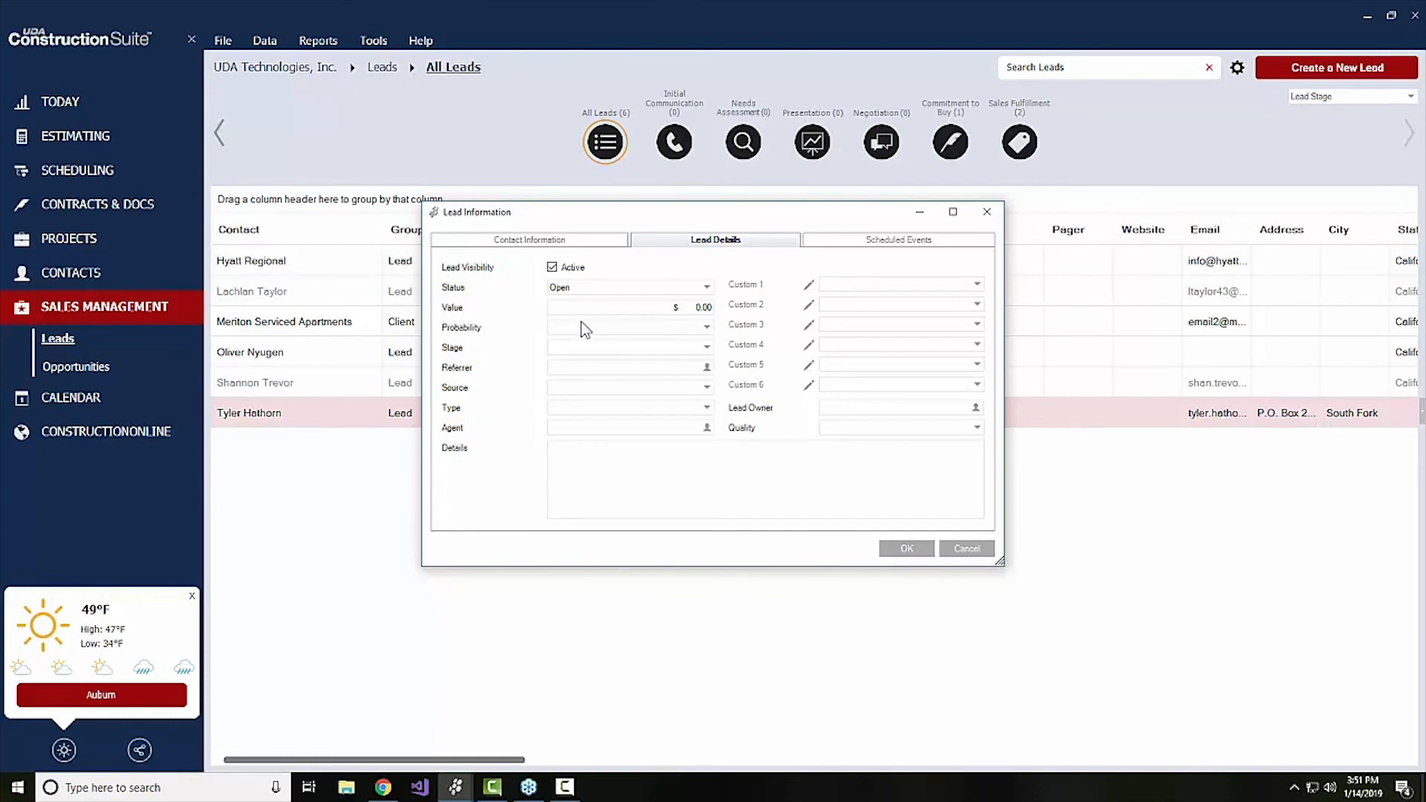
click(605, 347)
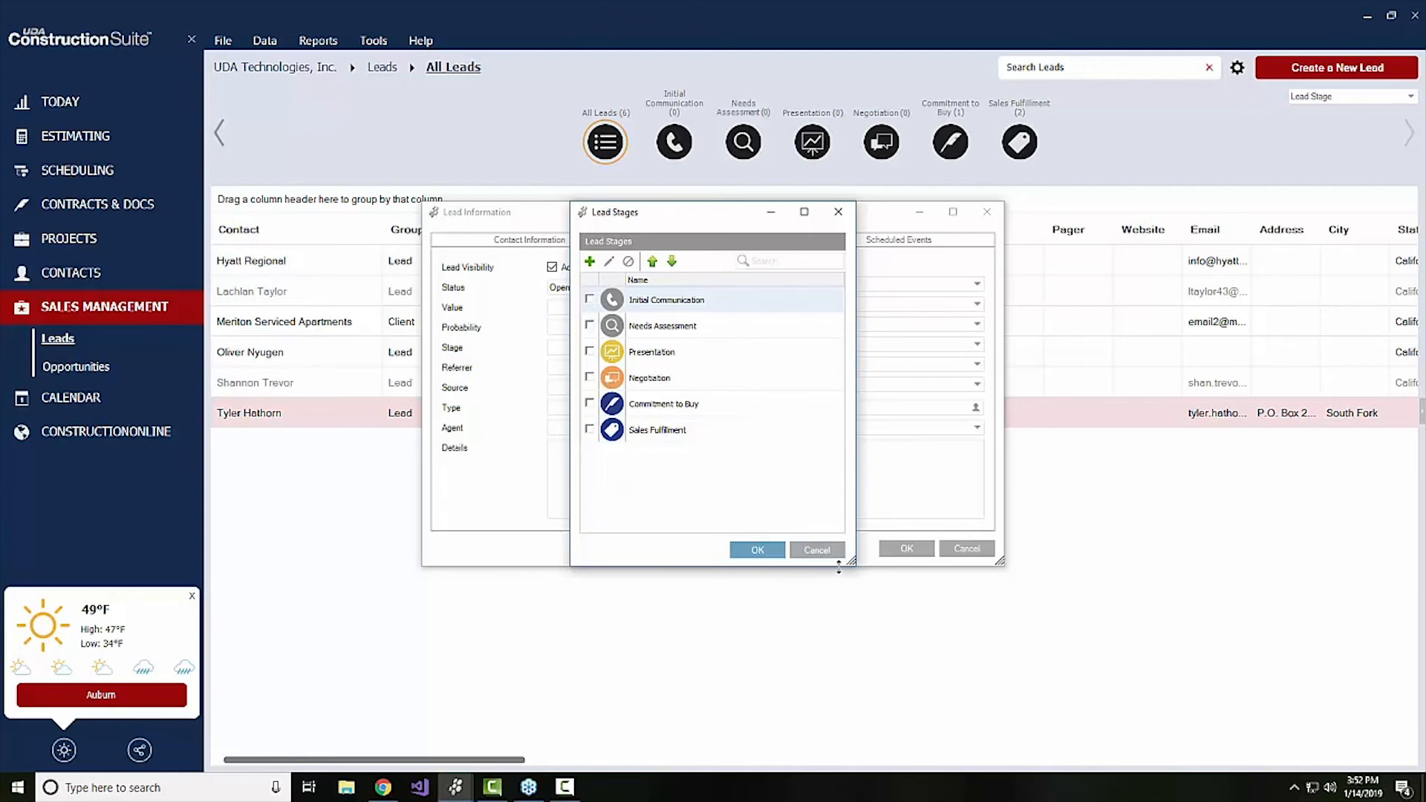
click(821, 550)
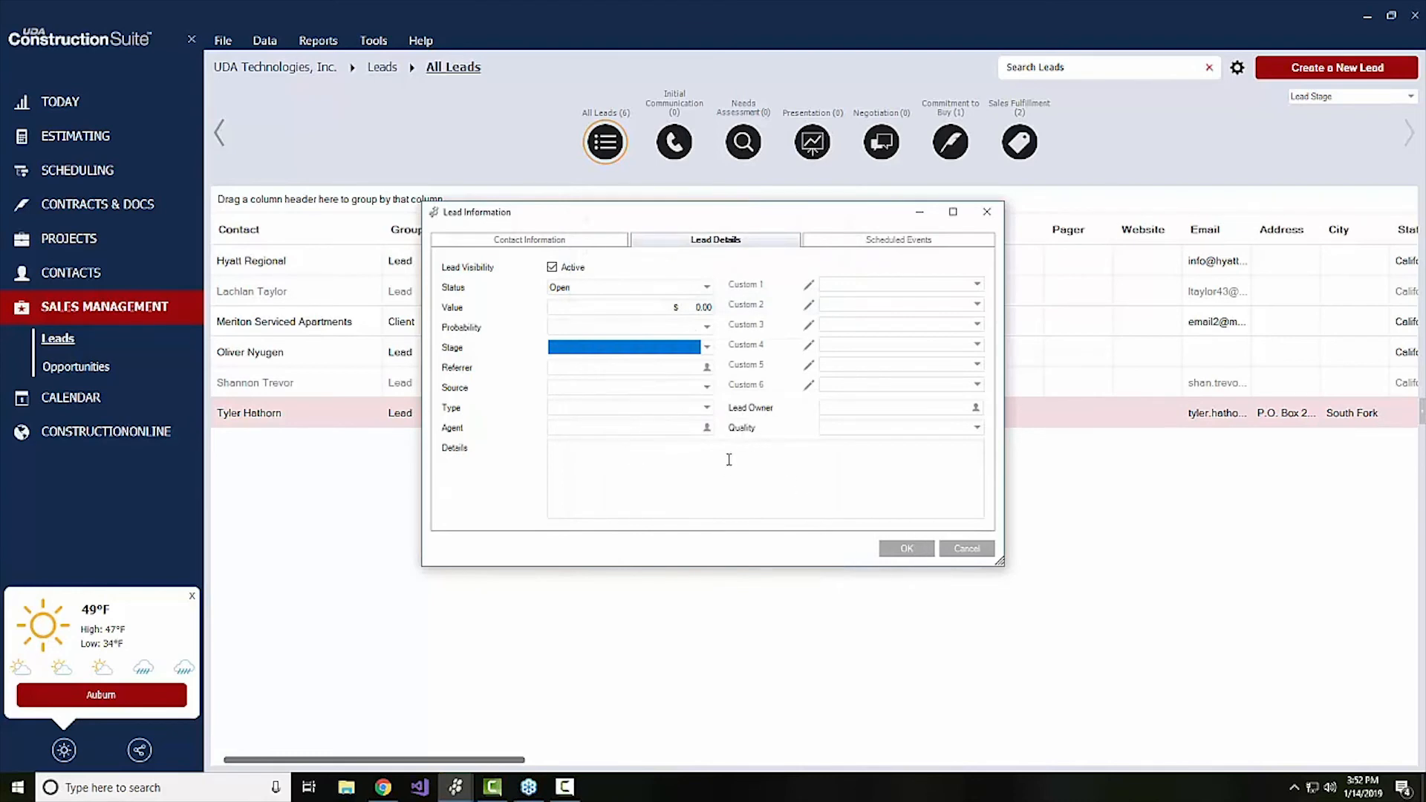
click(578, 407)
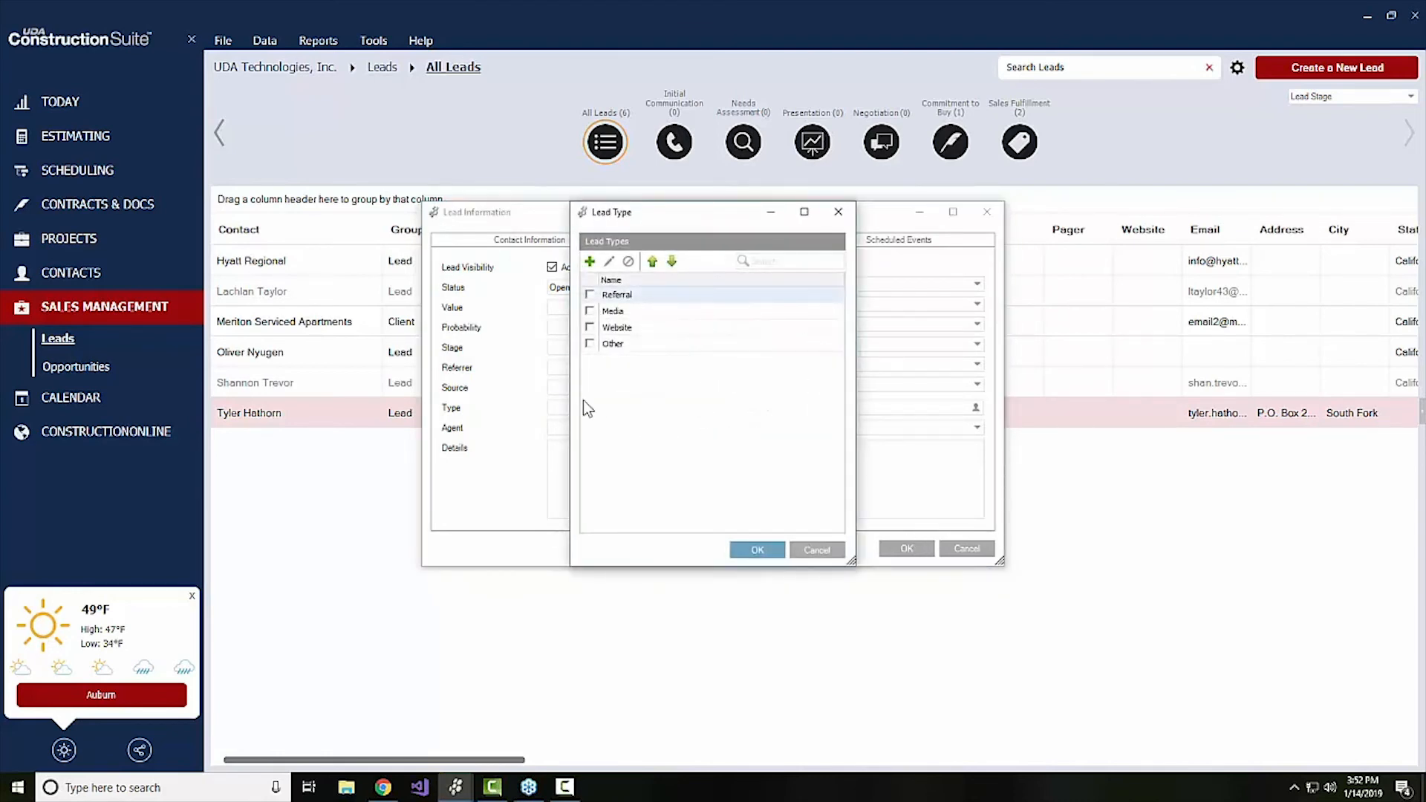
click(826, 547)
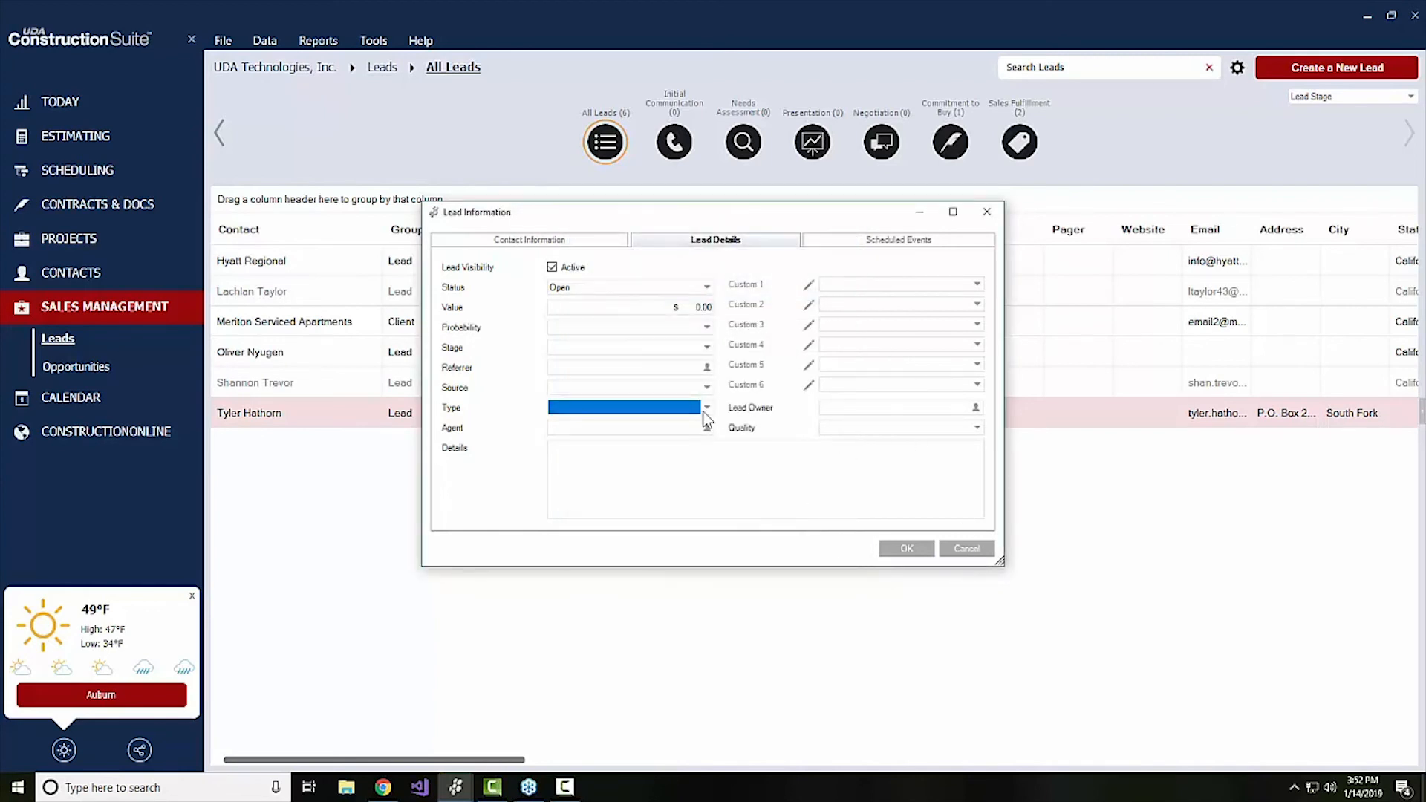
click(958, 551)
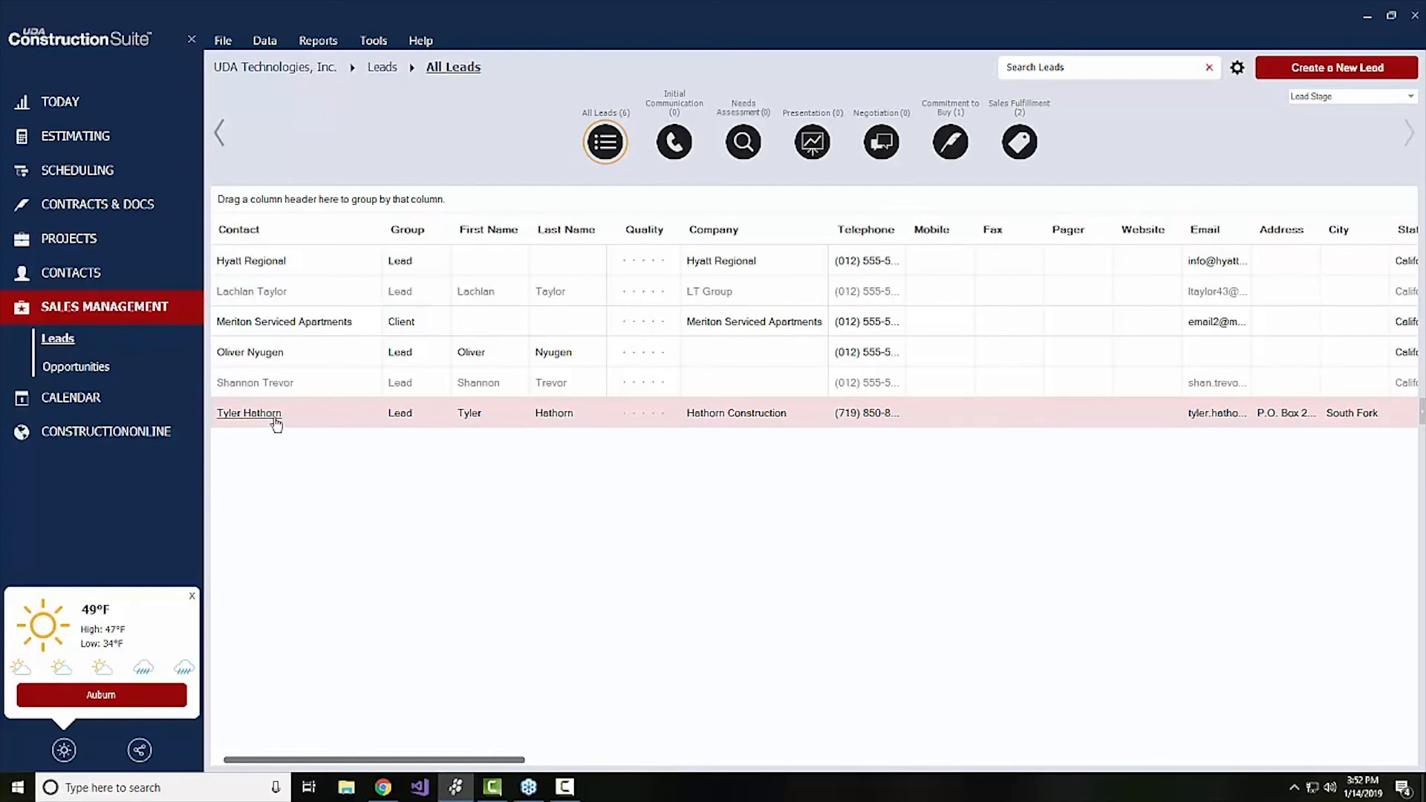
From the Hathorn Construction lead's summary, examine the activity types and new activity type options for a new activity, and discard it
click(249, 413)
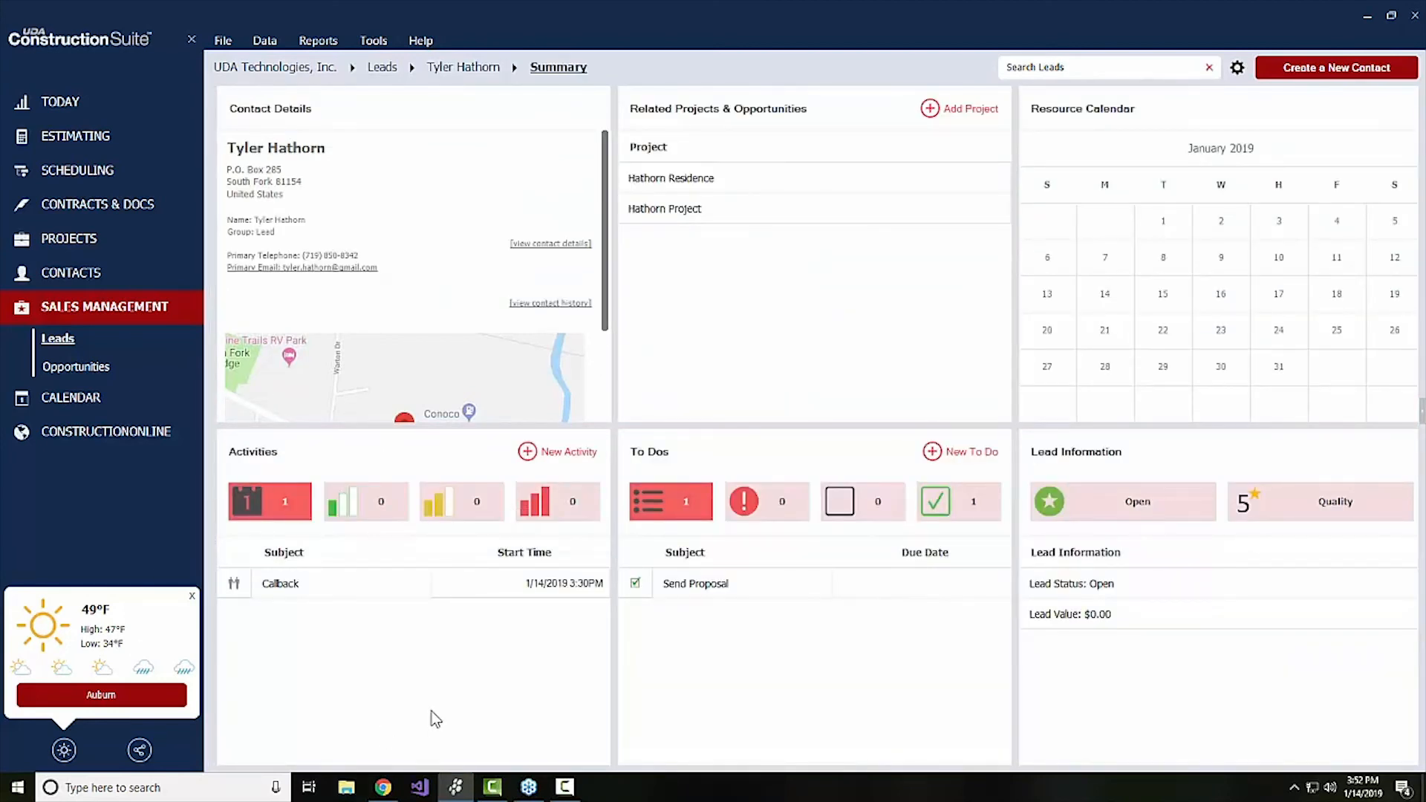
click(552, 455)
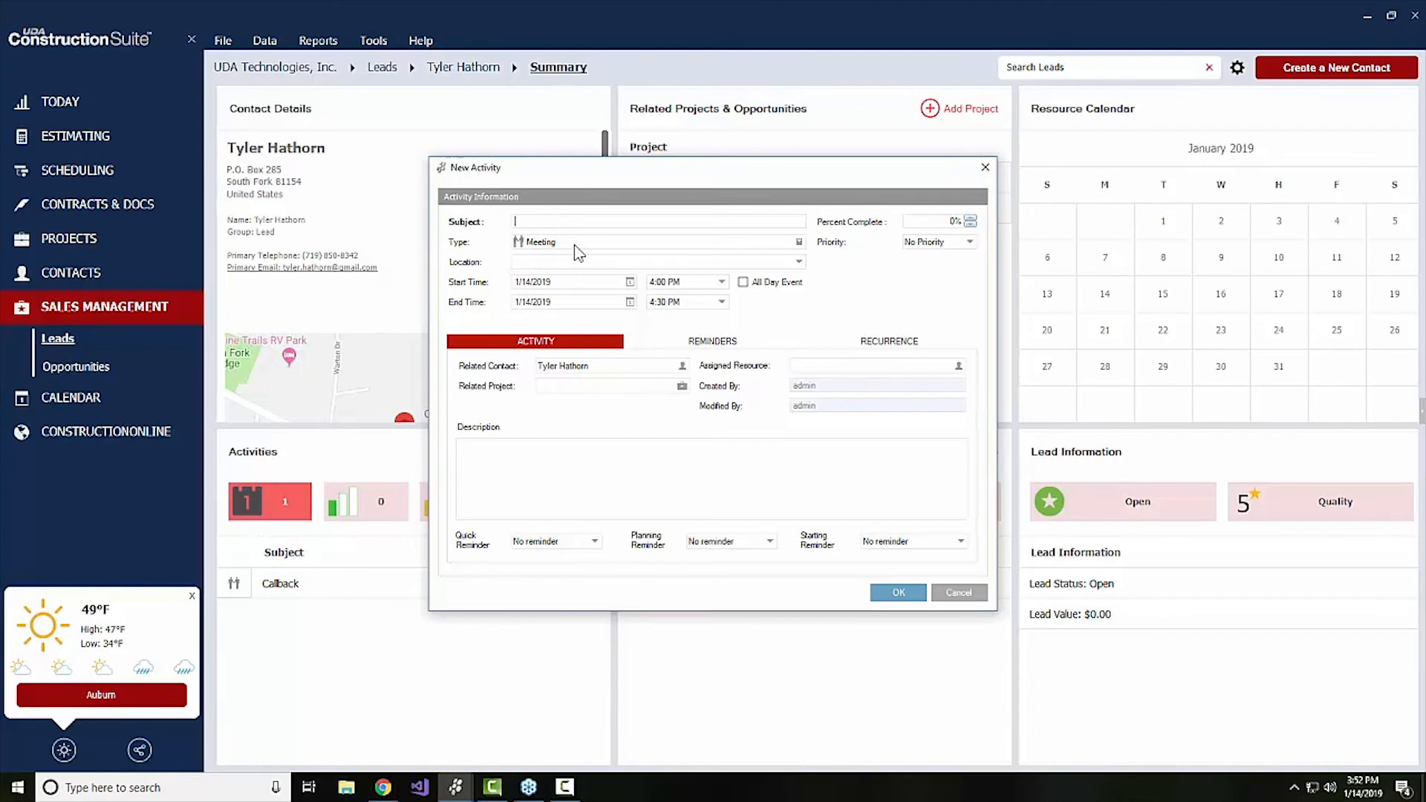
double_click(573, 243)
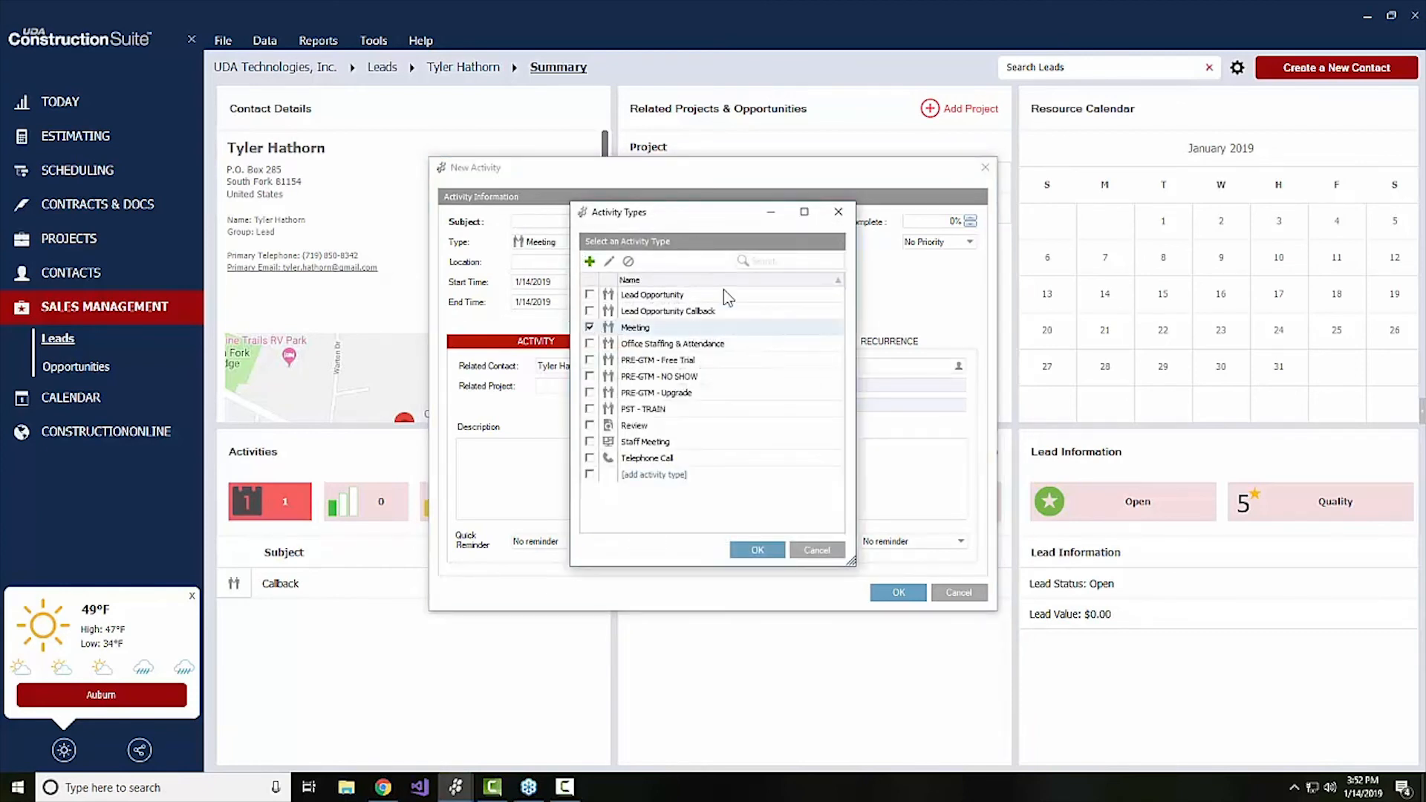
click(588, 261)
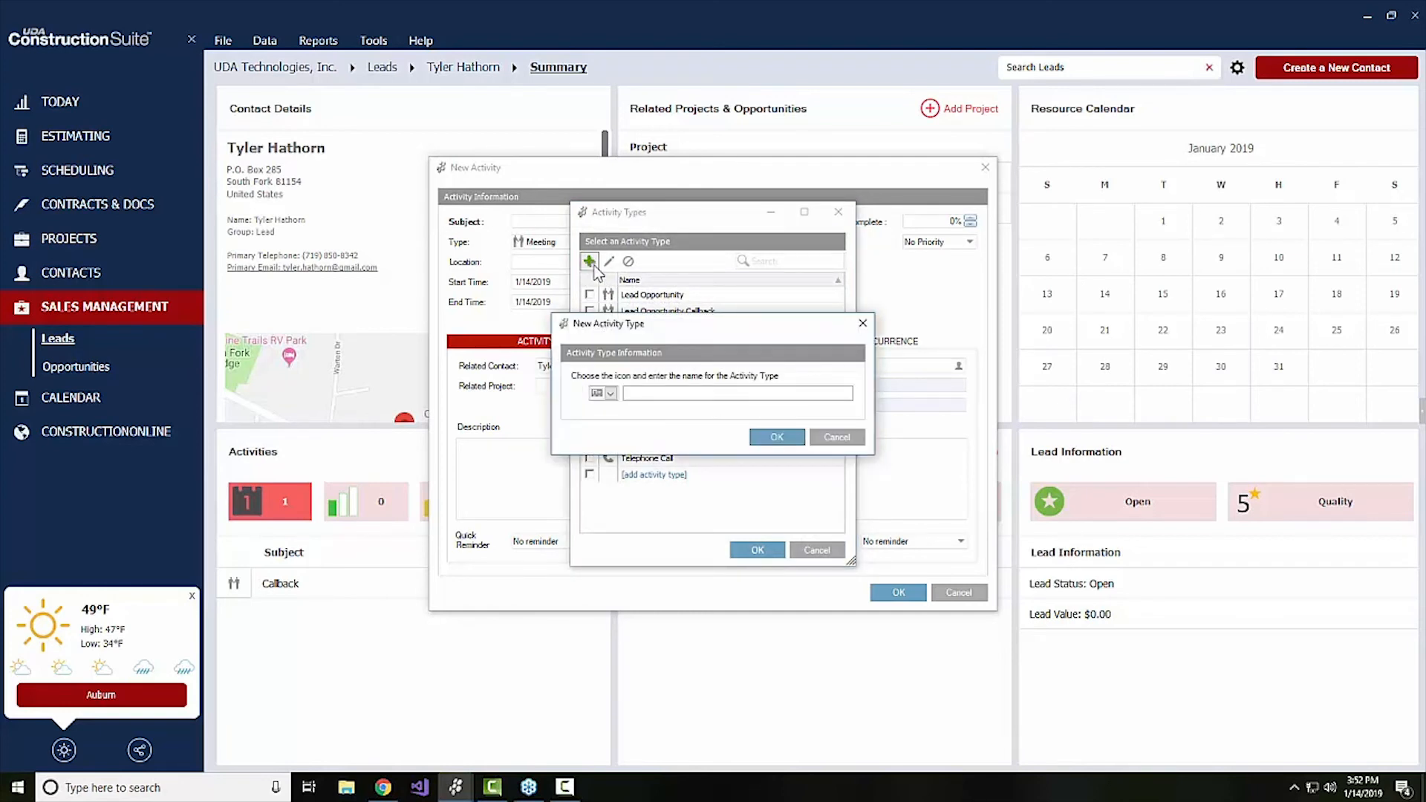
click(665, 395)
click(611, 393)
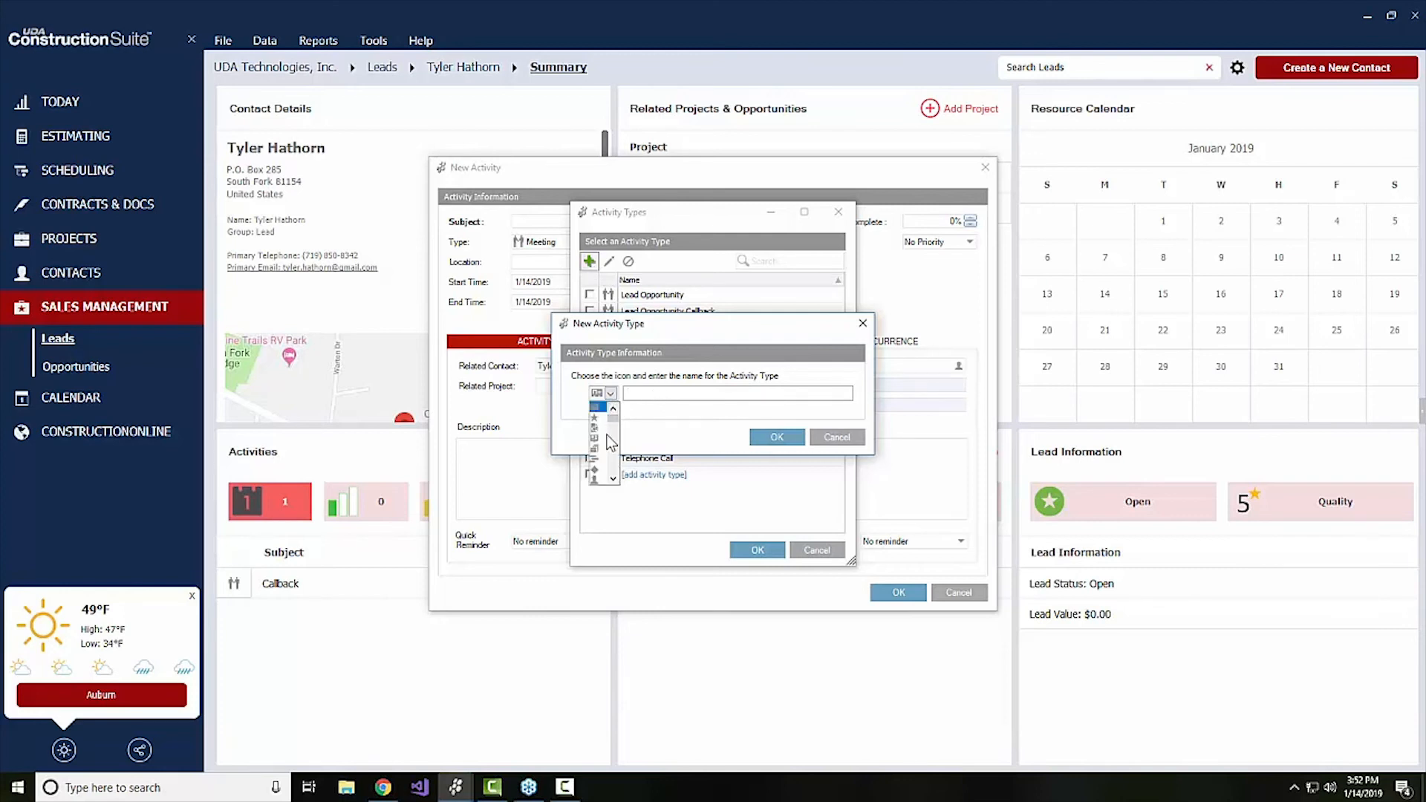
scroll(608, 439, down, 1)
click(705, 432)
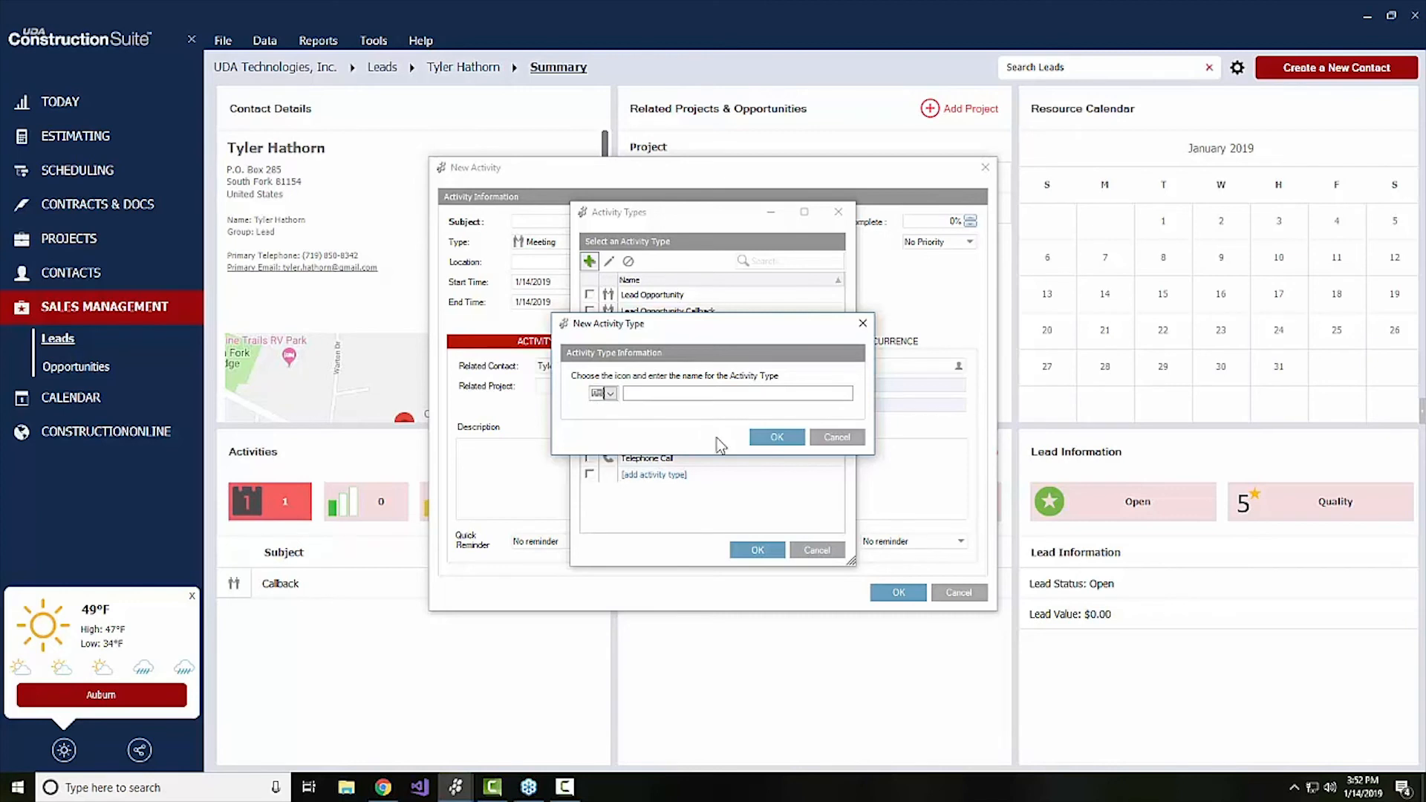
click(840, 438)
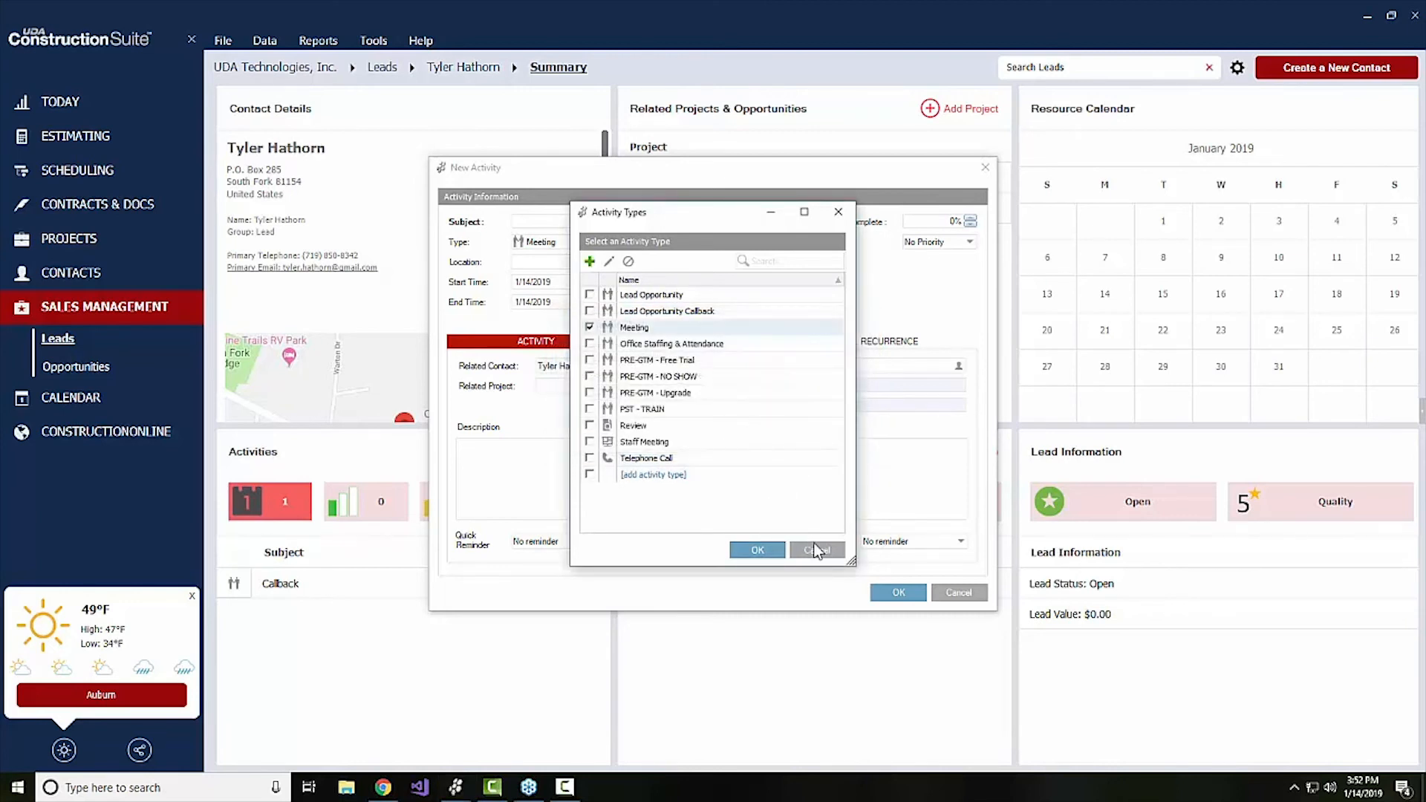
click(817, 549)
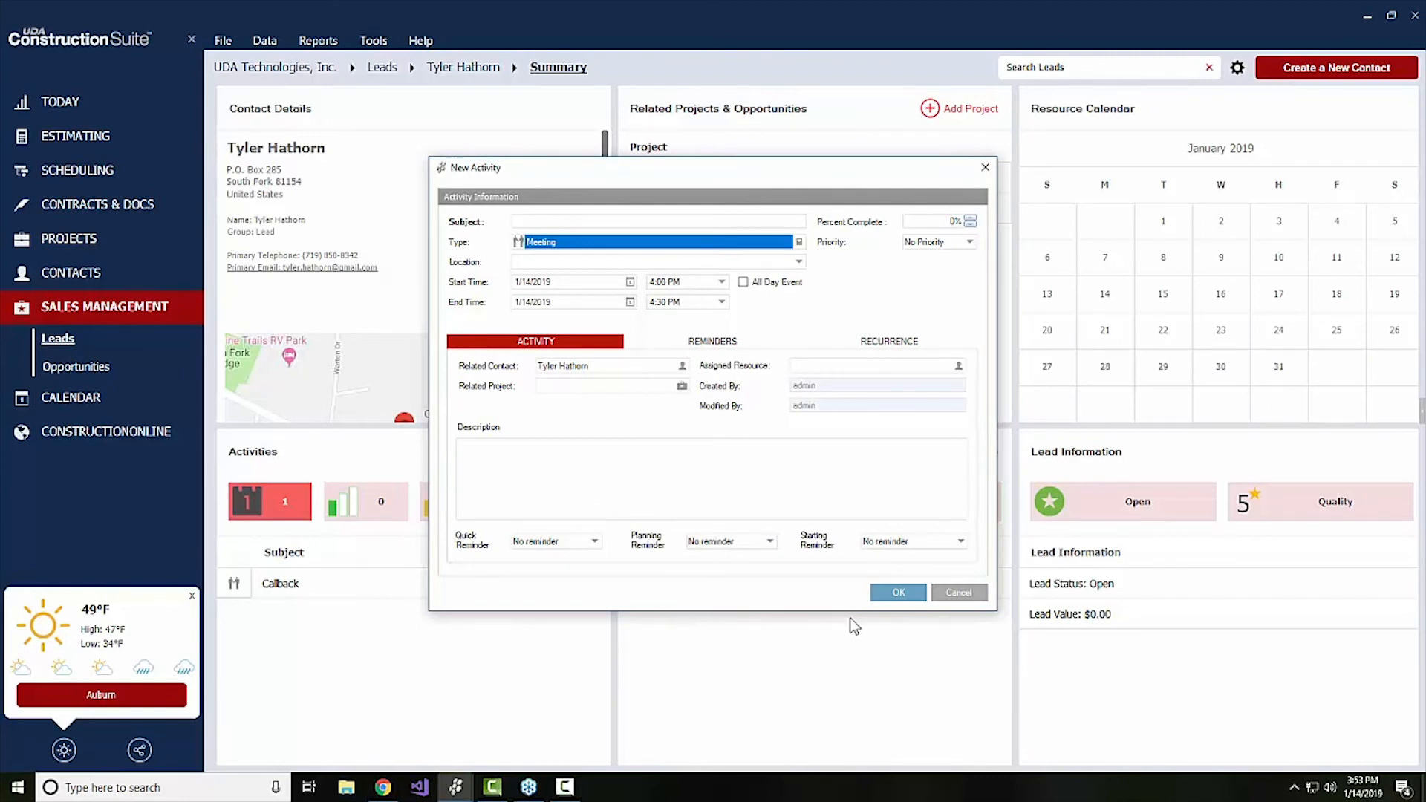
click(978, 599)
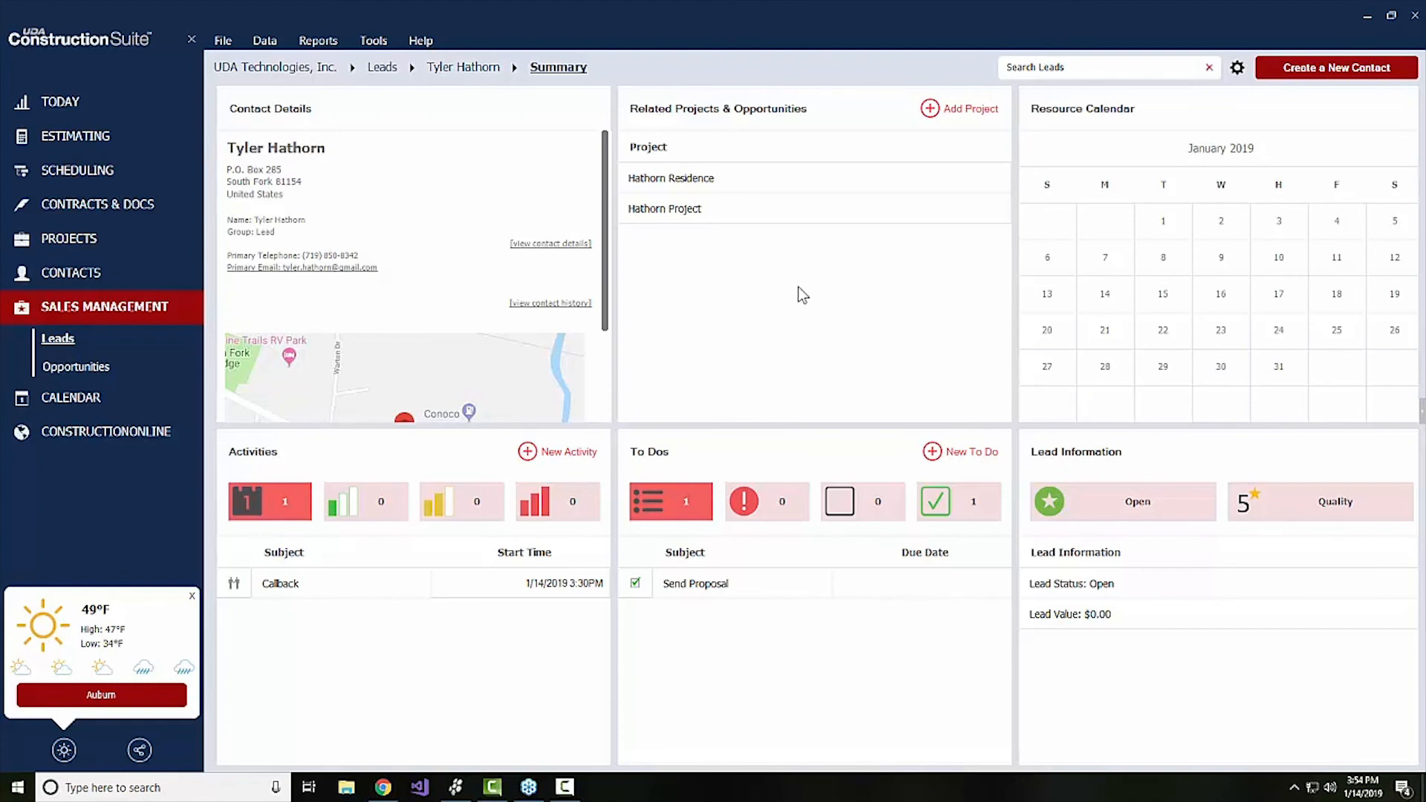
View the Hathorn Residence opportunity's summary and the Hathorn Project opportunity's summary
click(95, 369)
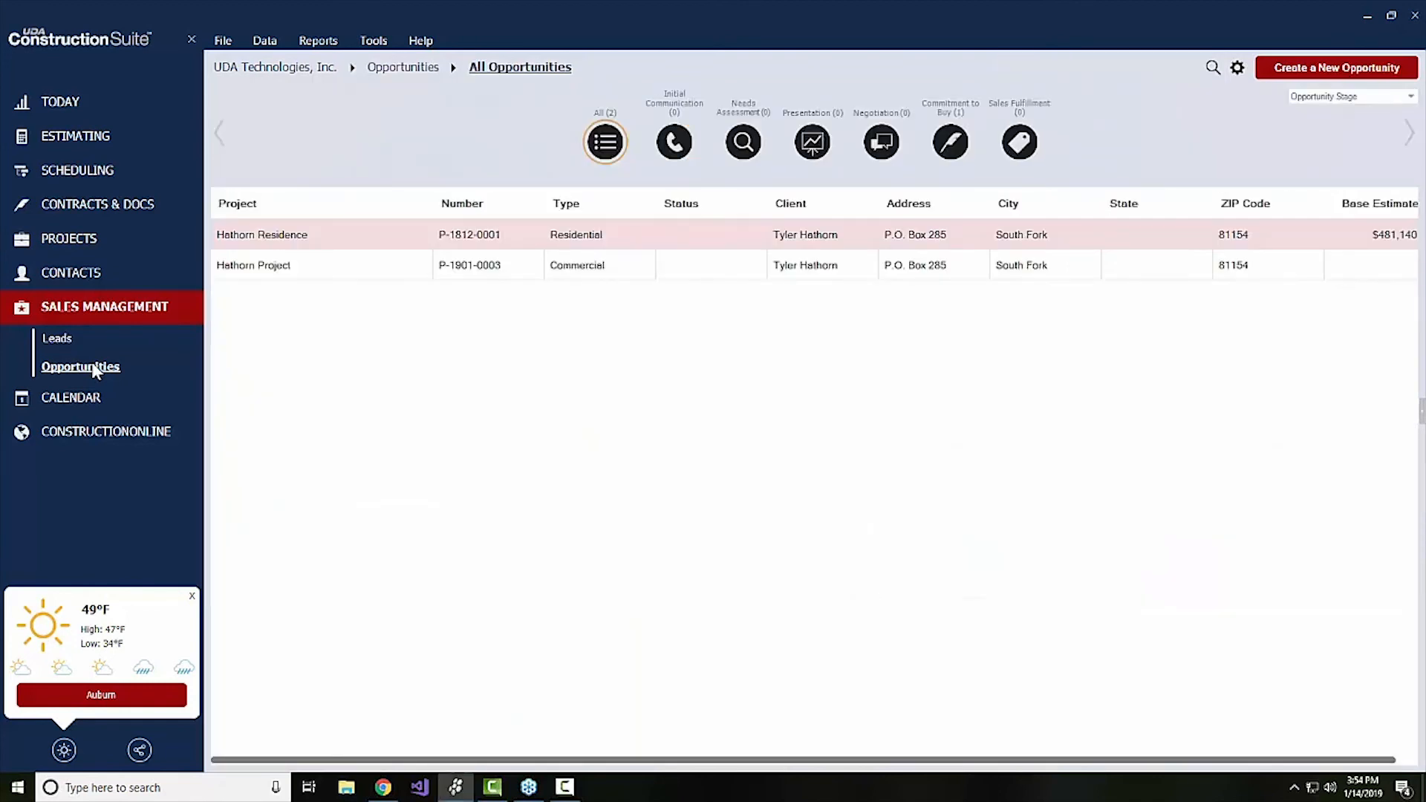
click(236, 248)
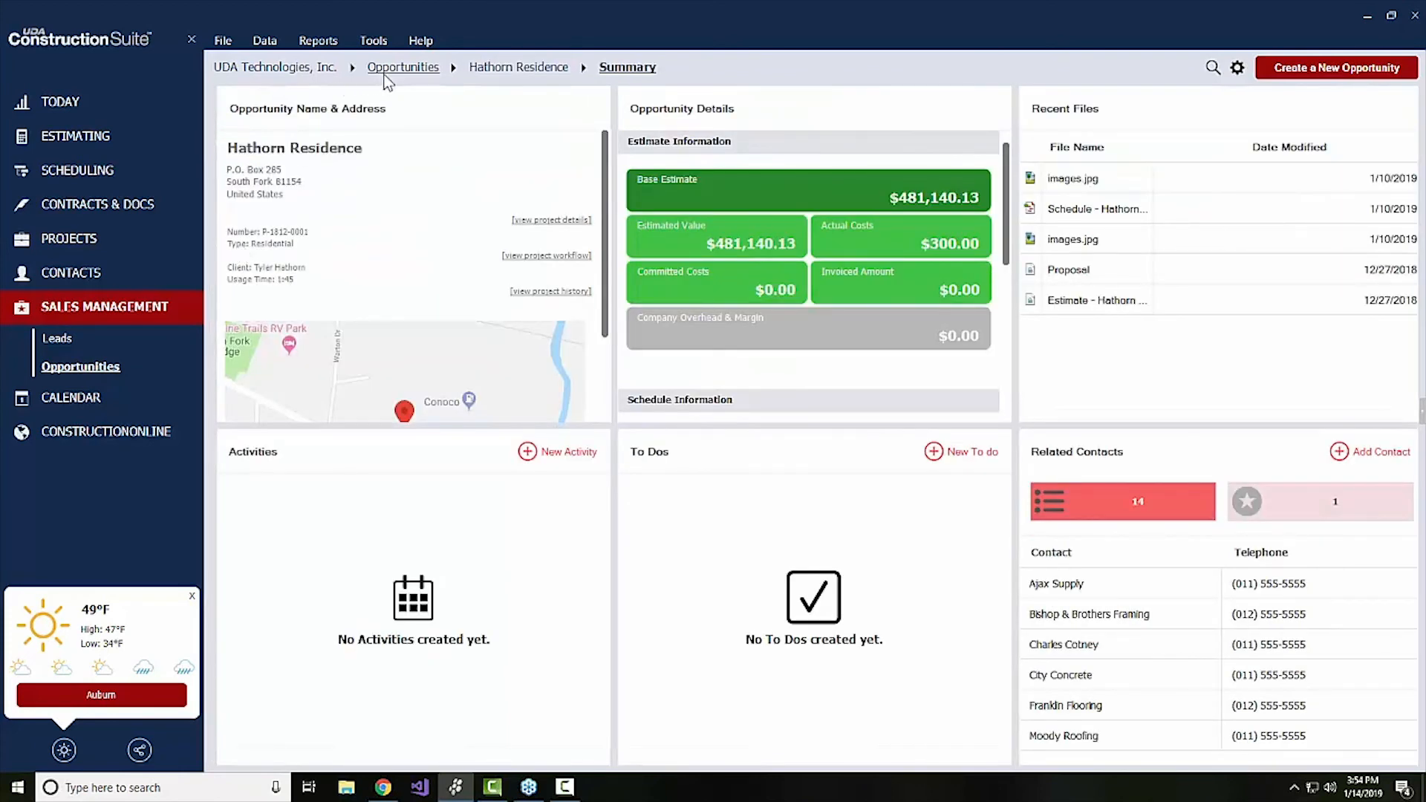
click(385, 75)
click(262, 269)
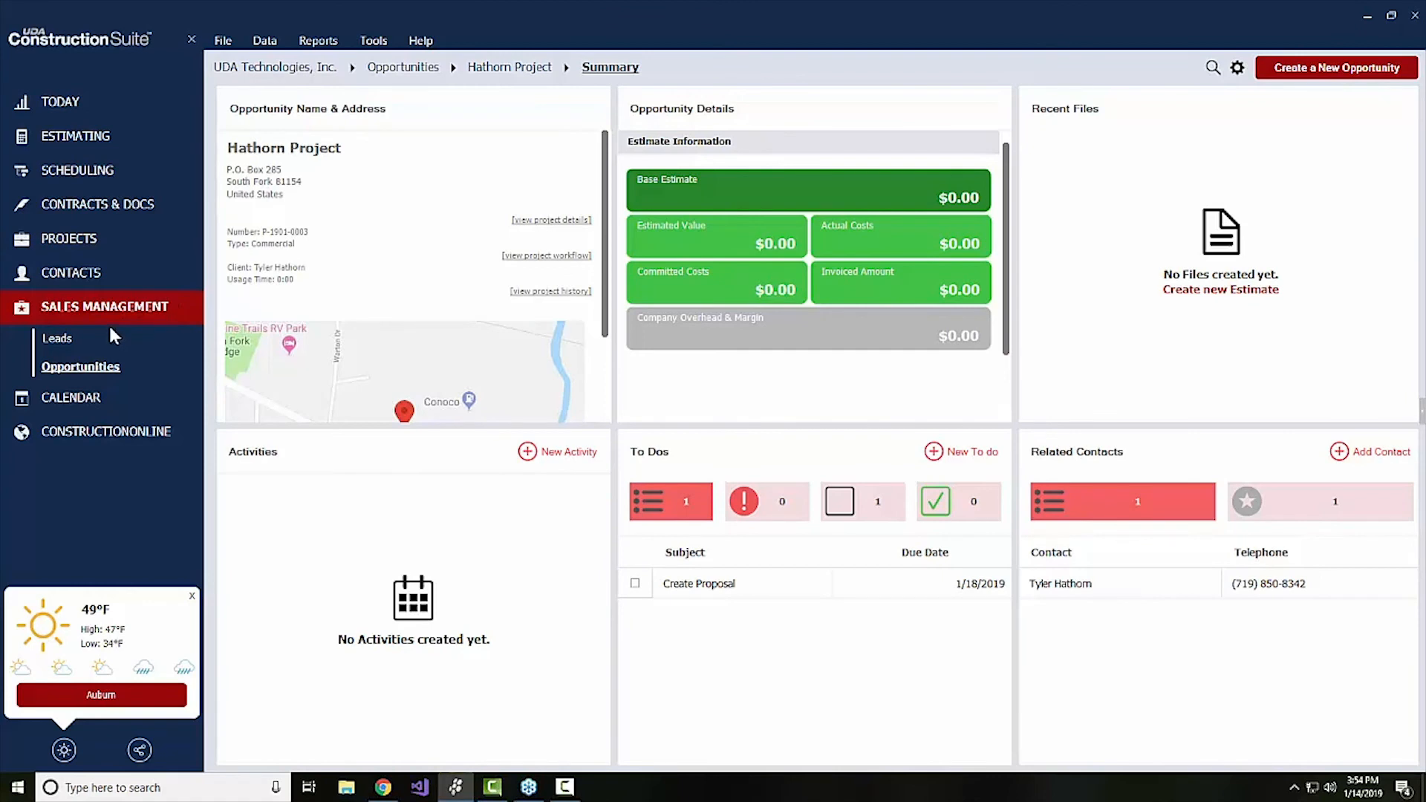
Open the Callback activity from the Hathorn Construction lead's summary
click(70, 338)
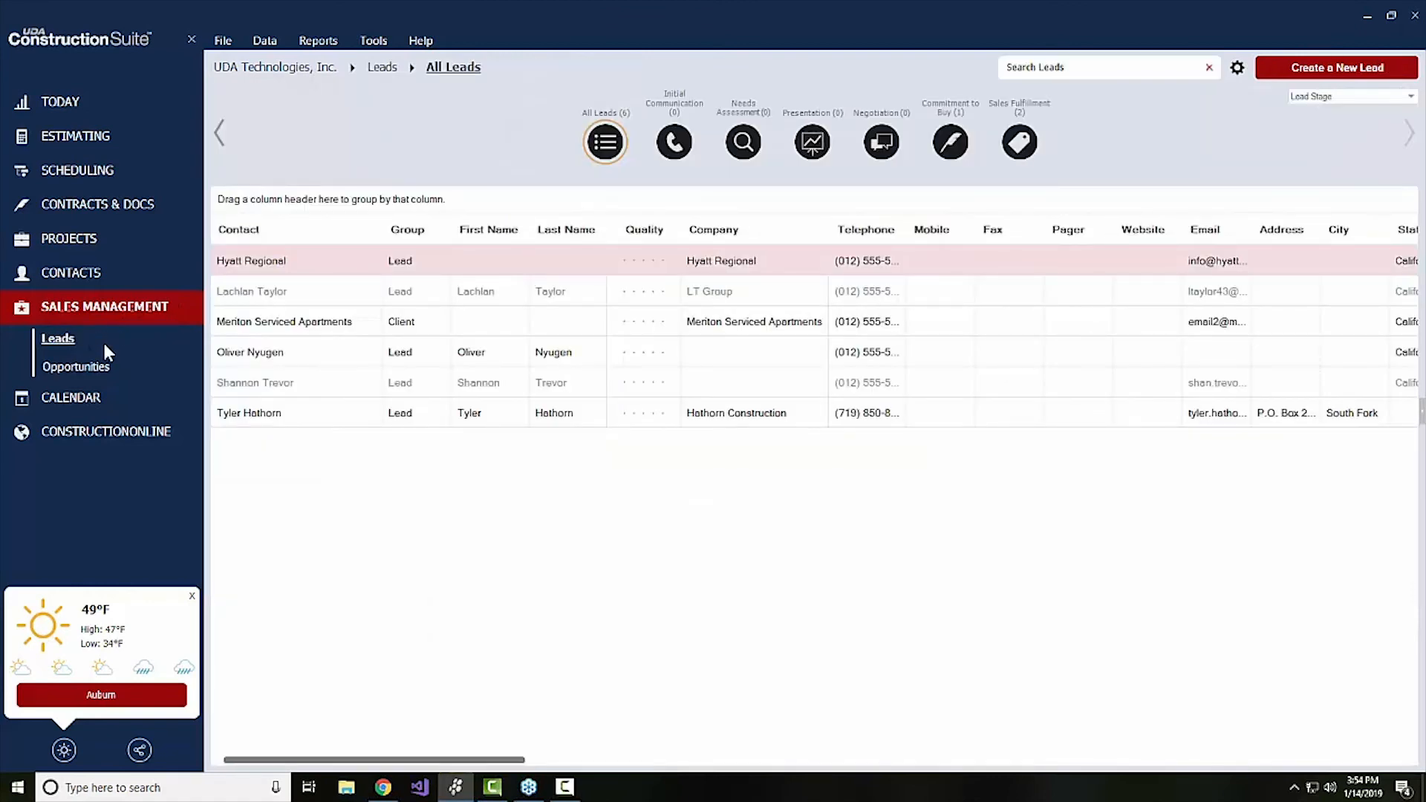
click(236, 415)
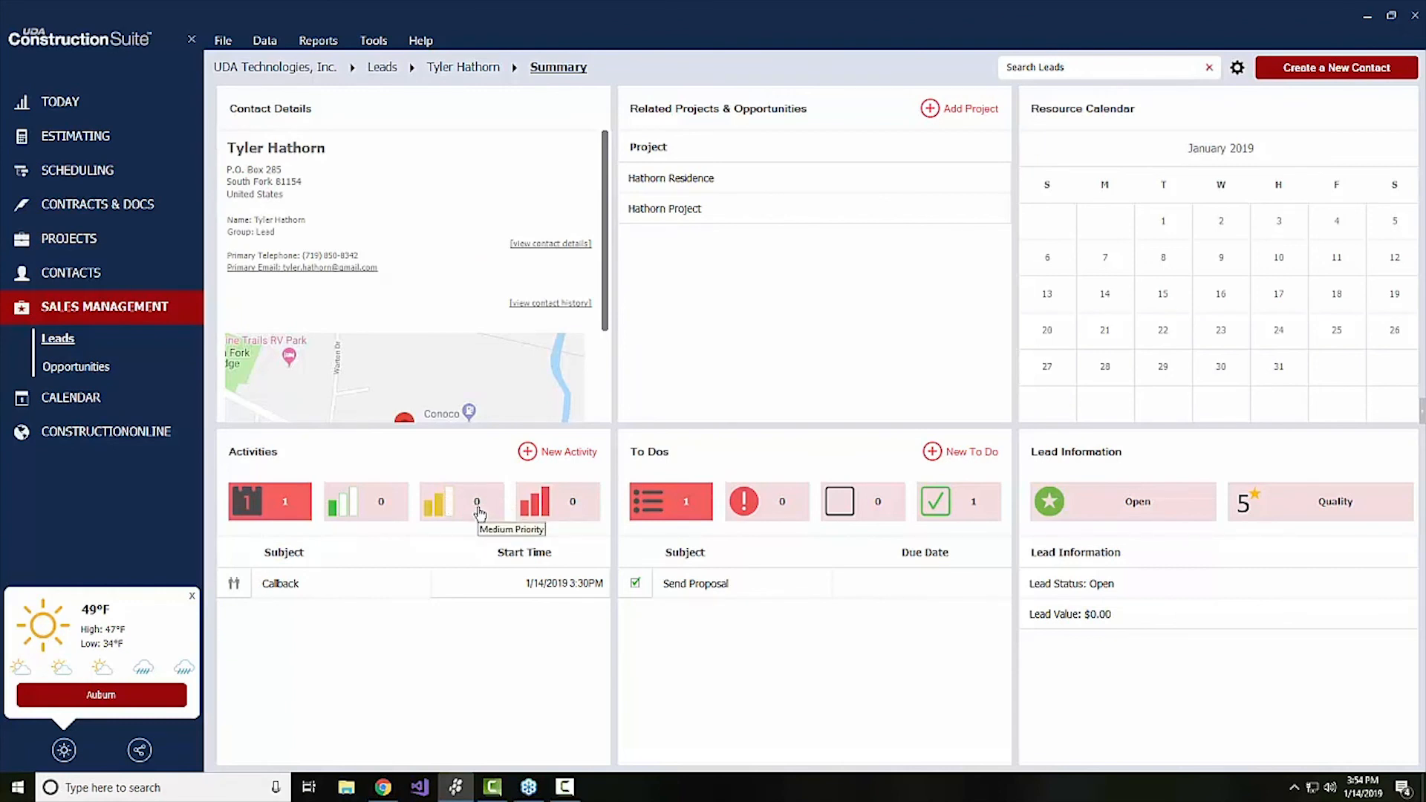
double_click(281, 583)
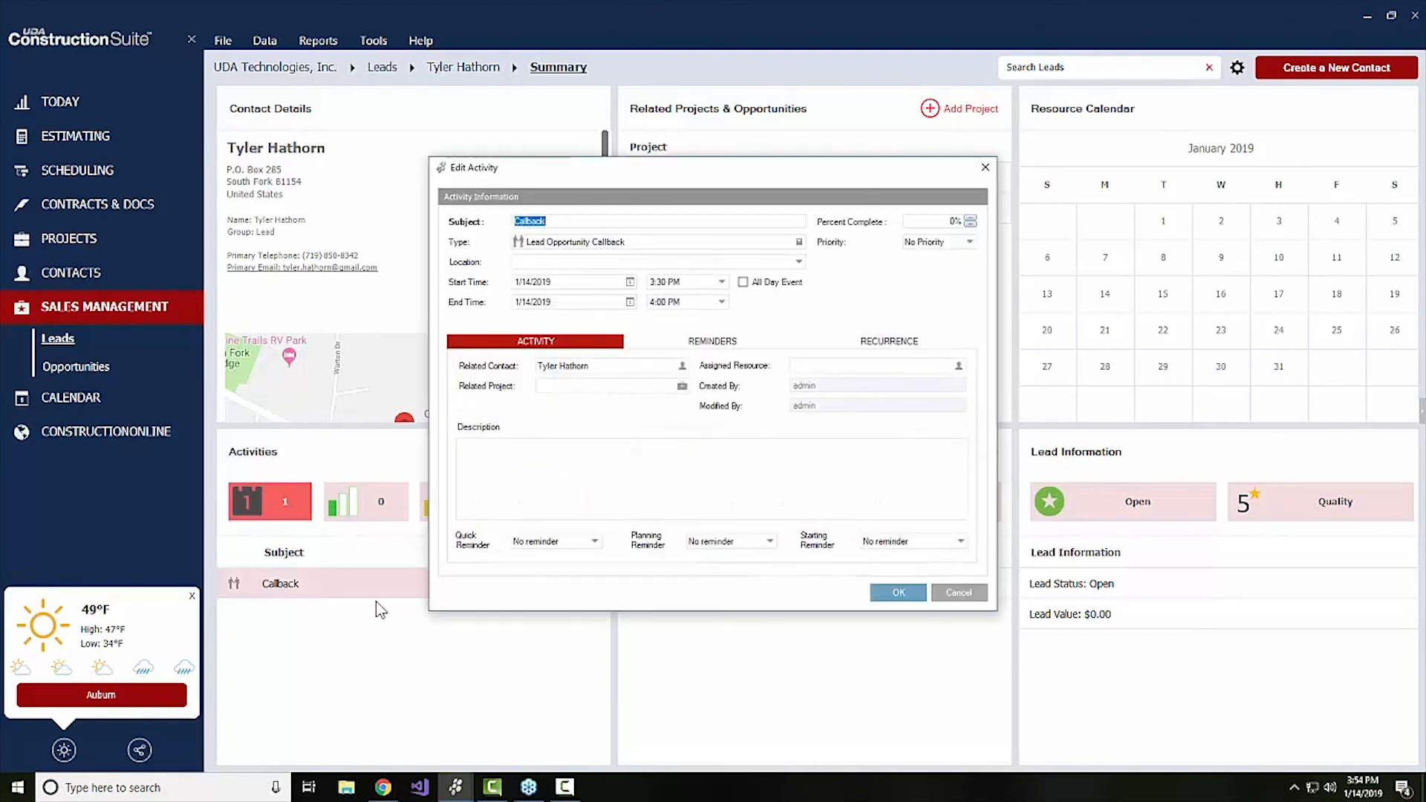
Add a planning reminder to the Callback activity, set as a simple reminder of 3 Days
click(645, 347)
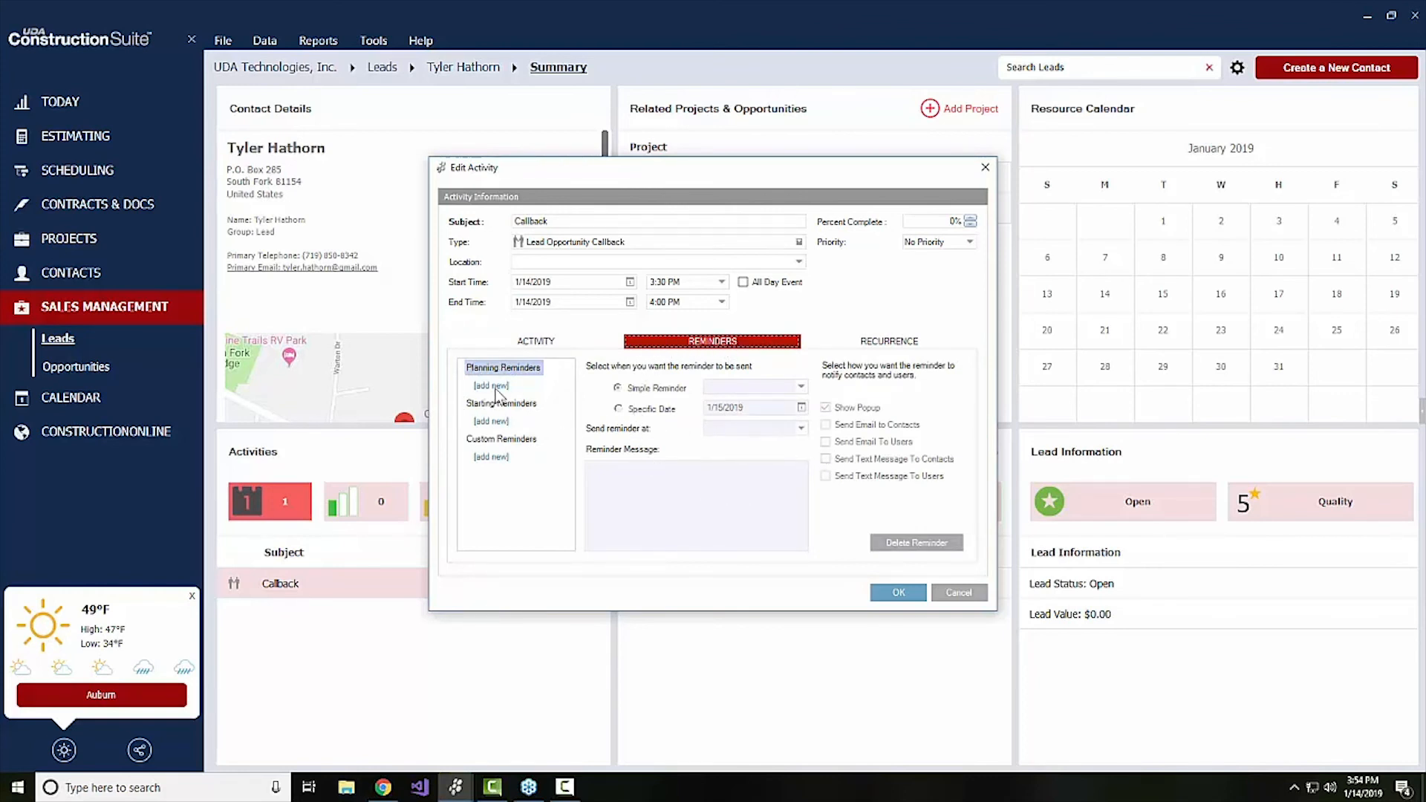
click(492, 386)
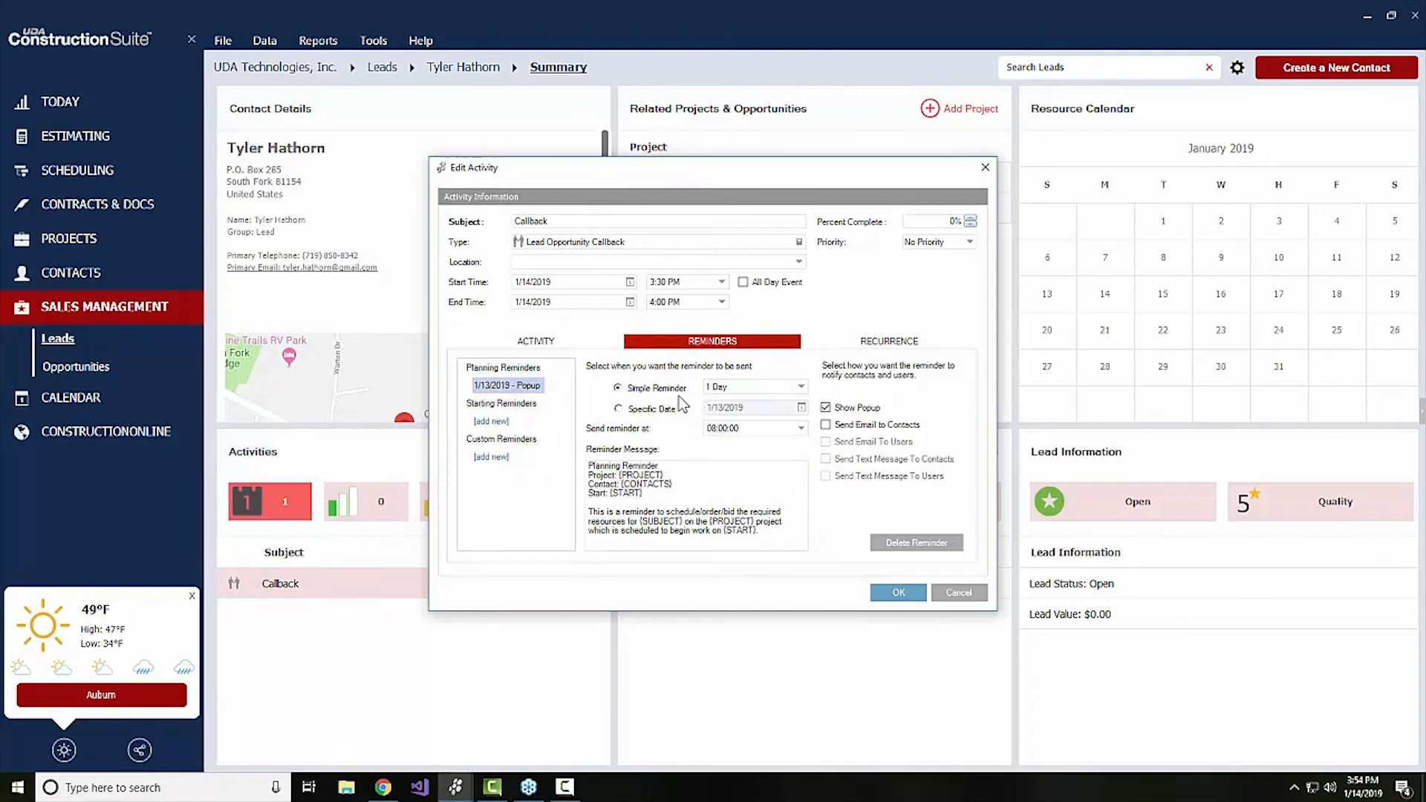
click(728, 386)
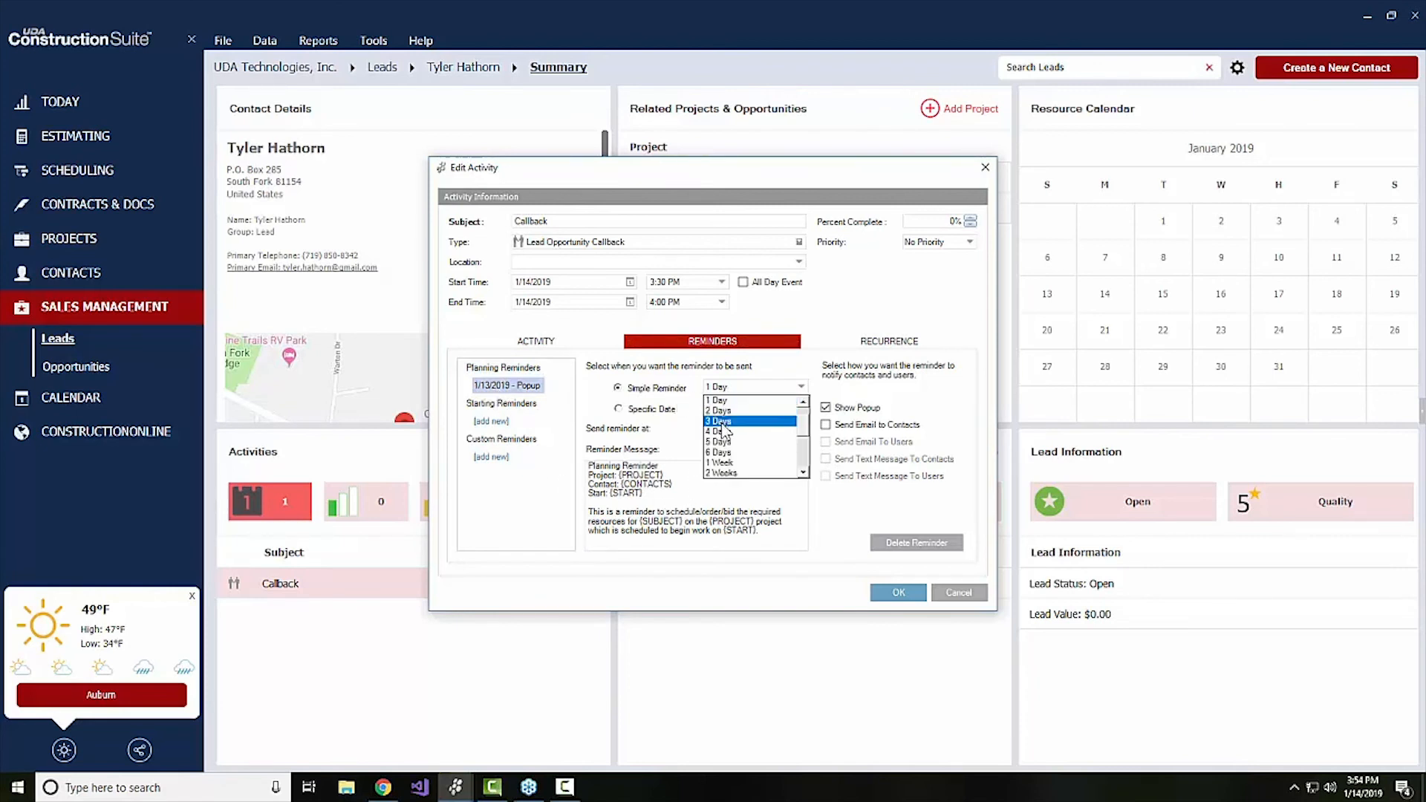
click(721, 422)
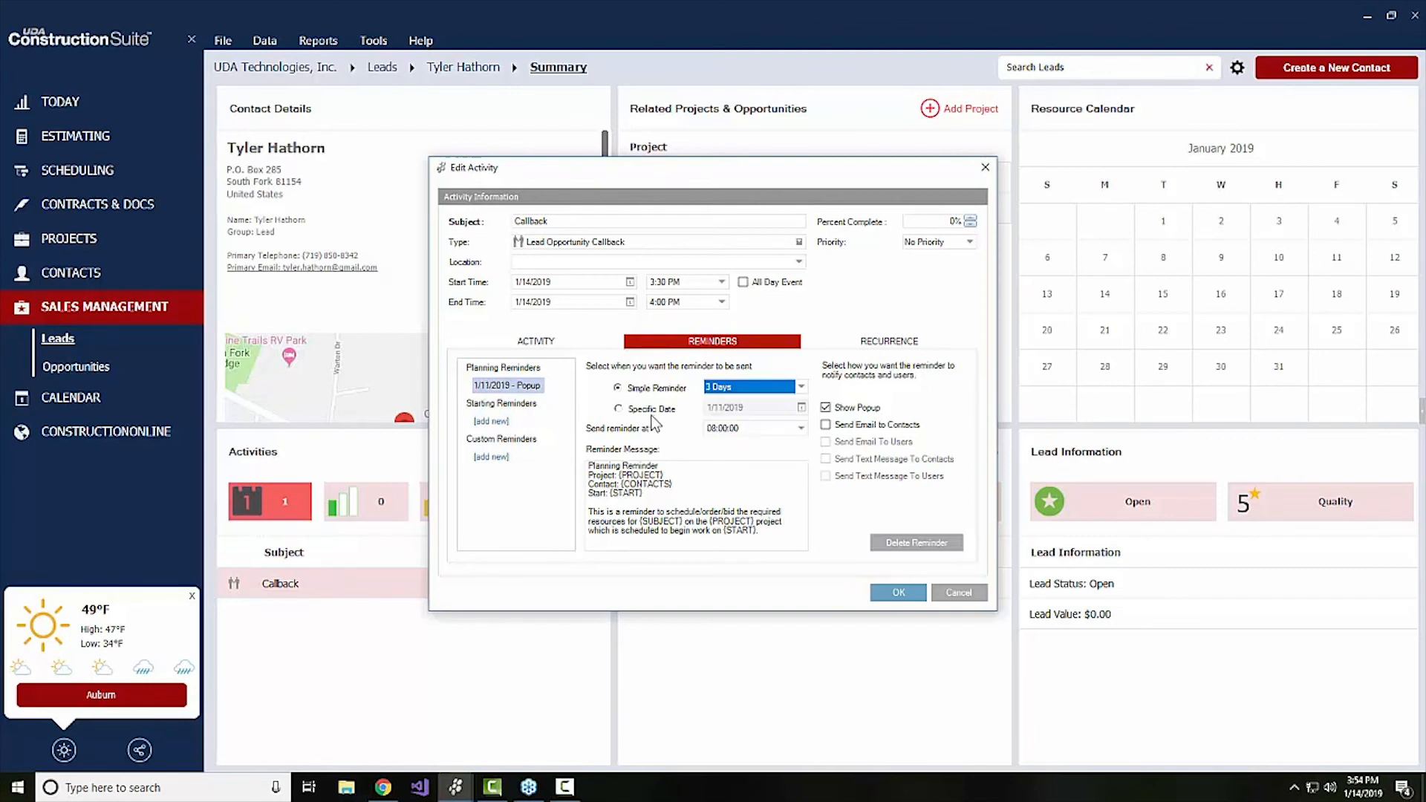
click(643, 515)
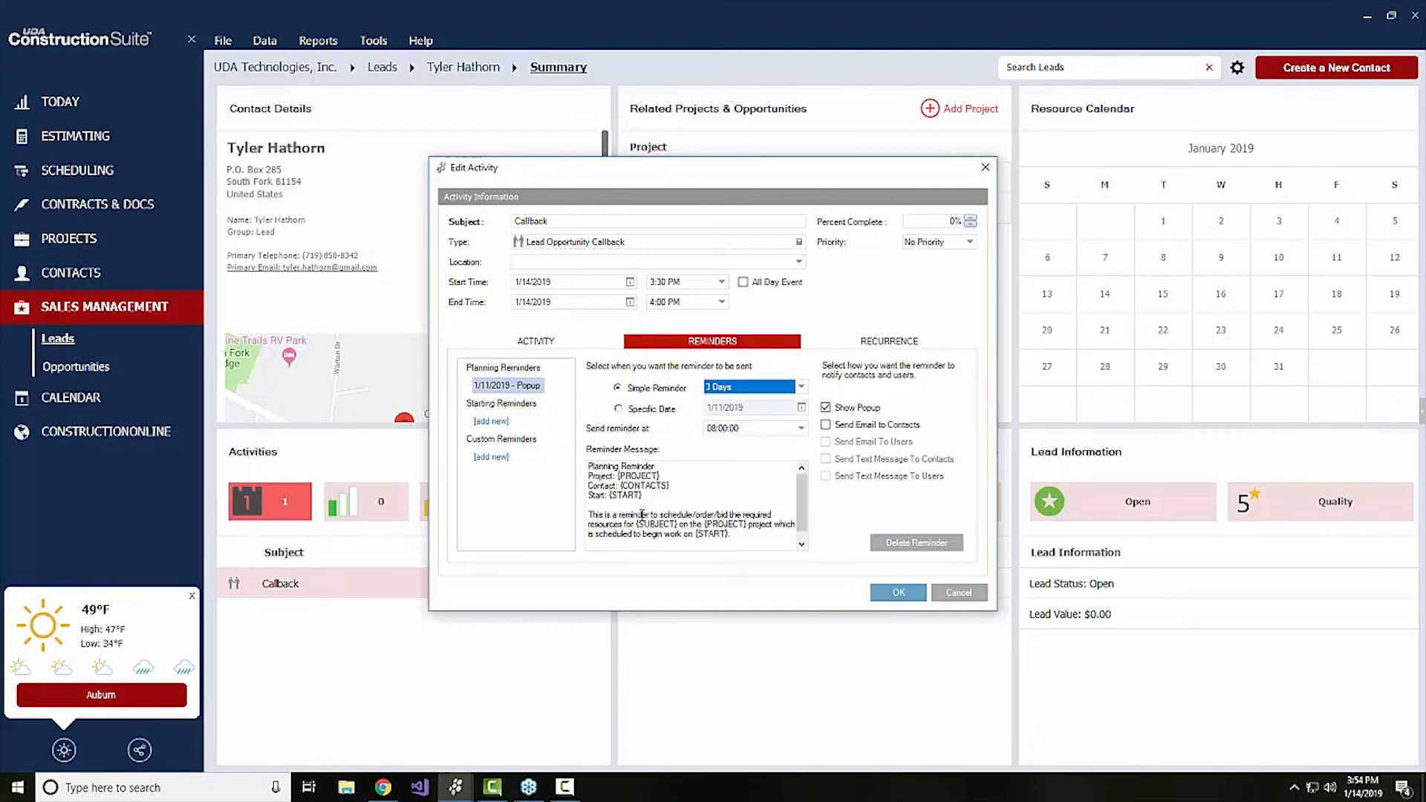
Try to have the planning reminder emailed to contacts, and move the Callback activity to 1/16/2019
click(832, 439)
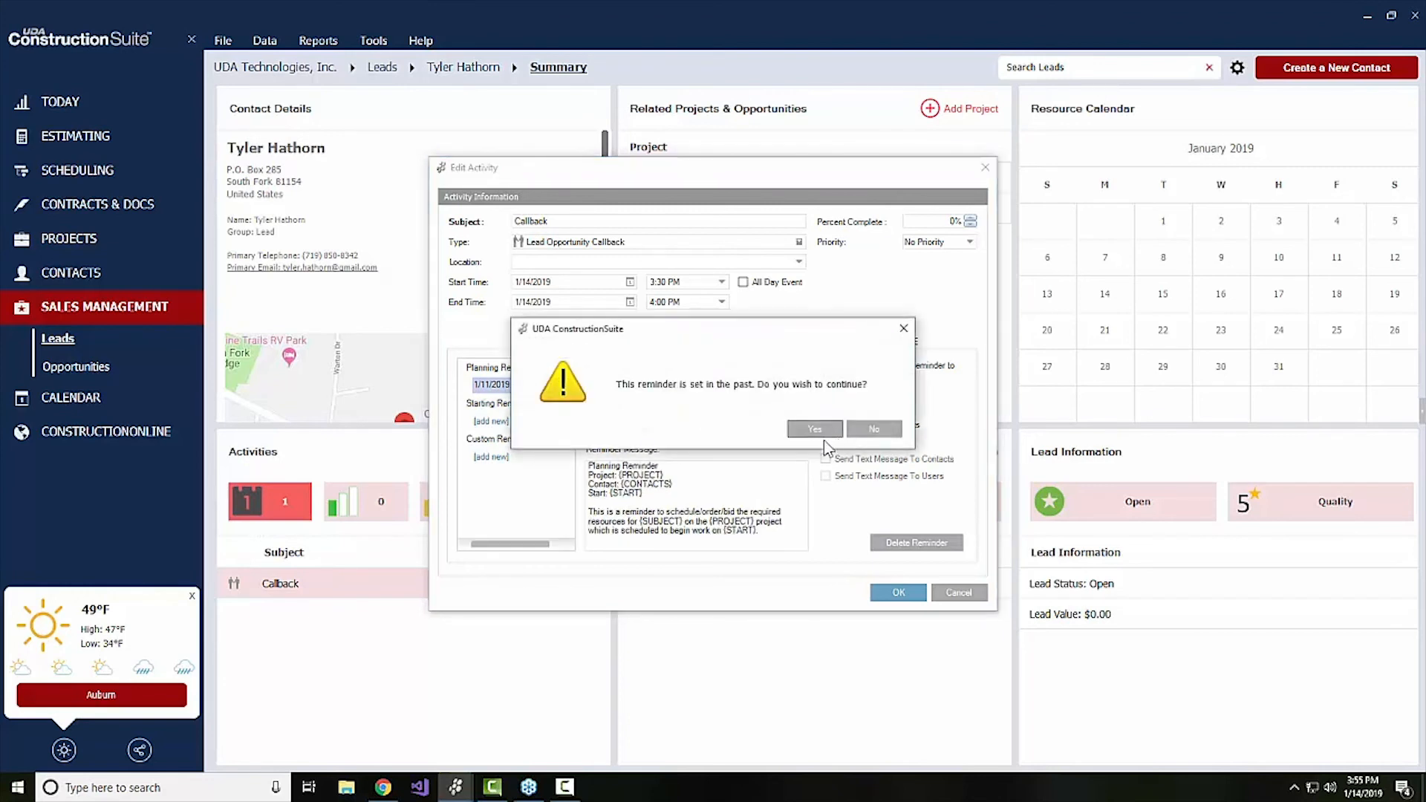
click(869, 430)
click(583, 283)
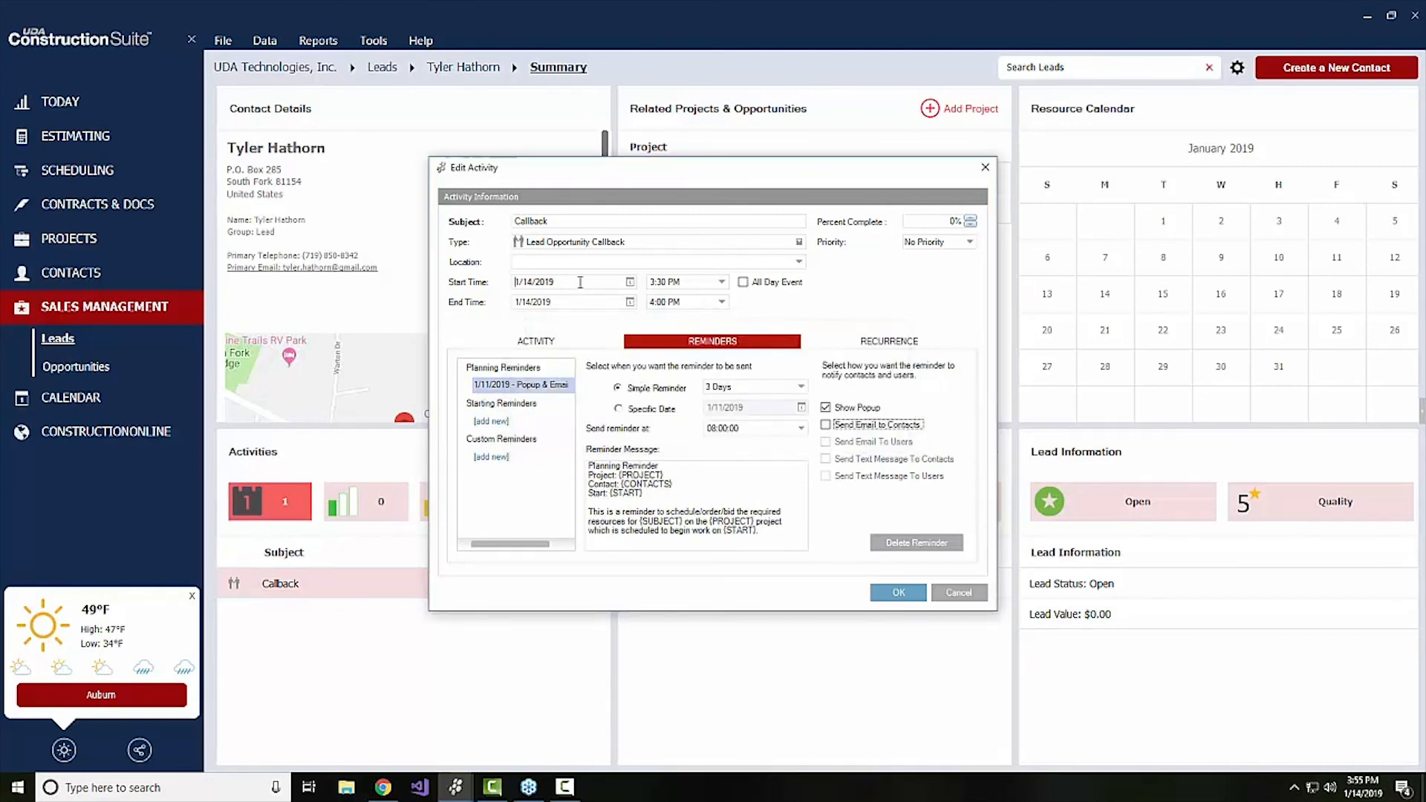
click(568, 362)
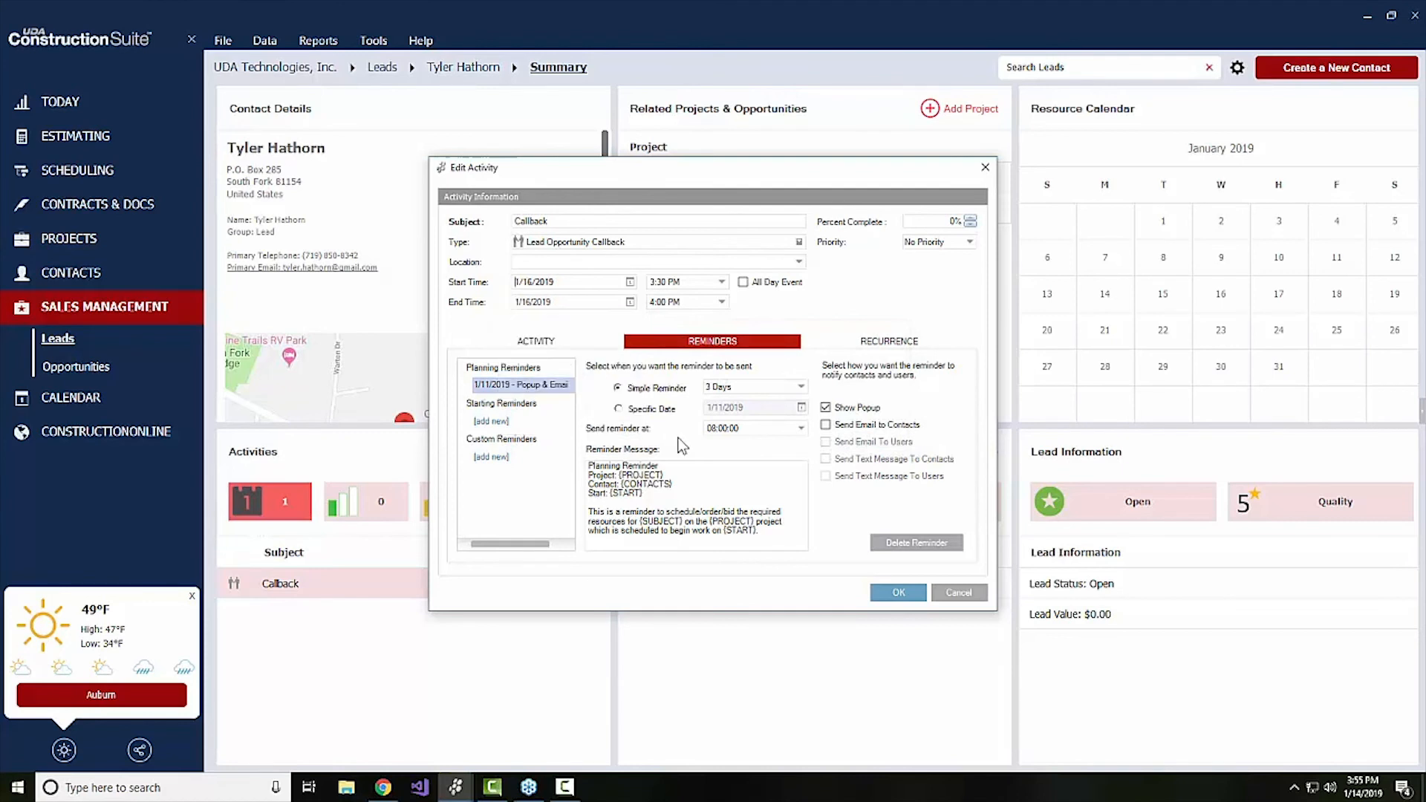
click(740, 483)
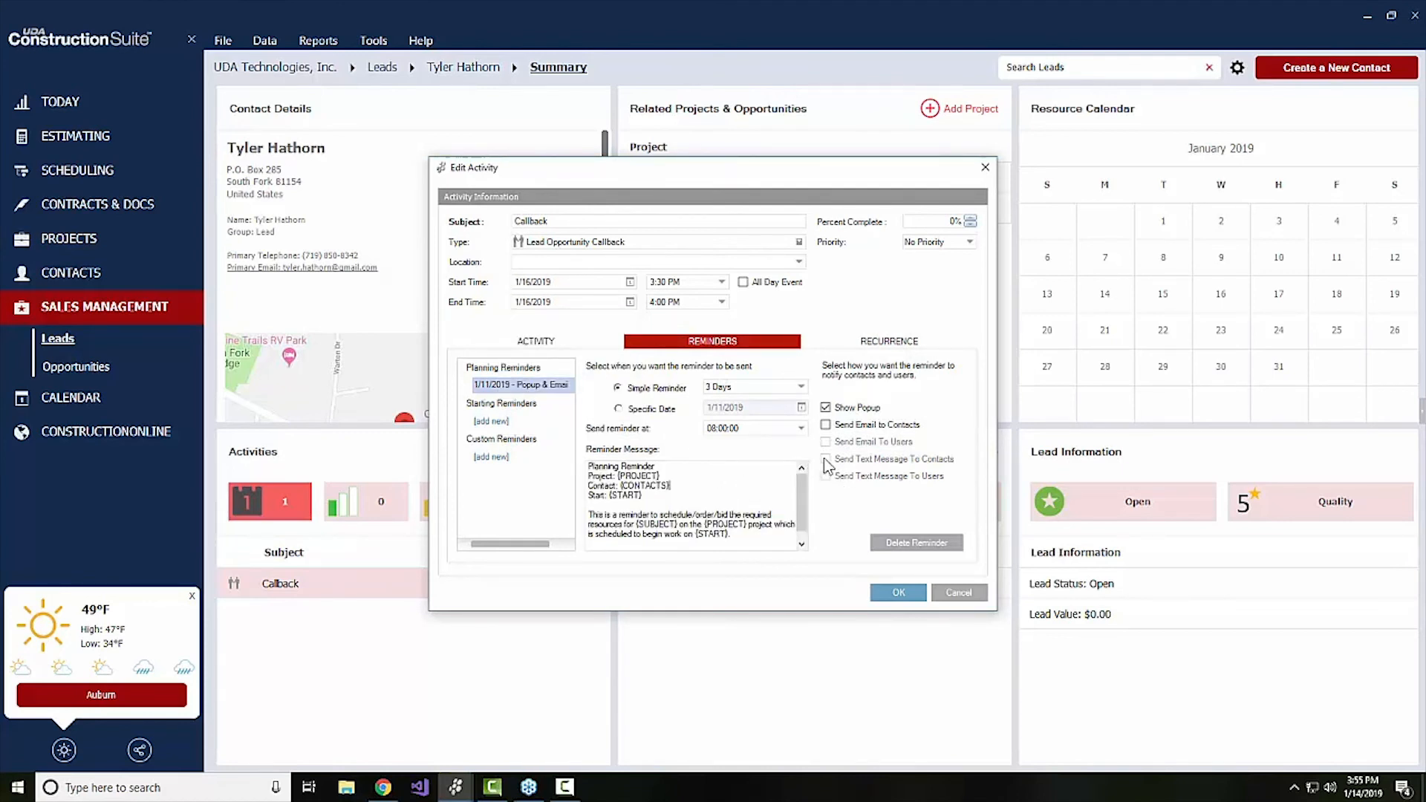
Try again to add an email to contacts to the 3-day reminder, and discard all changes to the activity
click(826, 427)
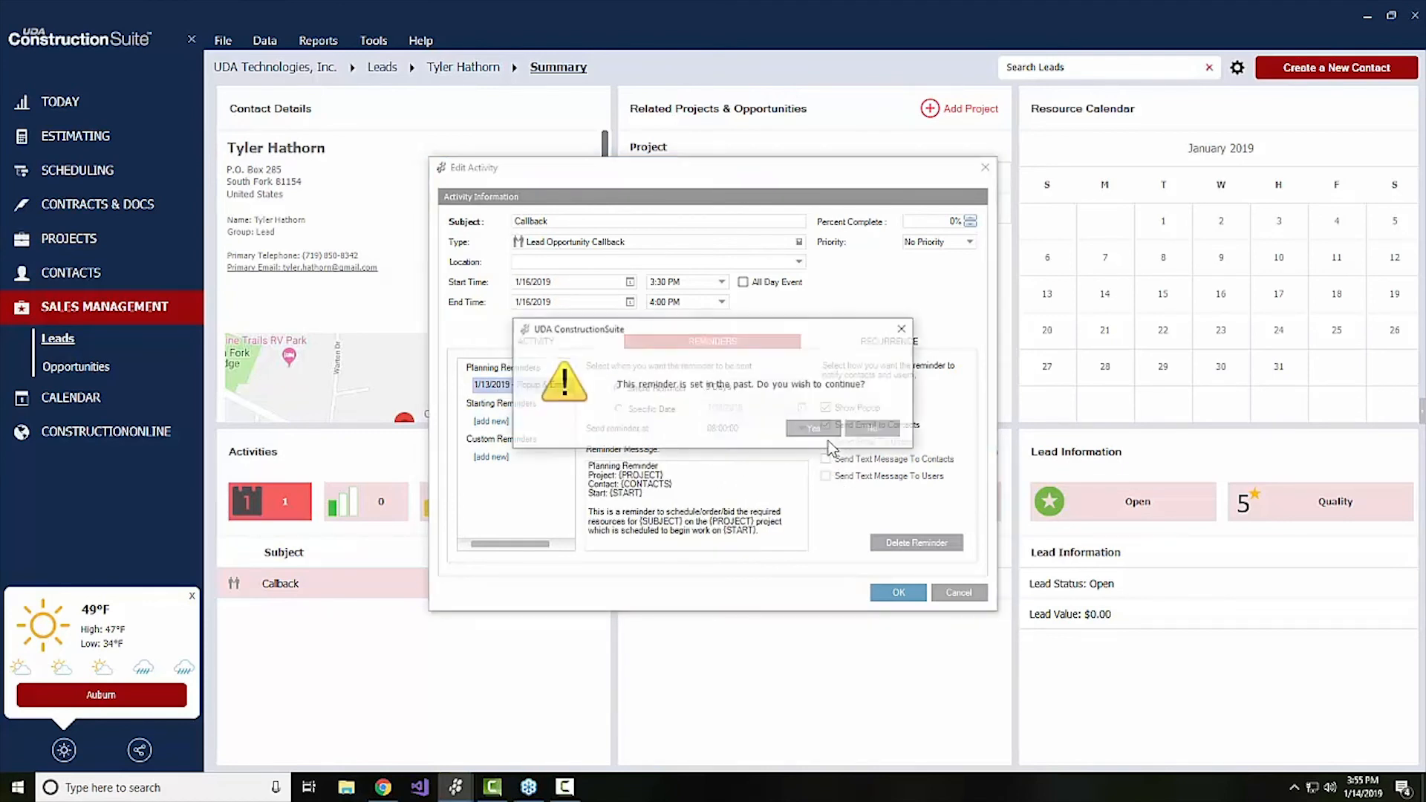
click(871, 432)
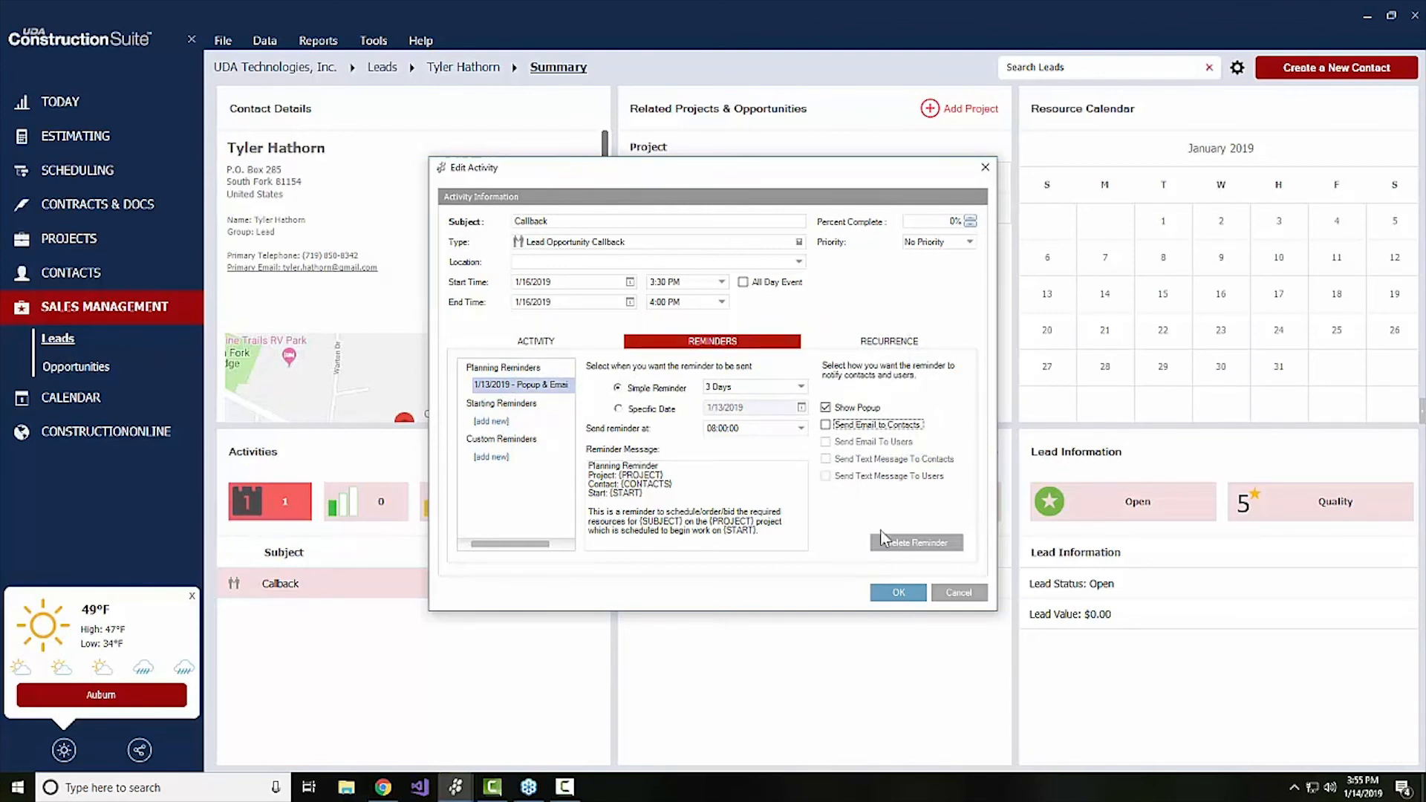
click(958, 594)
click(973, 594)
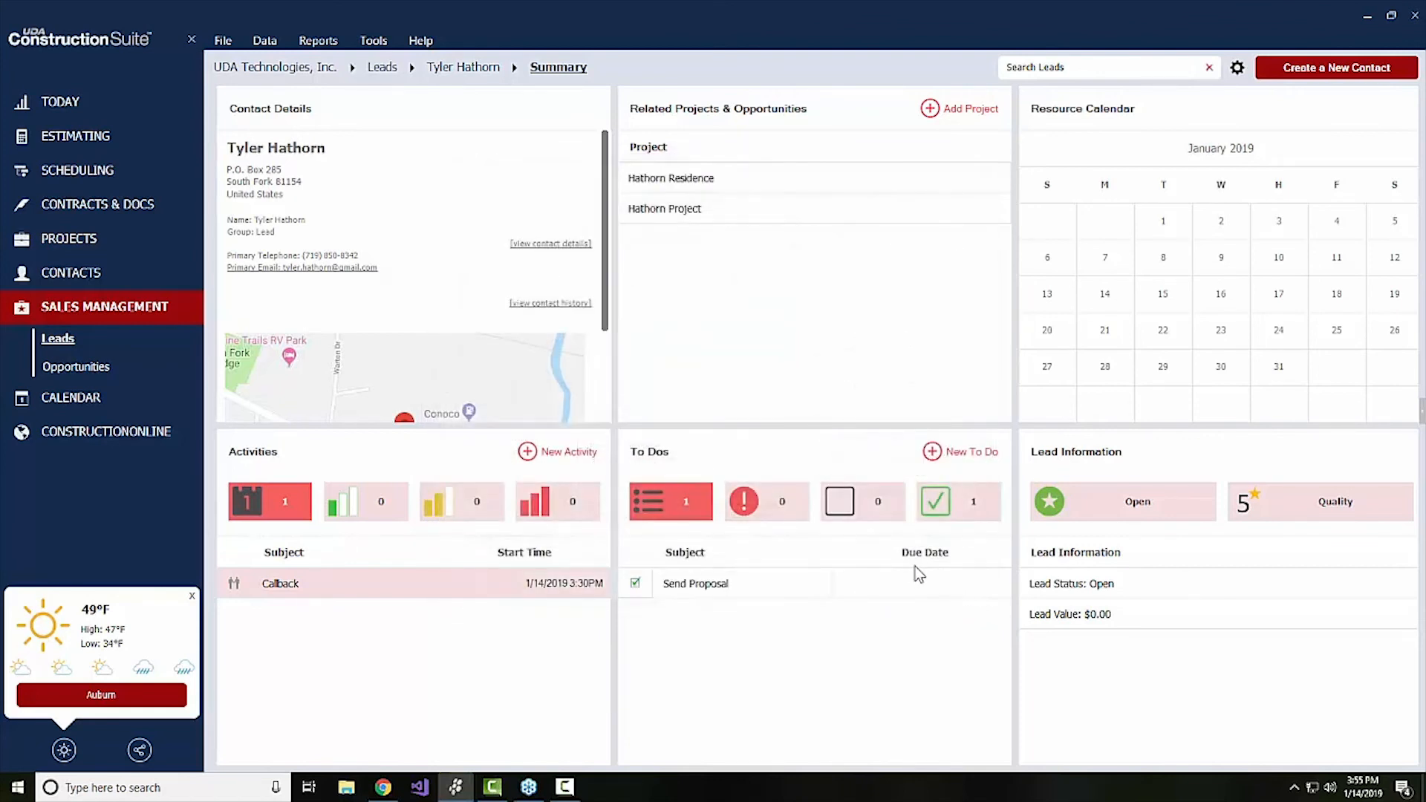
Open the admin user's information from the user configuration
click(375, 42)
click(584, 89)
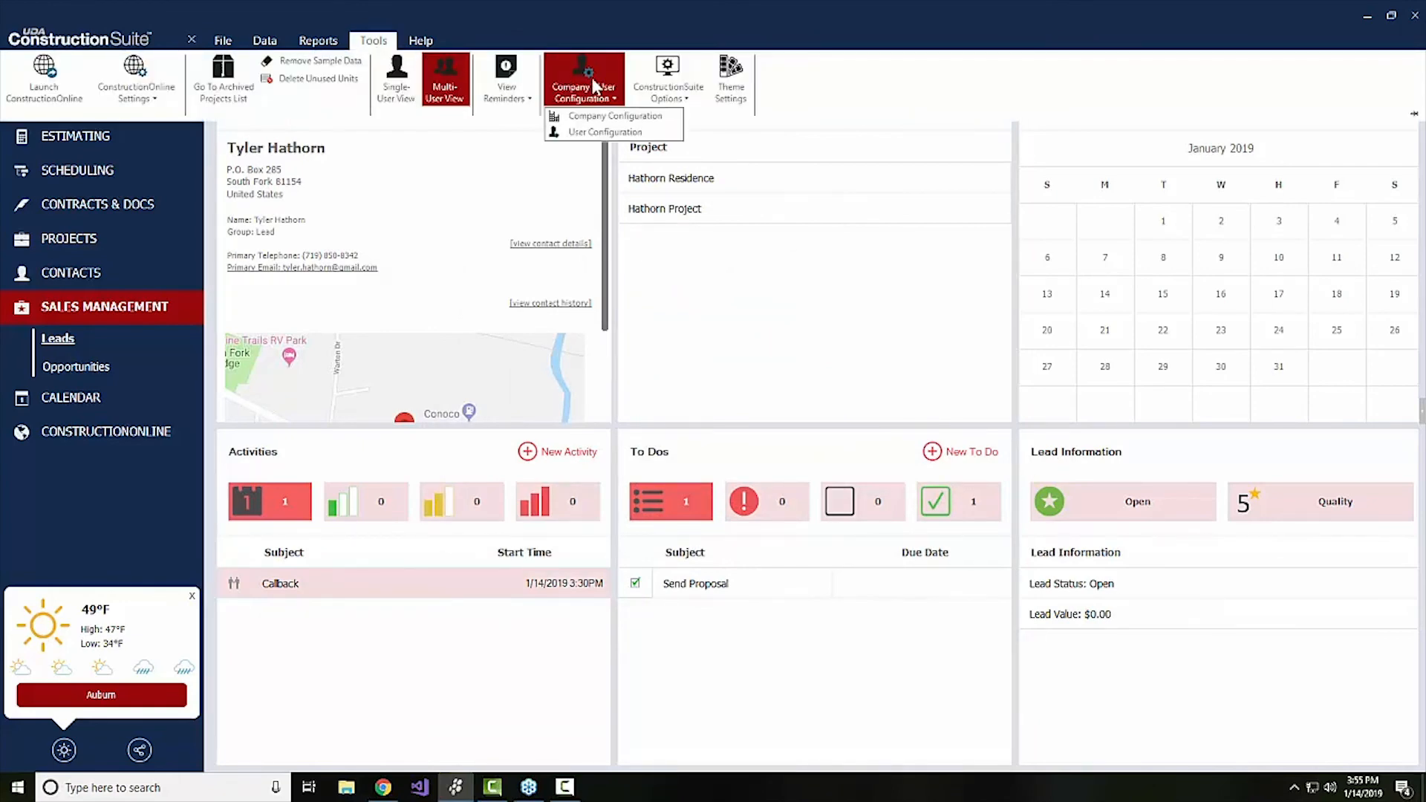
click(592, 133)
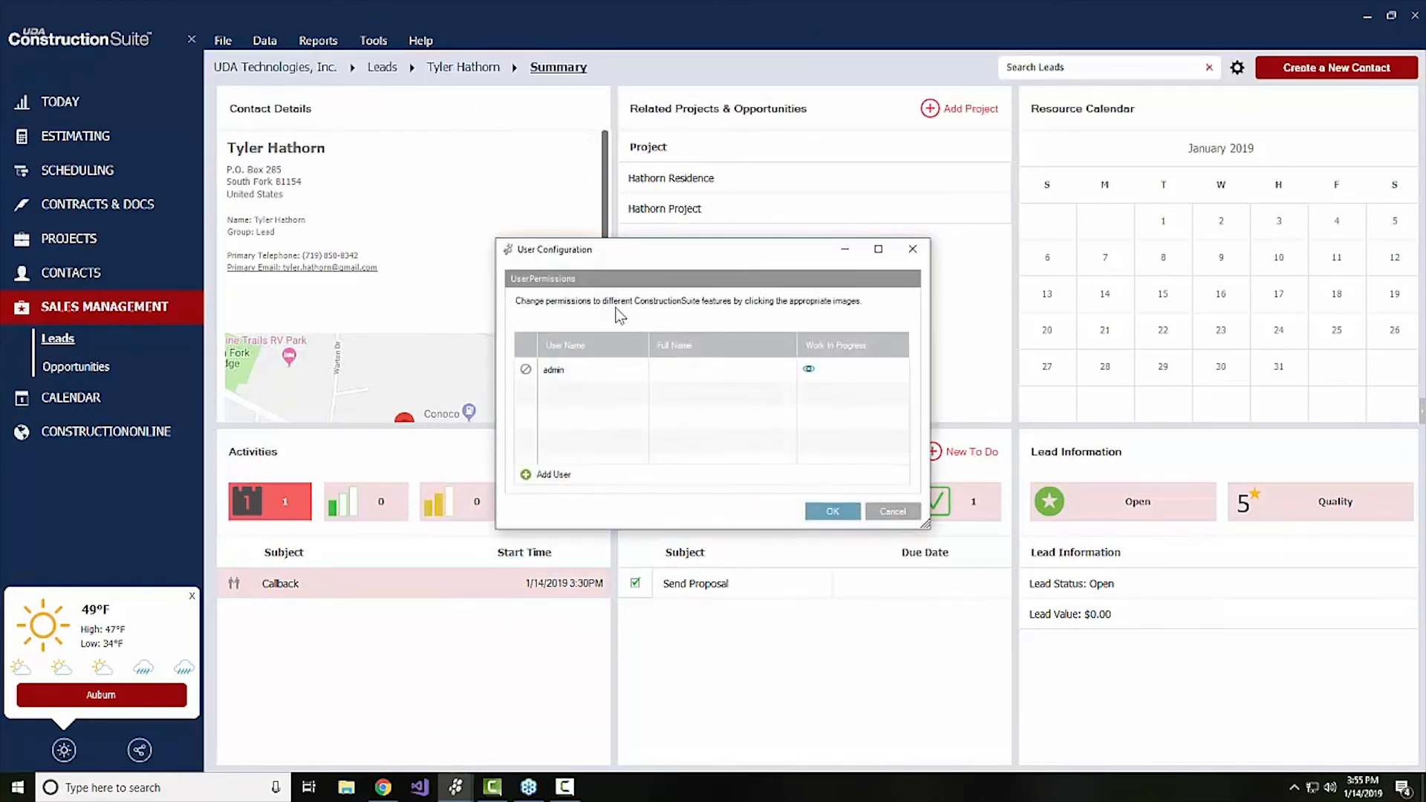
double_click(599, 375)
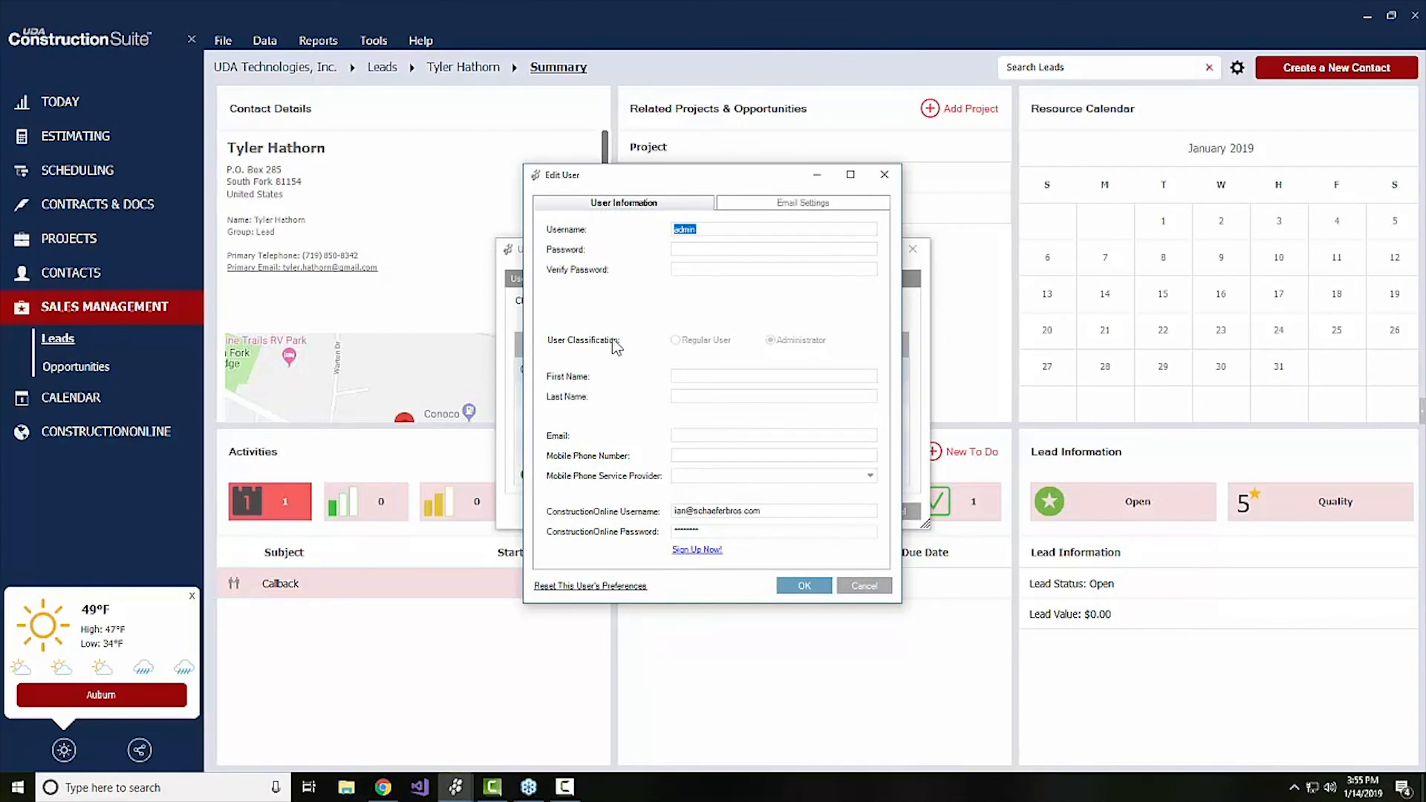
Try Verizon as the admin user's mobile phone service provider, and discard the user configuration changes
click(711, 437)
click(696, 478)
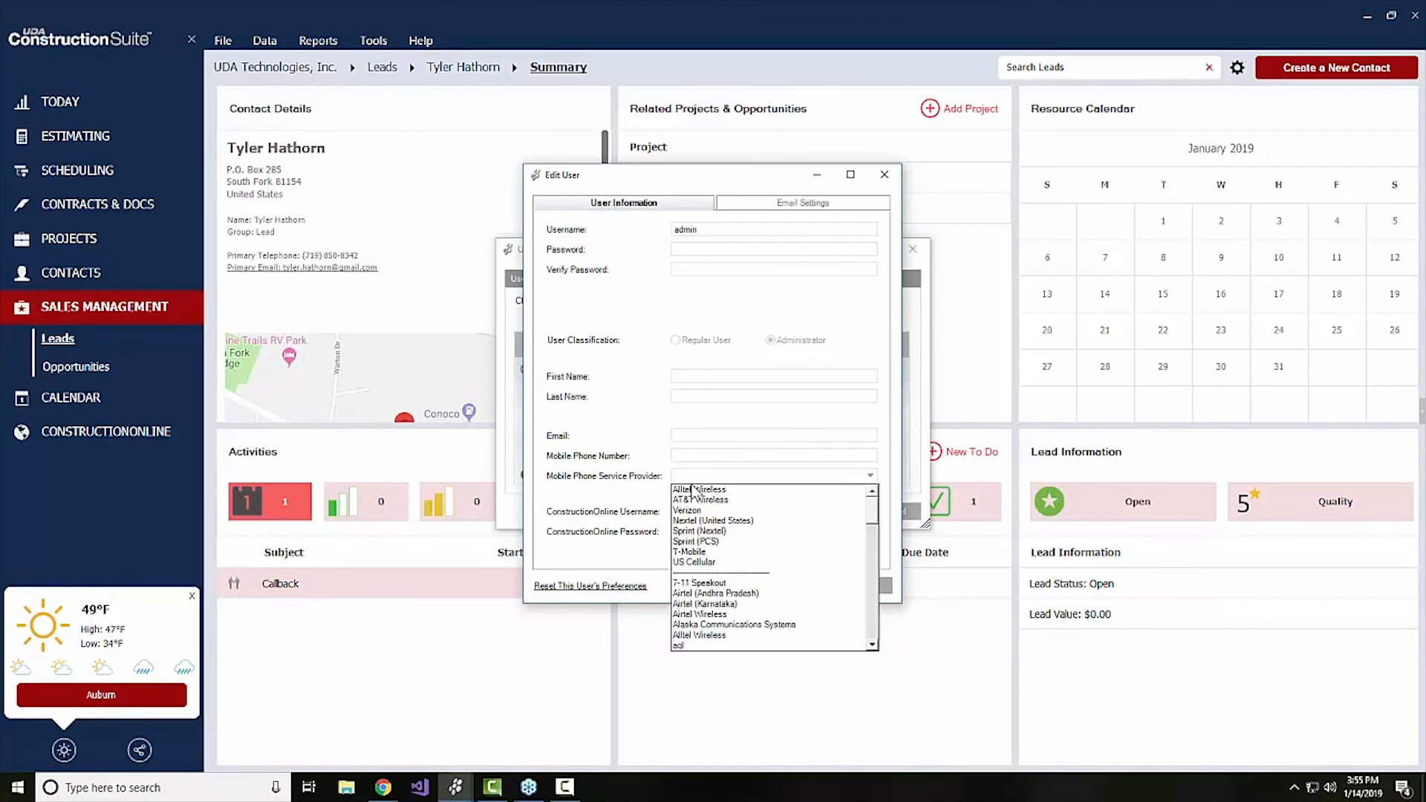
click(691, 510)
click(694, 456)
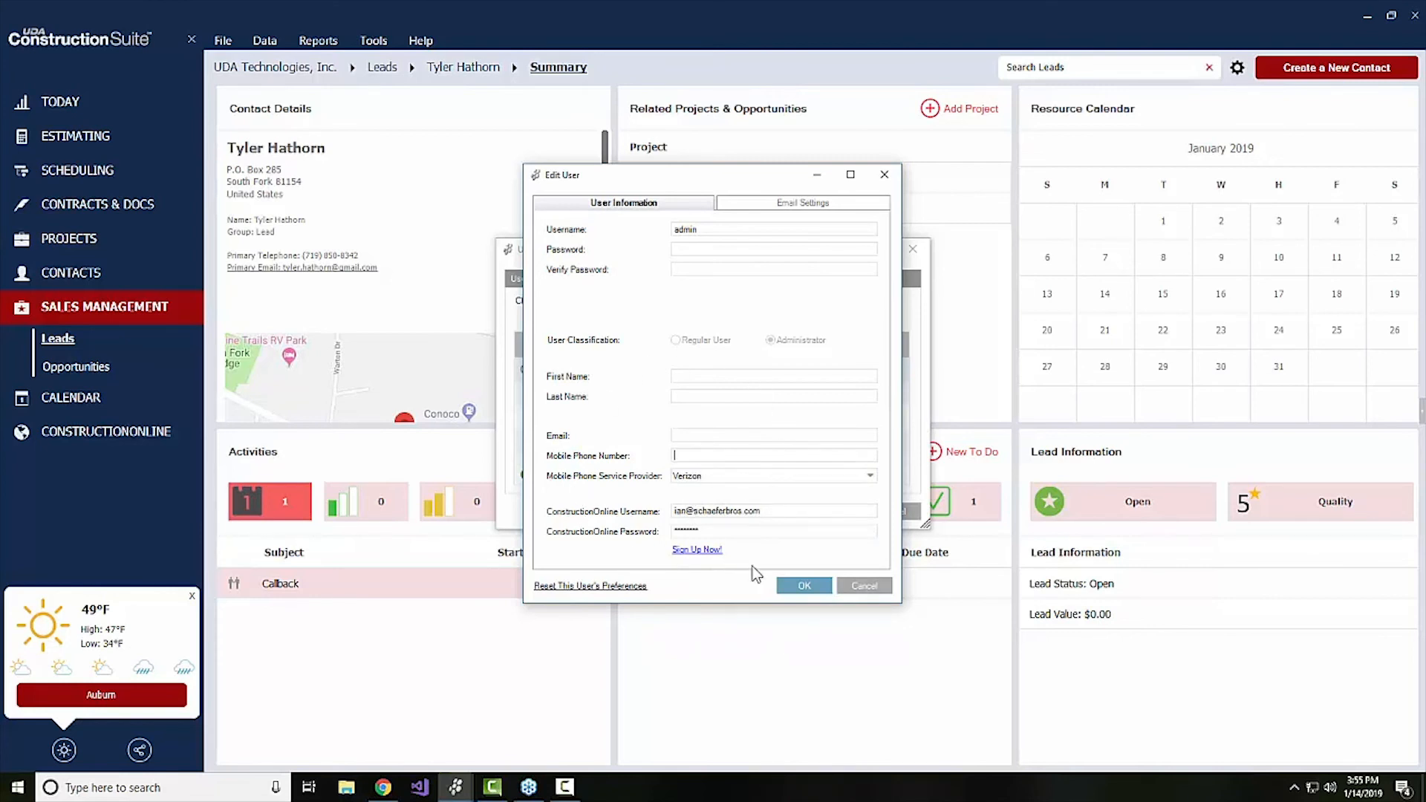
click(875, 585)
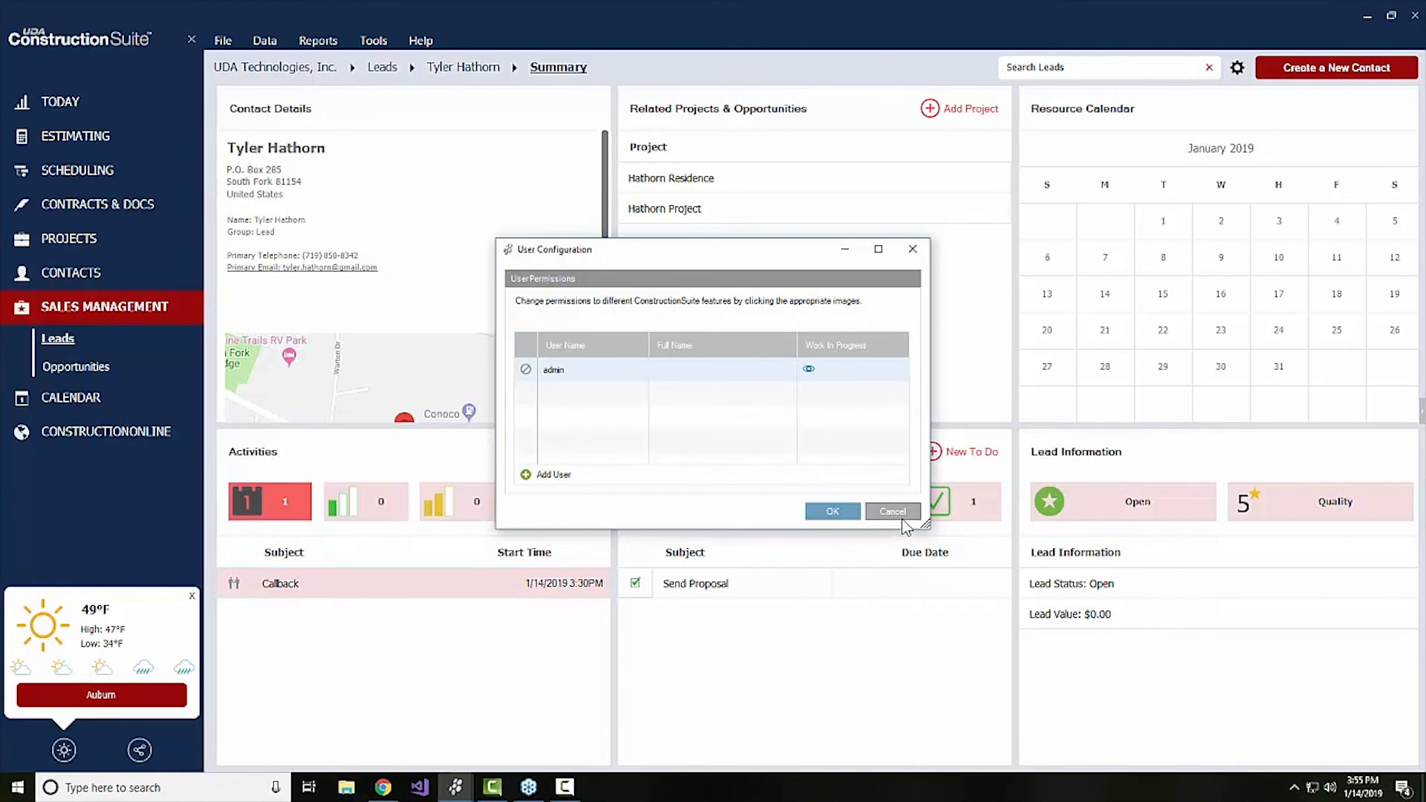
click(902, 518)
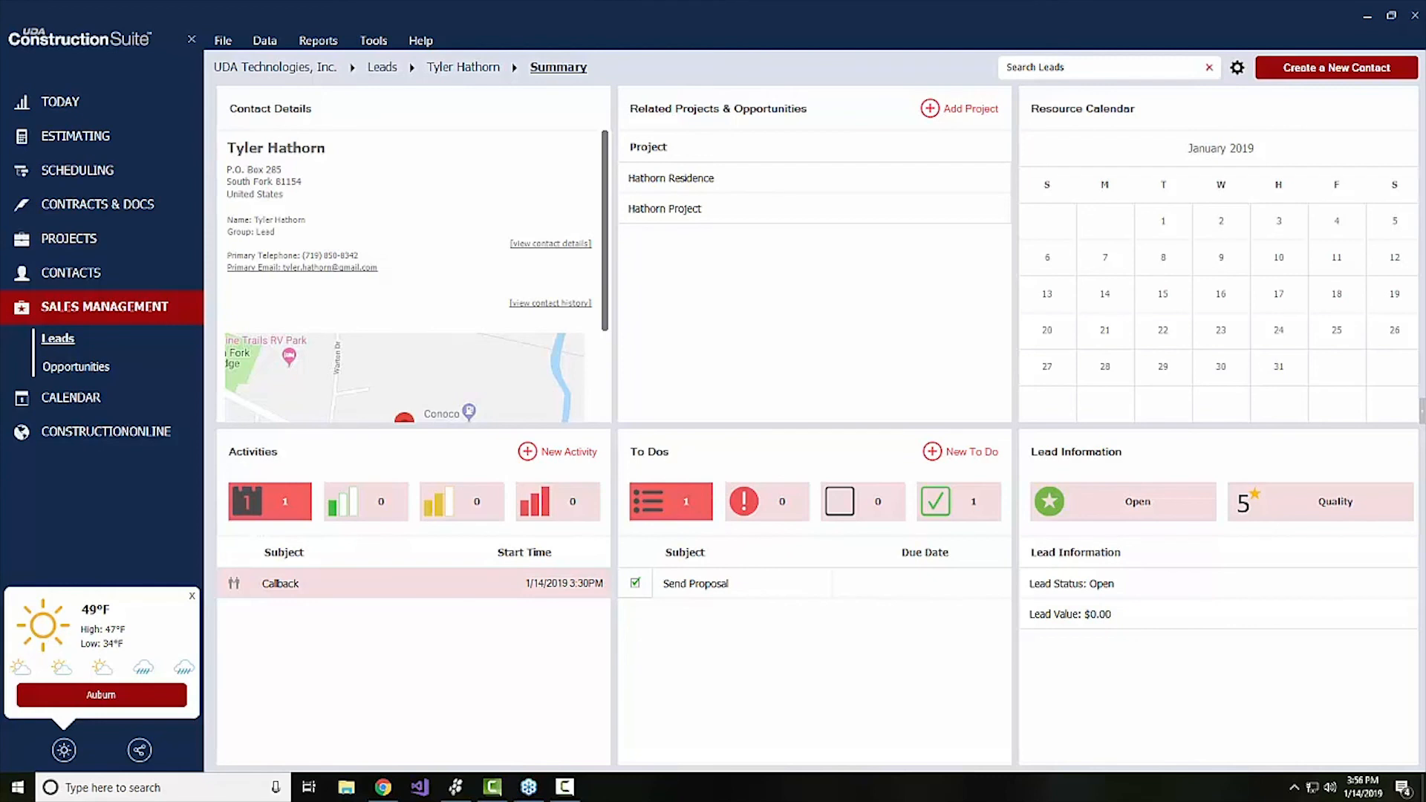
From the Hathorn Residence opportunity's summary, view the forms for a new to do and a new activity, and discard both
click(72, 372)
click(252, 235)
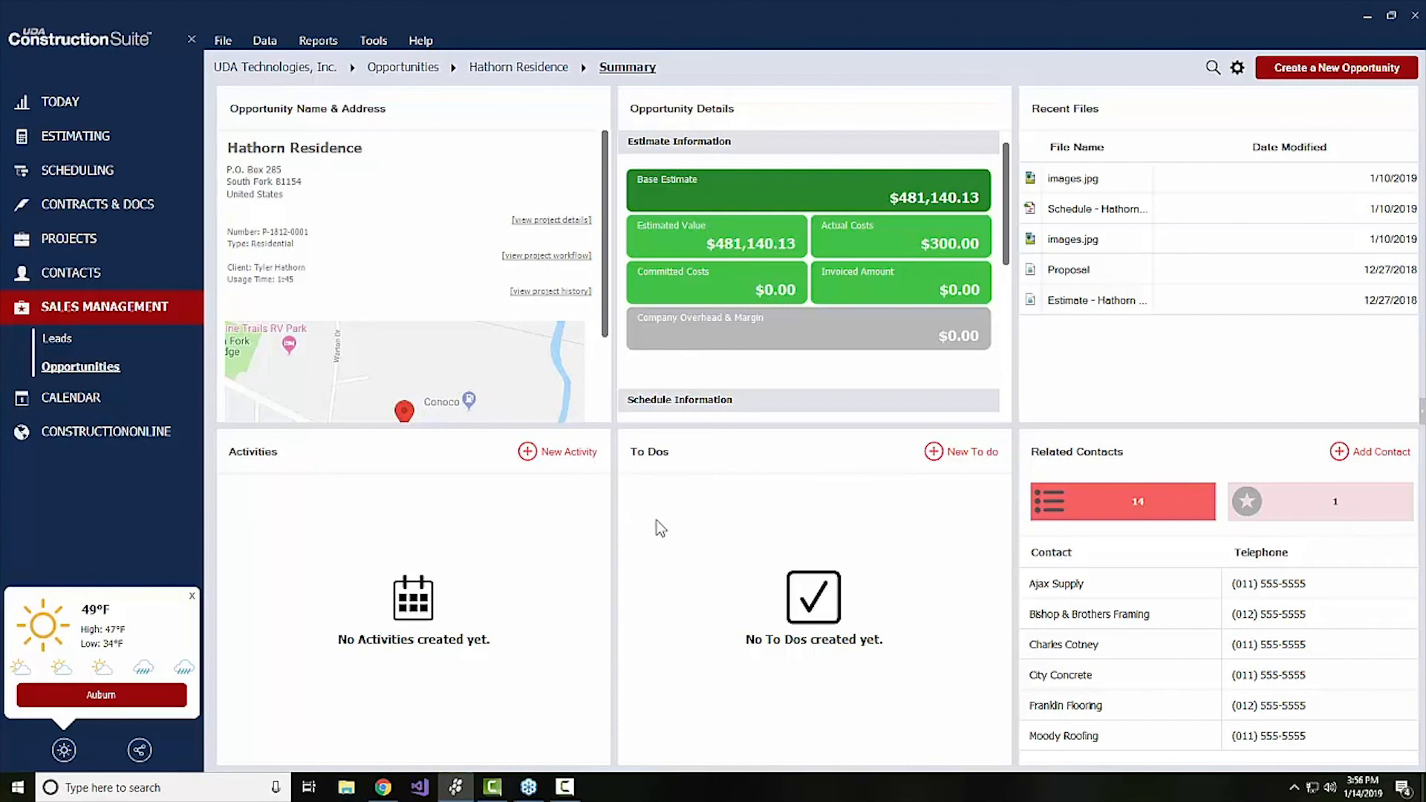
click(941, 461)
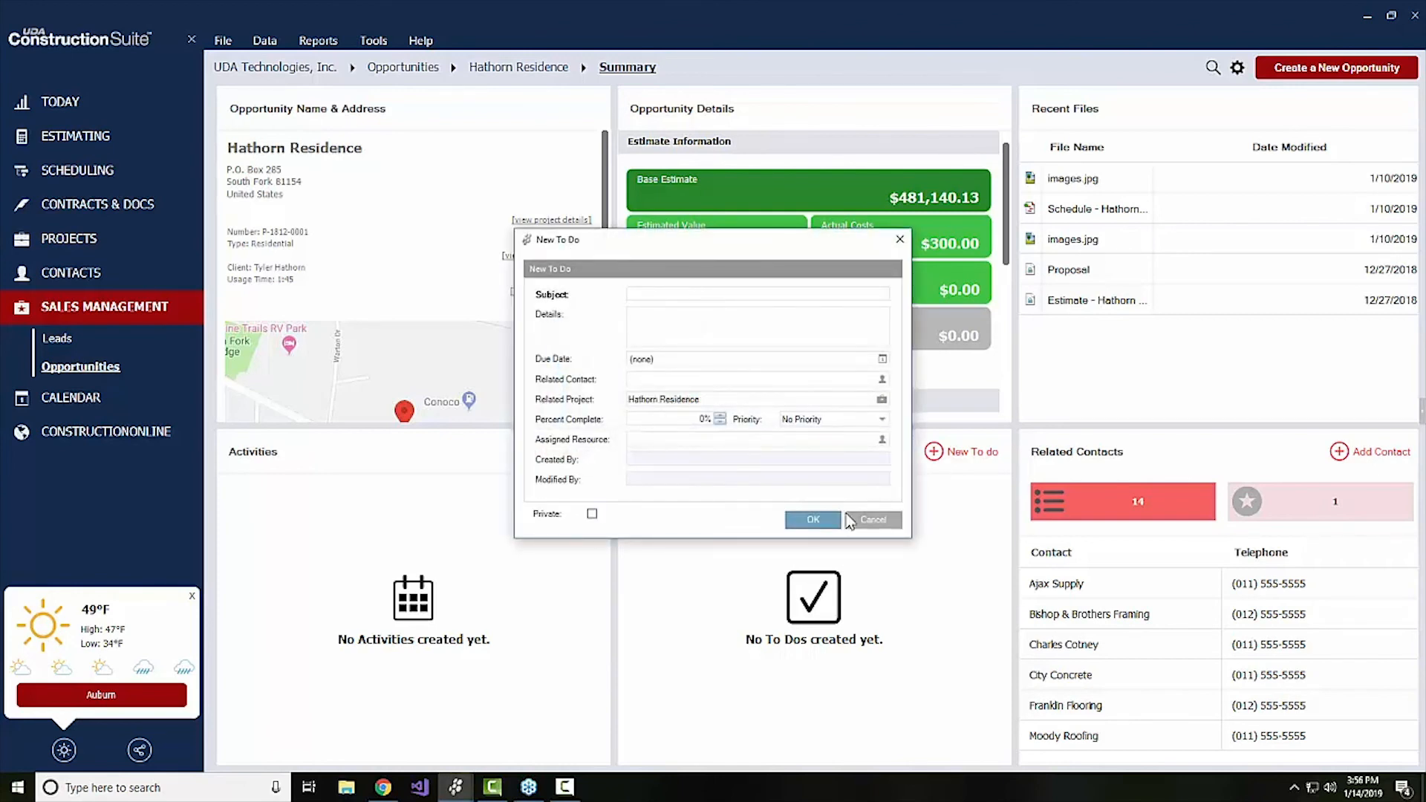
click(862, 515)
click(553, 452)
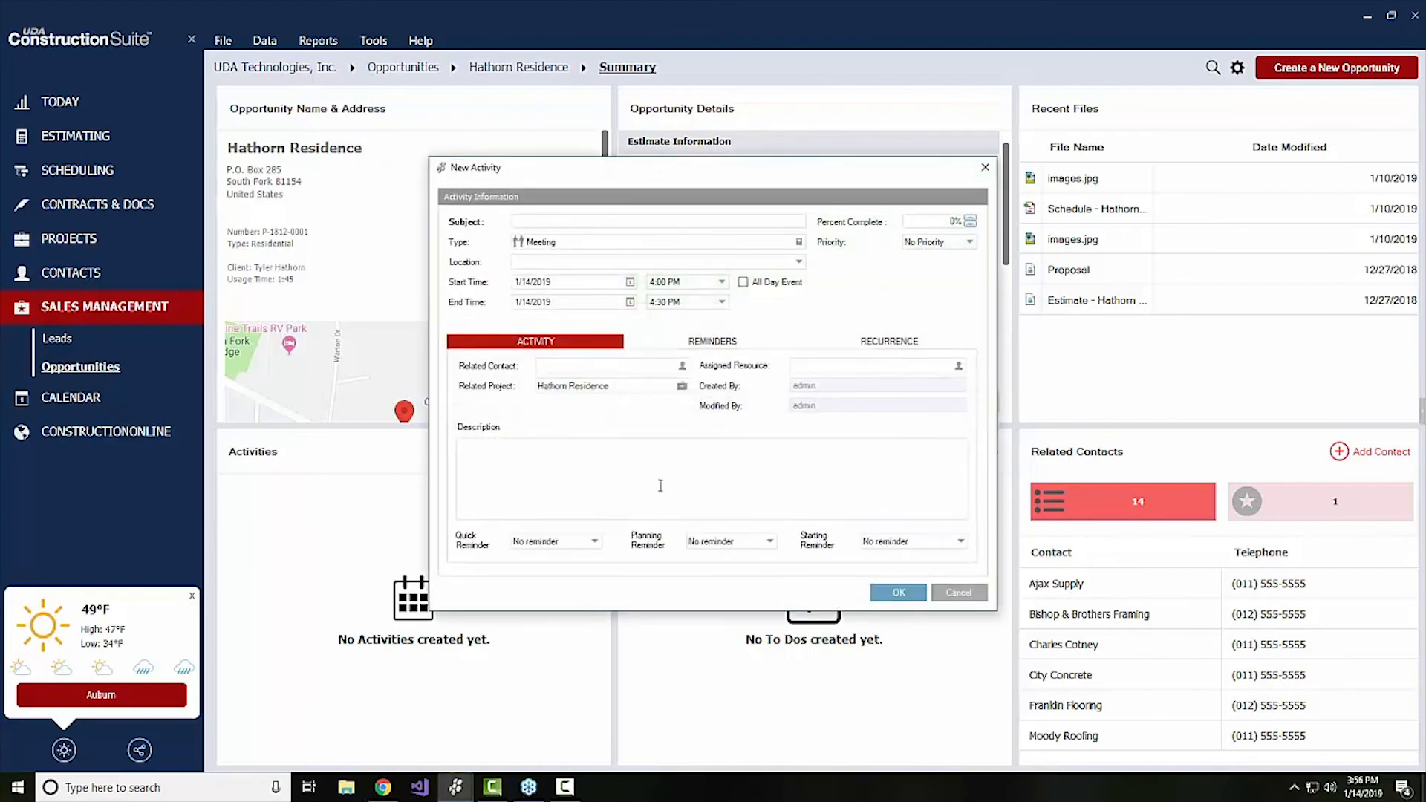
click(959, 592)
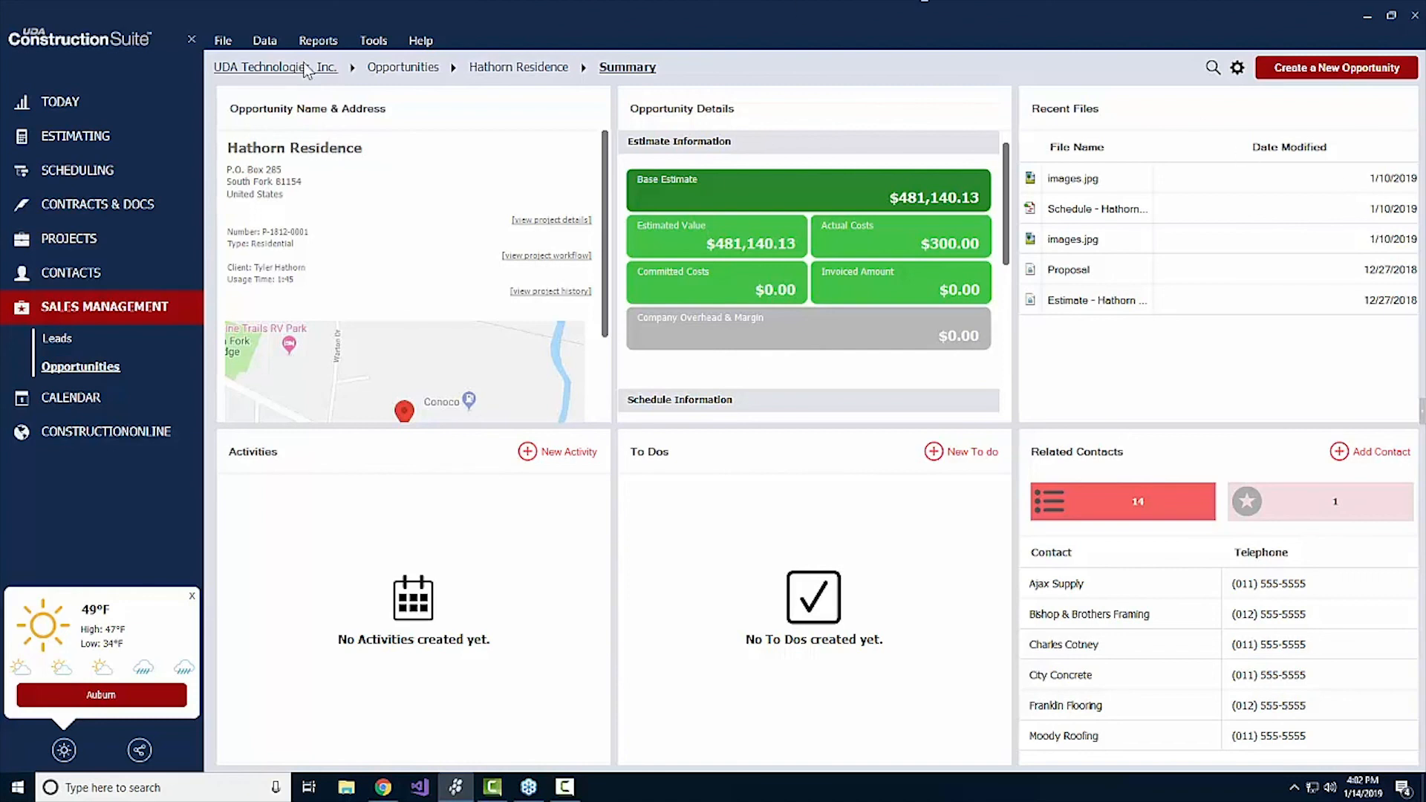
View UDA's customer assistance contact information through to the corporate headquarters details, and close it
click(419, 45)
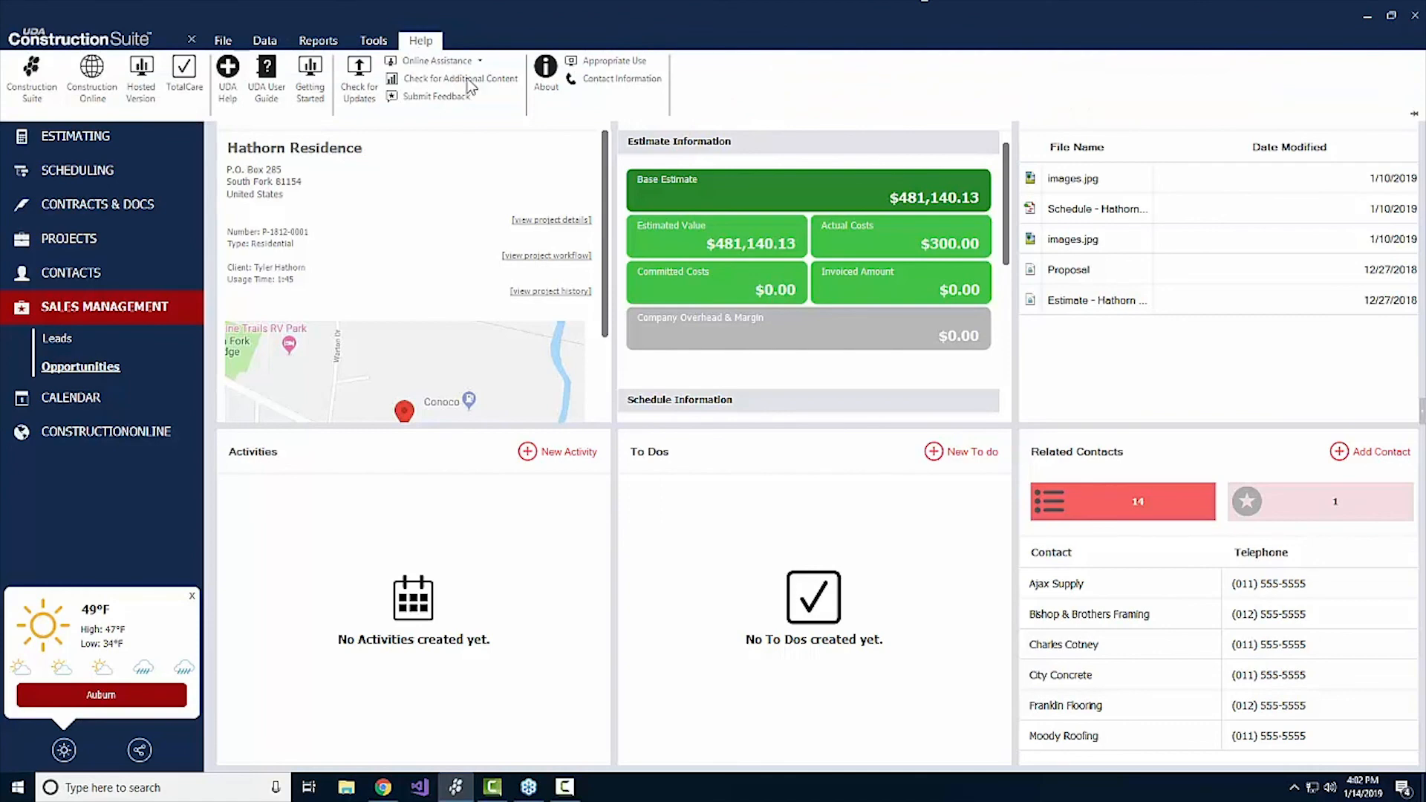
click(621, 78)
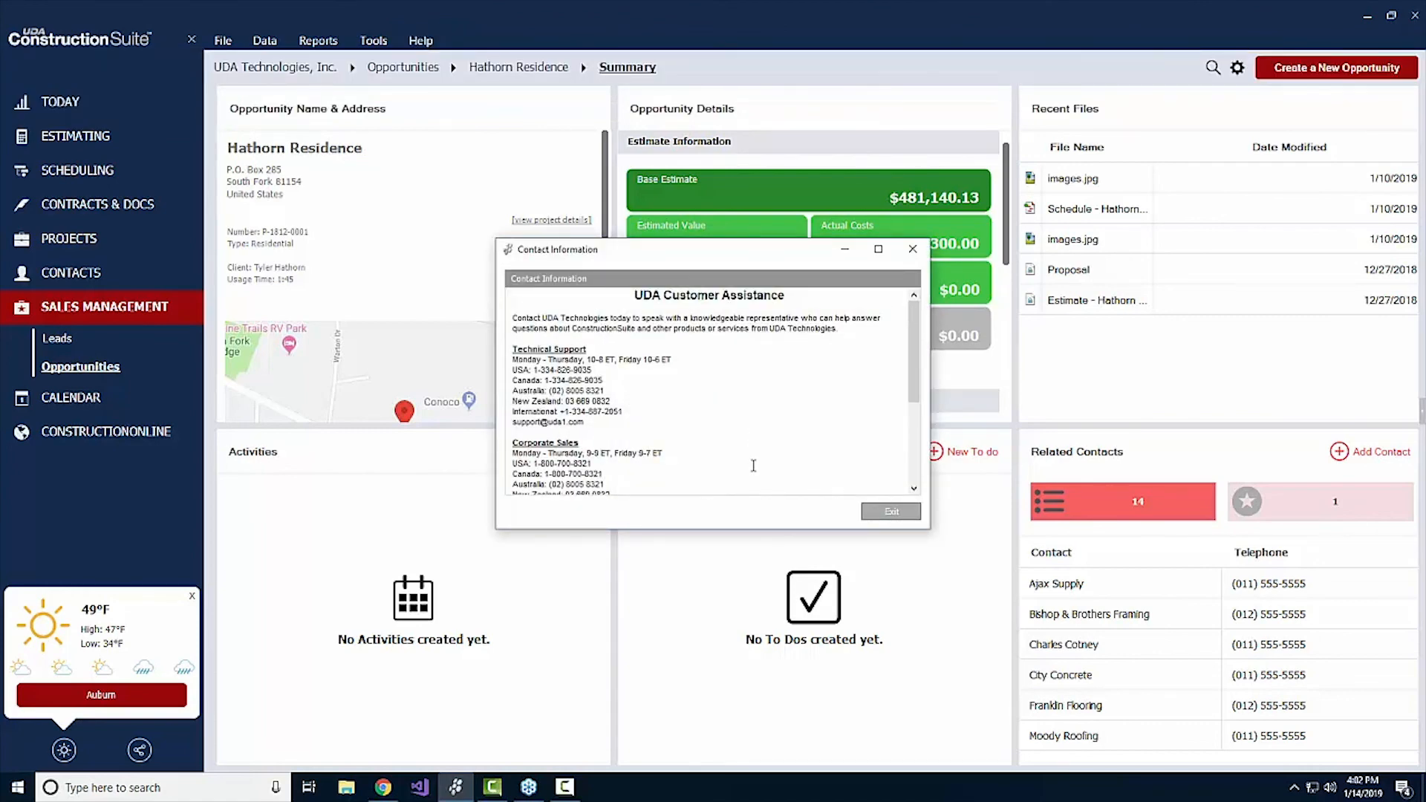
scroll(773, 404, down, 5)
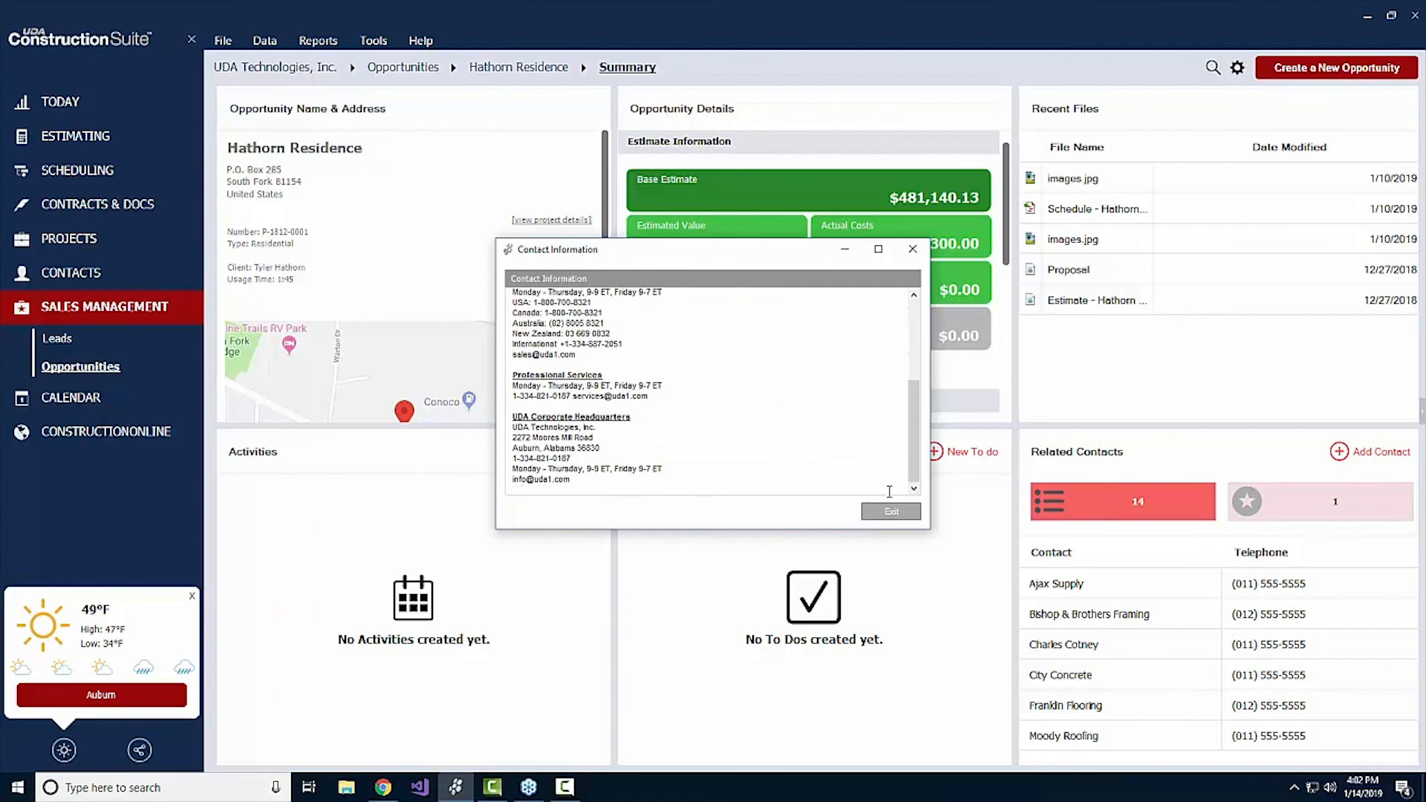
click(886, 511)
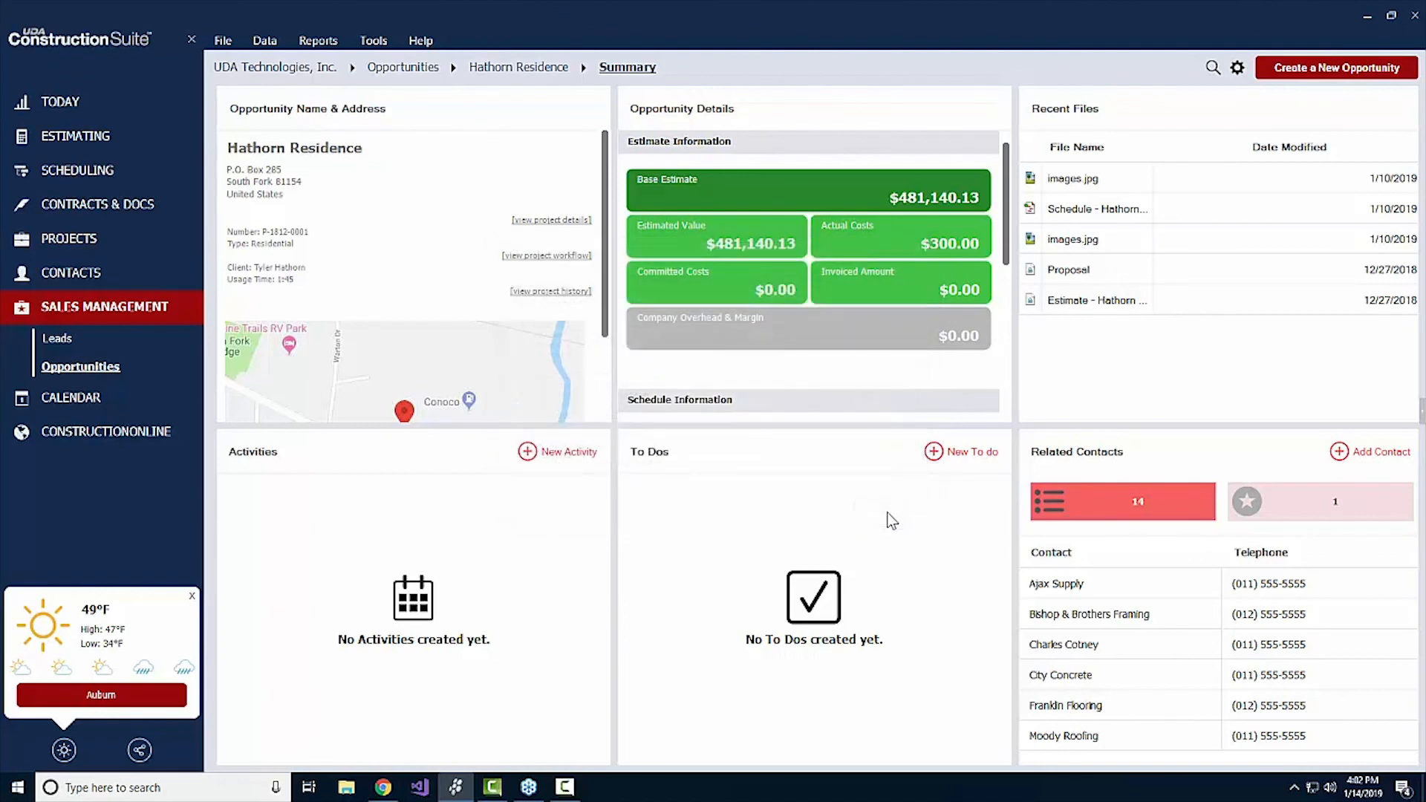